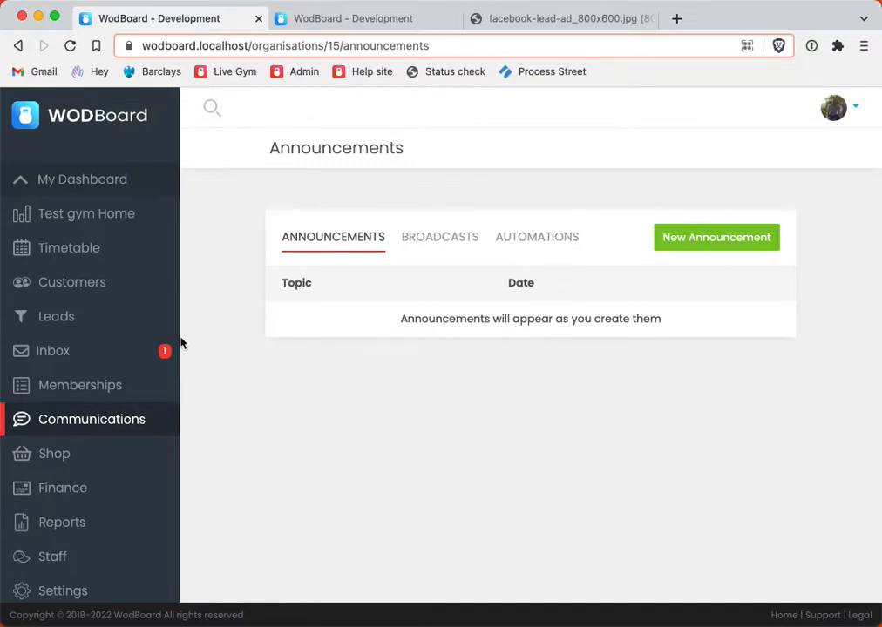
Create a new lead form of the Capture details type and name it "Enquiry form"
{"action": "left_click", "coordinate": [83, 324]}
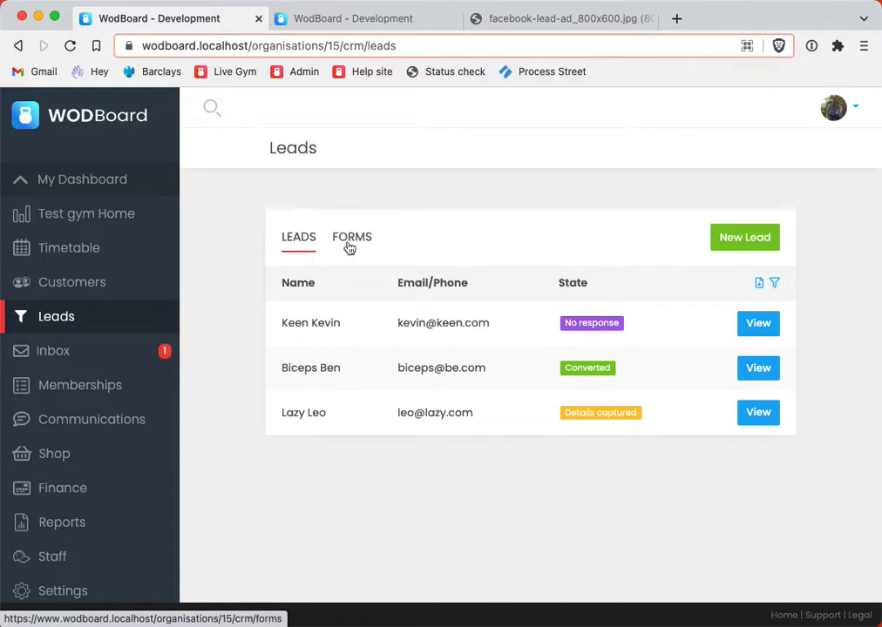
{"action": "left_click", "coordinate": [349, 246]}
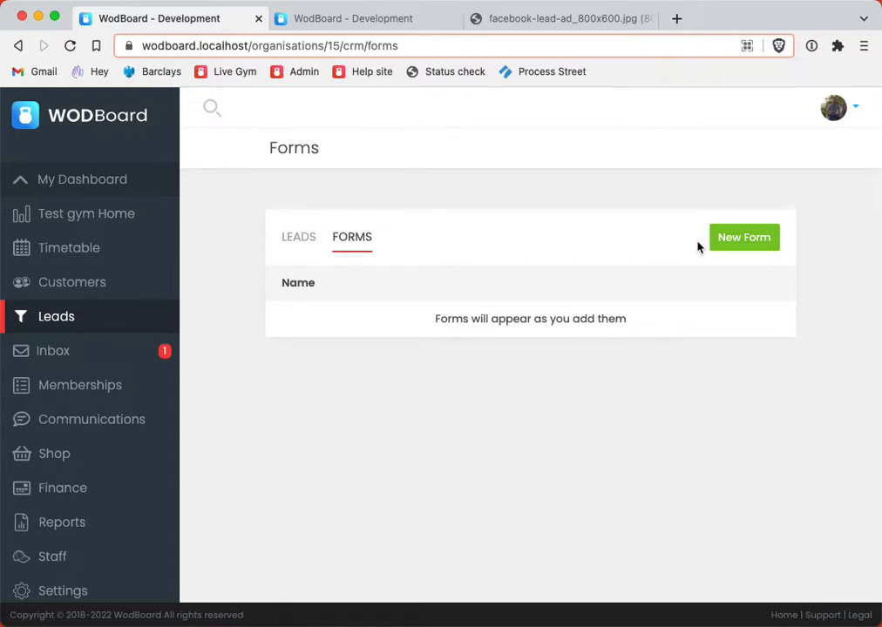
{"action": "left_click", "coordinate": [721, 244]}
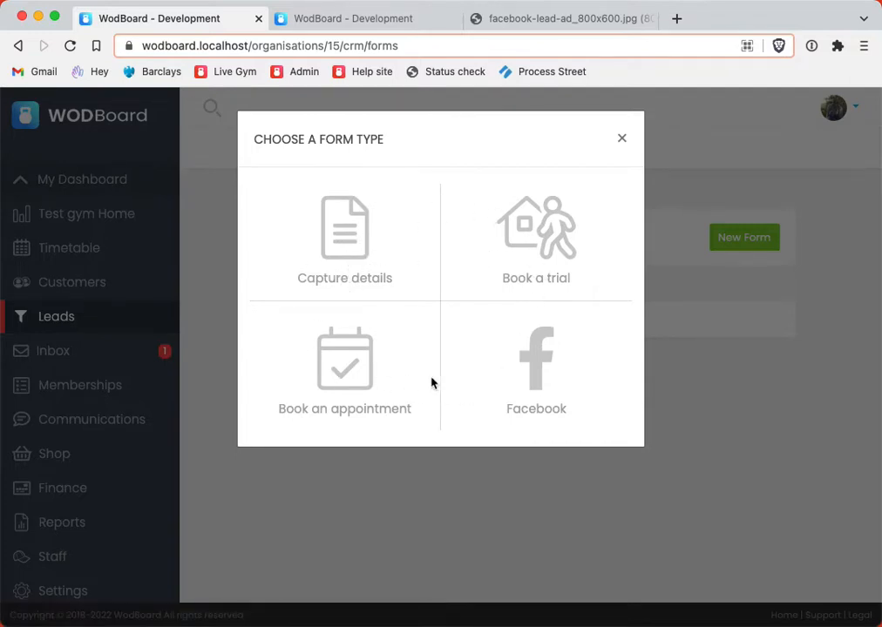
{"action": "left_click", "coordinate": [352, 245]}
{"action": "left_click", "coordinate": [353, 285]}
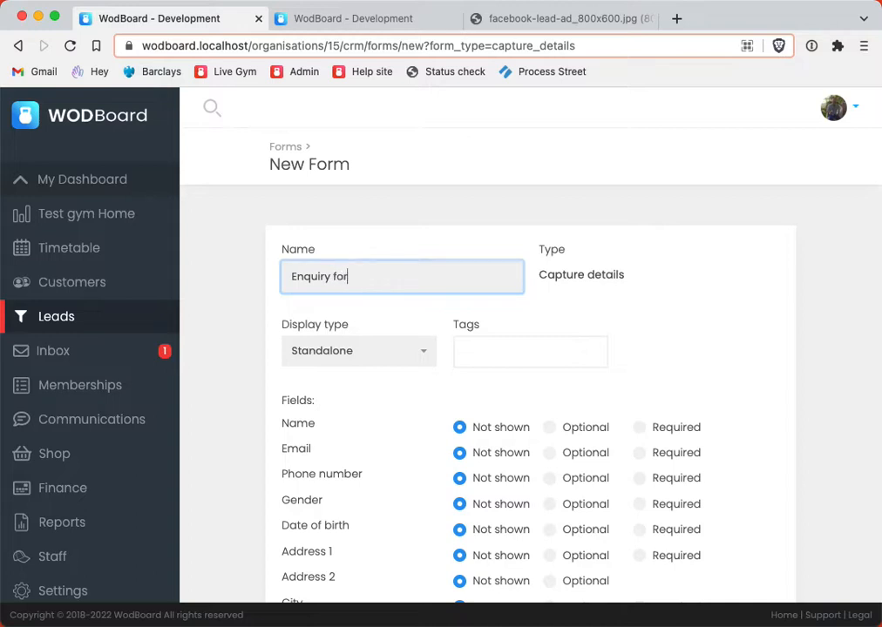
Try the Embedded and Popup display types for the enquiry form and return it to Standalone
{"action": "scroll", "coordinate": [409, 325], "scroll_direction": "down", "scroll_amount": 3}
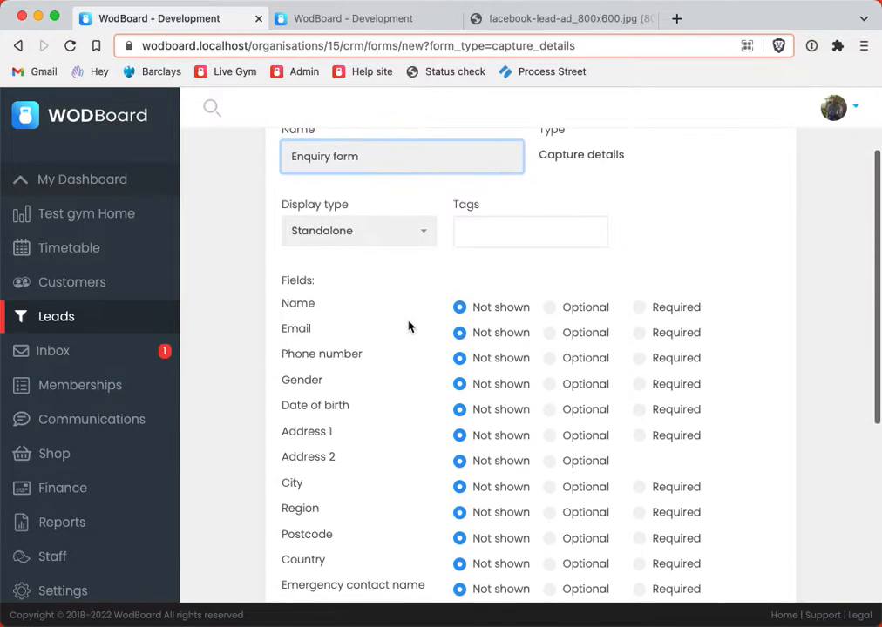
{"action": "left_click", "coordinate": [356, 231]}
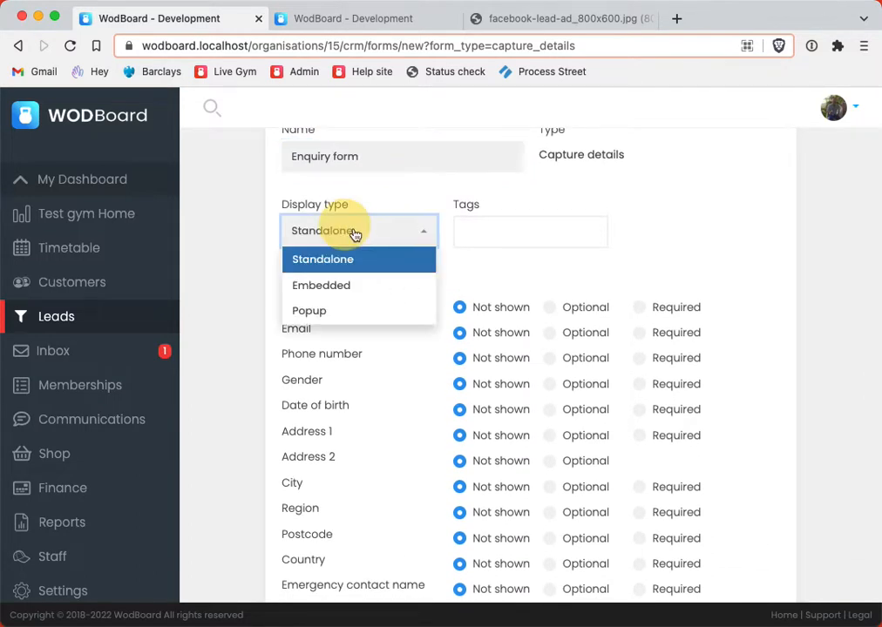
{"action": "left_click", "coordinate": [301, 260]}
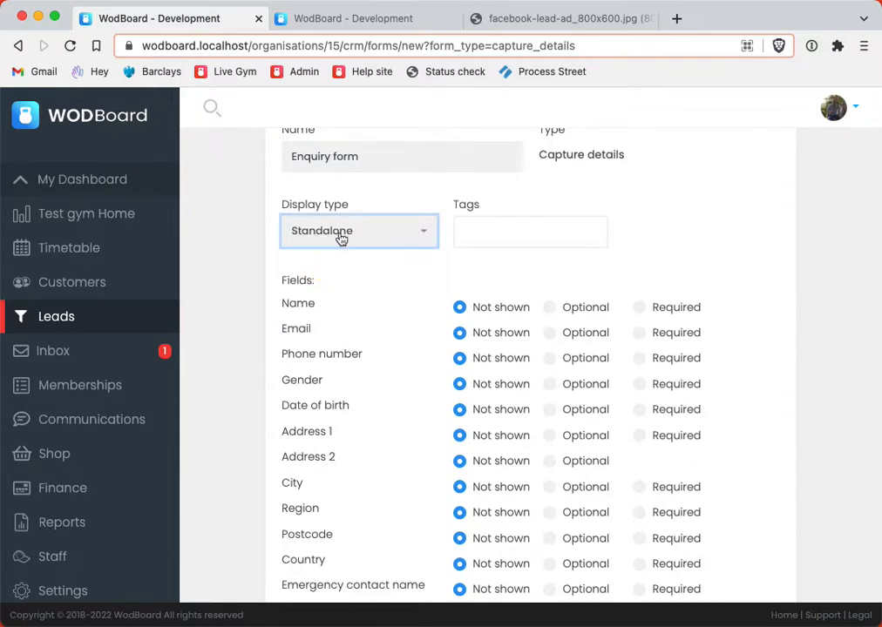
{"action": "left_click", "coordinate": [346, 256]}
{"action": "left_click", "coordinate": [319, 233]}
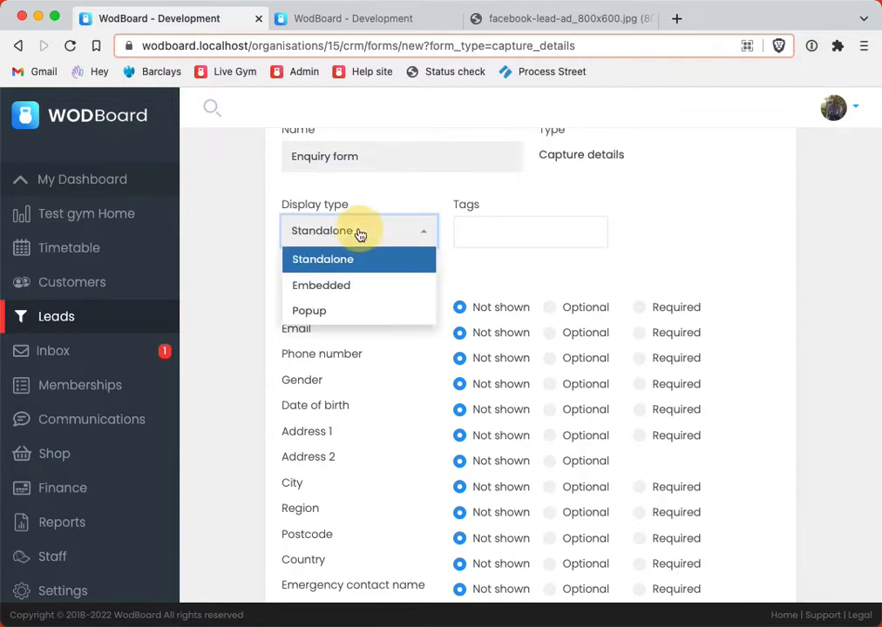
{"action": "left_click", "coordinate": [326, 287]}
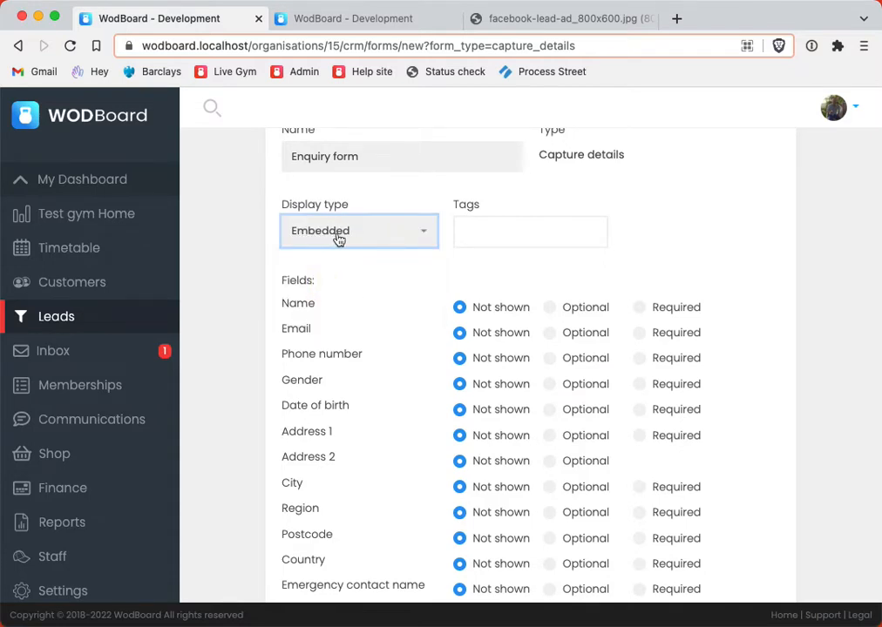
{"action": "left_click", "coordinate": [384, 239]}
{"action": "left_click", "coordinate": [340, 310]}
{"action": "left_click", "coordinate": [360, 233]}
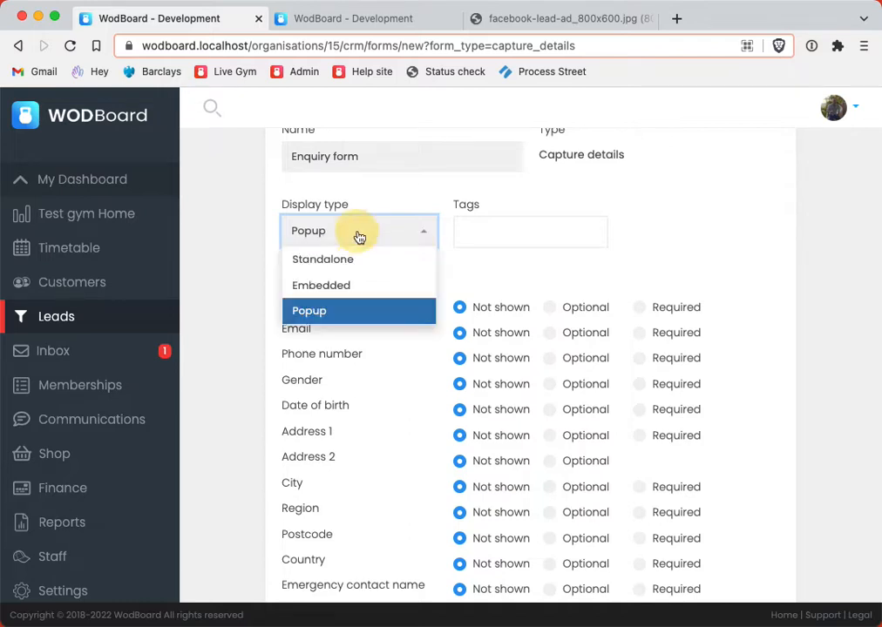
{"action": "left_click", "coordinate": [331, 263]}
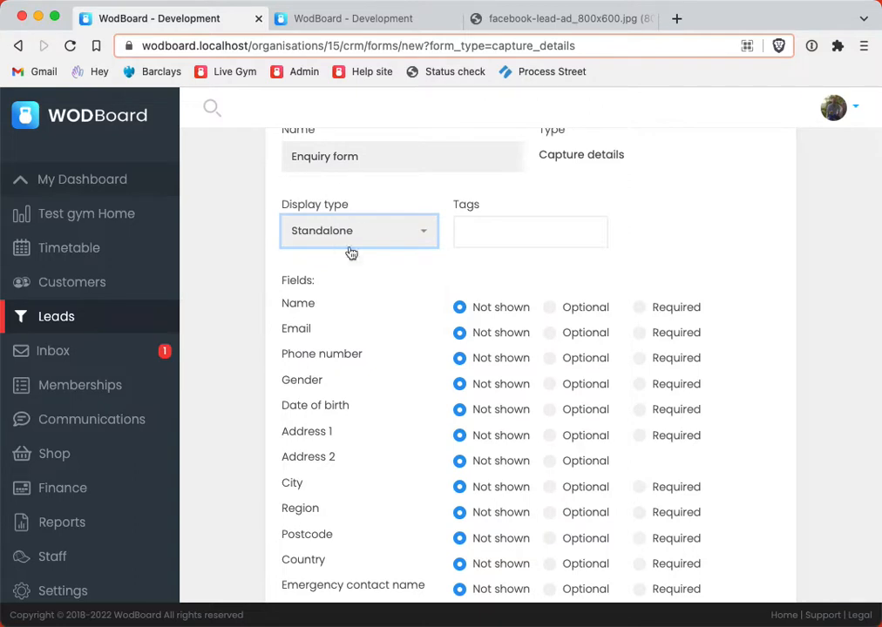
Make the Name, Email and Phone number fields required on the enquiry form
{"action": "scroll", "coordinate": [381, 265], "scroll_direction": "down", "scroll_amount": 2}
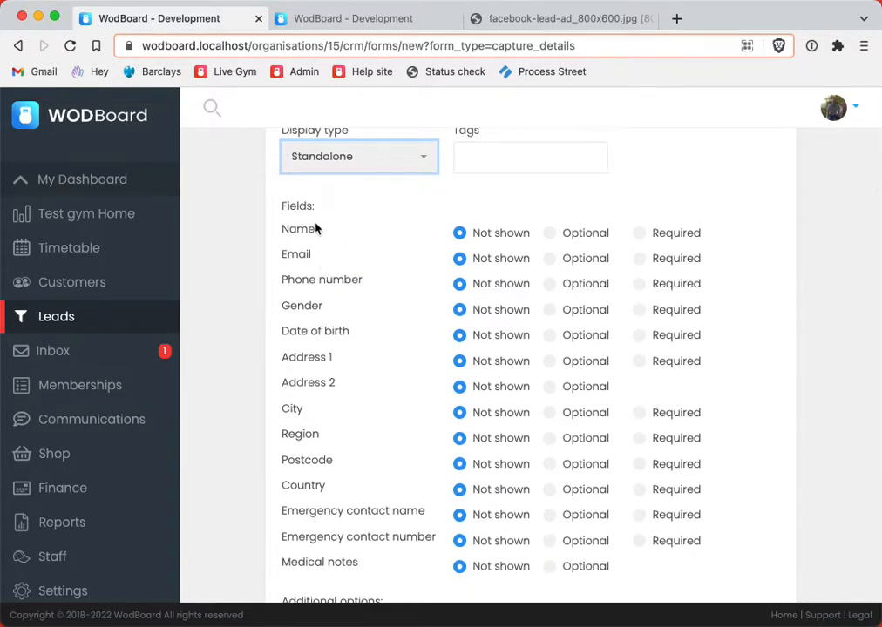
{"action": "left_click", "coordinate": [640, 233]}
{"action": "left_click", "coordinate": [640, 257]}
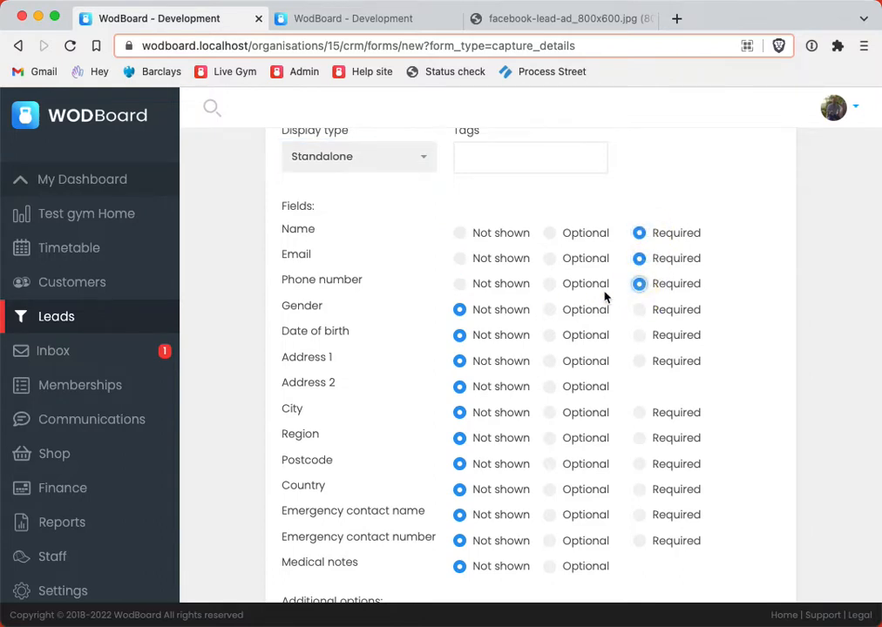
{"action": "left_click", "coordinate": [333, 246]}
Make the Leave a message option required on the enquiry form and save the form
{"action": "scroll", "coordinate": [297, 232], "scroll_direction": "down", "scroll_amount": 5}
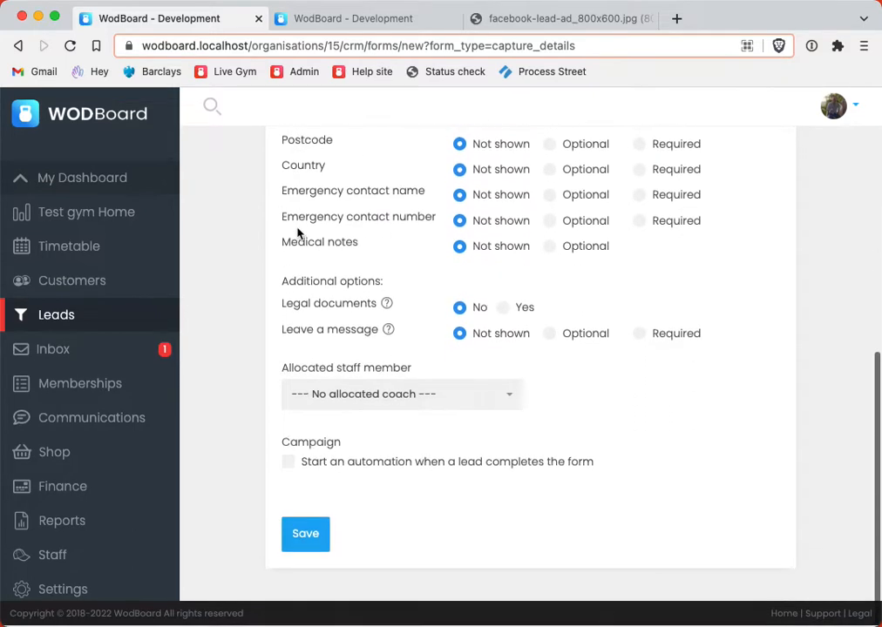
{"action": "left_click_drag", "start_coordinate": [282, 283], "coordinate": [375, 293]}
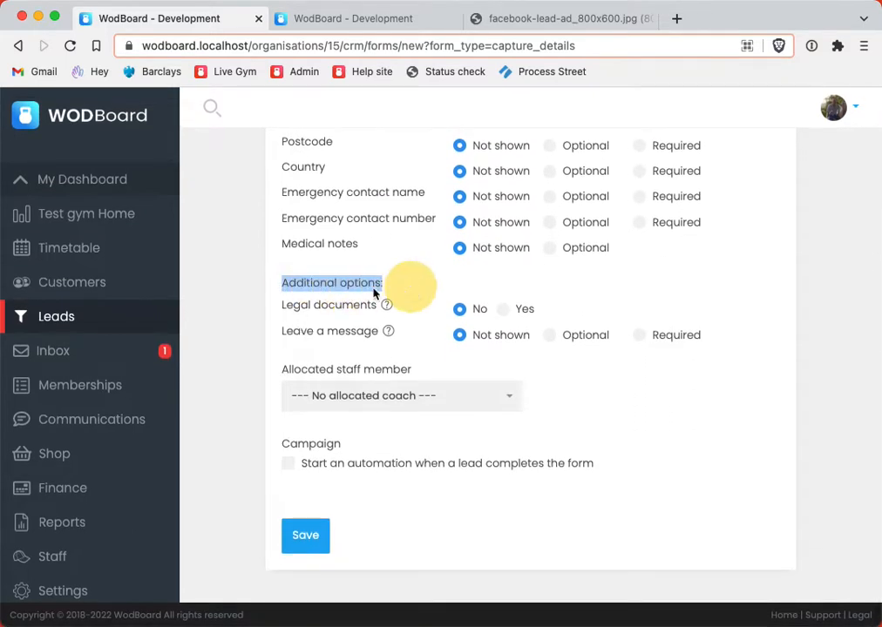
{"action": "left_click_drag", "start_coordinate": [282, 307], "coordinate": [375, 315]}
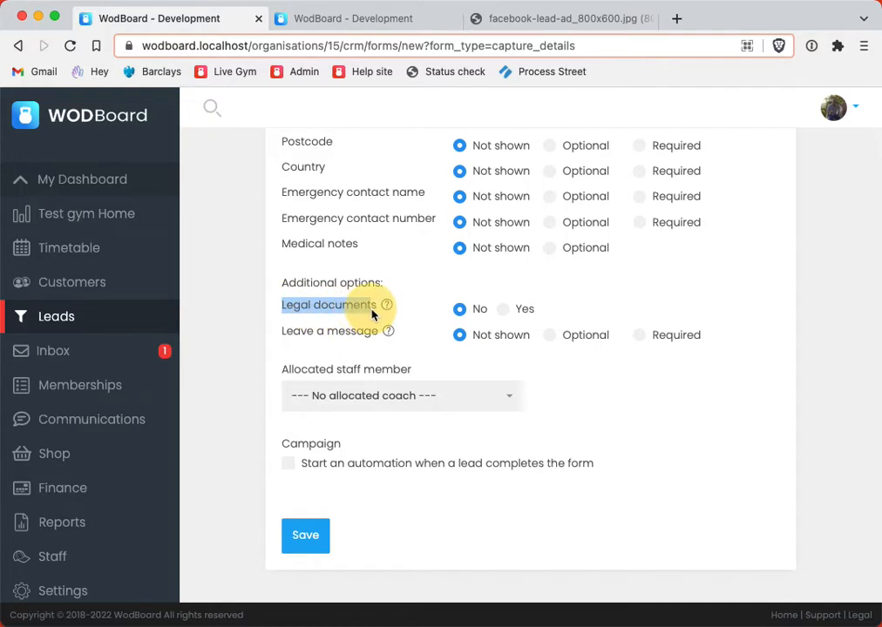
{"action": "left_click", "coordinate": [282, 338]}
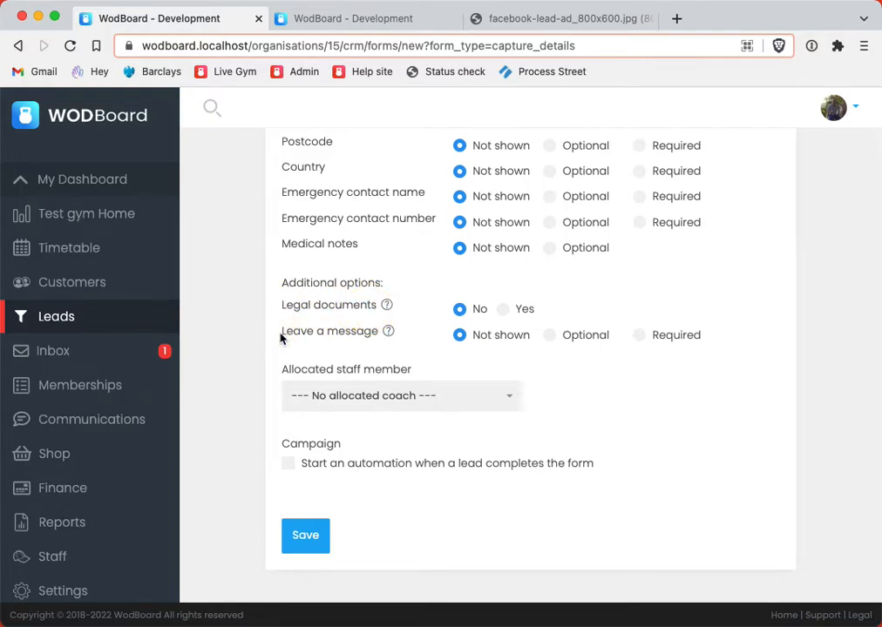
{"action": "left_click_drag", "start_coordinate": [282, 338], "coordinate": [373, 337]}
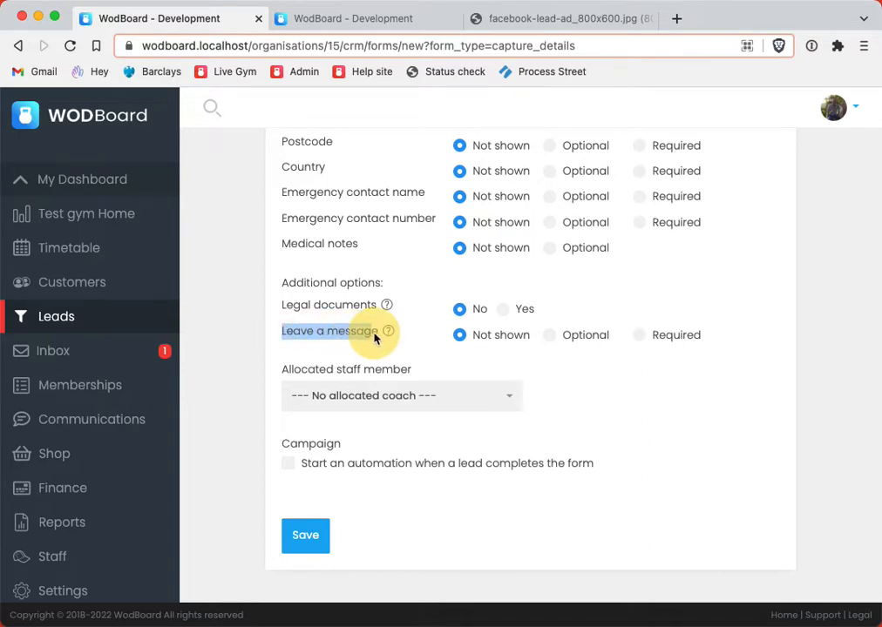
{"action": "left_click", "coordinate": [641, 337]}
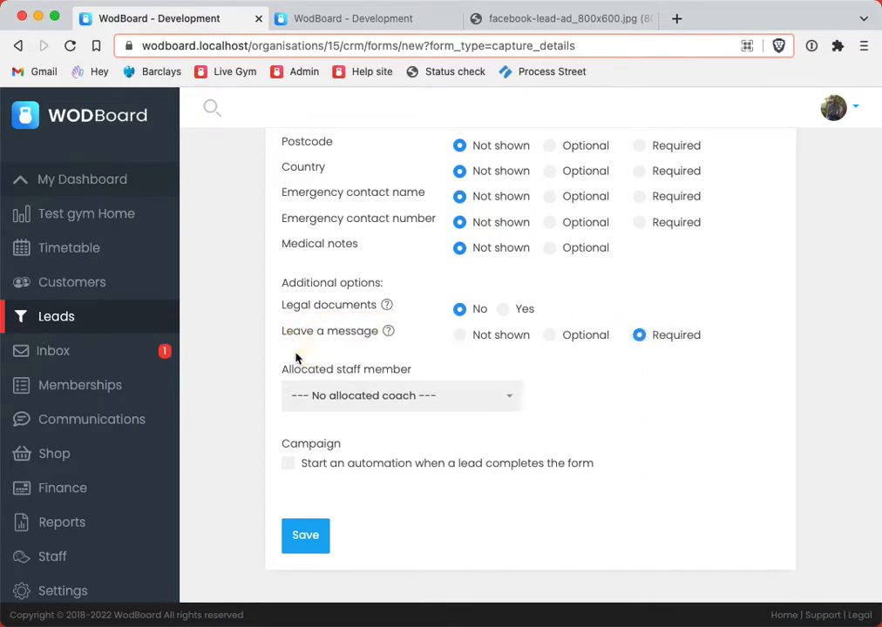
{"action": "left_click_drag", "start_coordinate": [279, 369], "coordinate": [417, 379]}
{"action": "left_click", "coordinate": [257, 359]}
{"action": "left_click", "coordinate": [306, 545]}
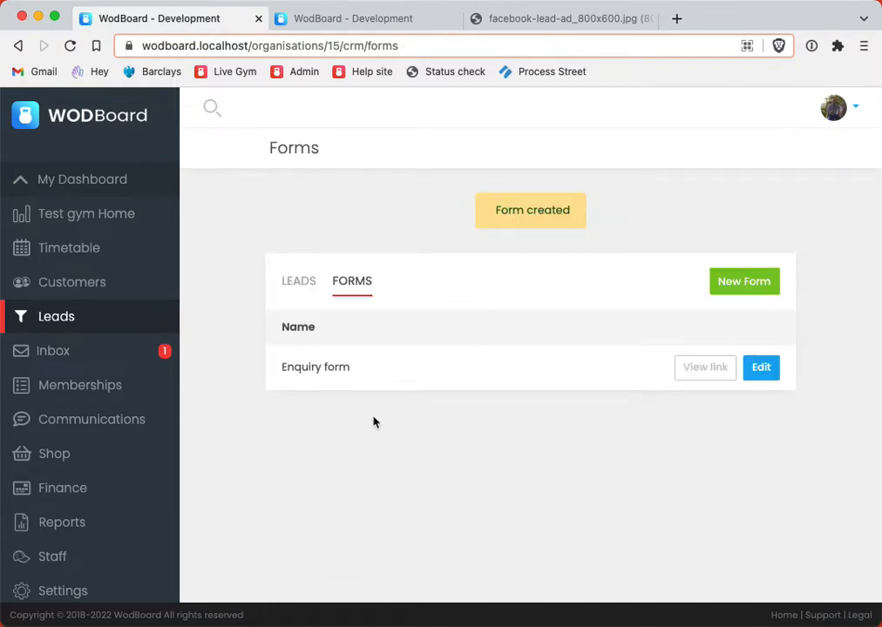
{"action": "left_click_drag", "start_coordinate": [284, 369], "coordinate": [388, 373]}
{"action": "left_click", "coordinate": [367, 375]}
{"action": "left_click_drag", "start_coordinate": [279, 369], "coordinate": [390, 375]}
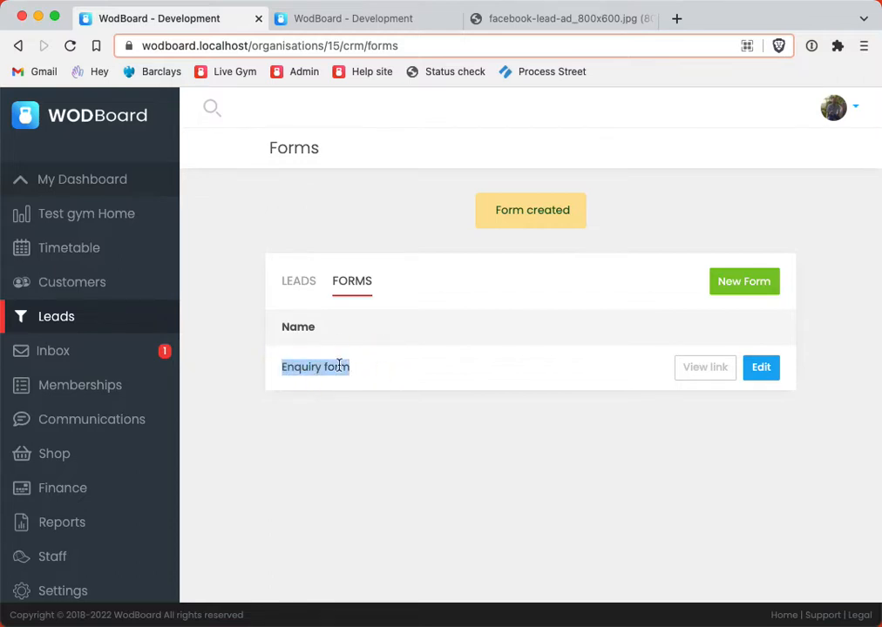
Start another form of the Capture details type and name it "Pricing details"
{"action": "left_click", "coordinate": [742, 283]}
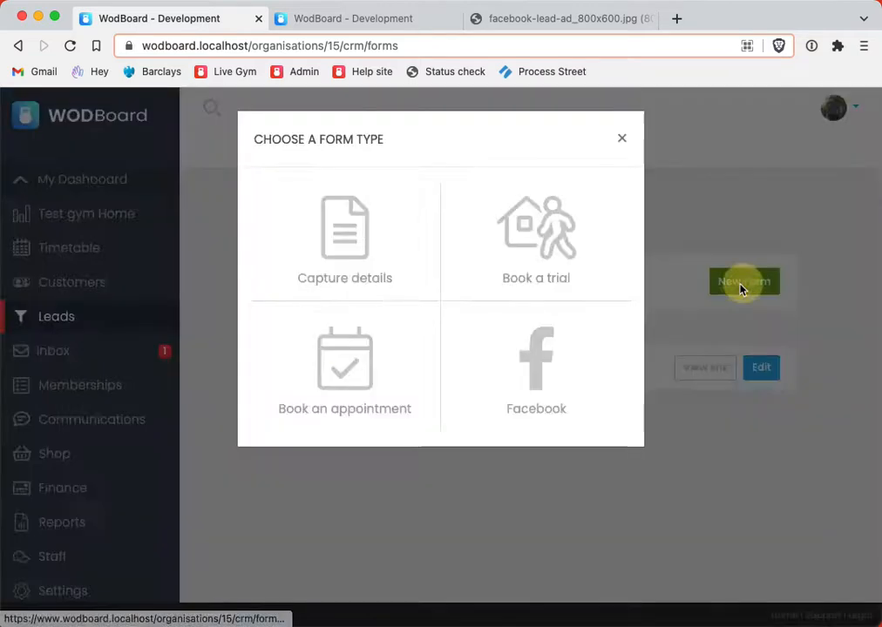
{"action": "left_click", "coordinate": [344, 217]}
{"action": "left_click", "coordinate": [344, 279]}
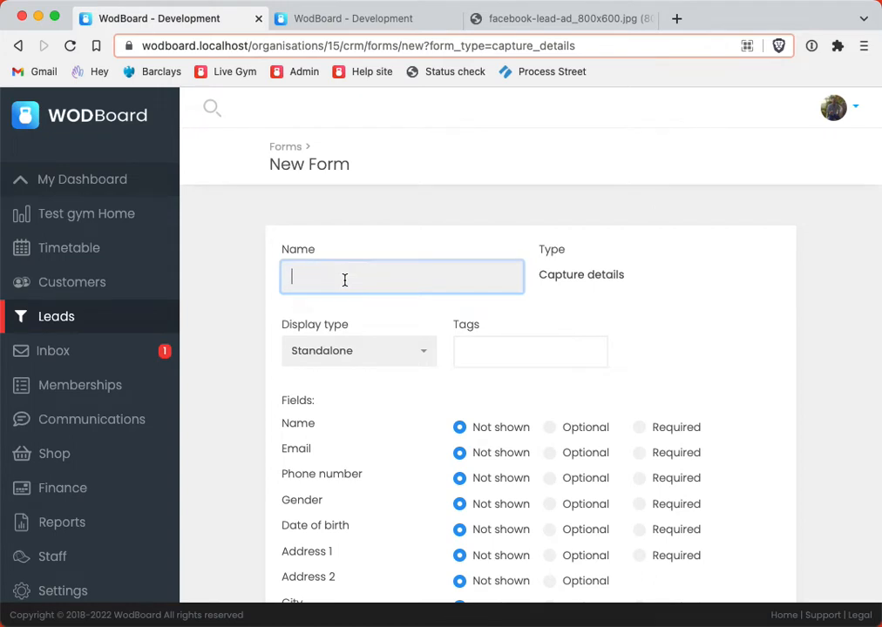
{"action": "type", "text": "Pricing details"}
Make Name, Email and Phone number required on the pricing form and set its display type to Popup
{"action": "left_click", "coordinate": [639, 427]}
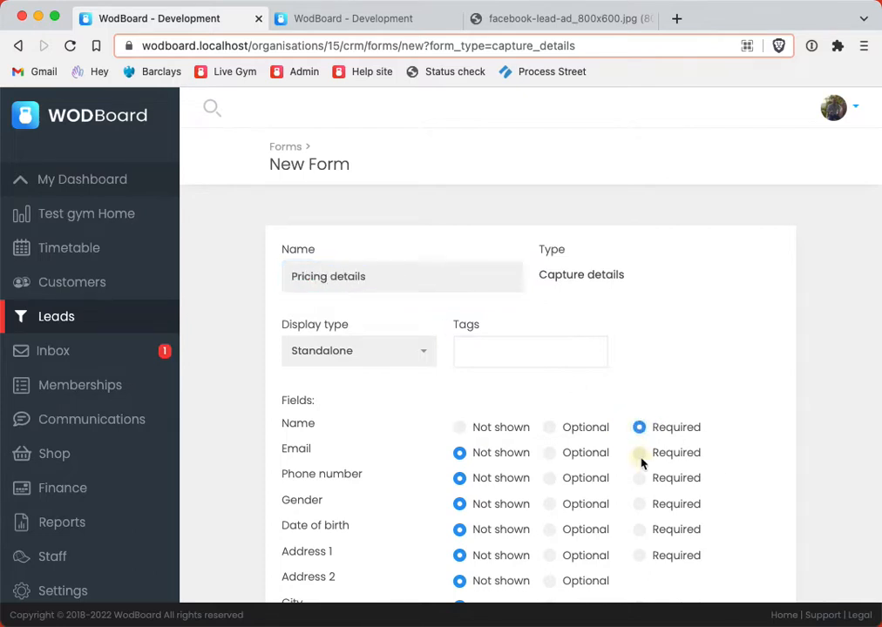
{"action": "left_click", "coordinate": [638, 452]}
{"action": "left_click", "coordinate": [639, 478]}
{"action": "left_click", "coordinate": [416, 276]}
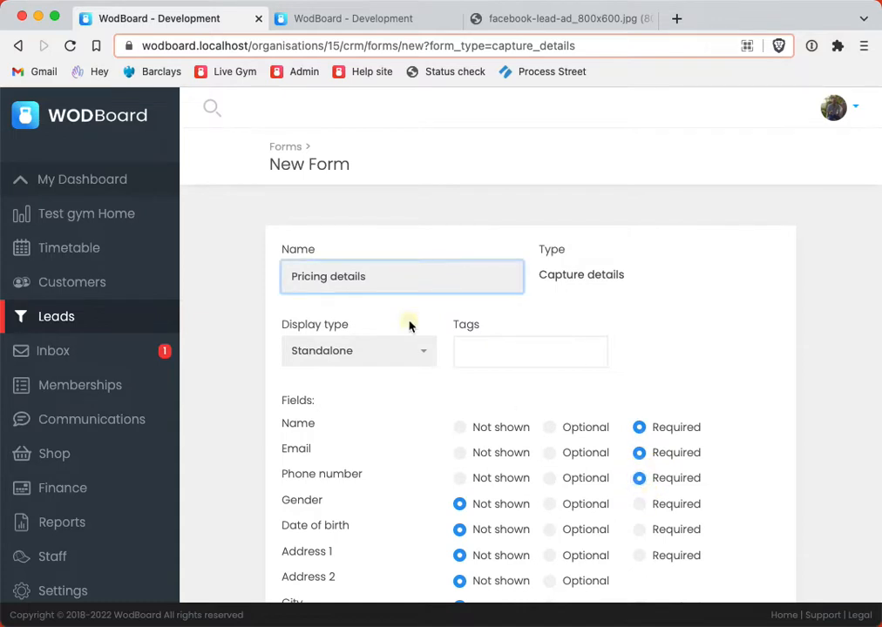
{"action": "left_click", "coordinate": [345, 351]}
{"action": "left_click", "coordinate": [343, 431]}
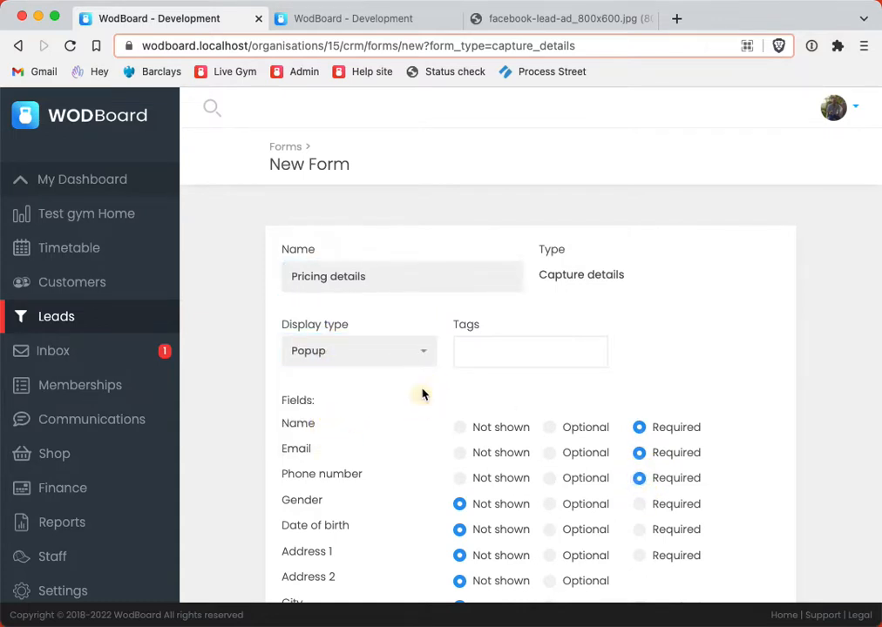
Try the campaign option that starts an automation when a lead completes the pricing form, and switch it back off
{"action": "scroll", "coordinate": [422, 394], "scroll_direction": "down", "scroll_amount": 2}
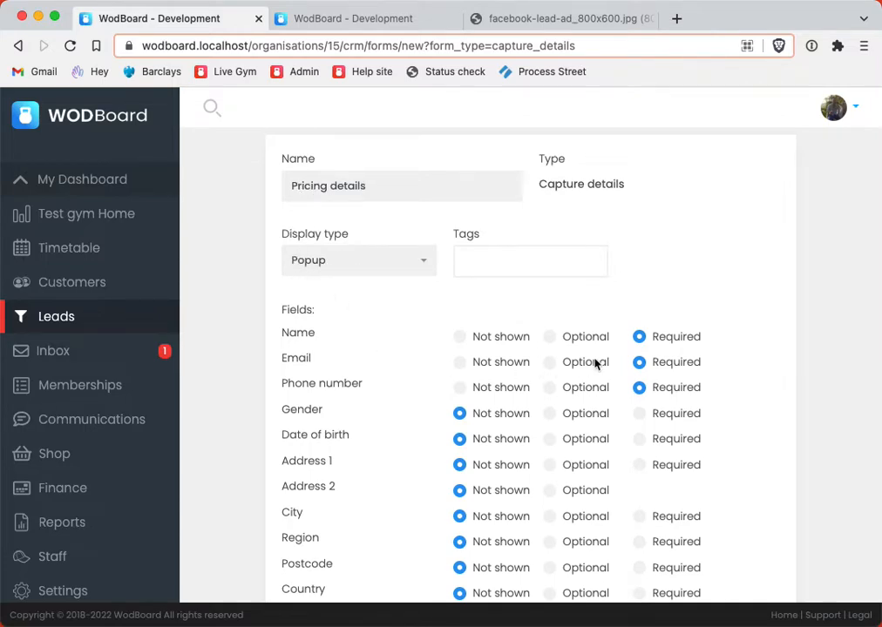
{"action": "scroll", "coordinate": [596, 364], "scroll_direction": "down", "scroll_amount": 4}
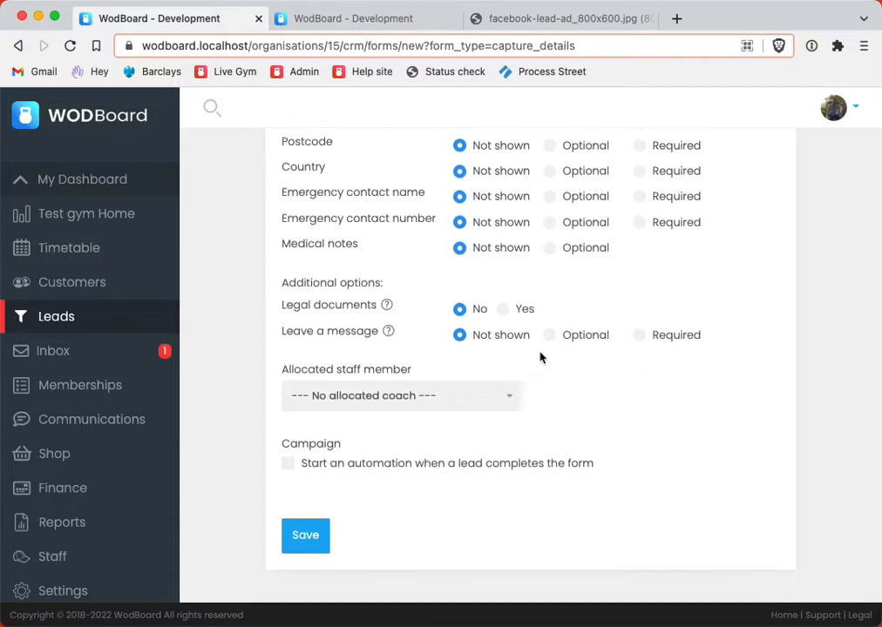
{"action": "left_click", "coordinate": [289, 464]}
{"action": "left_click", "coordinate": [288, 465]}
{"action": "scroll", "coordinate": [371, 475], "scroll_direction": "up", "scroll_amount": 10}
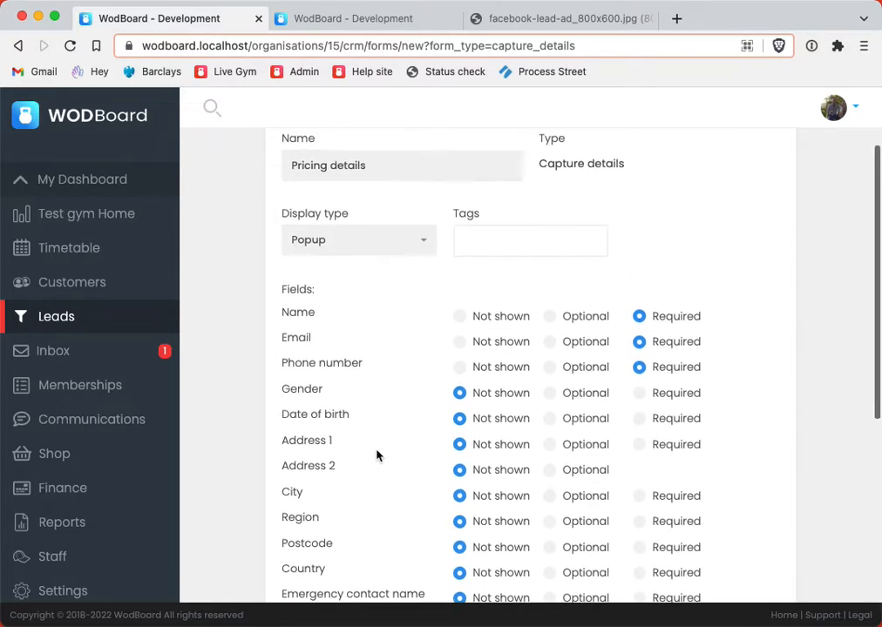
{"action": "left_click_drag", "start_coordinate": [288, 352], "coordinate": [373, 401]}
{"action": "left_click", "coordinate": [255, 347]}
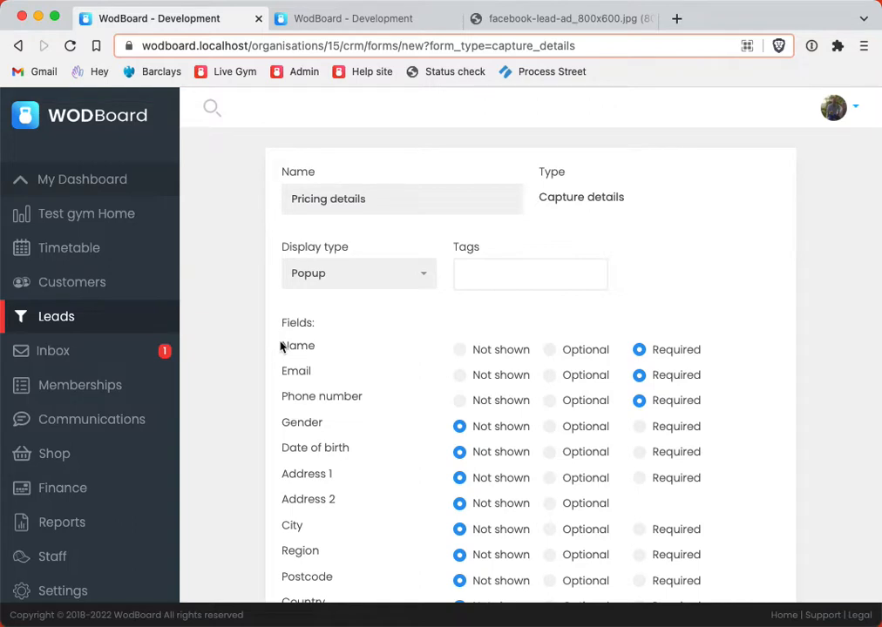
Leave the pricing form unsaved and start a Book a trial form named "Book a trial class"
{"action": "left_click", "coordinate": [109, 323]}
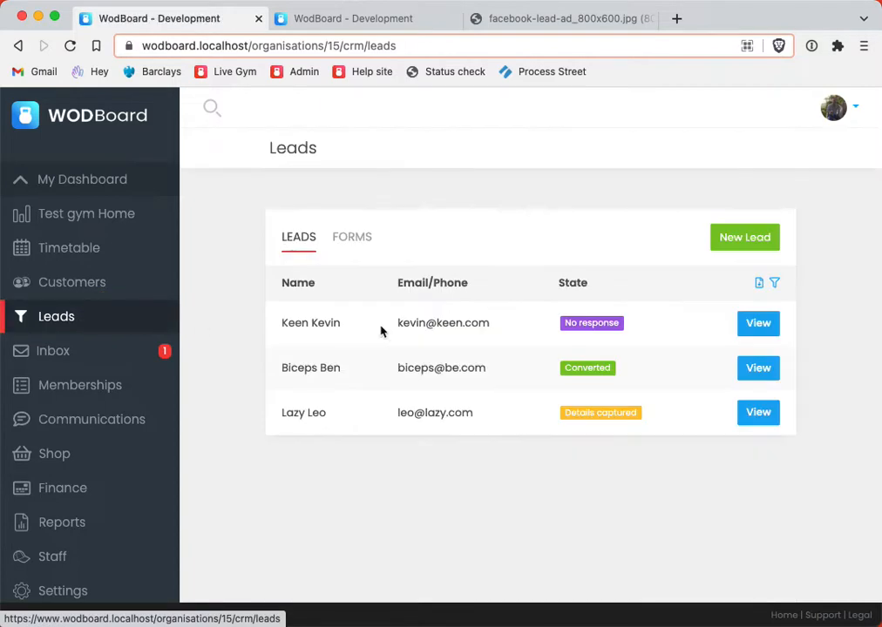
{"action": "left_click", "coordinate": [350, 246]}
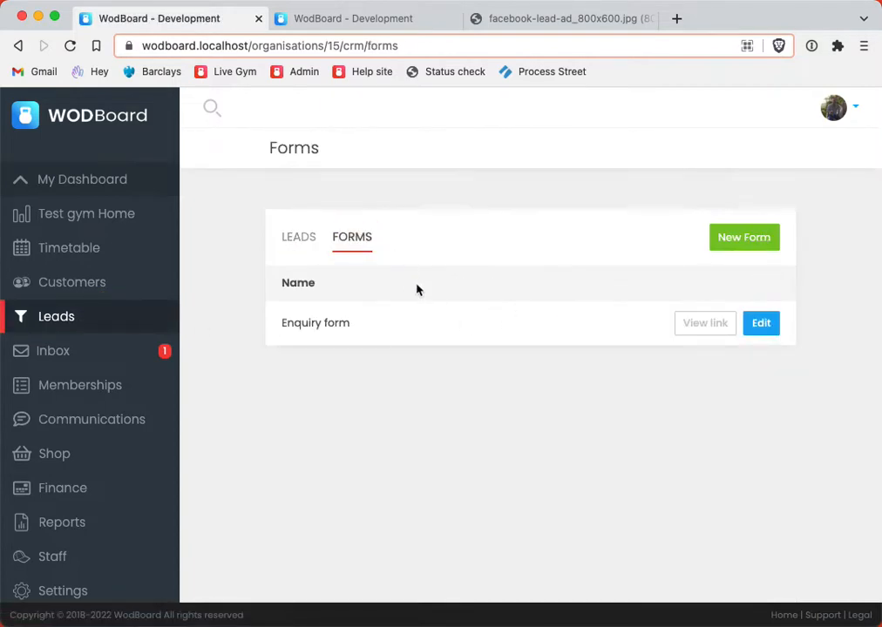
{"action": "left_click", "coordinate": [739, 243]}
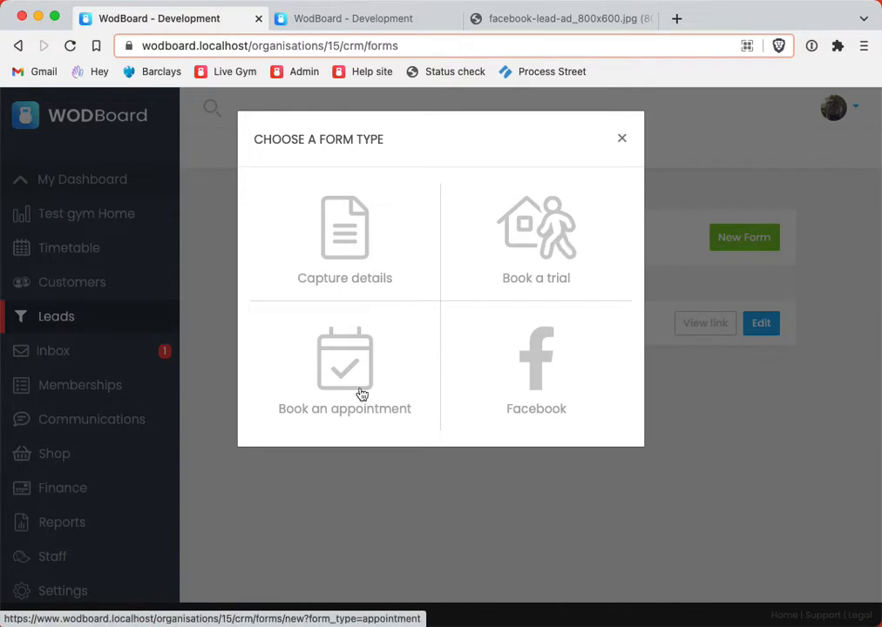
{"action": "left_click", "coordinate": [550, 234]}
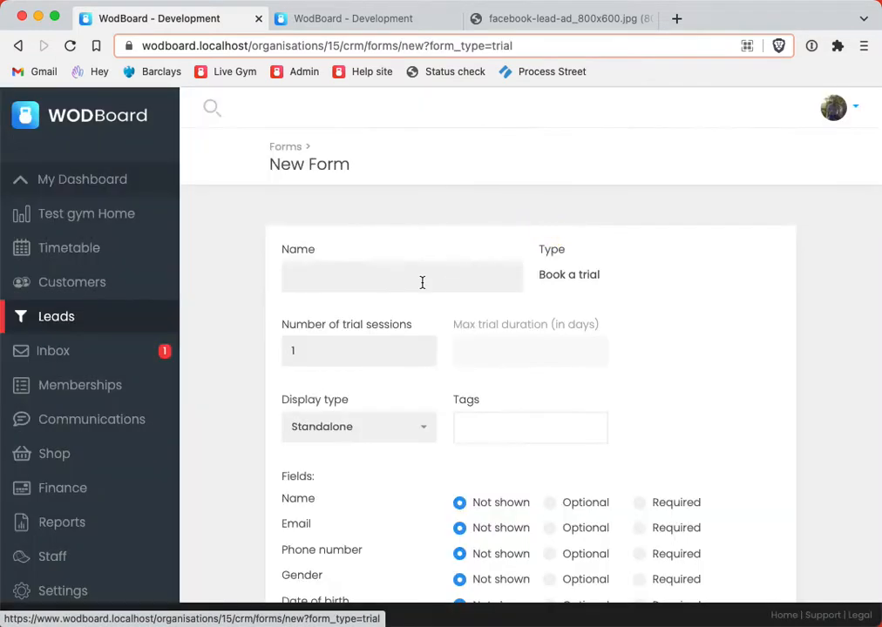
{"action": "left_click", "coordinate": [362, 289]}
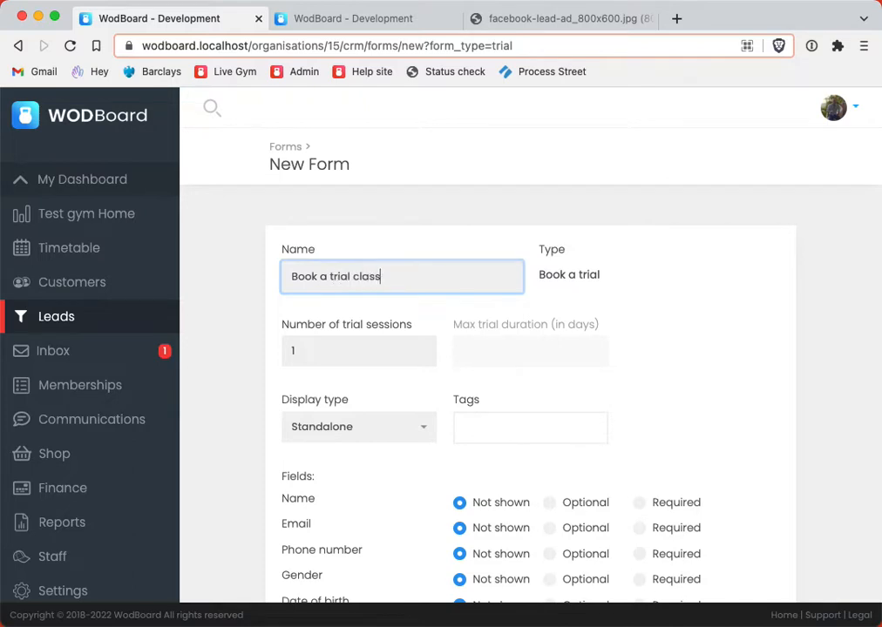
Make Name, Email and Phone number required on the trial class form
{"action": "scroll", "coordinate": [392, 375], "scroll_direction": "down", "scroll_amount": 3}
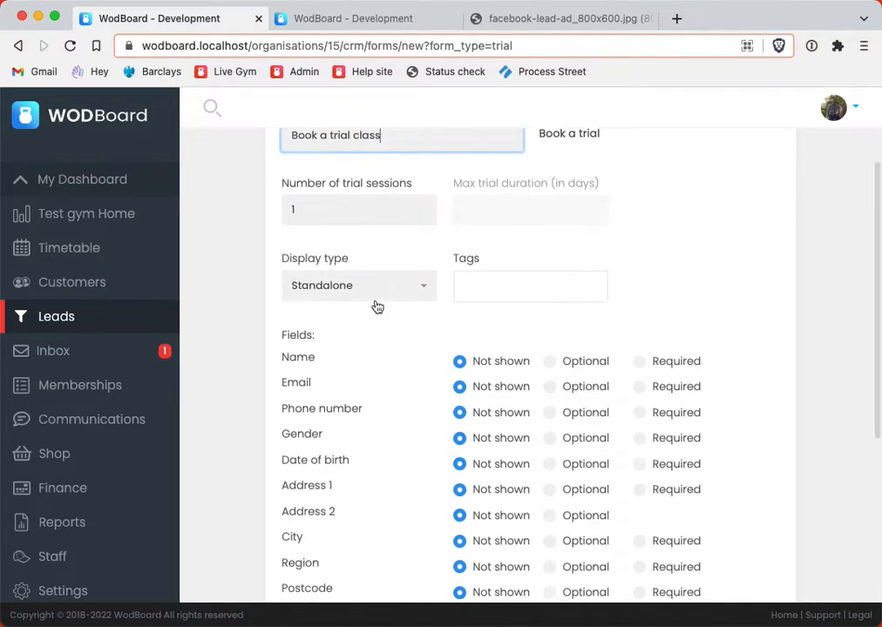
{"action": "left_click", "coordinate": [638, 360]}
{"action": "left_click", "coordinate": [639, 386]}
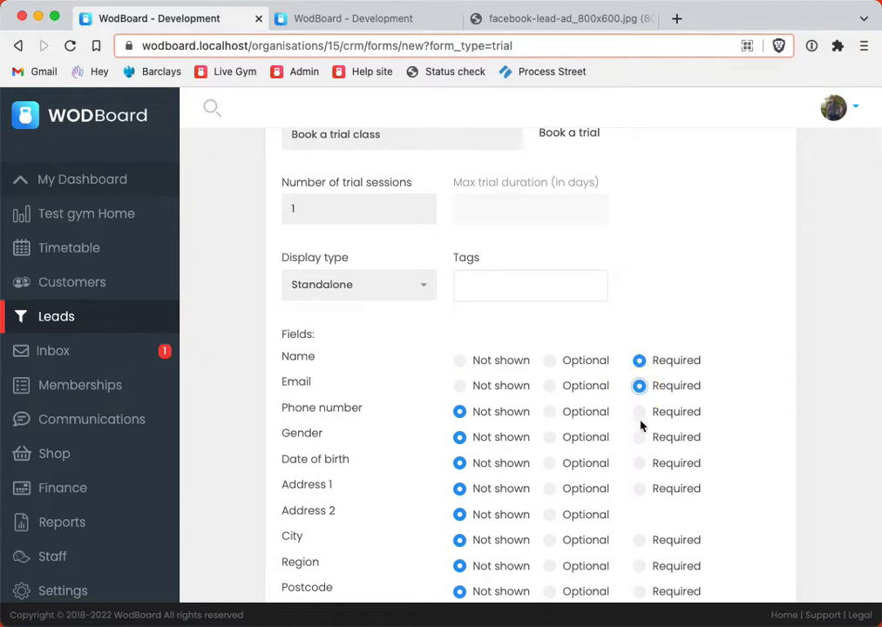
{"action": "left_click", "coordinate": [639, 412]}
{"action": "scroll", "coordinate": [488, 380], "scroll_direction": "down", "scroll_amount": 2}
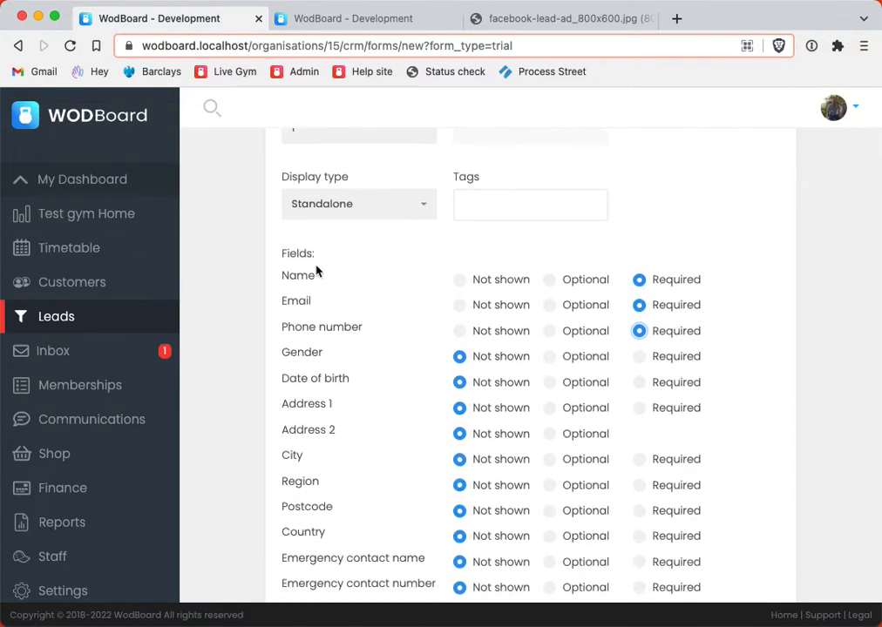
{"action": "left_click_drag", "start_coordinate": [281, 275], "coordinate": [384, 337]}
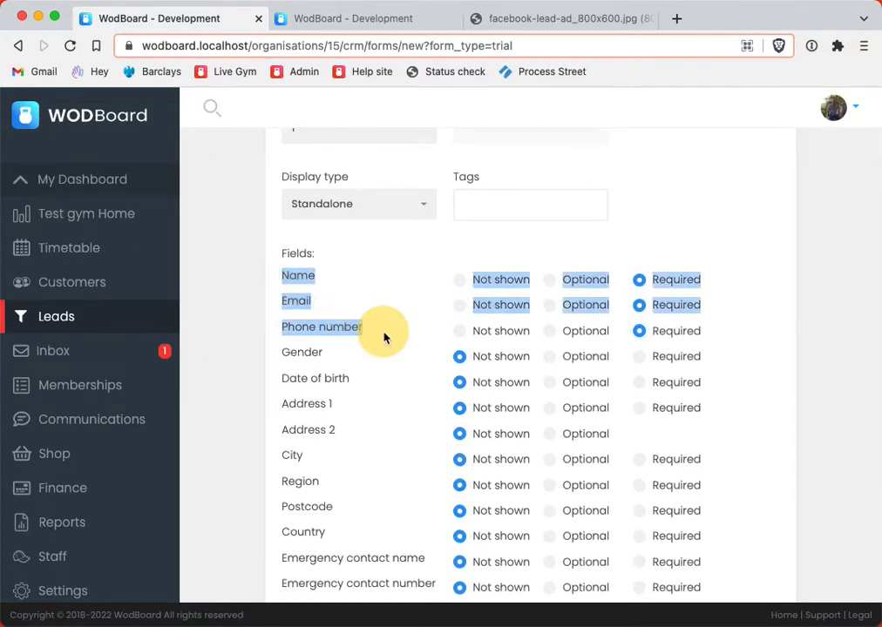
{"action": "left_click", "coordinate": [403, 243]}
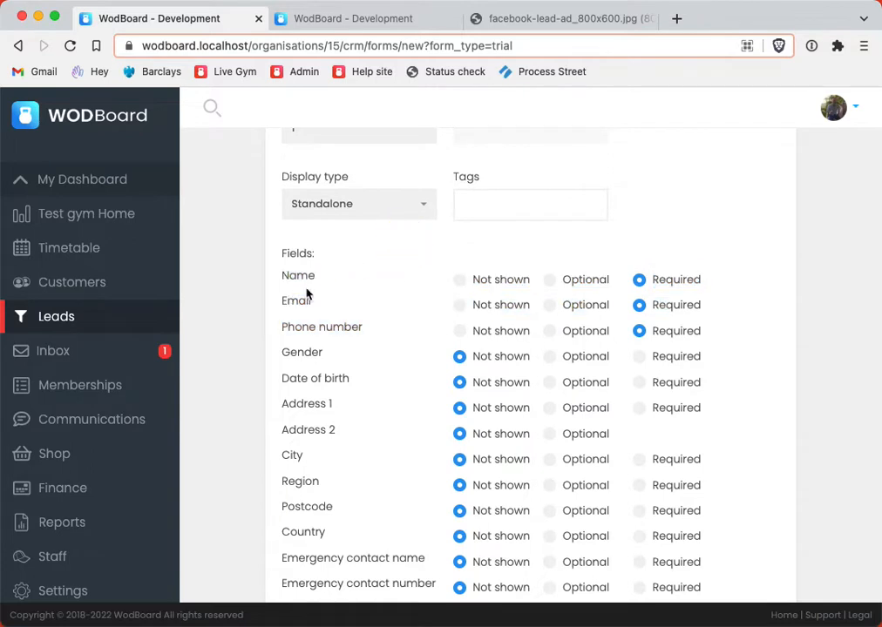
{"action": "left_click_drag", "start_coordinate": [282, 275], "coordinate": [392, 341]}
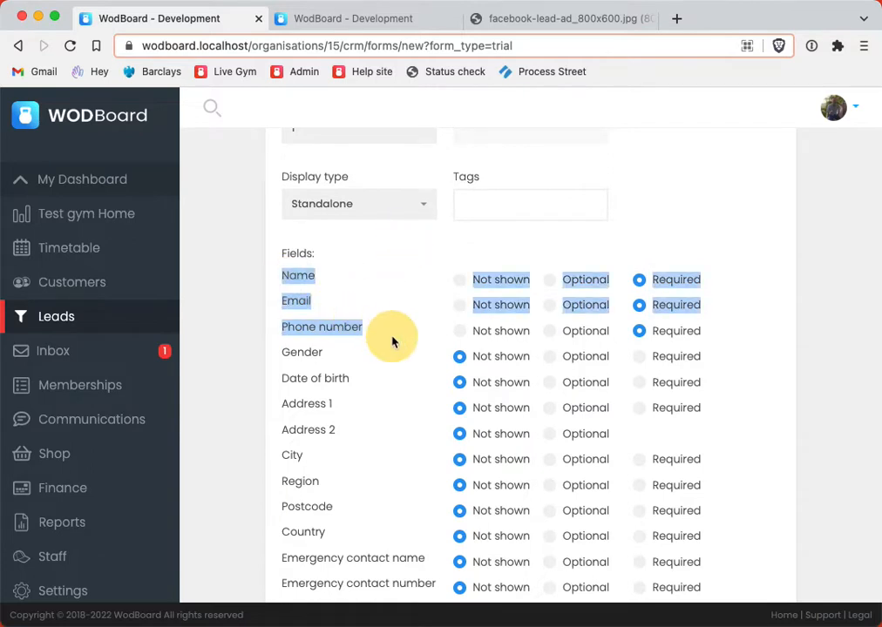
{"action": "left_click", "coordinate": [366, 259]}
{"action": "scroll", "coordinate": [354, 344], "scroll_direction": "down", "scroll_amount": 2}
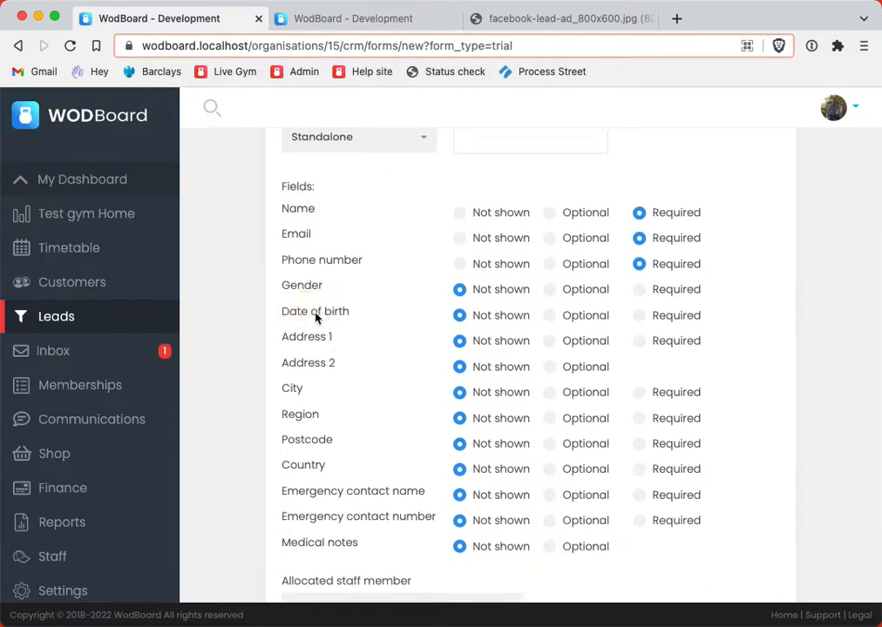
{"action": "left_click_drag", "start_coordinate": [281, 311], "coordinate": [315, 373]}
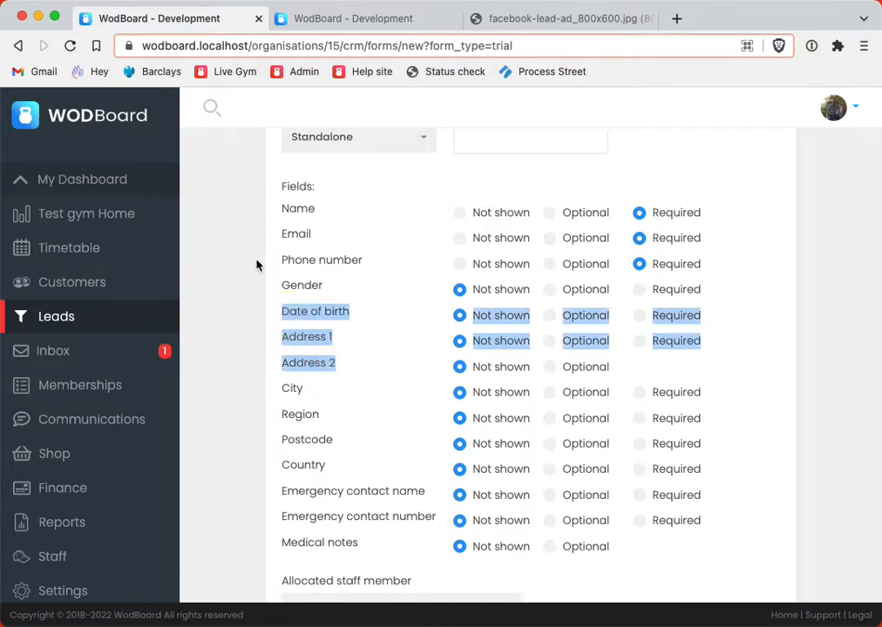
{"action": "left_click", "coordinate": [424, 246]}
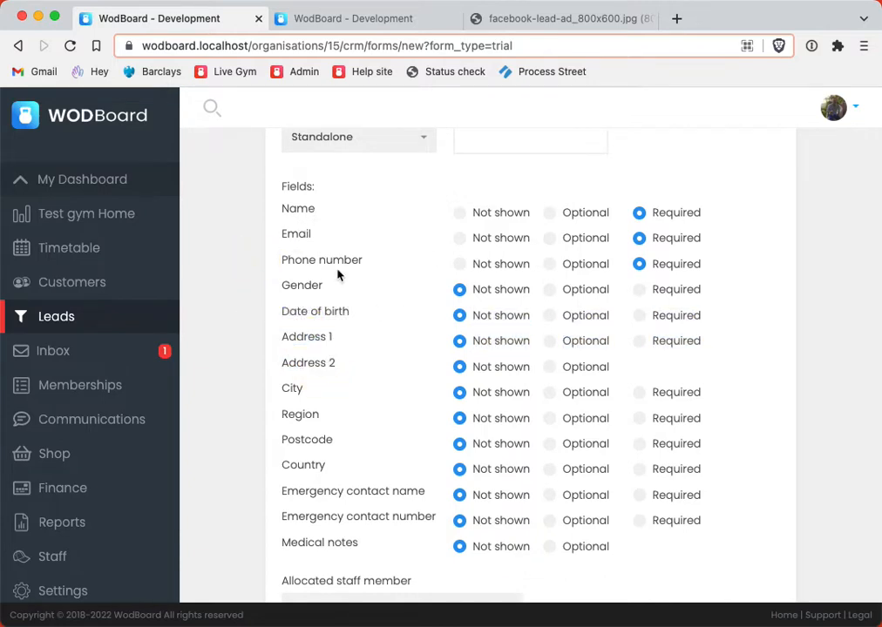
Save the Book a trial class form
{"action": "scroll", "coordinate": [339, 276], "scroll_direction": "down", "scroll_amount": 5}
{"action": "left_click", "coordinate": [305, 538]}
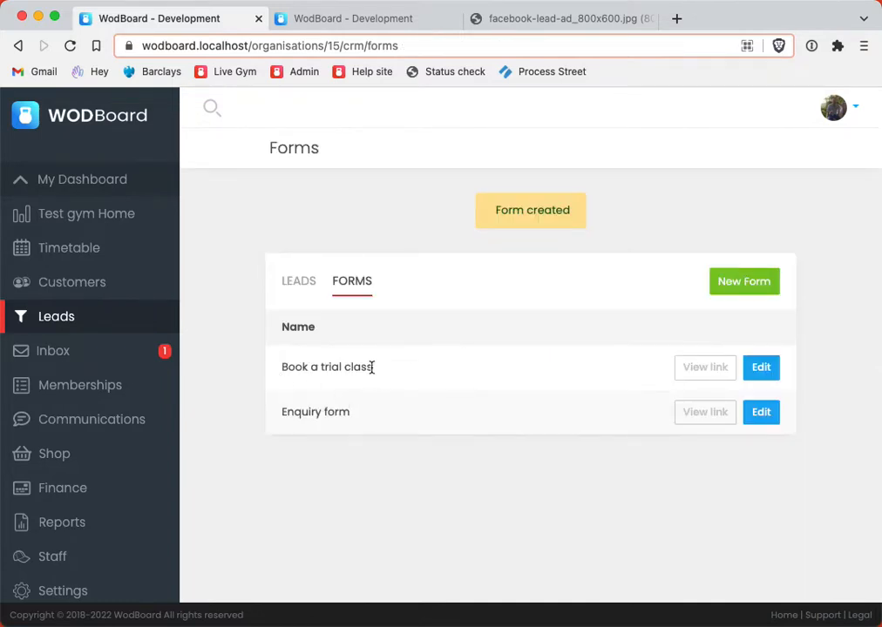
Reopen the Book a trial class form, try the Embedded display type, switch back to Standalone and leave without saving
{"action": "left_click", "coordinate": [761, 367]}
{"action": "left_click", "coordinate": [345, 432]}
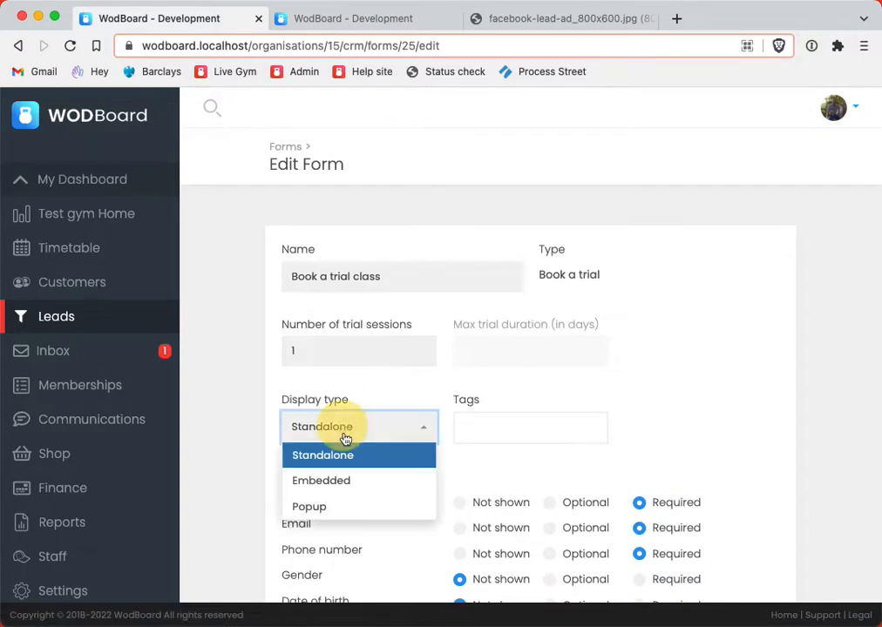
{"action": "left_click", "coordinate": [345, 480]}
{"action": "left_click", "coordinate": [327, 421]}
{"action": "left_click", "coordinate": [344, 453]}
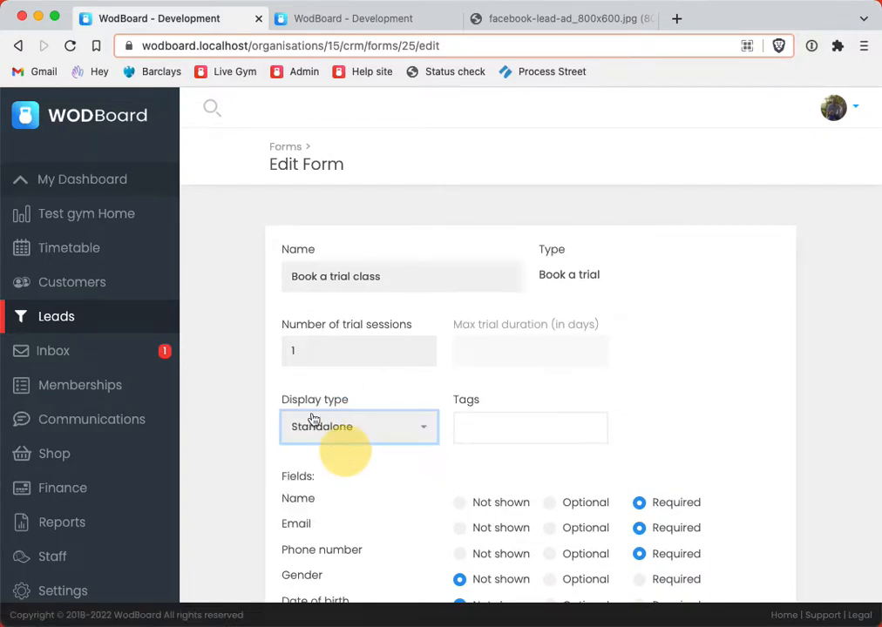
{"action": "left_click", "coordinate": [283, 148]}
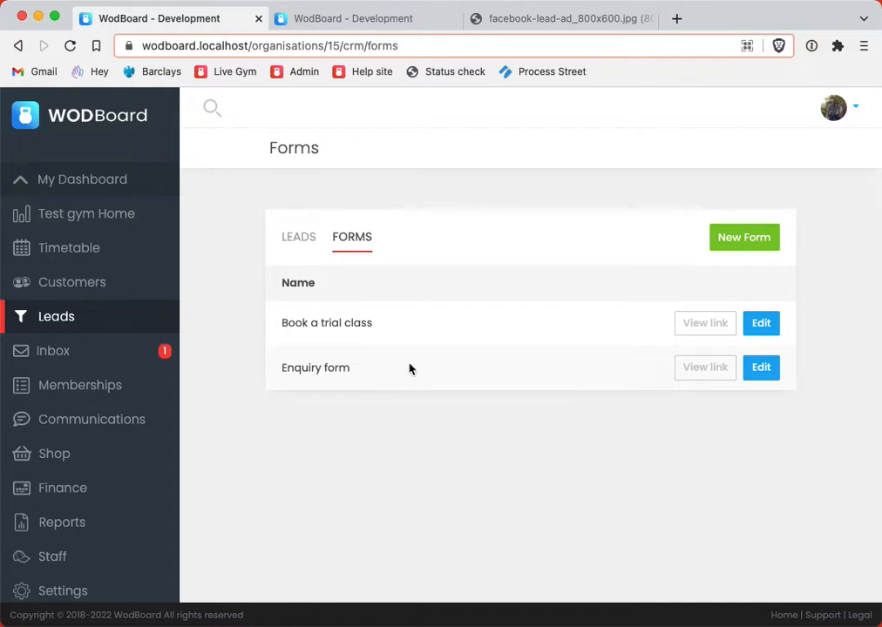
Rename the existing enquiry form as "Enquiry form (website)", copy the new name and save the form
{"action": "left_click", "coordinate": [763, 367]}
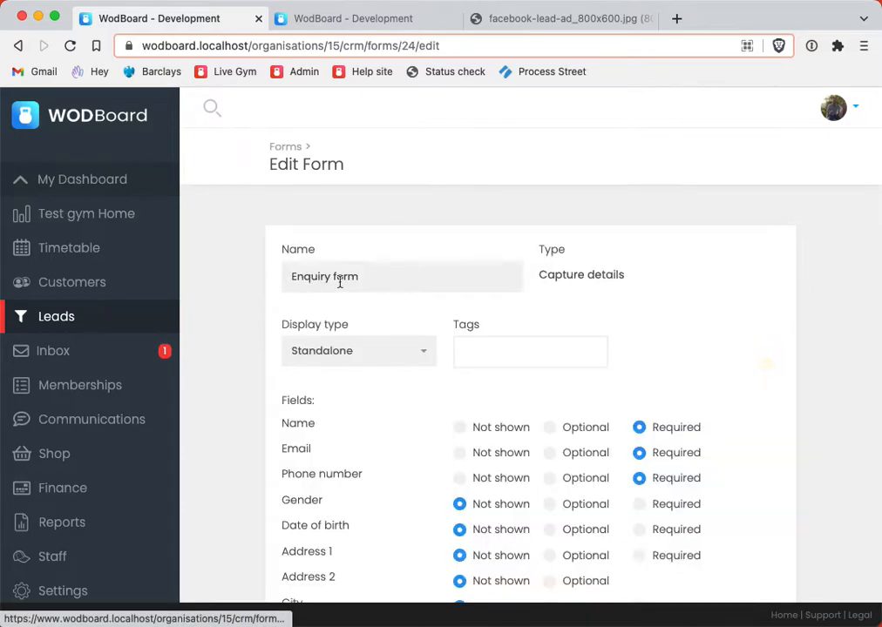
{"action": "left_click", "coordinate": [397, 277]}
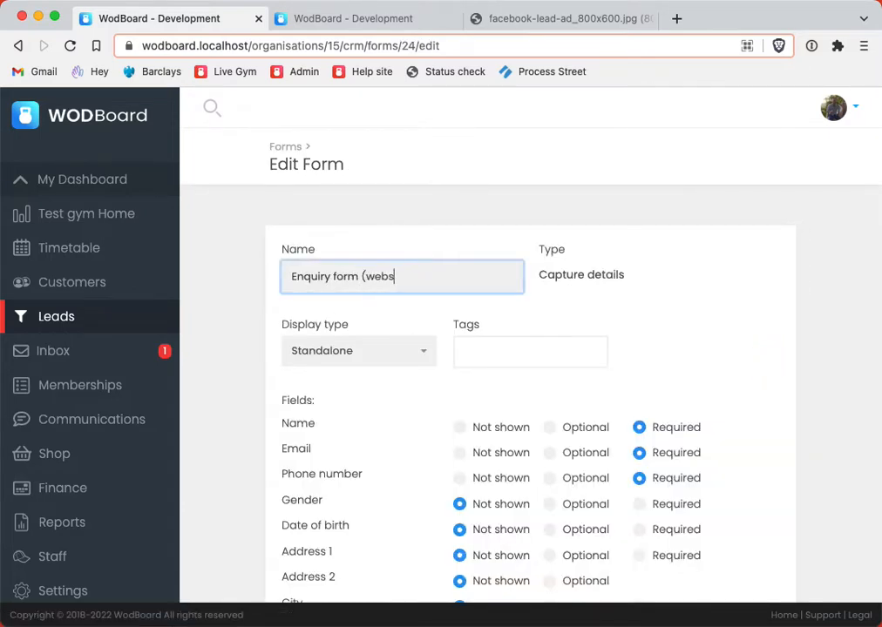
{"action": "key", "text": "super+a"}
{"action": "key", "text": "super+c"}
{"action": "scroll", "coordinate": [262, 418], "scroll_direction": "down", "scroll_amount": 10}
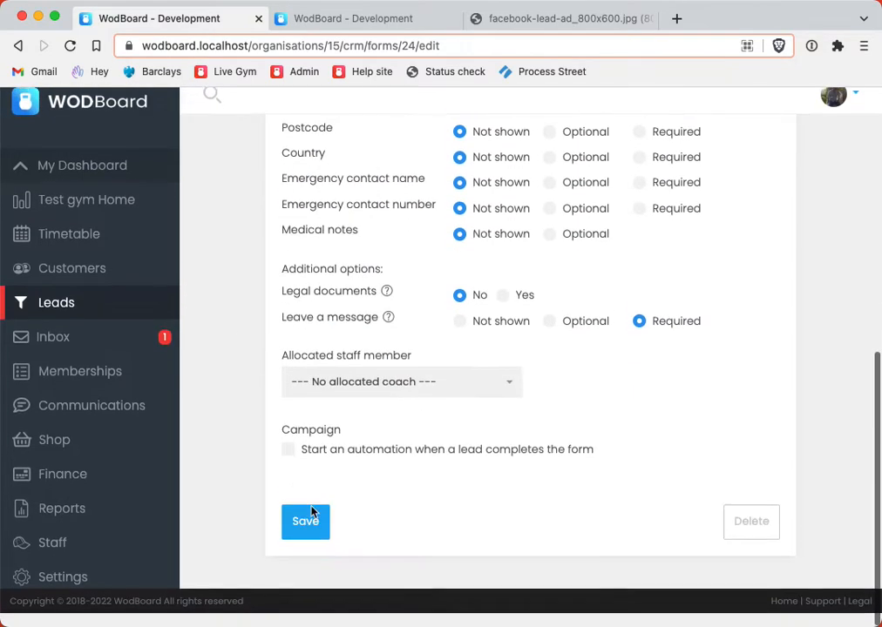
{"action": "left_click", "coordinate": [310, 545]}
Start a new Capture details form and name it "Enquiry form (social media)"
{"action": "left_click", "coordinate": [760, 291]}
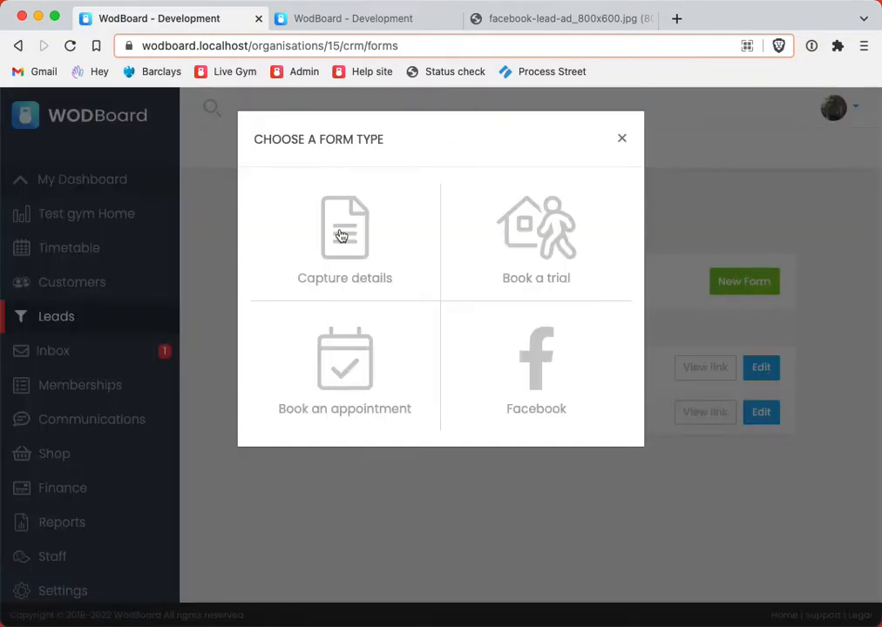
{"action": "left_click", "coordinate": [338, 232]}
{"action": "left_click", "coordinate": [370, 279]}
{"action": "key", "text": "super+v"}
{"action": "double_click", "coordinate": [387, 276]}
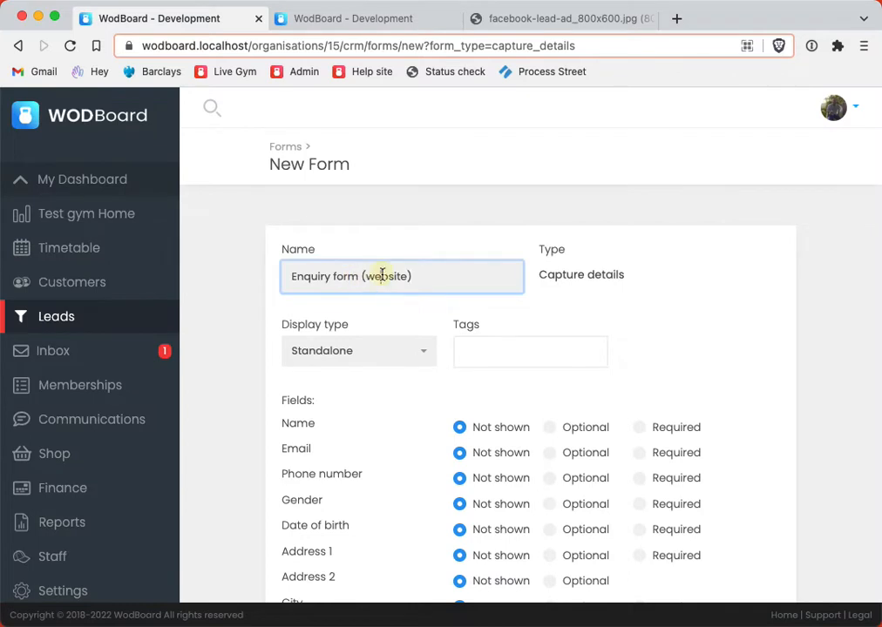
{"action": "type", "text": "social media"}
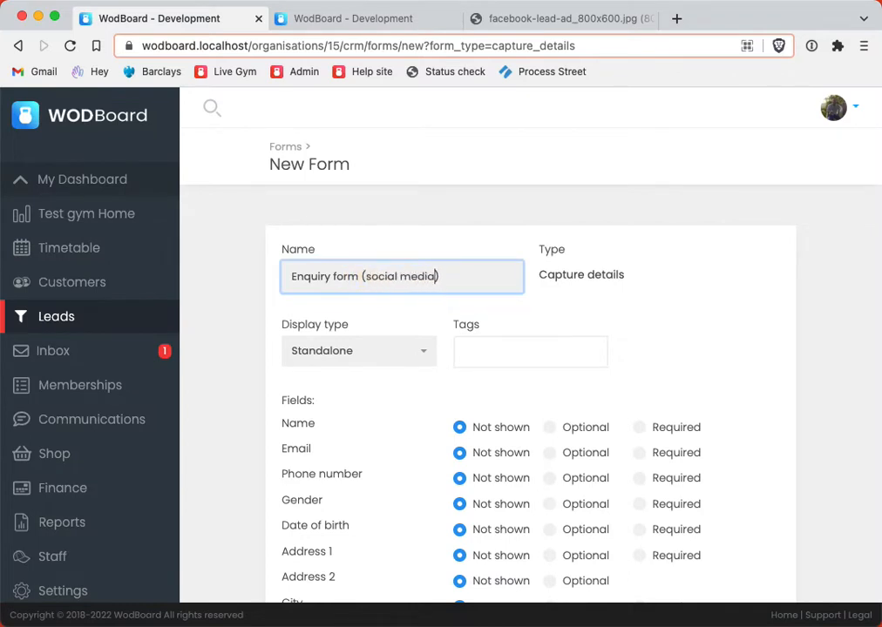
Make Name, Email, Phone number and Leave a message required on the social media enquiry form and save it
{"action": "left_click", "coordinate": [636, 465]}
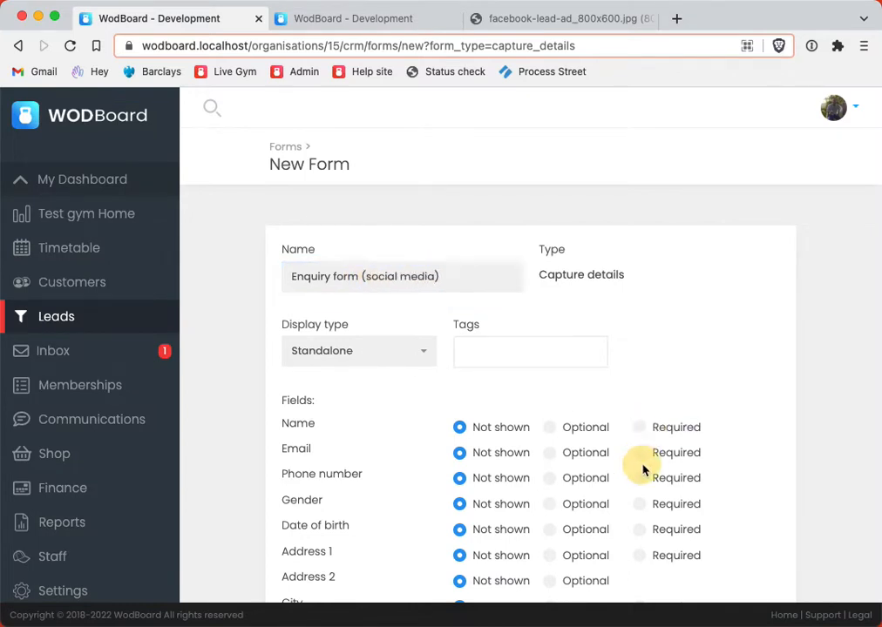
{"action": "left_click", "coordinate": [638, 453]}
{"action": "left_click", "coordinate": [638, 427]}
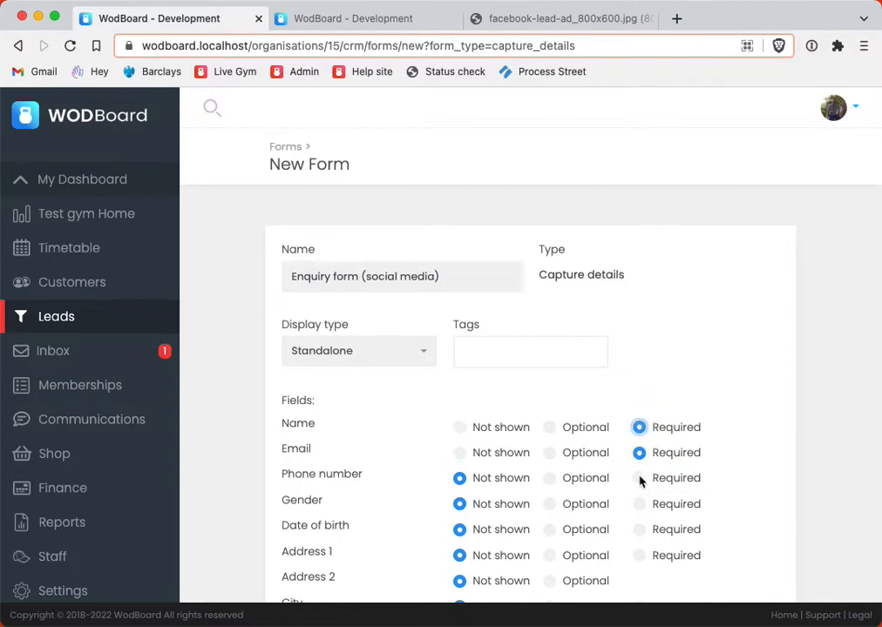
{"action": "left_click", "coordinate": [638, 477]}
{"action": "scroll", "coordinate": [560, 378], "scroll_direction": "down", "scroll_amount": 8}
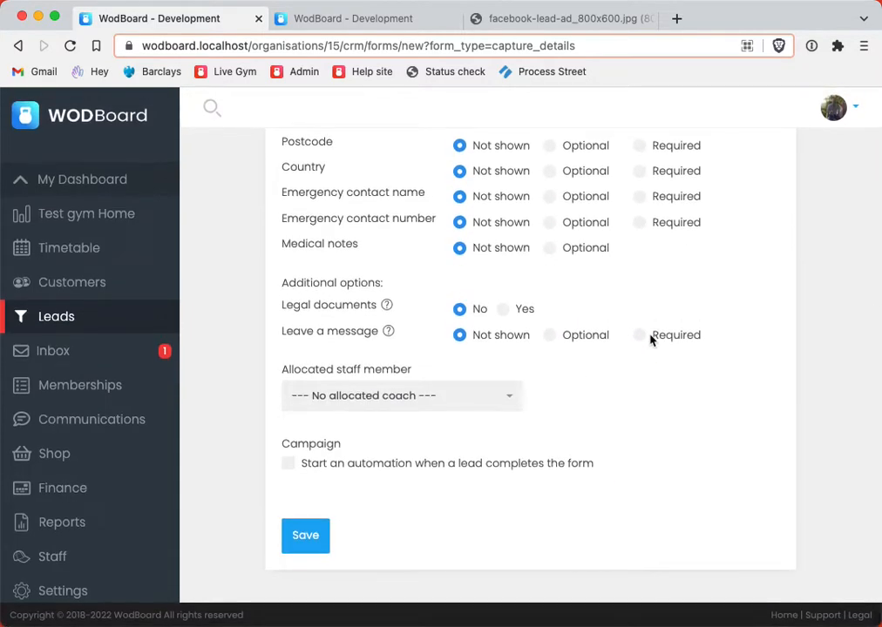
{"action": "left_click", "coordinate": [641, 335]}
{"action": "left_click", "coordinate": [305, 535]}
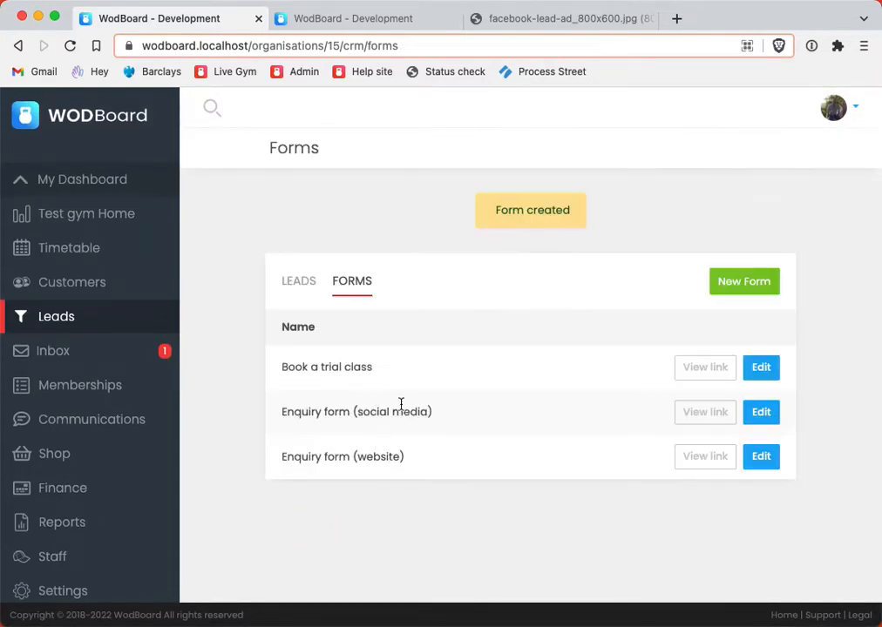
{"action": "left_click_drag", "start_coordinate": [282, 412], "coordinate": [437, 464]}
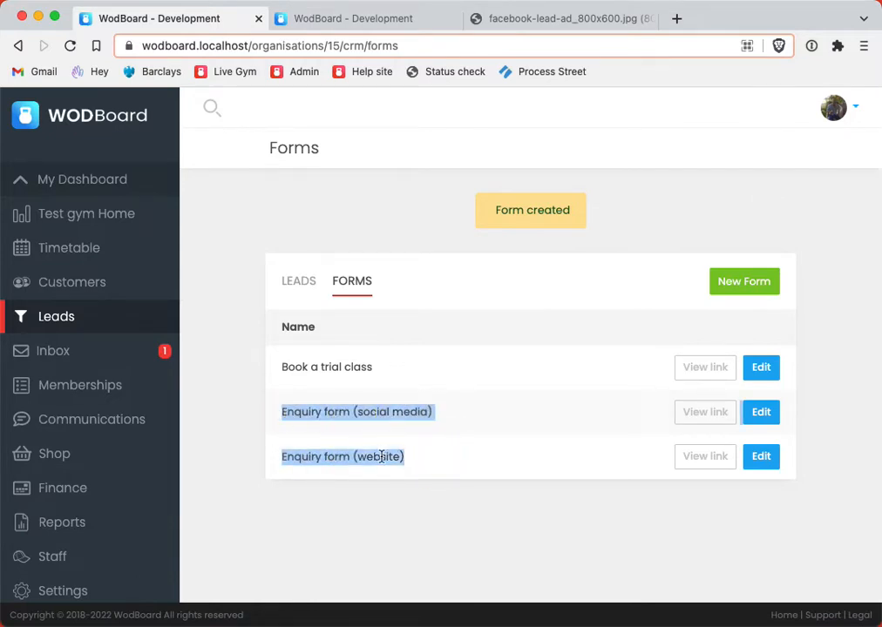
{"action": "left_click", "coordinate": [458, 414]}
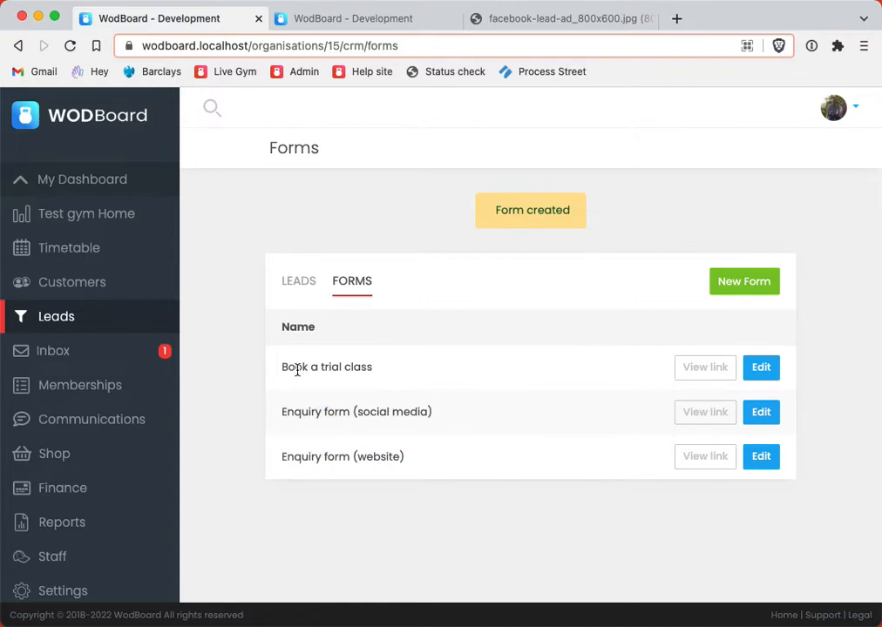
{"action": "left_click_drag", "start_coordinate": [279, 367], "coordinate": [391, 368]}
{"action": "left_click_drag", "start_coordinate": [285, 412], "coordinate": [476, 411]}
{"action": "left_click_drag", "start_coordinate": [279, 463], "coordinate": [449, 466]}
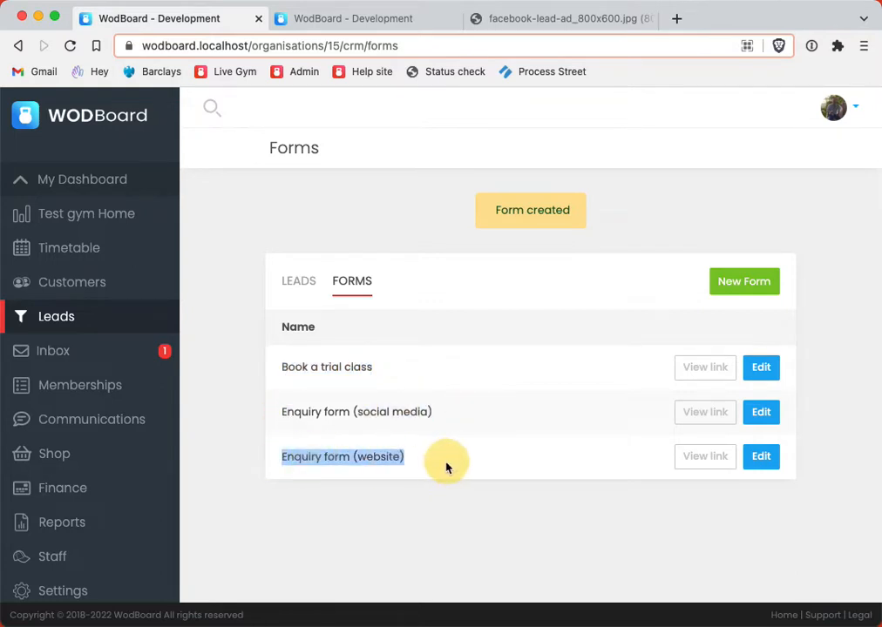
View the available form types and the example Facebook lead ad image, and return to the forms list
{"action": "left_click", "coordinate": [738, 284]}
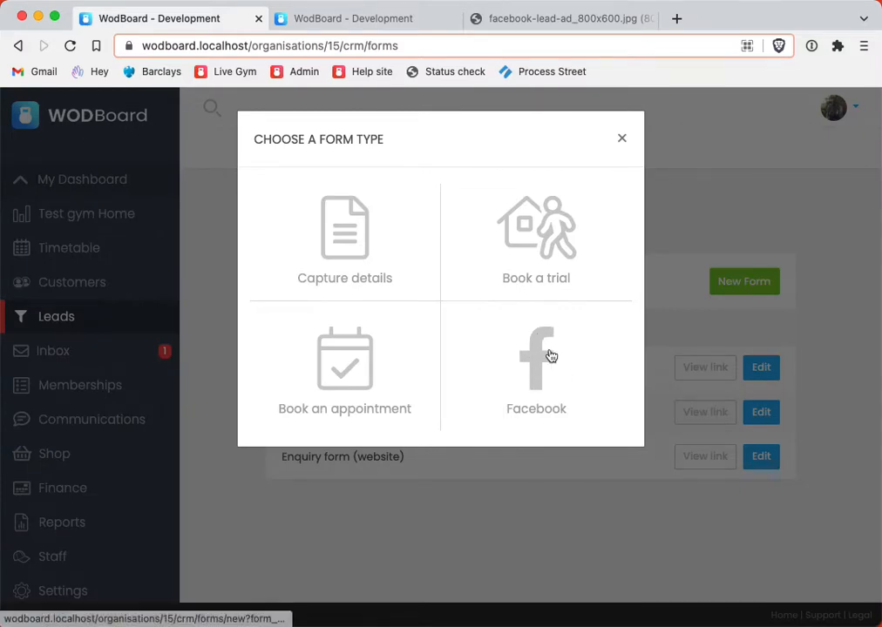
{"action": "left_click", "coordinate": [621, 138]}
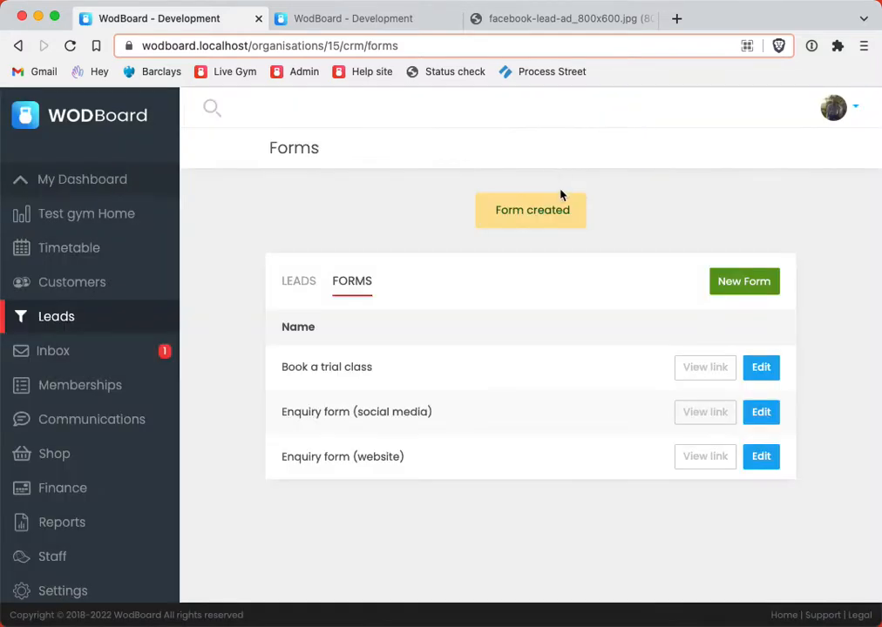
{"action": "left_click", "coordinate": [527, 21]}
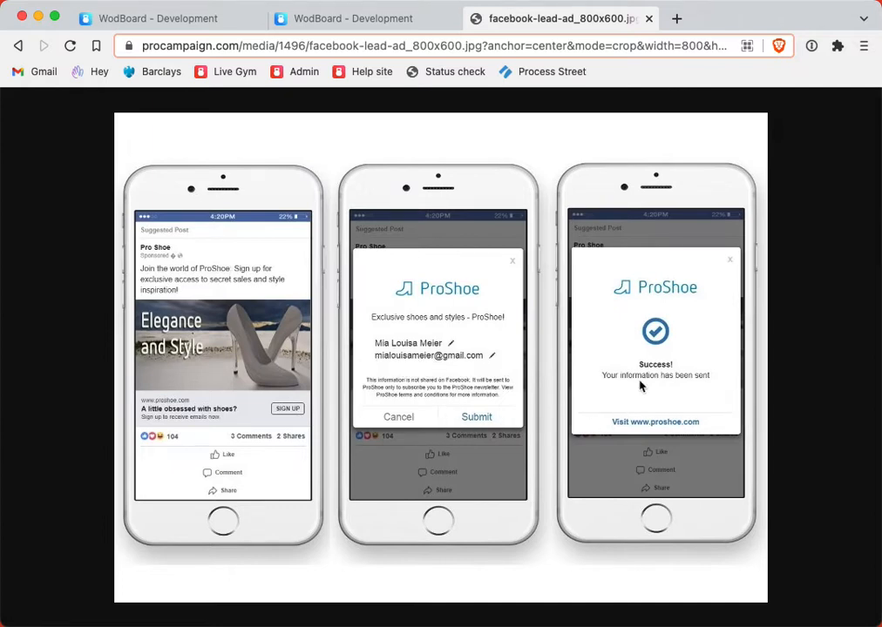
{"action": "left_click", "coordinate": [364, 20]}
{"action": "left_click", "coordinate": [193, 19]}
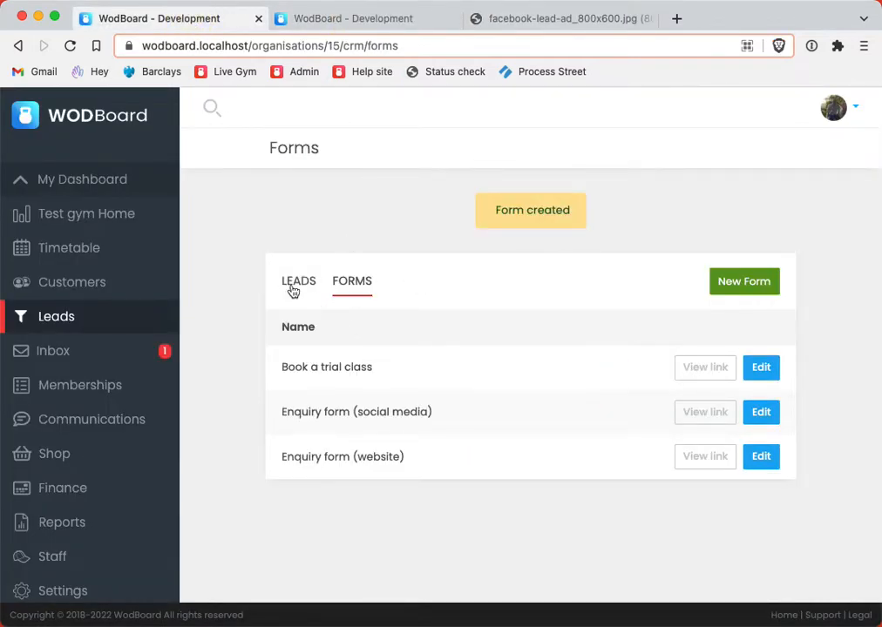
{"action": "left_click", "coordinate": [419, 292]}
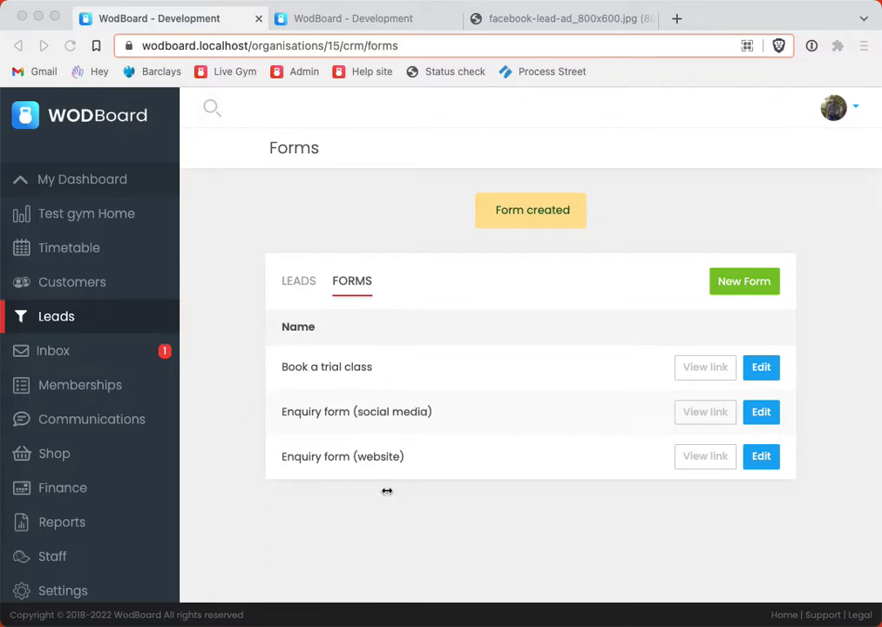
{"action": "left_click", "coordinate": [286, 366]}
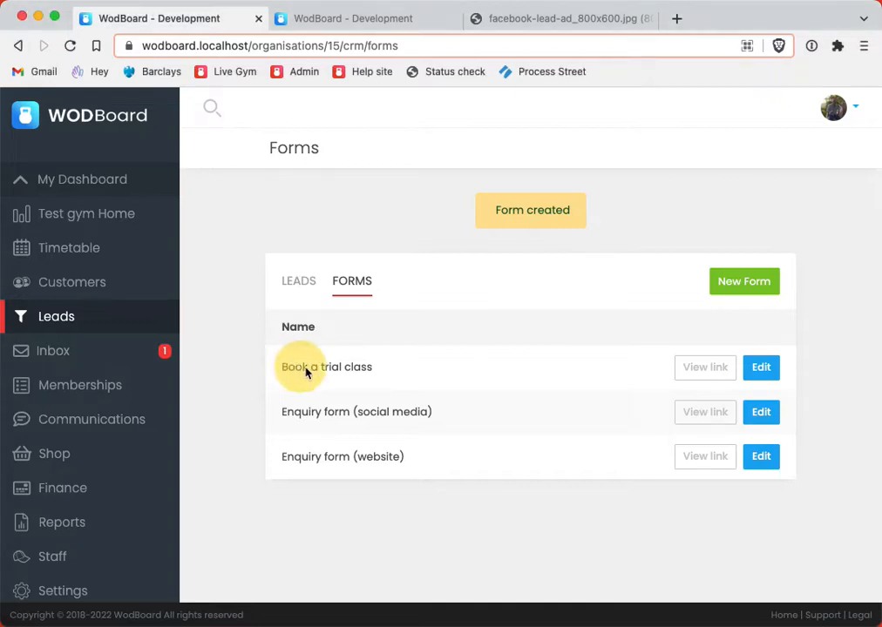
{"action": "left_click_drag", "start_coordinate": [279, 367], "coordinate": [433, 474]}
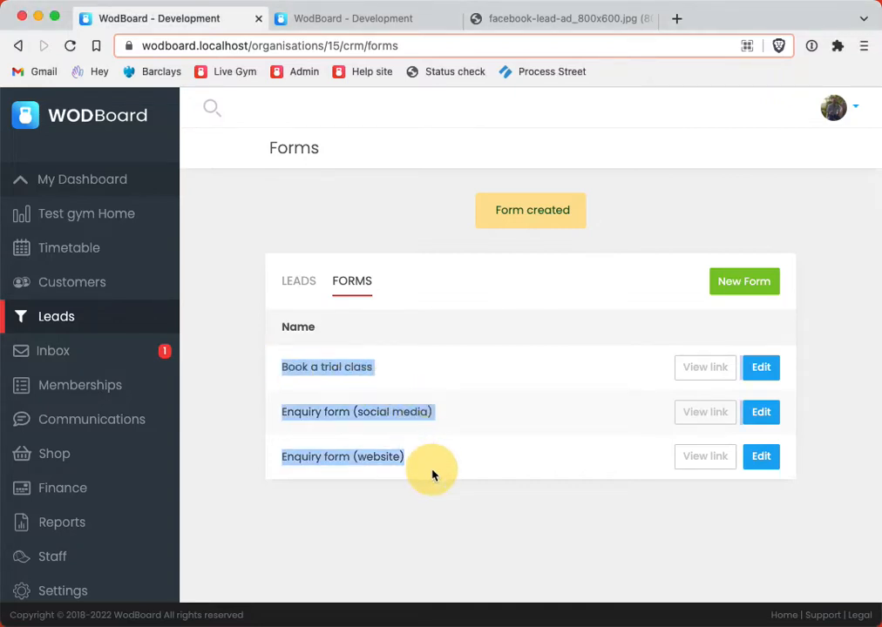
{"action": "left_click", "coordinate": [256, 368]}
{"action": "left_click_drag", "start_coordinate": [277, 372], "coordinate": [419, 424]}
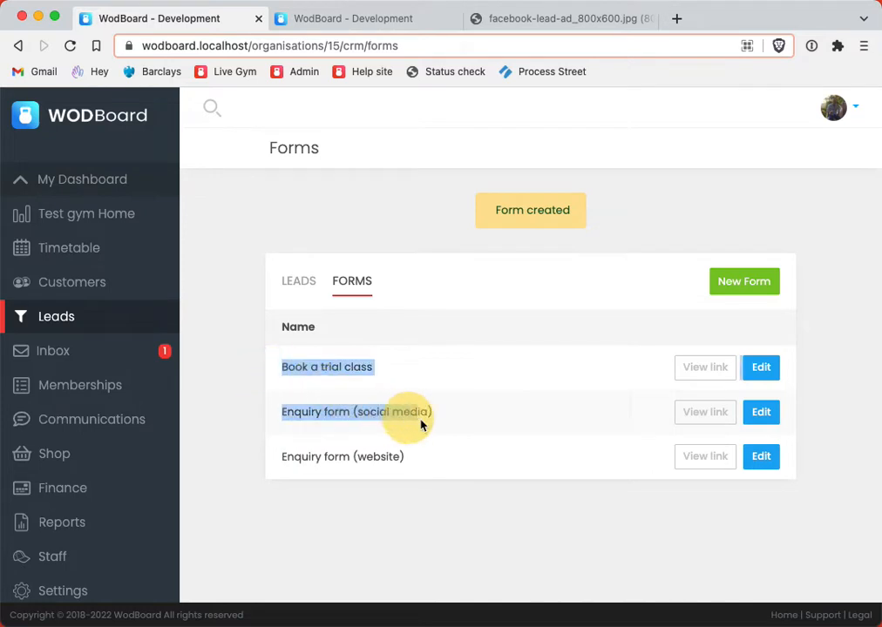
{"action": "left_click", "coordinate": [261, 380]}
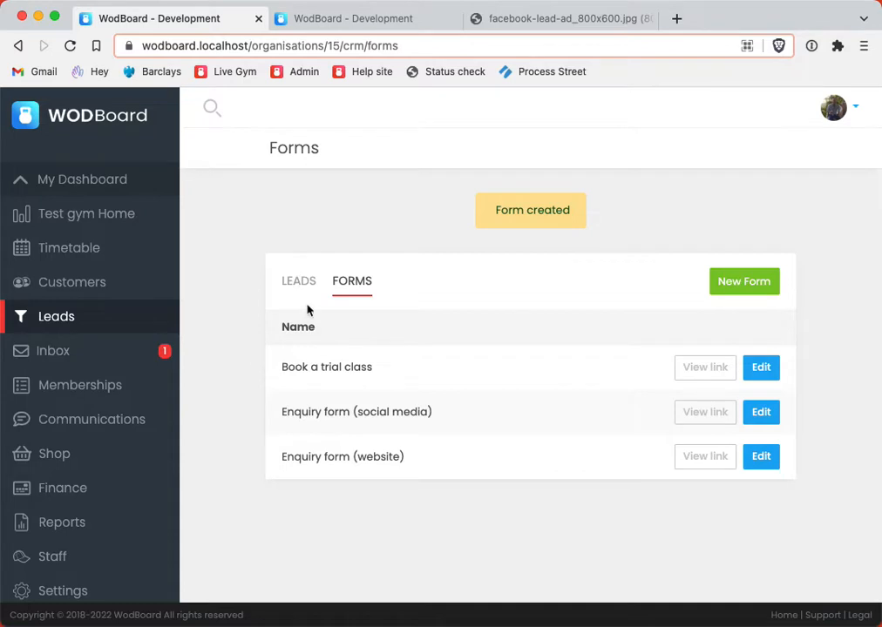
Copy the share link of "Enquiry form (website)", open it in a new browser tab and dismiss the staff login notice
{"action": "left_click", "coordinate": [697, 456]}
{"action": "left_click", "coordinate": [612, 245]}
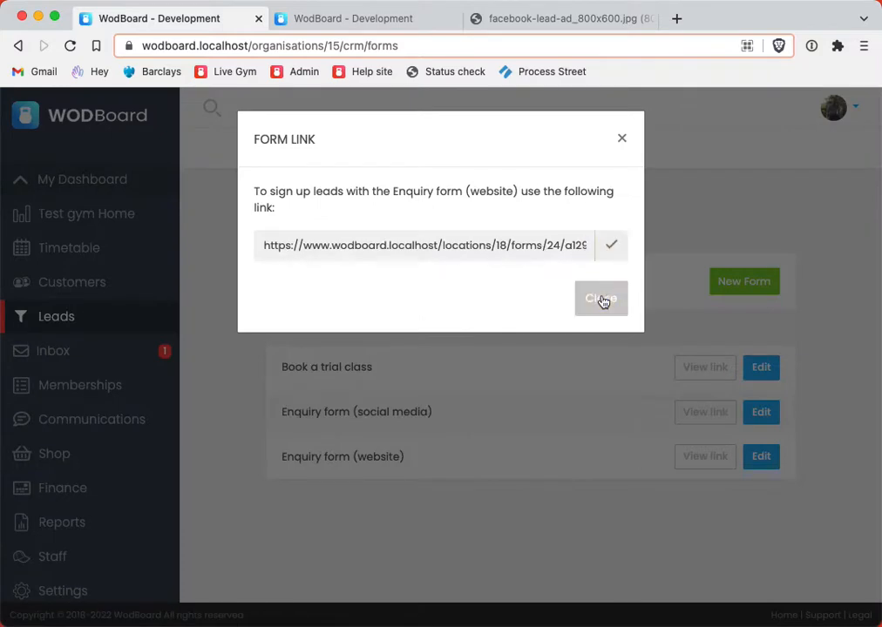
{"action": "left_click", "coordinate": [602, 299]}
{"action": "key", "text": "super+t"}
{"action": "key", "text": "super+v"}
{"action": "key", "text": "Return"}
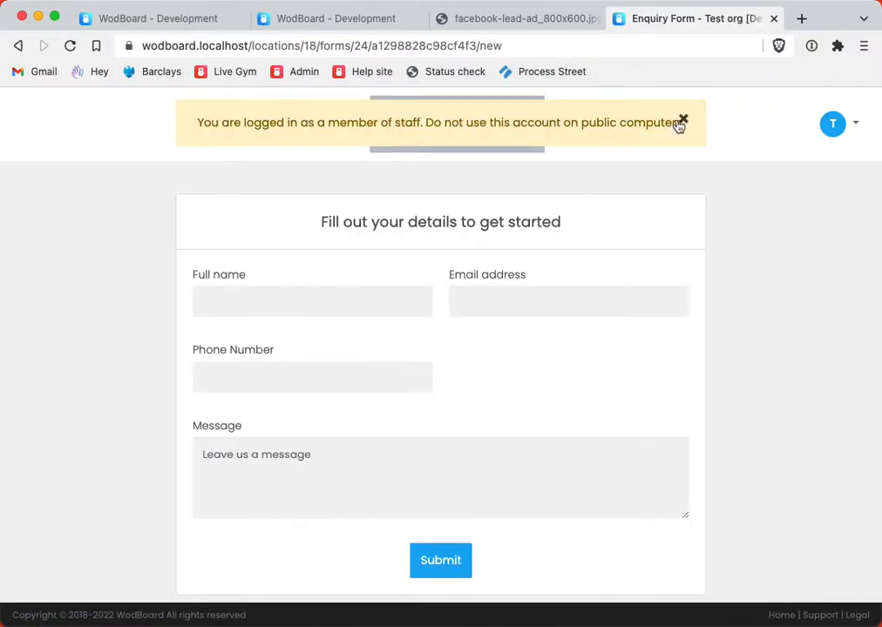
{"action": "left_click", "coordinate": [680, 123]}
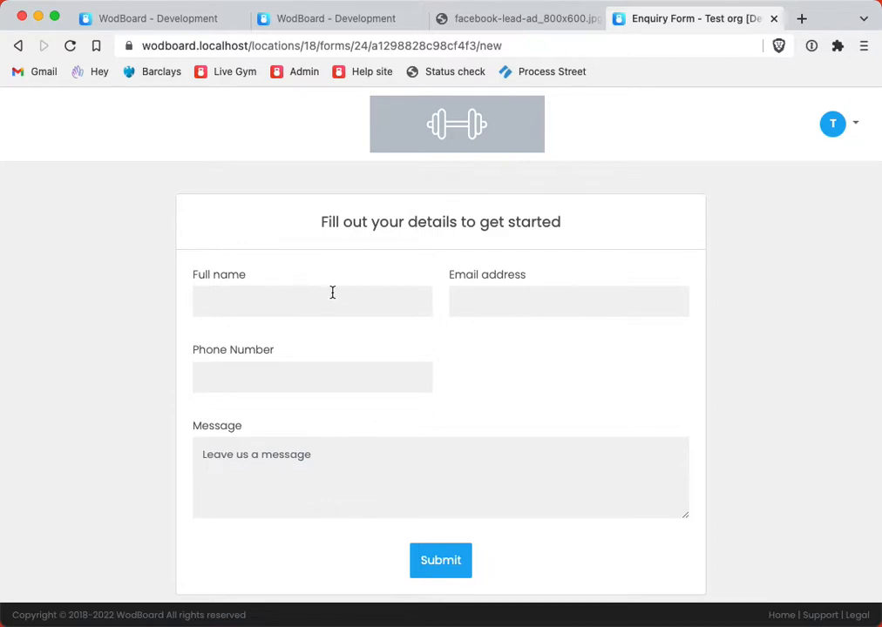
Fill in the full name, email address and phone number of a test lead on the public enquiry form
{"action": "left_click", "coordinate": [261, 303]}
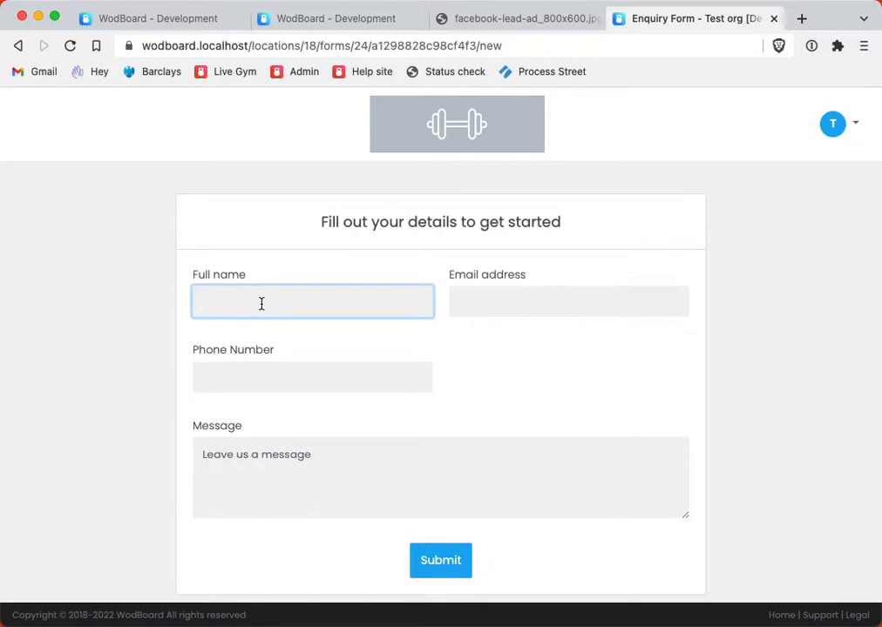
{"action": "type", "text": "Demo Dan"}
{"action": "key", "text": "Tab"}
{"action": "type", "text": "da"}
{"action": "type", "text": "dem"}
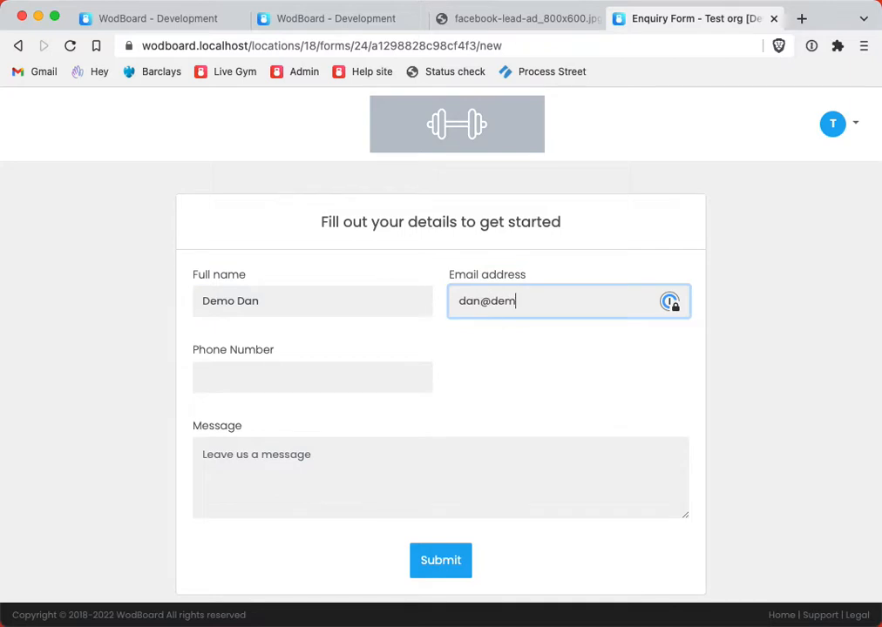
{"action": "type", "text": "o.com"}
{"action": "key", "text": "Tab"}
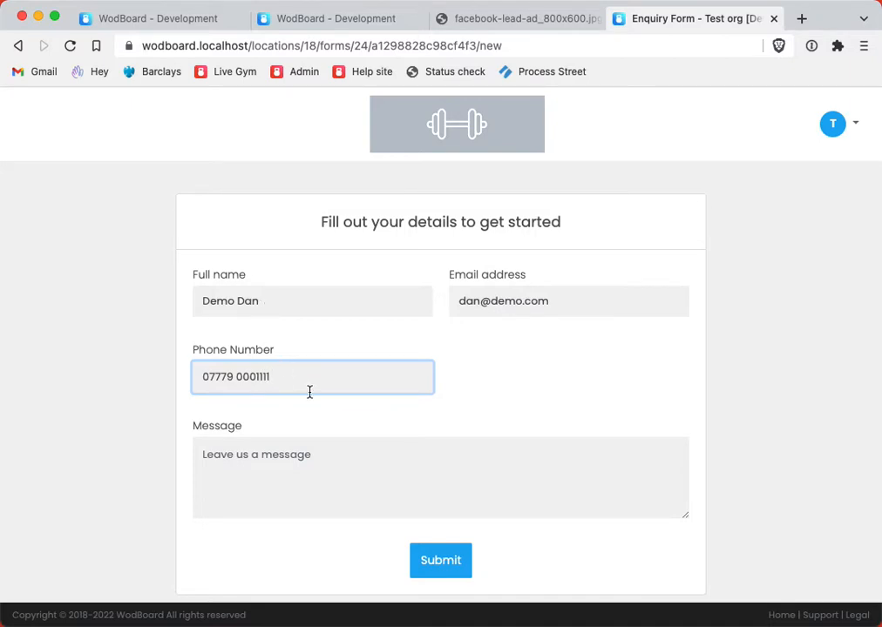
Enter the message "Hi - interested in joining - can you send me more info?", submit the enquiry and dismiss the staff notice
{"action": "left_click", "coordinate": [305, 456]}
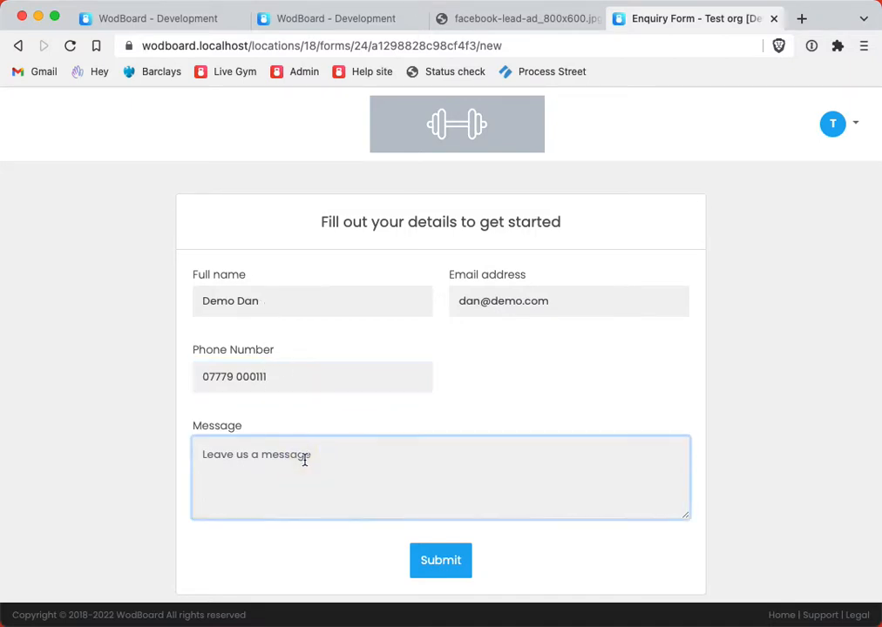
{"action": "type", "text": "Hi - intereted in "}
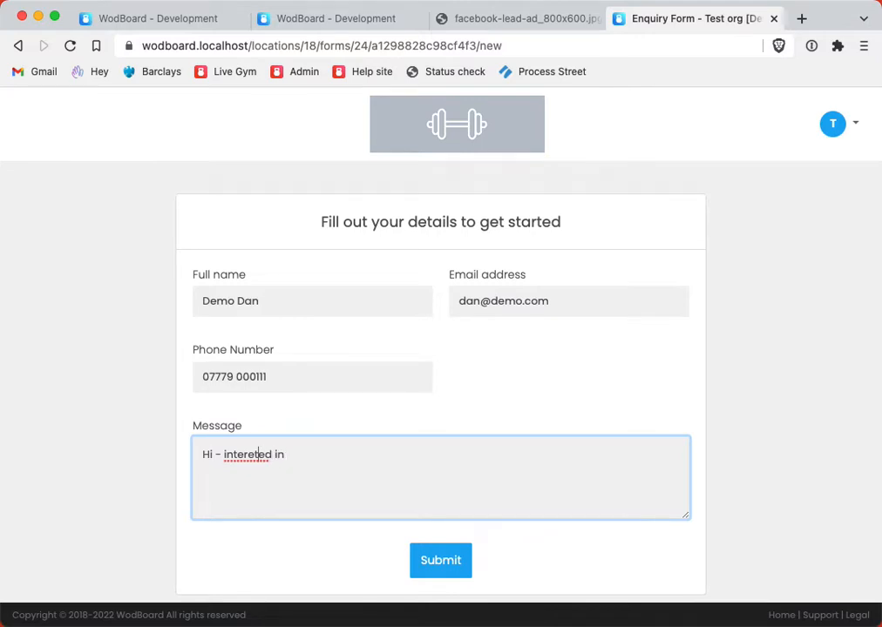
{"action": "type", "text": "s"}
{"action": "type", "text": "joining - can you"}
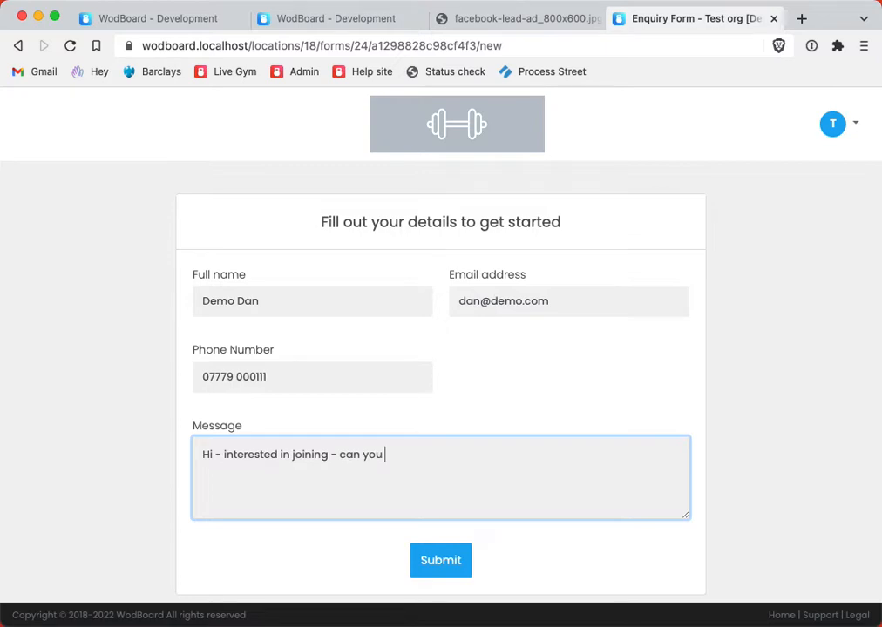
{"action": "type", "text": " send me more info?"}
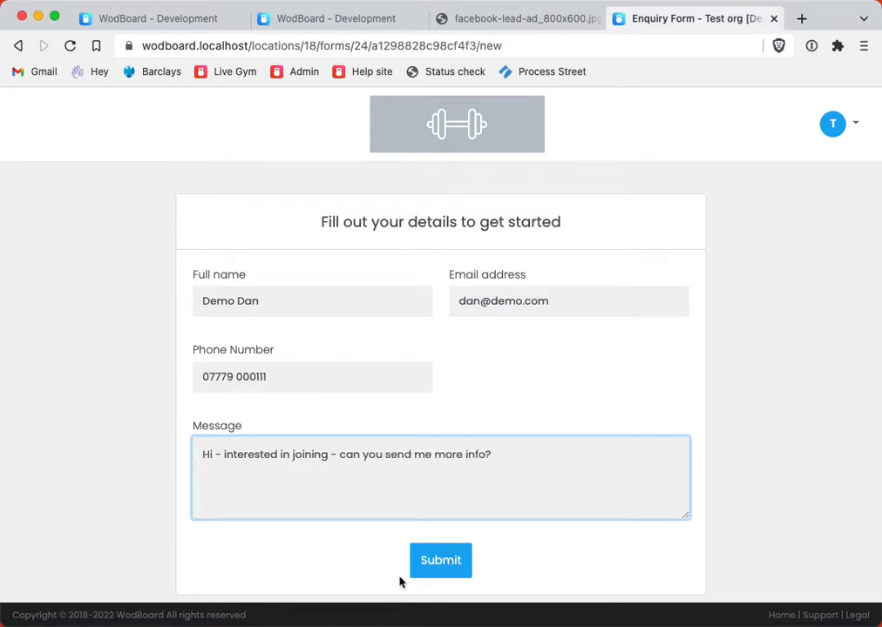
{"action": "left_click", "coordinate": [428, 563]}
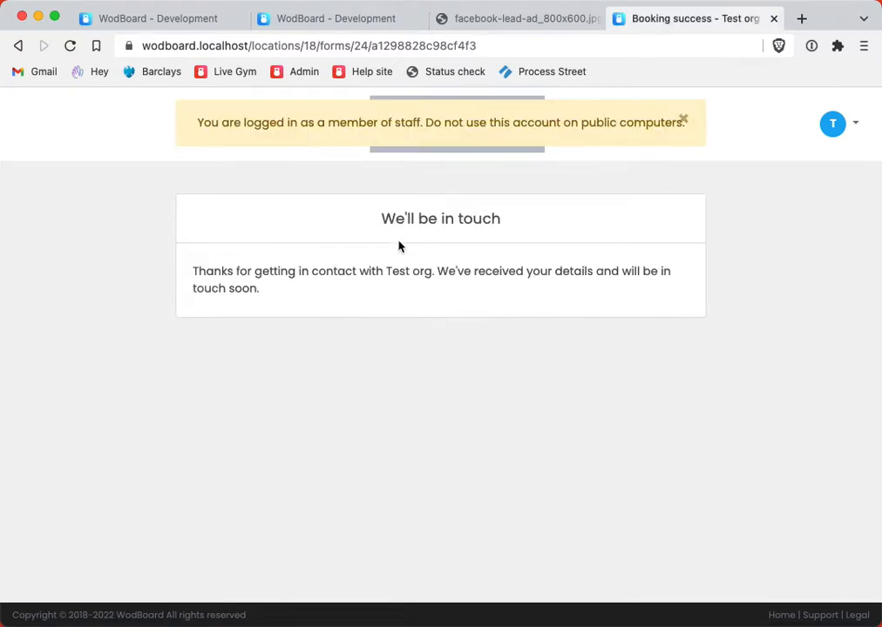
{"action": "left_click", "coordinate": [684, 121]}
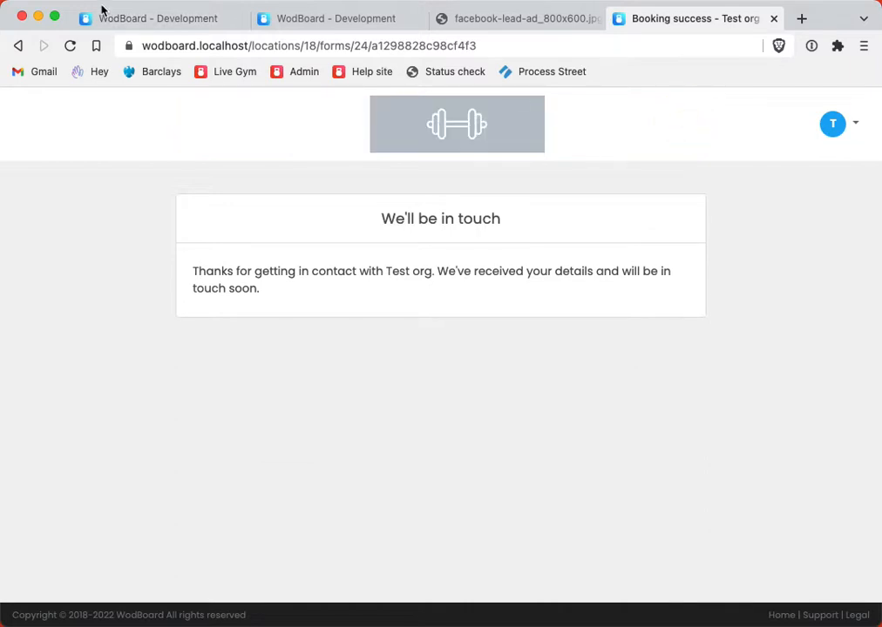
Close the submitted form's tab and check the new enquiry's entry in the Leads list
{"action": "left_click", "coordinate": [173, 23]}
{"action": "left_click", "coordinate": [773, 18]}
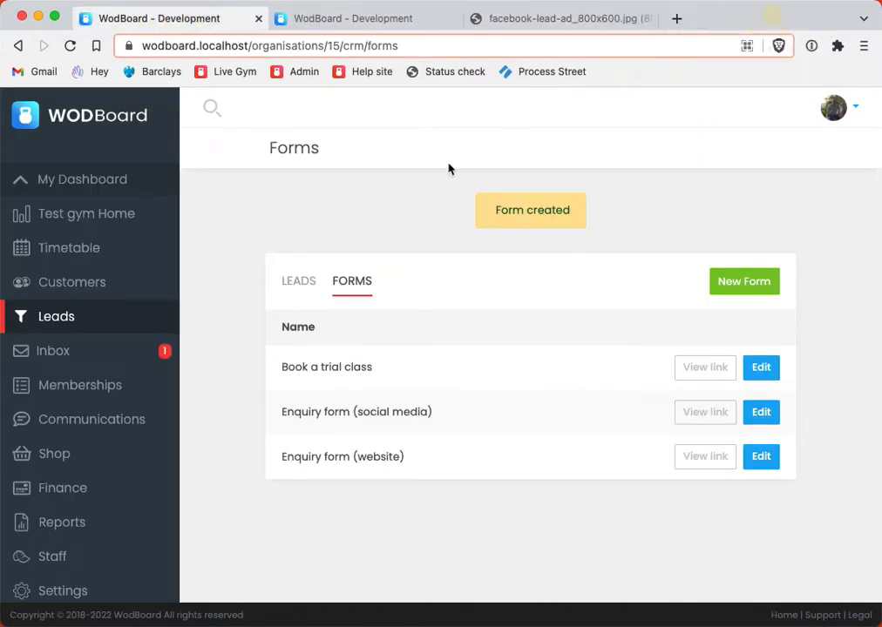
{"action": "left_click", "coordinate": [294, 283]}
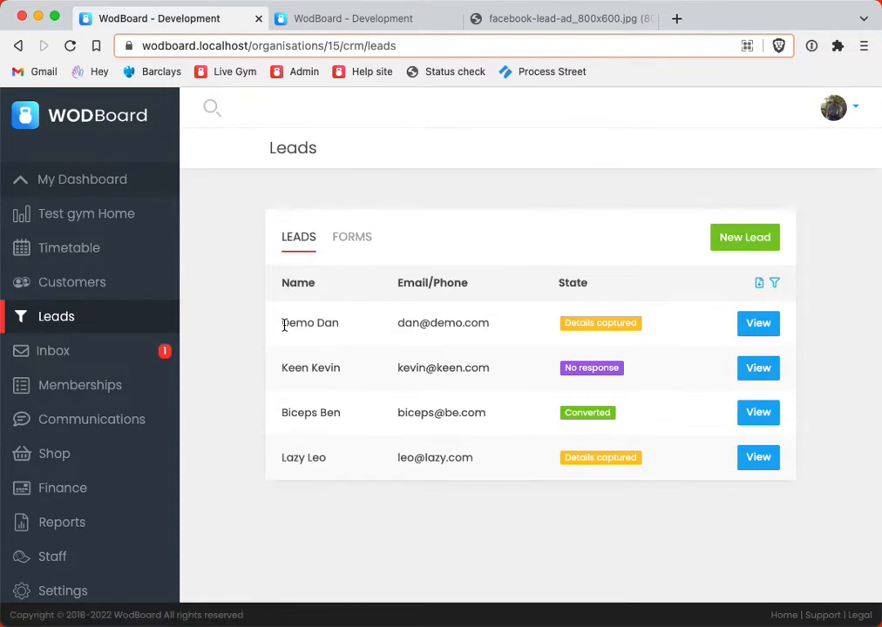
{"action": "left_click_drag", "start_coordinate": [284, 325], "coordinate": [504, 330]}
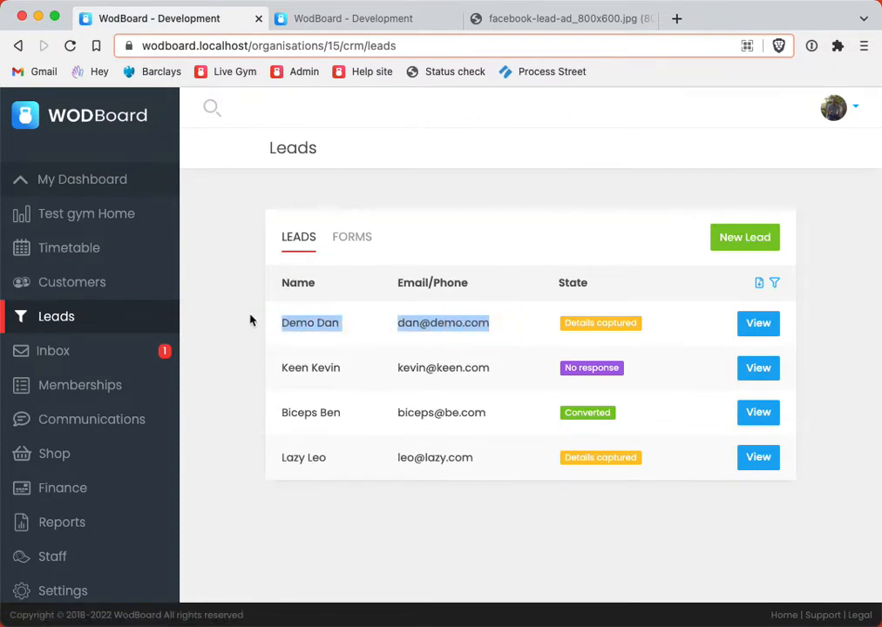
{"action": "left_click", "coordinate": [250, 319]}
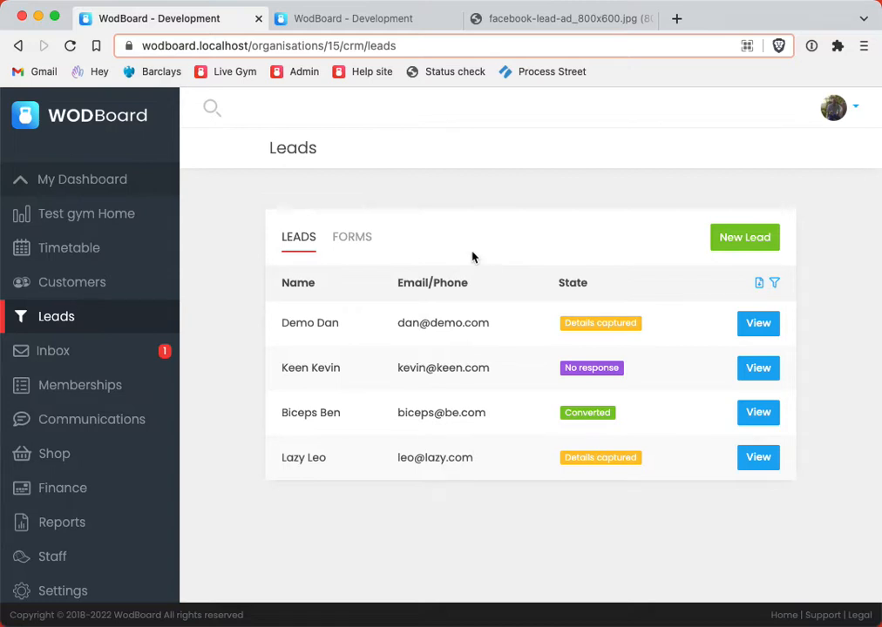
Examine the intro states from Intro booked to Intro cancelled in the CRM State Settings already open in the browser
{"action": "left_click", "coordinate": [341, 19]}
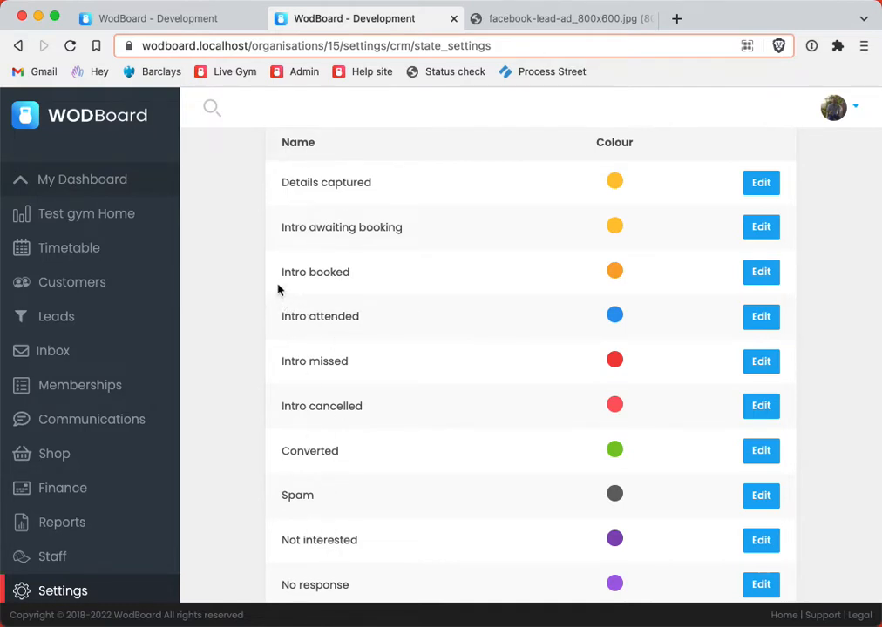
{"action": "left_click_drag", "start_coordinate": [282, 272], "coordinate": [386, 277]}
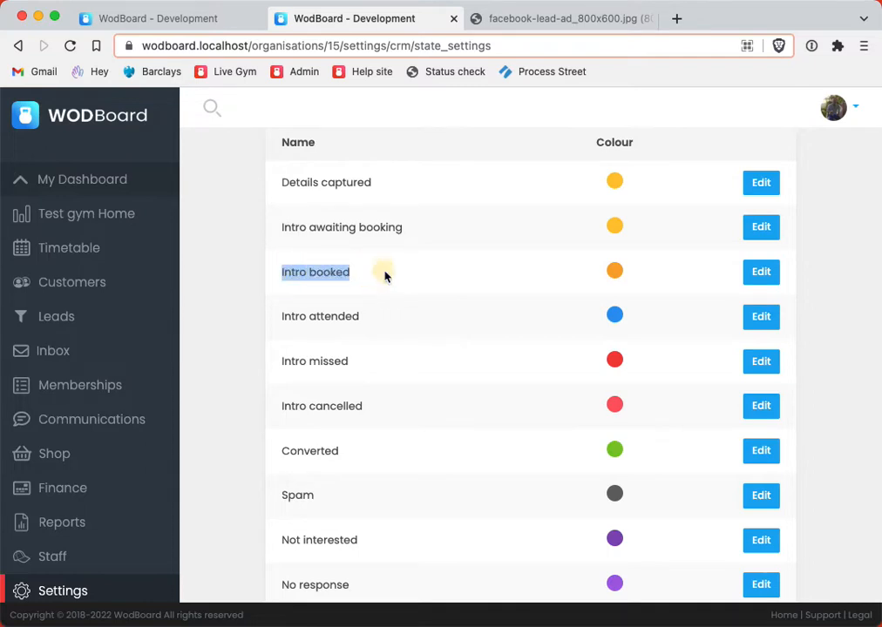
{"action": "left_click_drag", "start_coordinate": [282, 276], "coordinate": [380, 276]}
{"action": "left_click_drag", "start_coordinate": [281, 319], "coordinate": [416, 321]}
{"action": "left_click_drag", "start_coordinate": [284, 363], "coordinate": [396, 412]}
{"action": "left_click", "coordinate": [291, 280]}
{"action": "left_click_drag", "start_coordinate": [281, 275], "coordinate": [591, 422]}
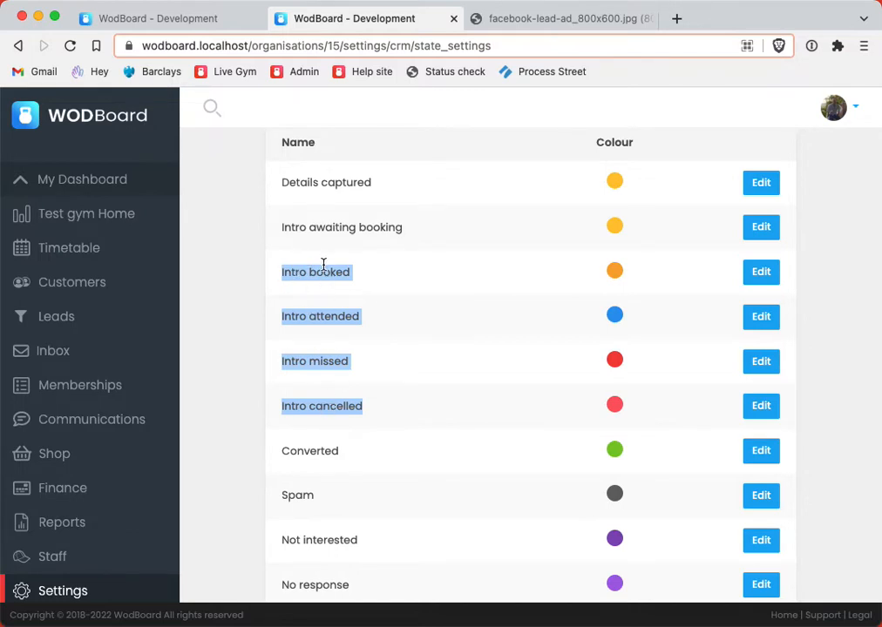
Review the states from Intro booked to Converted, along with Not interested and No response, in the states list
{"action": "scroll", "coordinate": [317, 276], "scroll_direction": "up", "scroll_amount": 1}
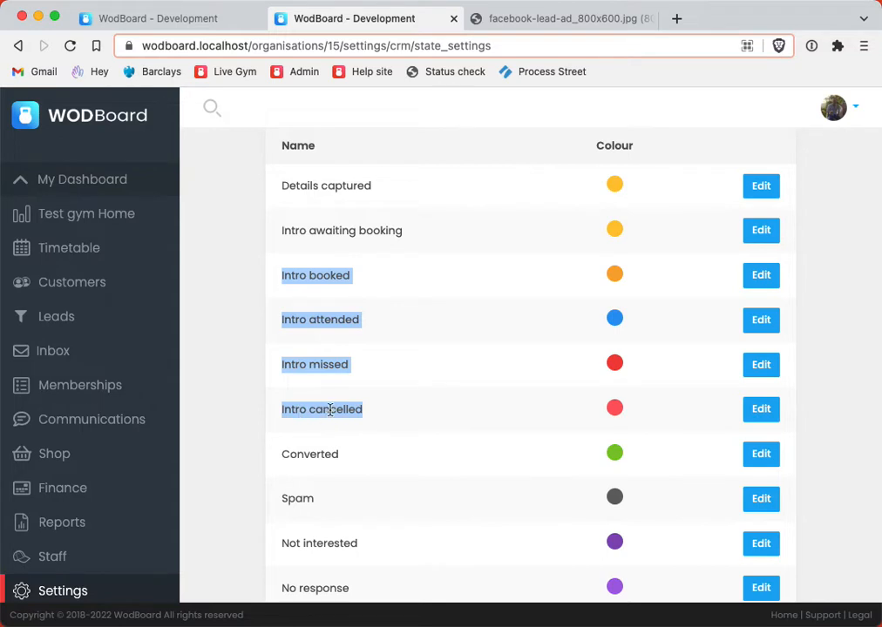
{"action": "left_click", "coordinate": [283, 276]}
{"action": "left_click_drag", "start_coordinate": [281, 277], "coordinate": [324, 452]}
{"action": "scroll", "coordinate": [322, 452], "scroll_direction": "down", "scroll_amount": 1}
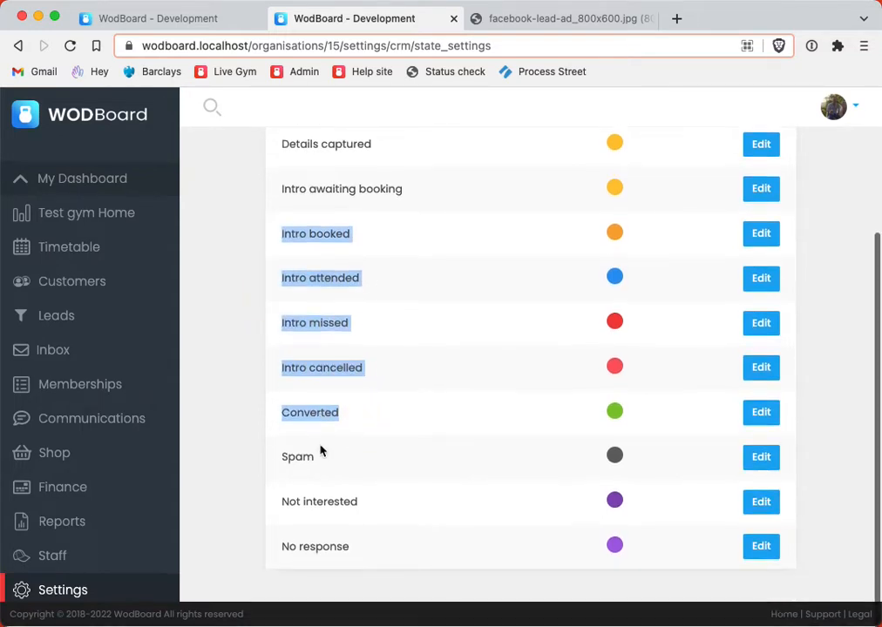
{"action": "left_click_drag", "start_coordinate": [285, 503], "coordinate": [371, 503]}
{"action": "left_click_drag", "start_coordinate": [283, 550], "coordinate": [368, 555]}
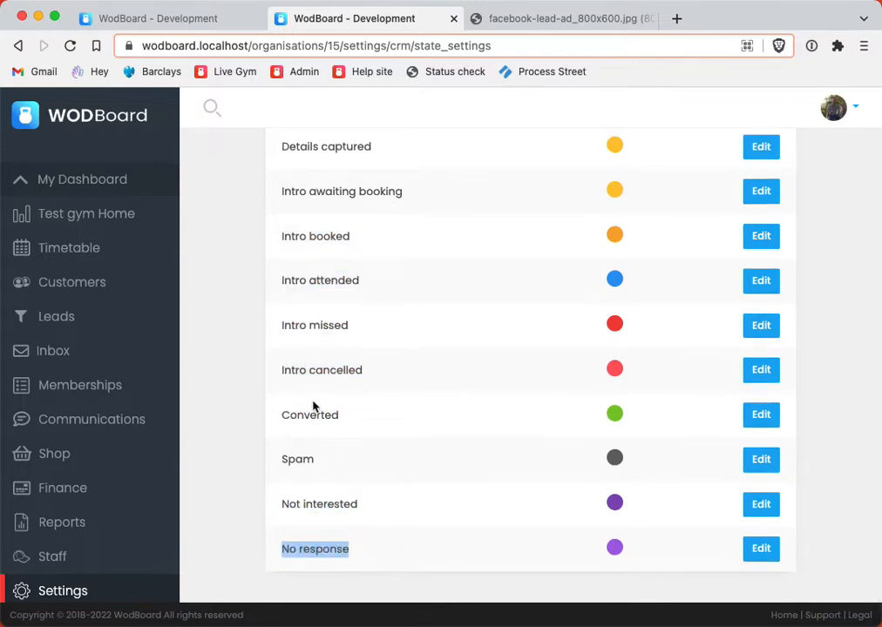
{"action": "scroll", "coordinate": [314, 403], "scroll_direction": "up", "scroll_amount": 1}
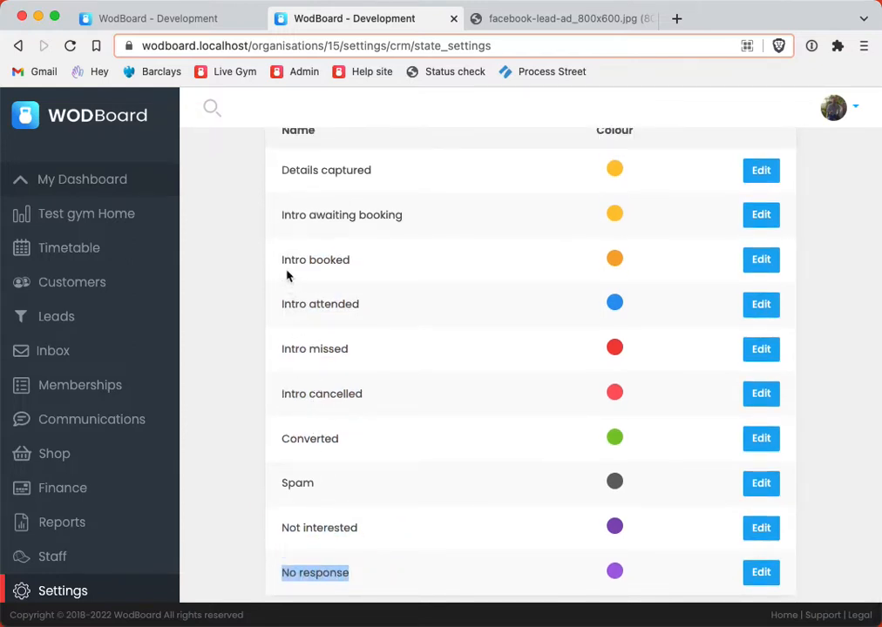
{"action": "left_click_drag", "start_coordinate": [285, 258], "coordinate": [365, 453]}
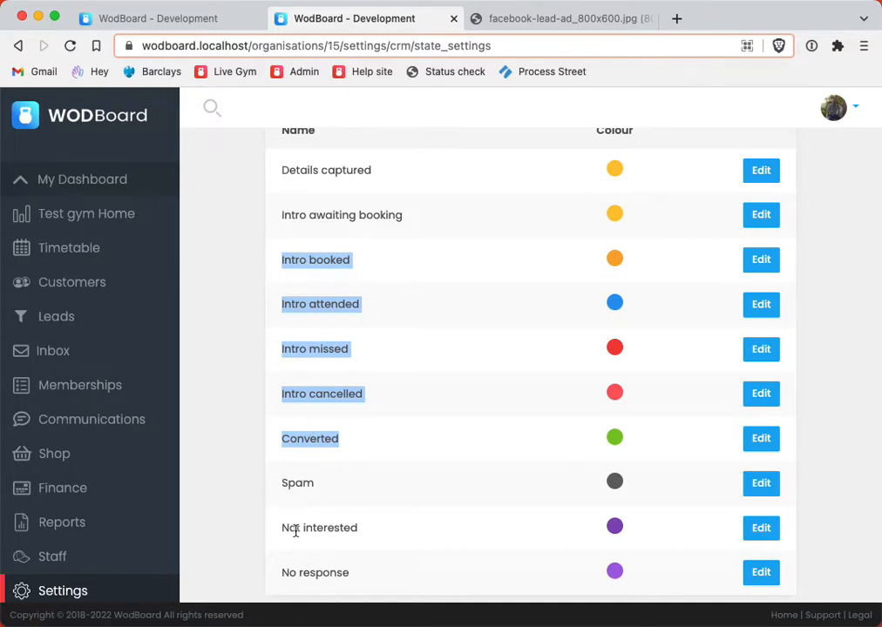
Examine the Details captured and Intro awaiting booking states at the start of the states list
{"action": "scroll", "coordinate": [338, 572], "scroll_direction": "up", "scroll_amount": 1}
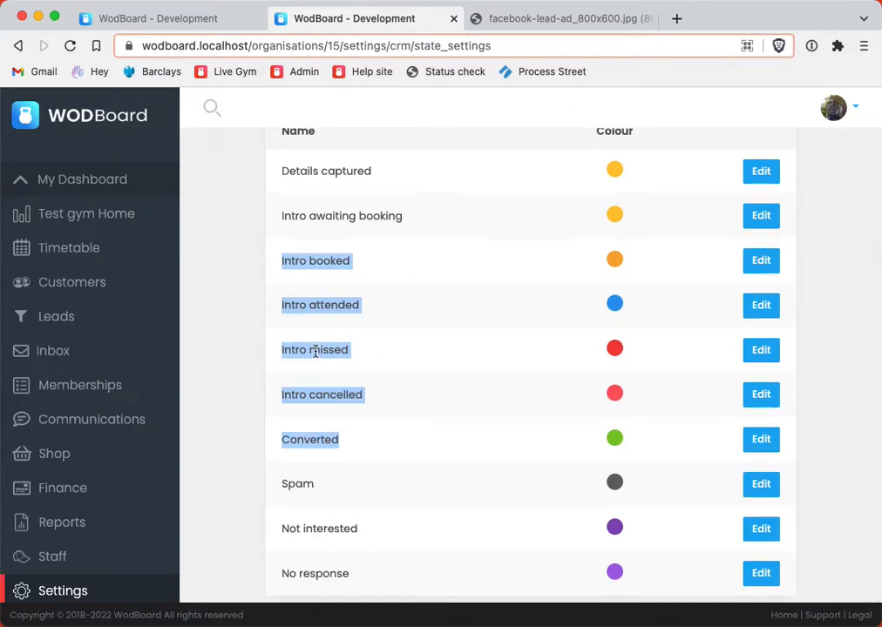
{"action": "scroll", "coordinate": [322, 356], "scroll_direction": "up", "scroll_amount": 4}
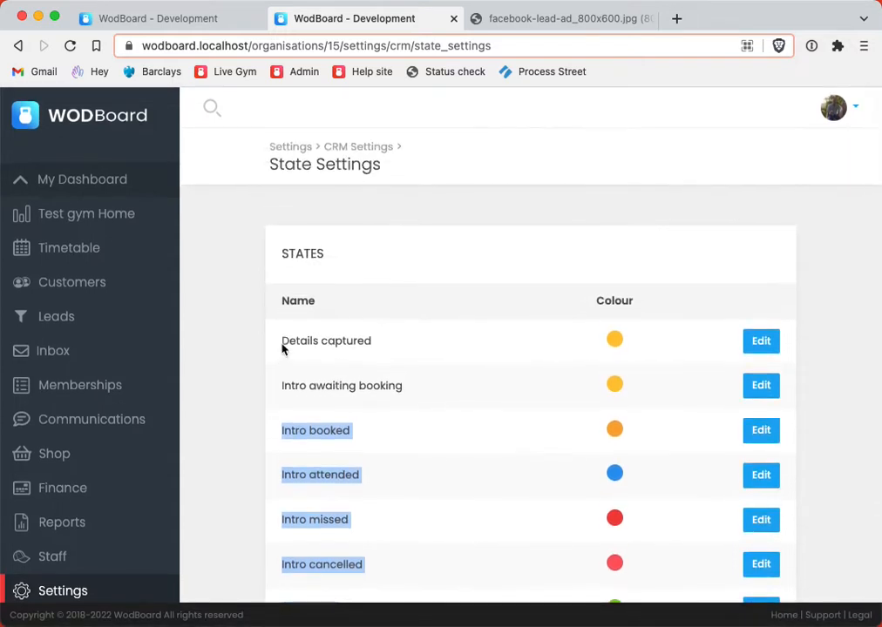
{"action": "left_click", "coordinate": [284, 342]}
{"action": "left_click_drag", "start_coordinate": [283, 342], "coordinate": [418, 387]}
{"action": "left_click", "coordinate": [360, 340]}
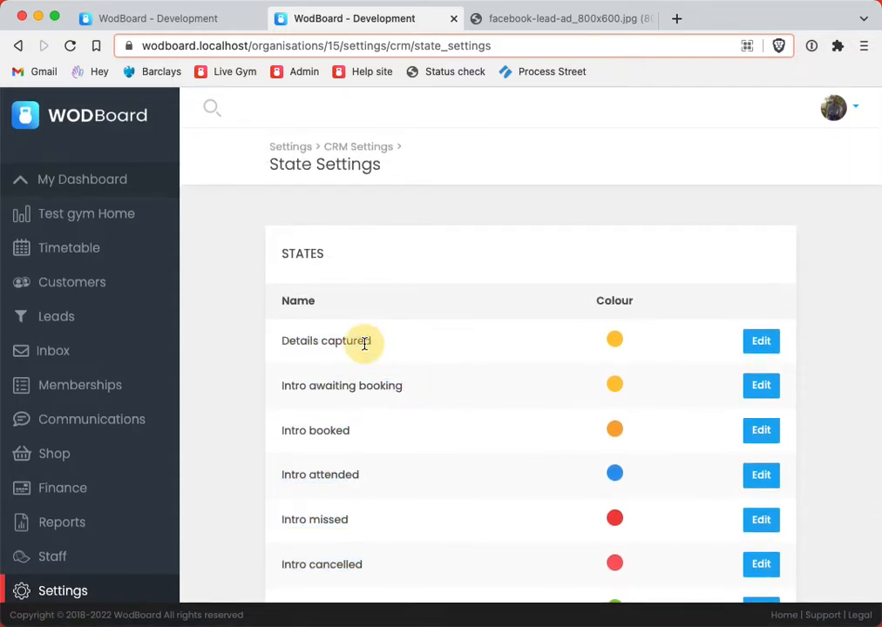
{"action": "left_click_drag", "start_coordinate": [281, 342], "coordinate": [351, 360]}
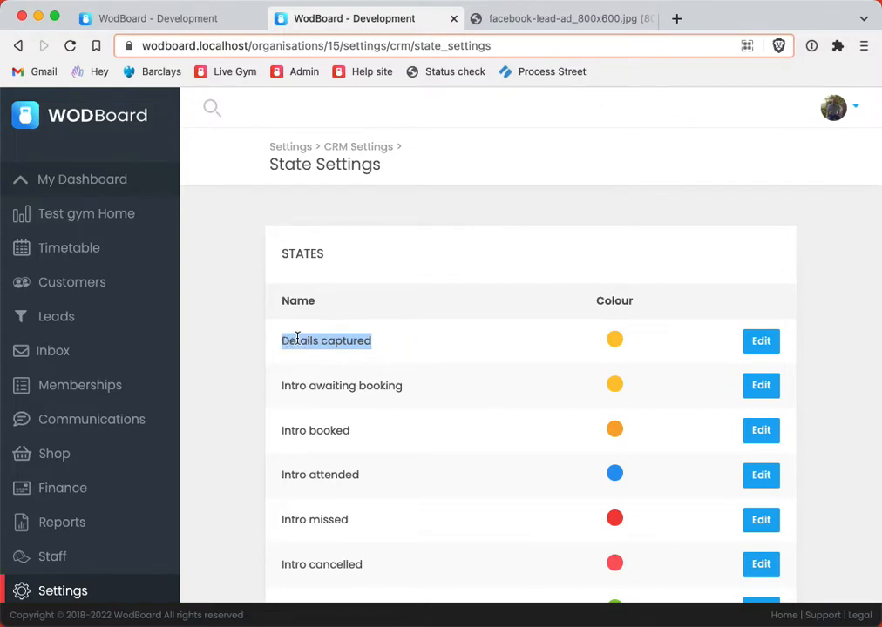
{"action": "left_click_drag", "start_coordinate": [286, 349], "coordinate": [397, 346]}
{"action": "left_click_drag", "start_coordinate": [281, 389], "coordinate": [465, 396]}
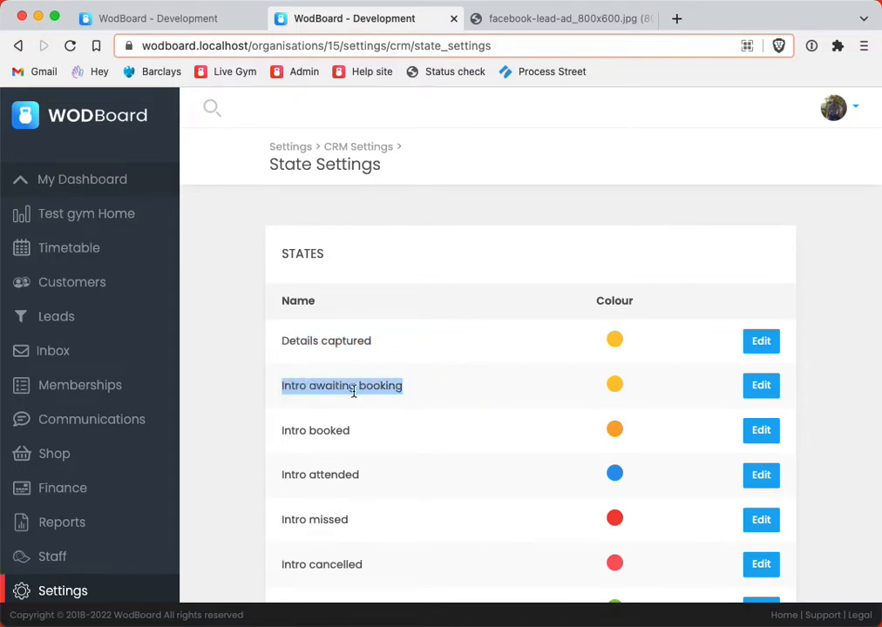
{"action": "left_click", "coordinate": [312, 313]}
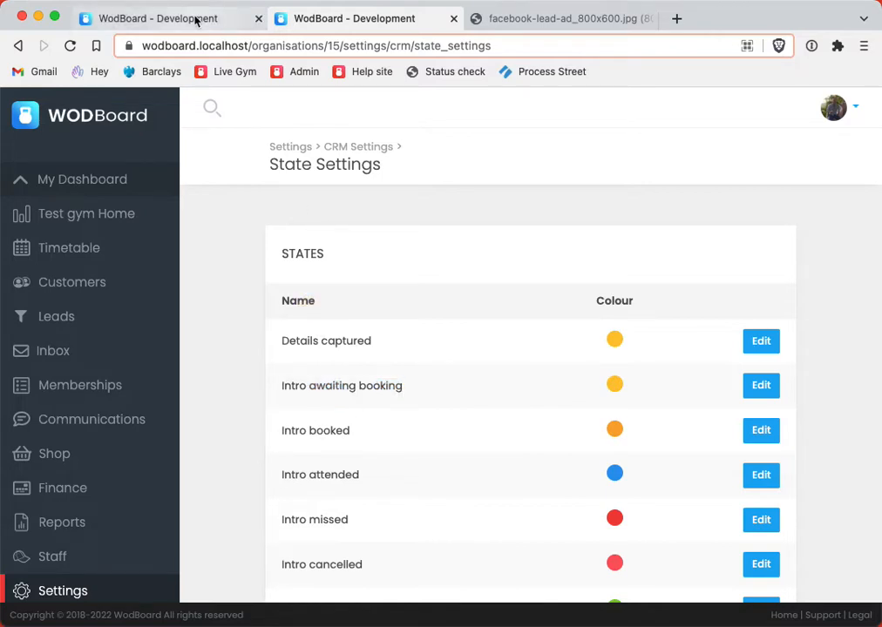
View the name and colour options for the Intro attended state without changing them, and return to the Leads list
{"action": "scroll", "coordinate": [382, 367], "scroll_direction": "down", "scroll_amount": 3}
{"action": "scroll", "coordinate": [382, 368], "scroll_direction": "up", "scroll_amount": 1}
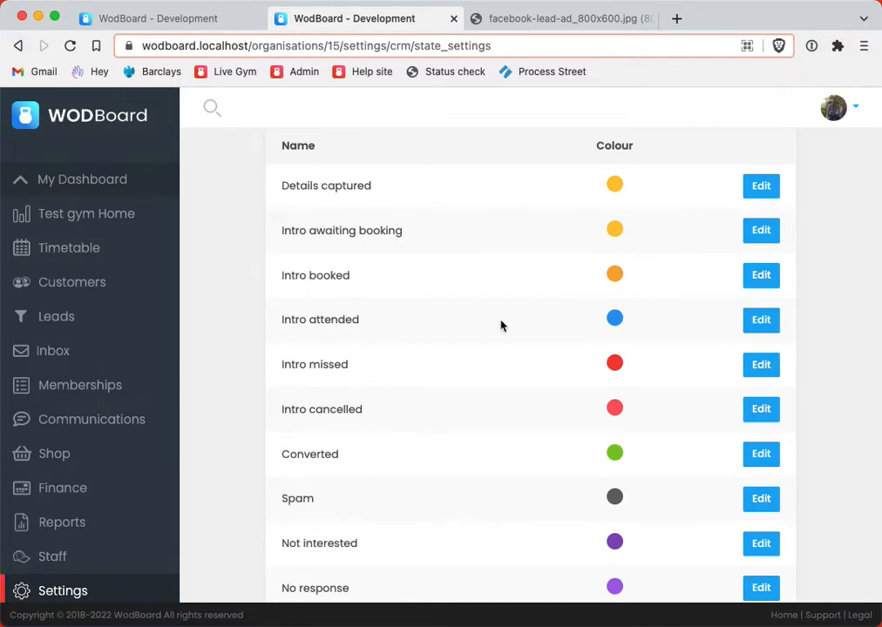
{"action": "left_click", "coordinate": [762, 319]}
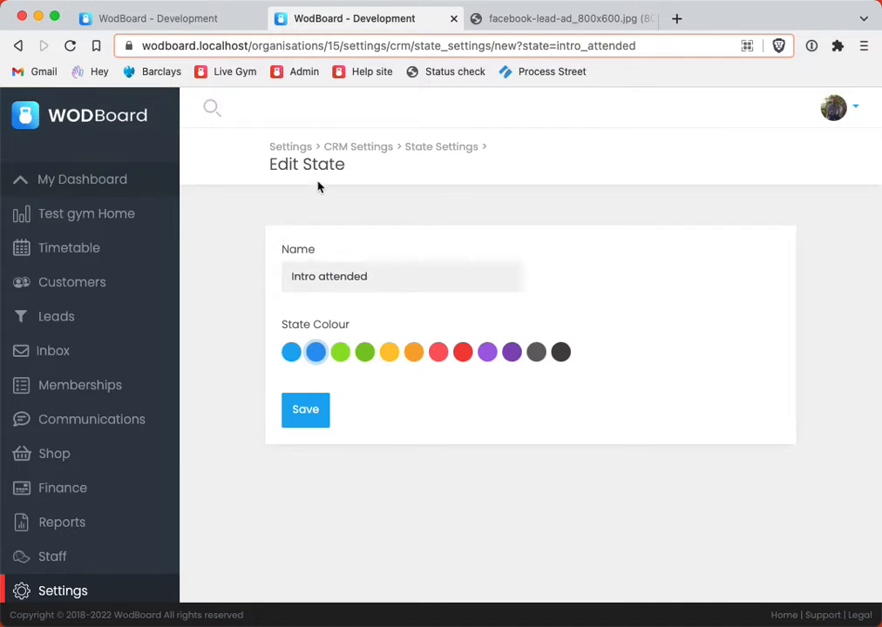
{"action": "left_click", "coordinate": [432, 147]}
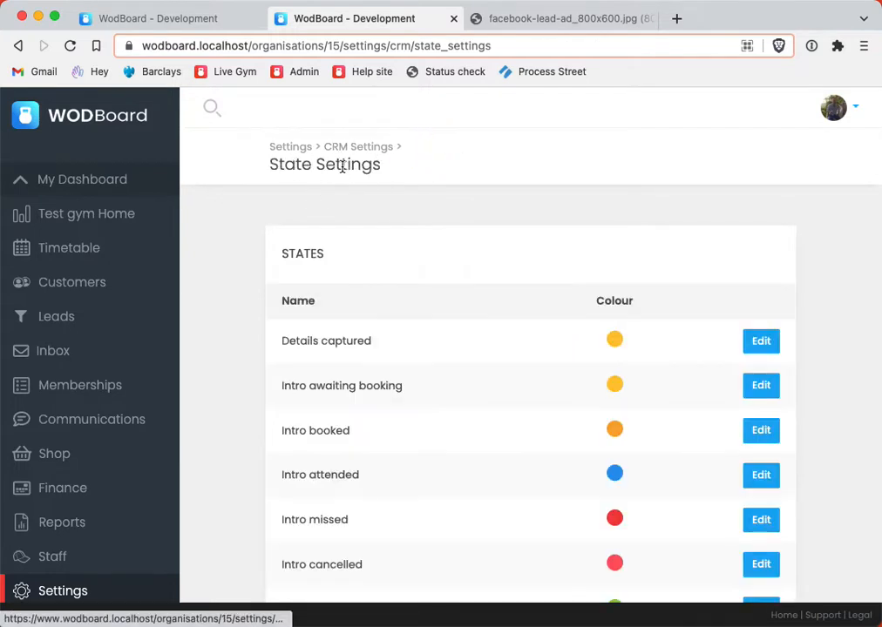
{"action": "scroll", "coordinate": [368, 261], "scroll_direction": "down", "scroll_amount": 3}
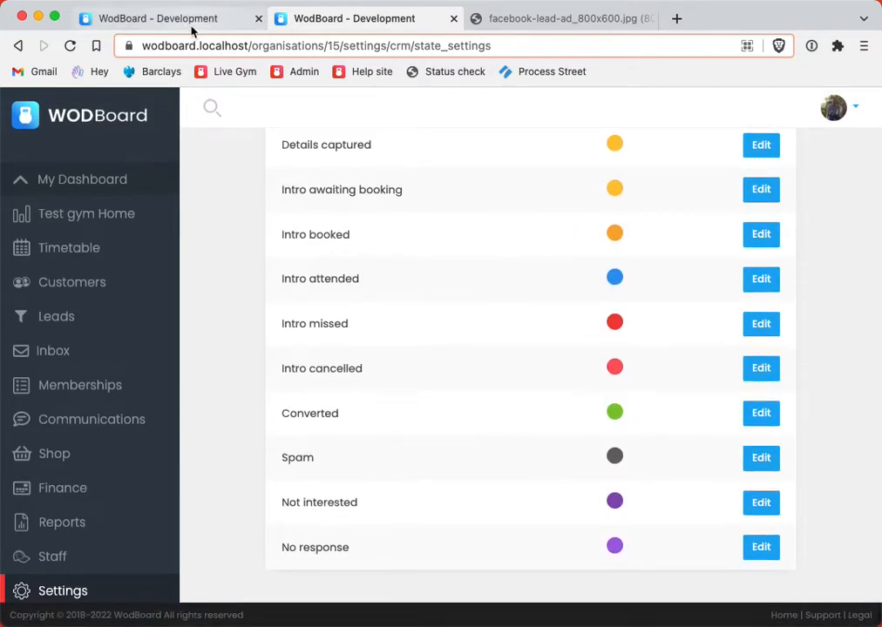
{"action": "left_click", "coordinate": [192, 27]}
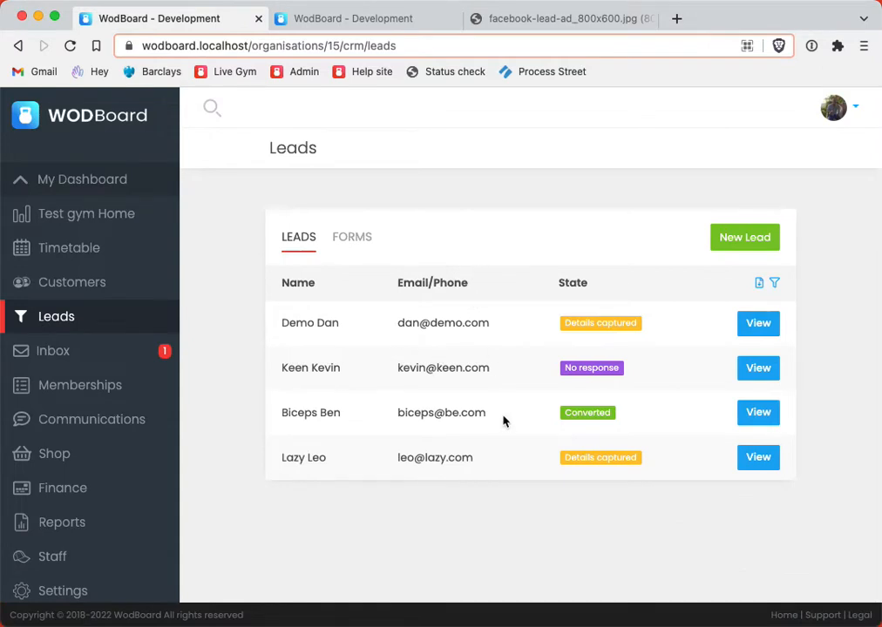
Examine the first three leads in the leads list together with their states
{"action": "left_click_drag", "start_coordinate": [291, 326], "coordinate": [659, 335]}
{"action": "left_click_drag", "start_coordinate": [290, 373], "coordinate": [455, 383]}
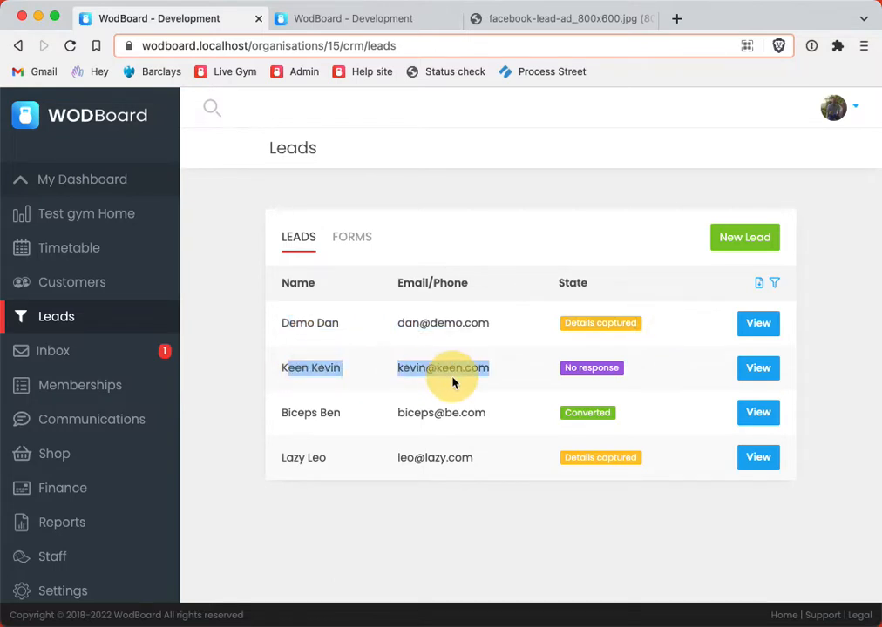
{"action": "left_click", "coordinate": [517, 372]}
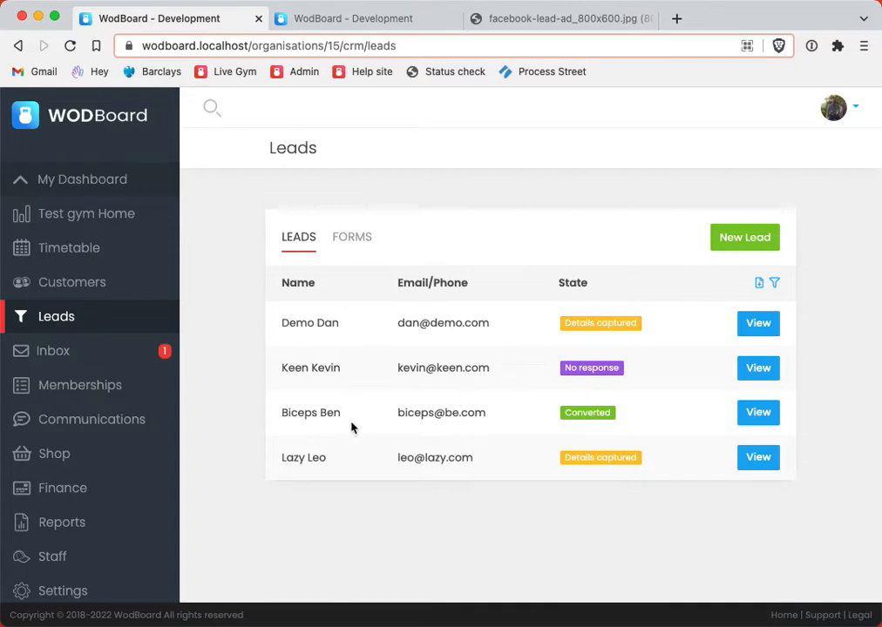
{"action": "left_click_drag", "start_coordinate": [281, 421], "coordinate": [516, 418]}
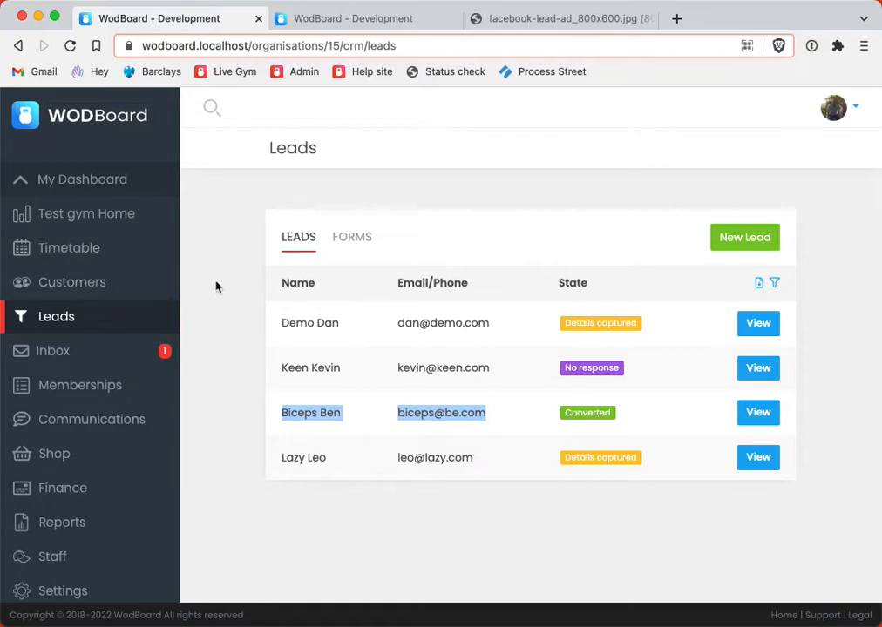
Filter the leads list by the states Intro missed and Intro cancelled
{"action": "left_click", "coordinate": [773, 282]}
{"action": "left_click", "coordinate": [374, 328]}
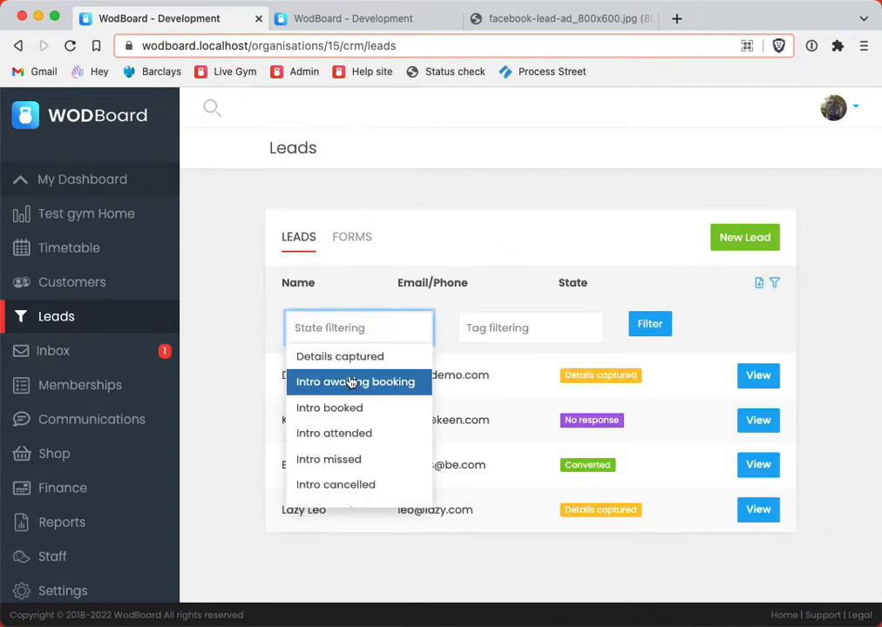
{"action": "left_click", "coordinate": [335, 459]}
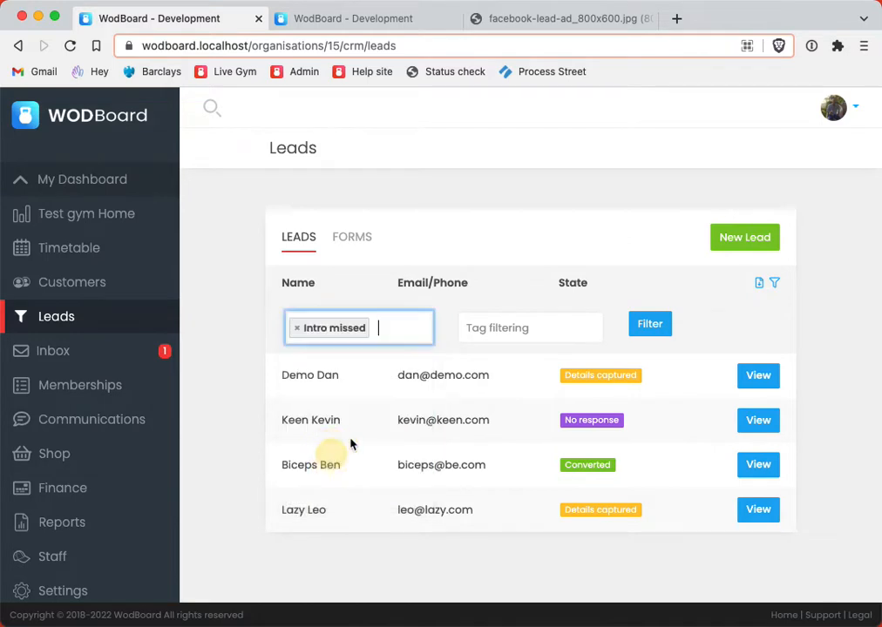
{"action": "left_click", "coordinate": [390, 328]}
{"action": "left_click", "coordinate": [360, 480]}
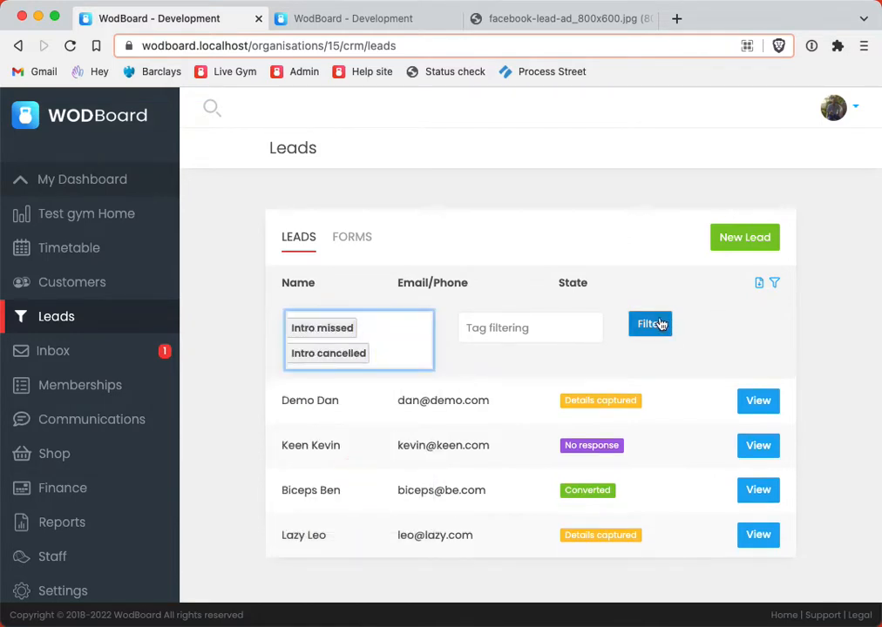
{"action": "left_click", "coordinate": [654, 321]}
Add the Intro booked state to the current leads filter and apply it
{"action": "left_click", "coordinate": [775, 283]}
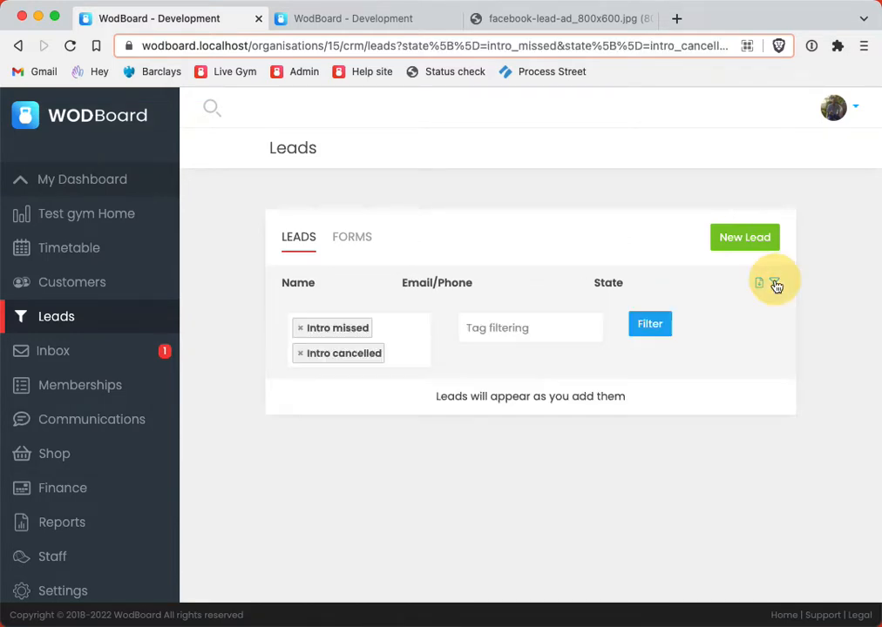
{"action": "left_click", "coordinate": [396, 346]}
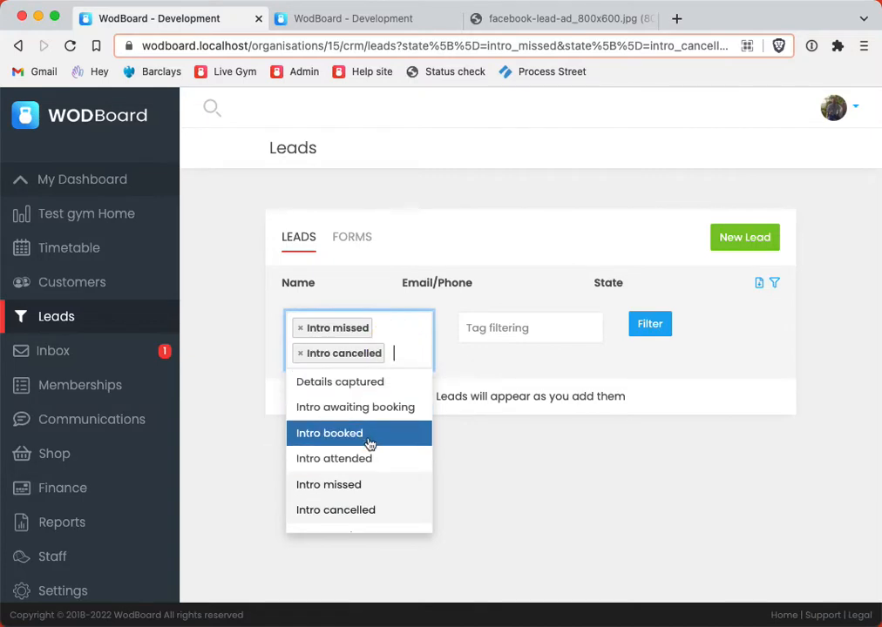
{"action": "left_click", "coordinate": [366, 433]}
{"action": "left_click", "coordinate": [646, 330]}
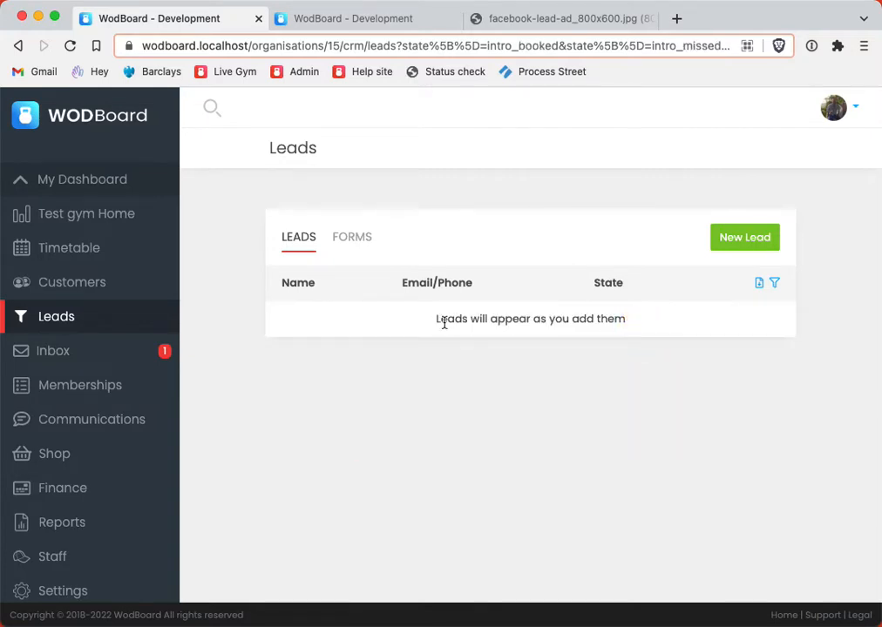
Reset the leads list and filter it by the No response state only
{"action": "left_click", "coordinate": [305, 246]}
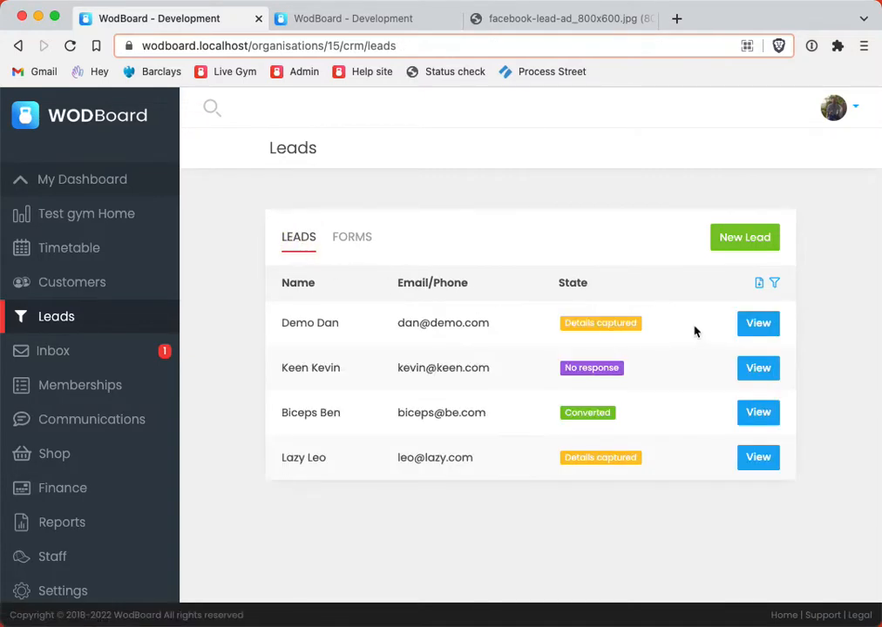
{"action": "left_click", "coordinate": [774, 283]}
{"action": "left_click", "coordinate": [364, 335]}
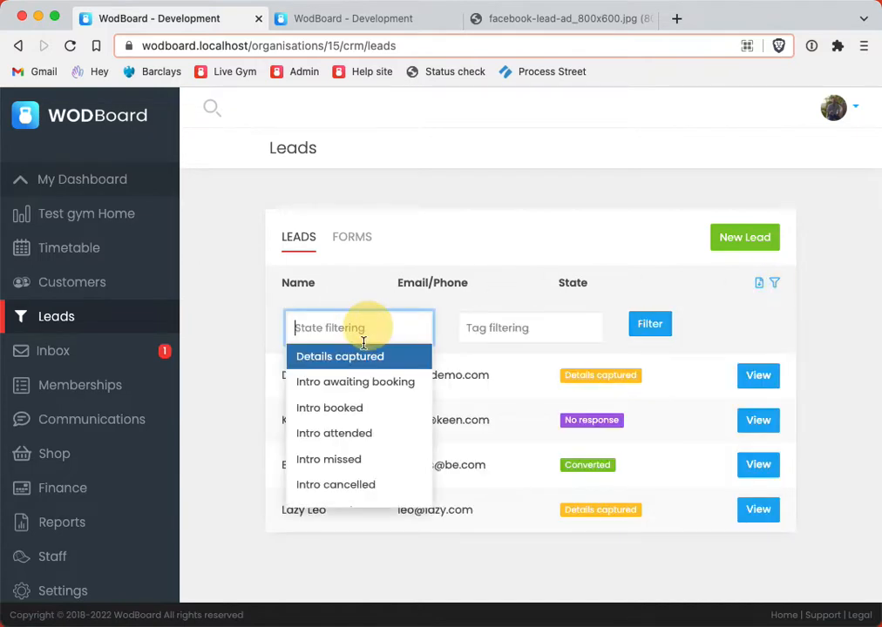
{"action": "scroll", "coordinate": [359, 401], "scroll_direction": "down", "scroll_amount": 2}
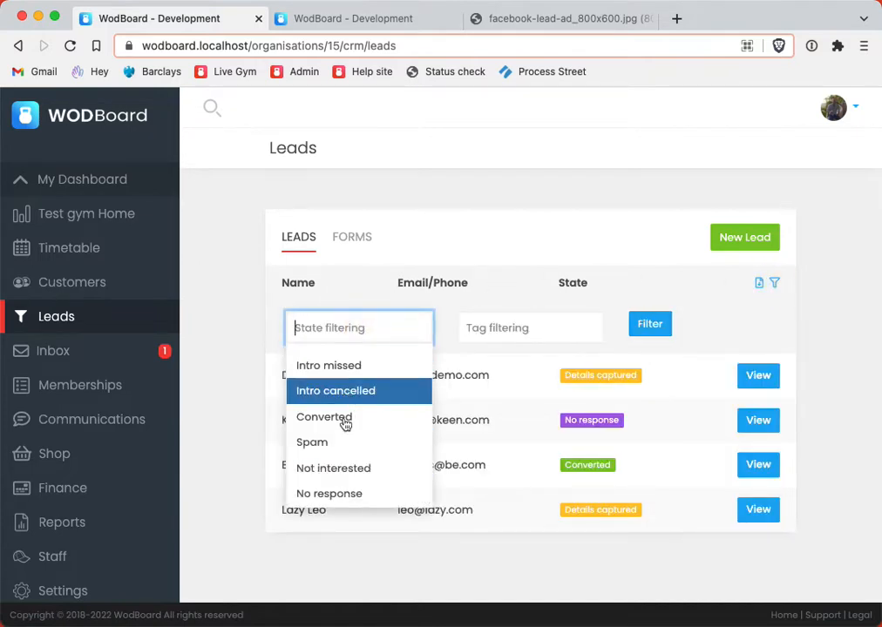
{"action": "left_click", "coordinate": [342, 497]}
{"action": "left_click", "coordinate": [664, 325]}
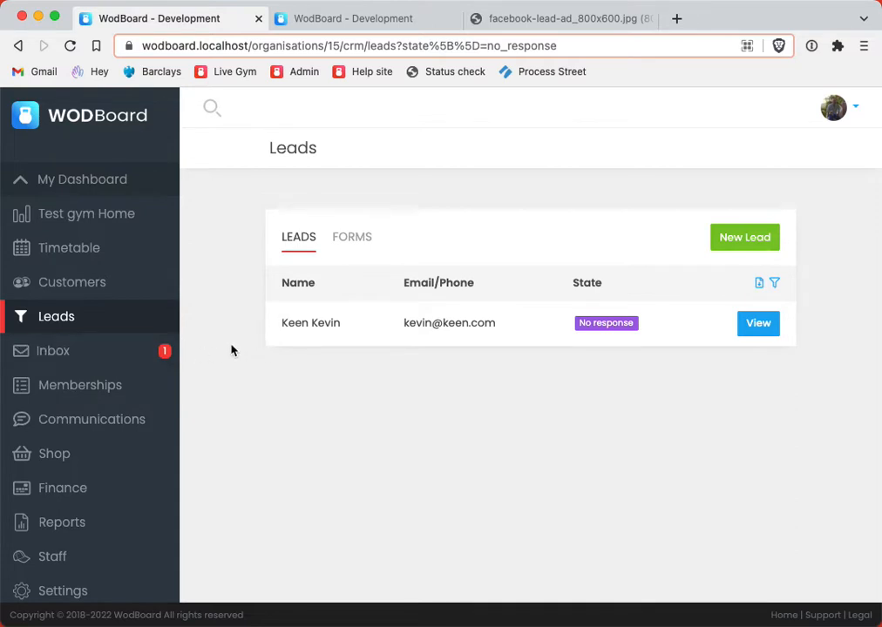
Open the automations list in Communications and review the trial automations from Trial attended to Trial reminder
{"action": "left_click", "coordinate": [113, 421]}
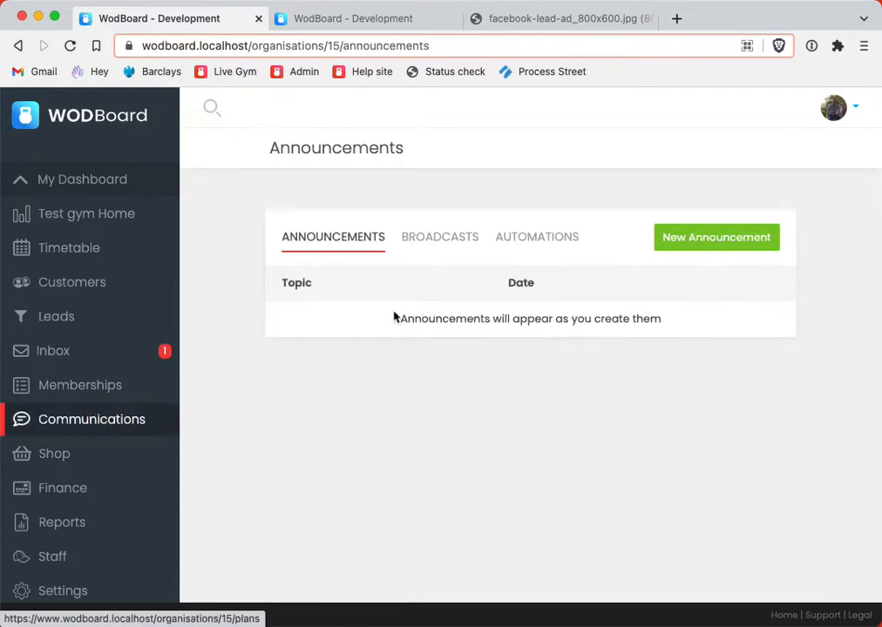
{"action": "left_click", "coordinate": [517, 249]}
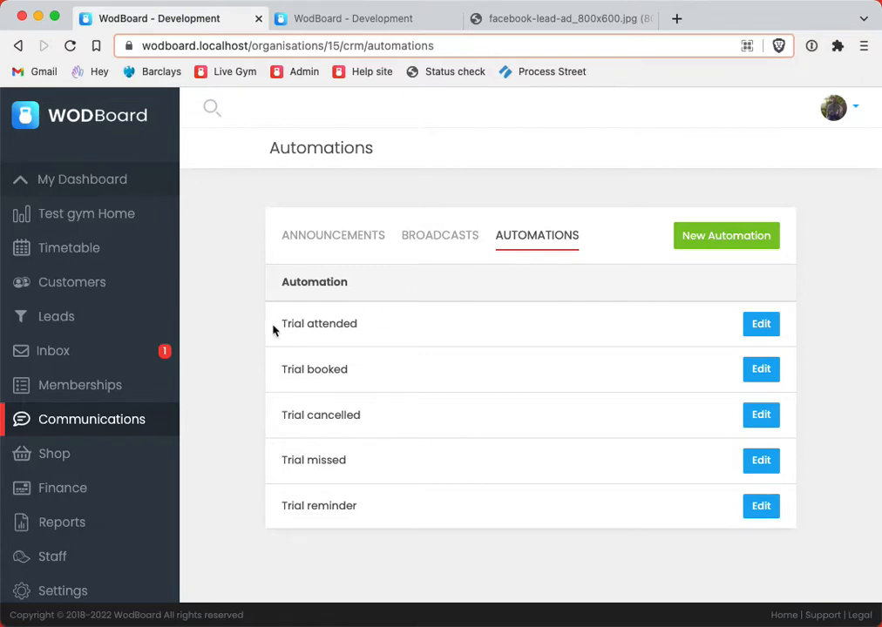
{"action": "left_click_drag", "start_coordinate": [281, 326], "coordinate": [370, 516]}
{"action": "left_click", "coordinate": [371, 331]}
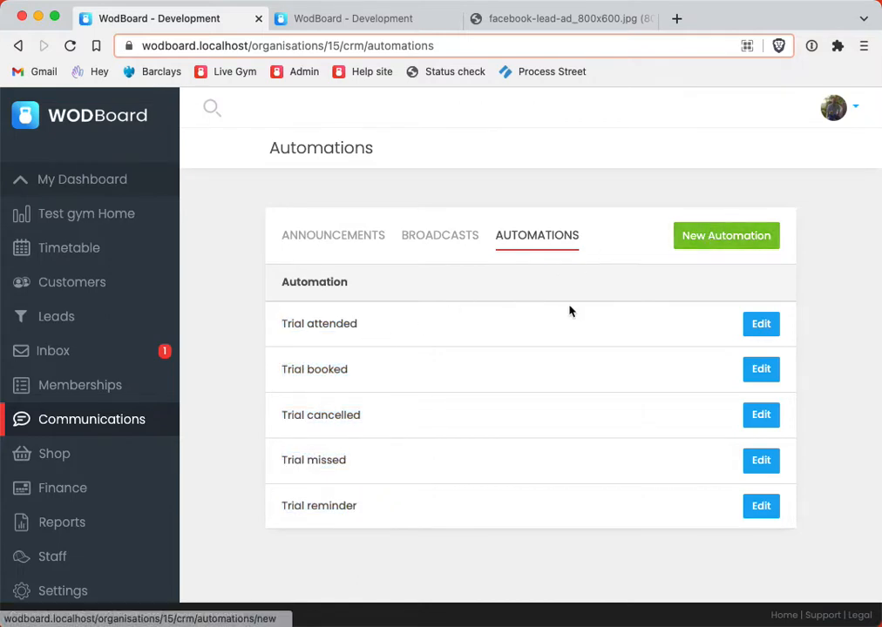
Browse the Appointment and Trials templates available for a new automation, and close the selection without installing any
{"action": "left_click", "coordinate": [693, 242]}
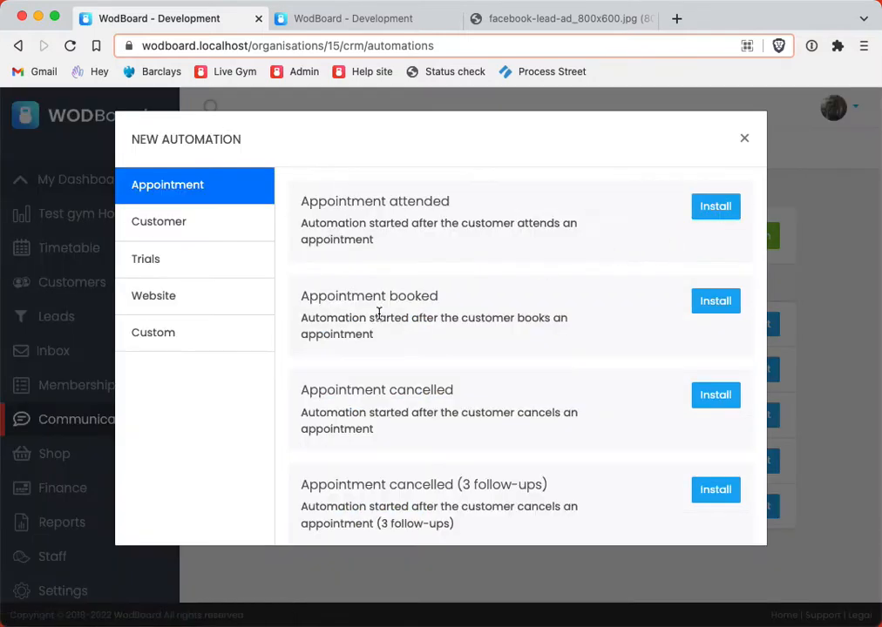
{"action": "scroll", "coordinate": [523, 244], "scroll_direction": "down", "scroll_amount": 3}
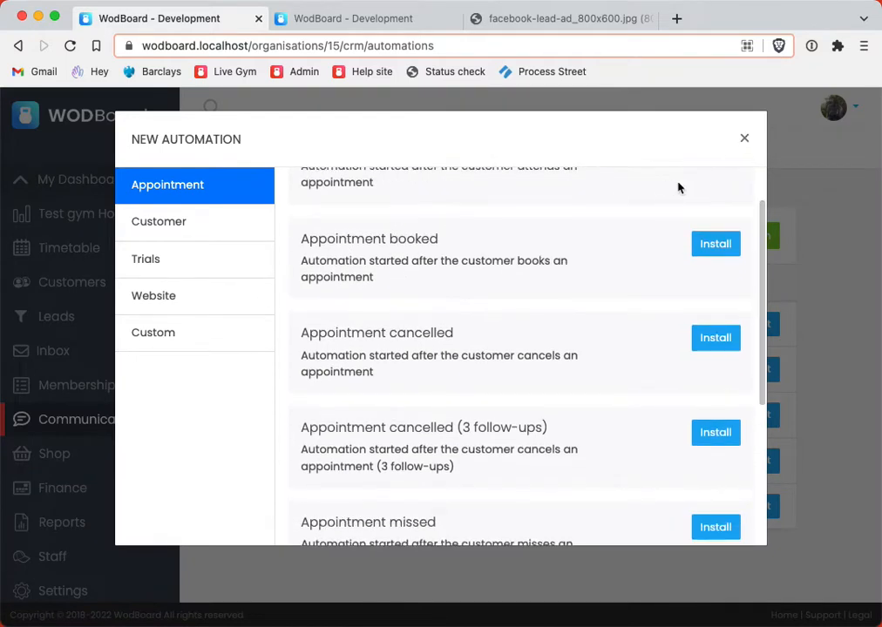
{"action": "scroll", "coordinate": [684, 183], "scroll_direction": "down", "scroll_amount": 5}
{"action": "scroll", "coordinate": [549, 256], "scroll_direction": "up", "scroll_amount": 5}
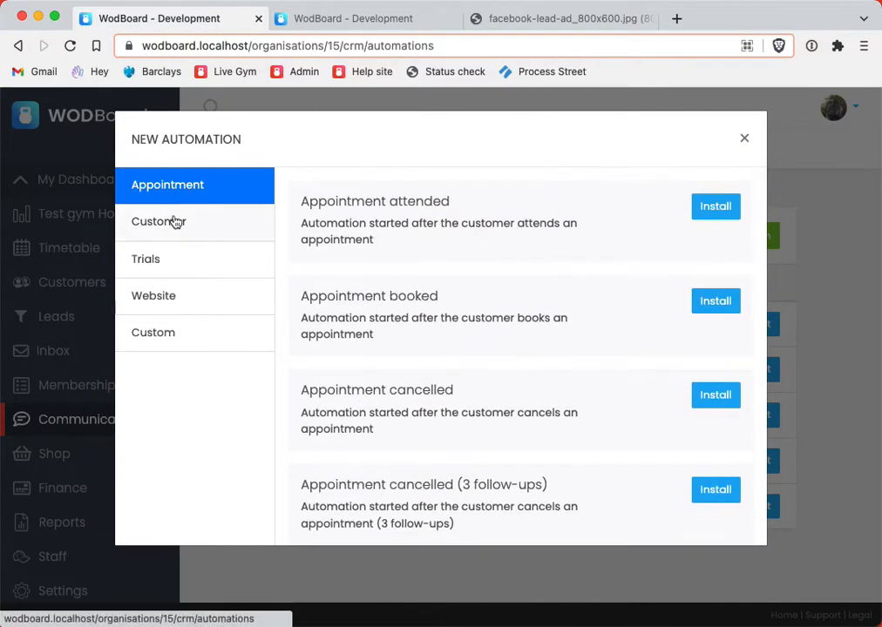
{"action": "left_click", "coordinate": [162, 268]}
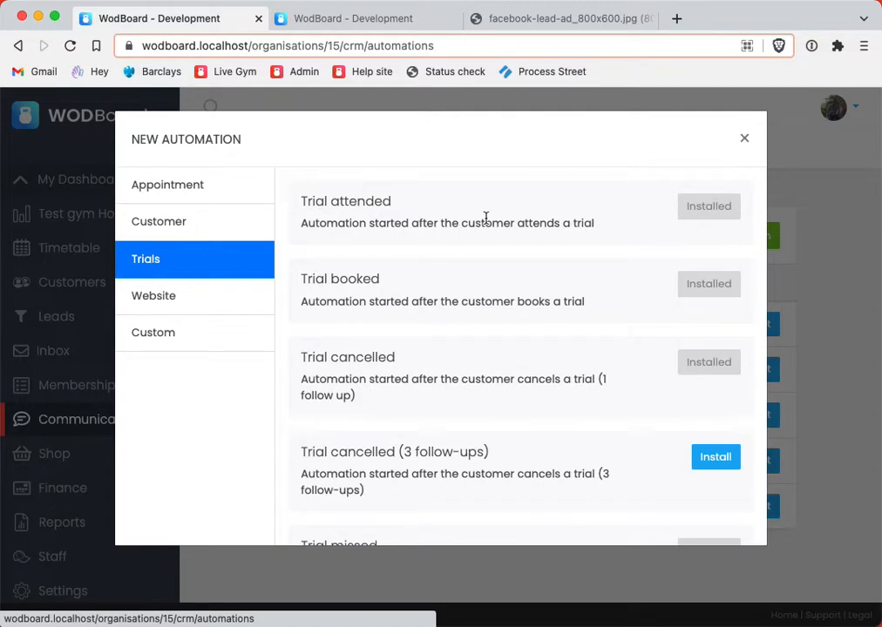
{"action": "left_click", "coordinate": [742, 139]}
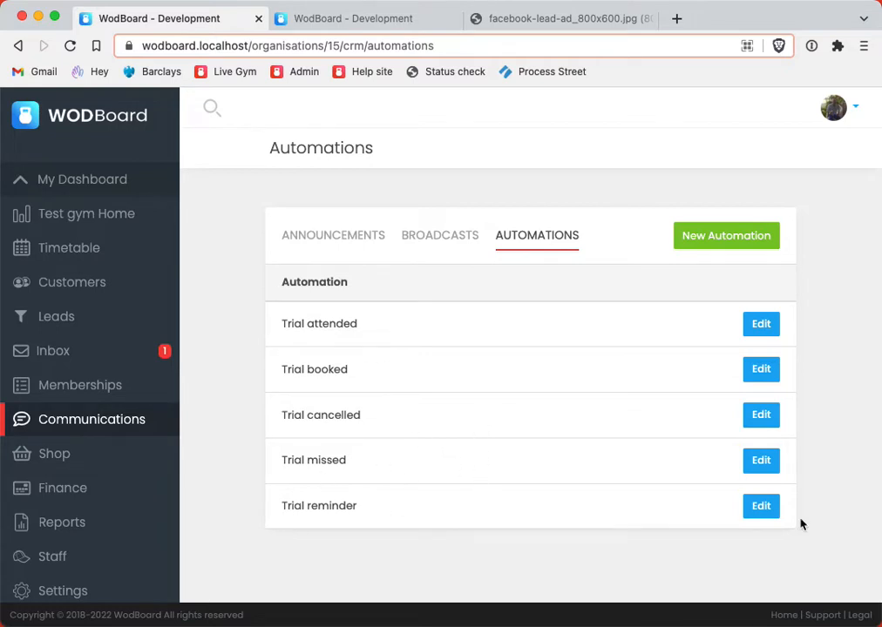
Open the Trial reminder automation and preview the email sent 3 days before the trial, leaving it unchanged
{"action": "left_click", "coordinate": [759, 512]}
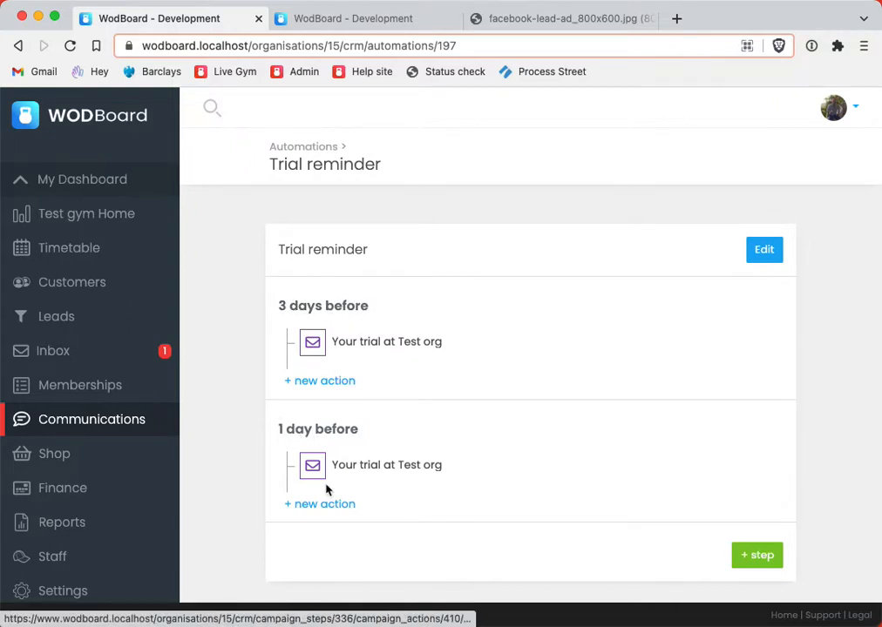
{"action": "left_click", "coordinate": [384, 342]}
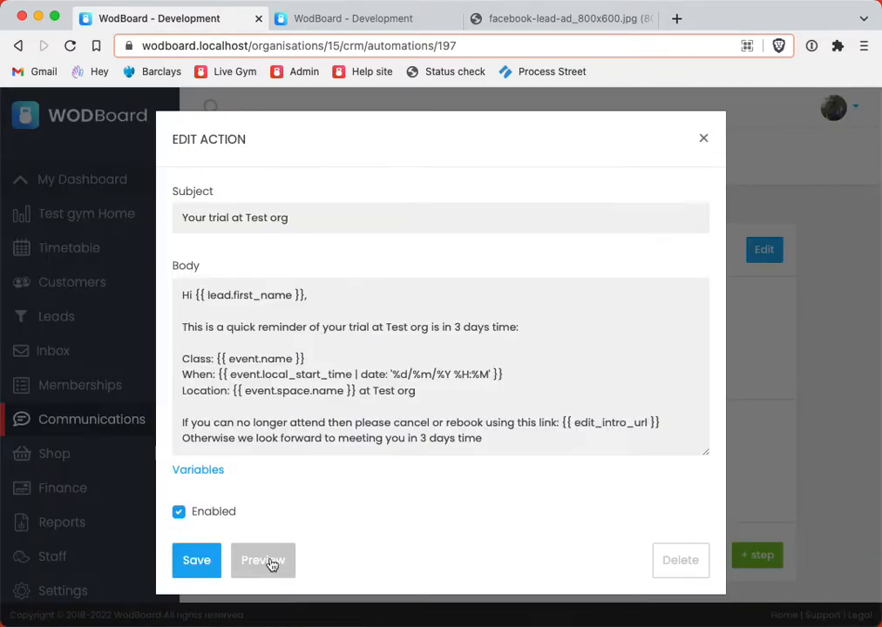
{"action": "left_click", "coordinate": [271, 565]}
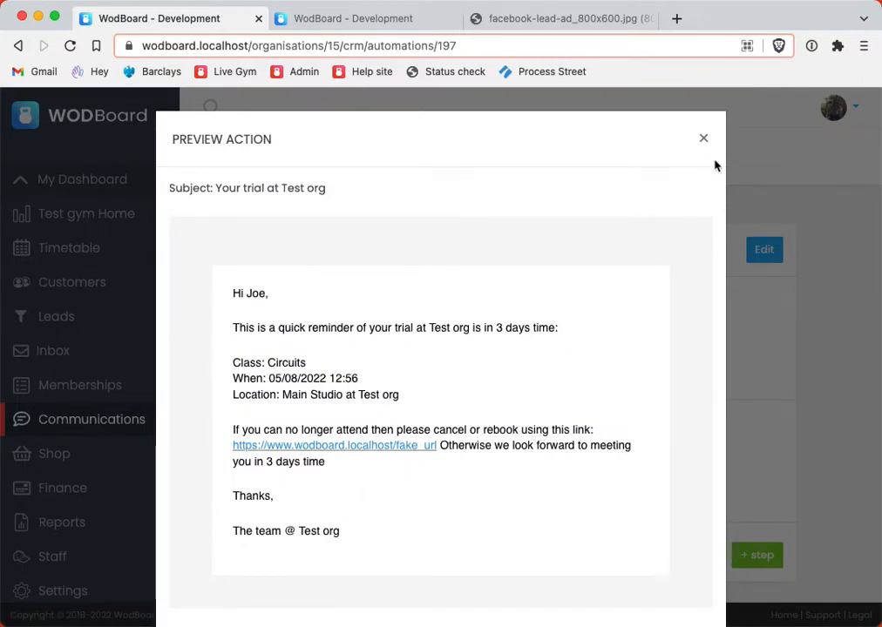
{"action": "left_click", "coordinate": [703, 138]}
{"action": "left_click", "coordinate": [700, 140]}
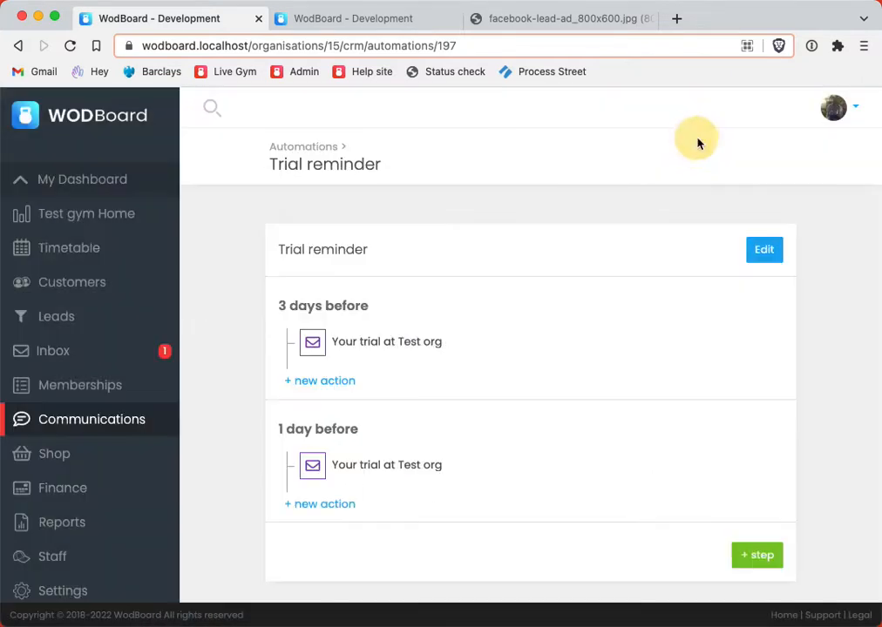
Preview the email sent 1 day before the trial and close it without changes
{"action": "left_click", "coordinate": [379, 473]}
{"action": "left_click", "coordinate": [273, 560]}
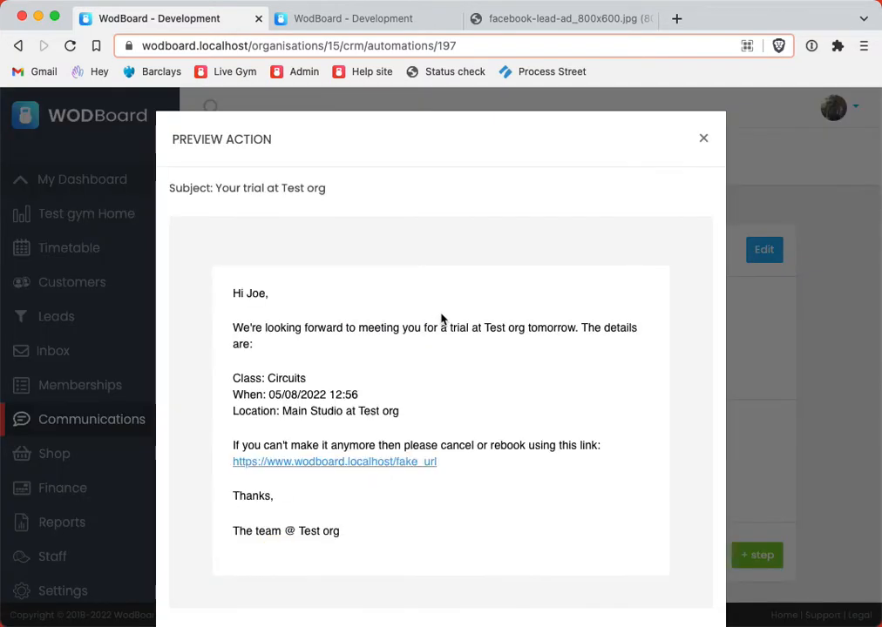
{"action": "left_click", "coordinate": [704, 140]}
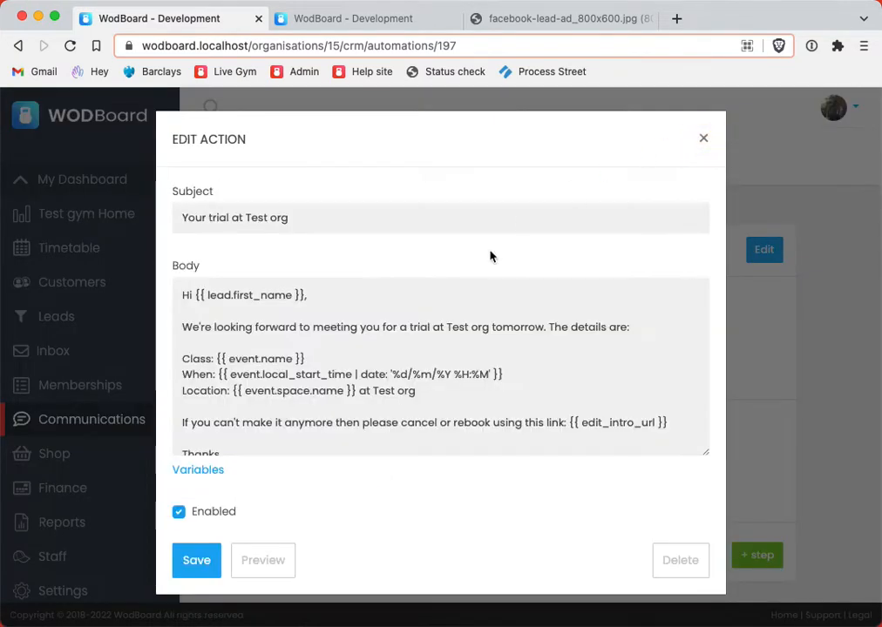
{"action": "left_click", "coordinate": [706, 144]}
View the list of action types for a new action in the 3 days before step, and close it unsaved
{"action": "left_click", "coordinate": [325, 379]}
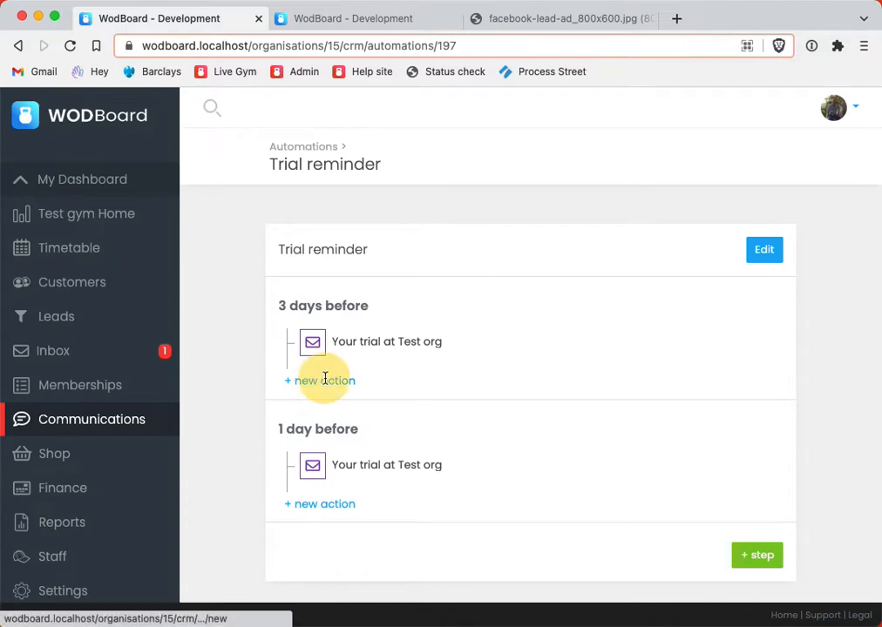
{"action": "left_click", "coordinate": [299, 223]}
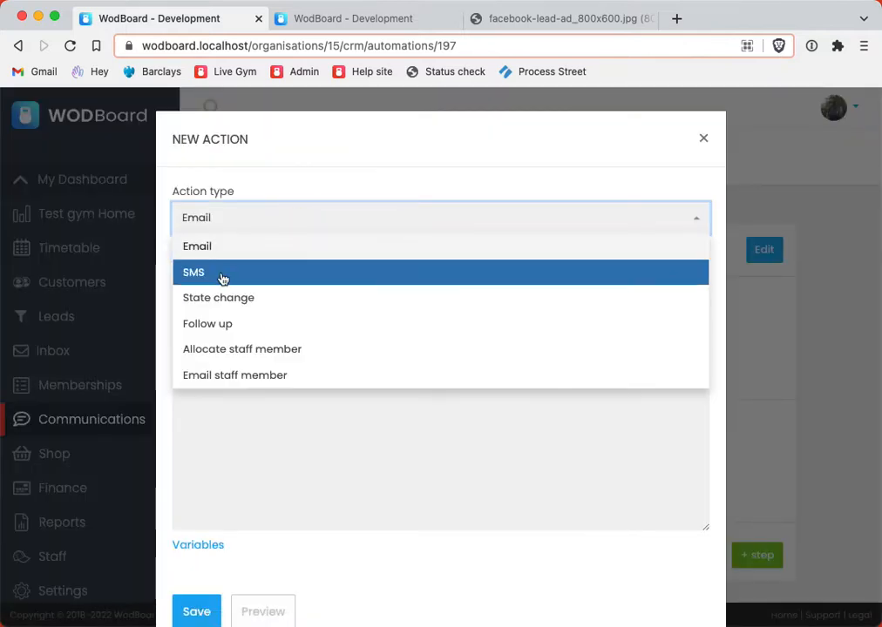
{"action": "left_click", "coordinate": [703, 140]}
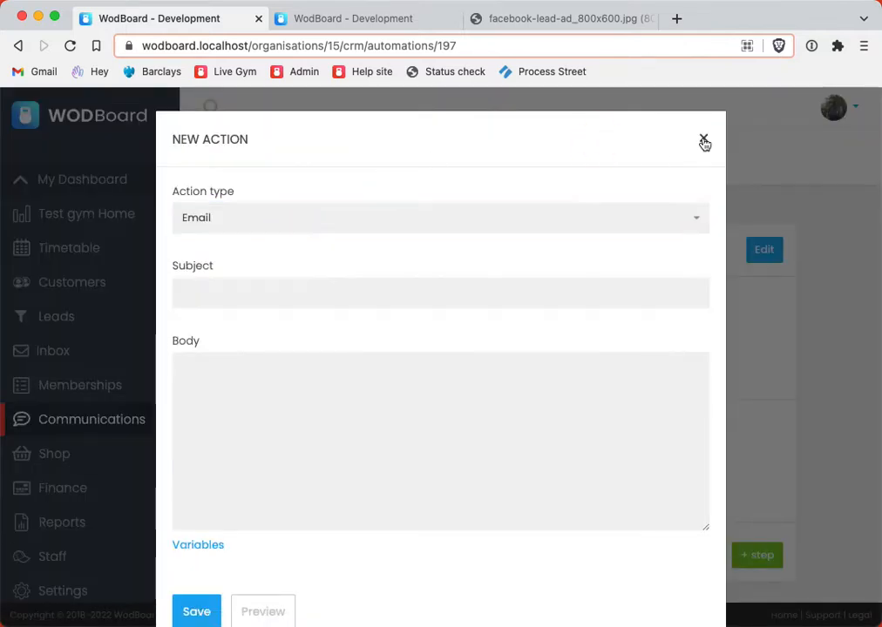
{"action": "left_click", "coordinate": [704, 139]}
Examine the SMS, Follow up and Allocate staff member options for a new action in the 3 days before step, and close it unsaved
{"action": "left_click", "coordinate": [321, 380]}
{"action": "left_click", "coordinate": [266, 220]}
{"action": "left_click", "coordinate": [252, 271]}
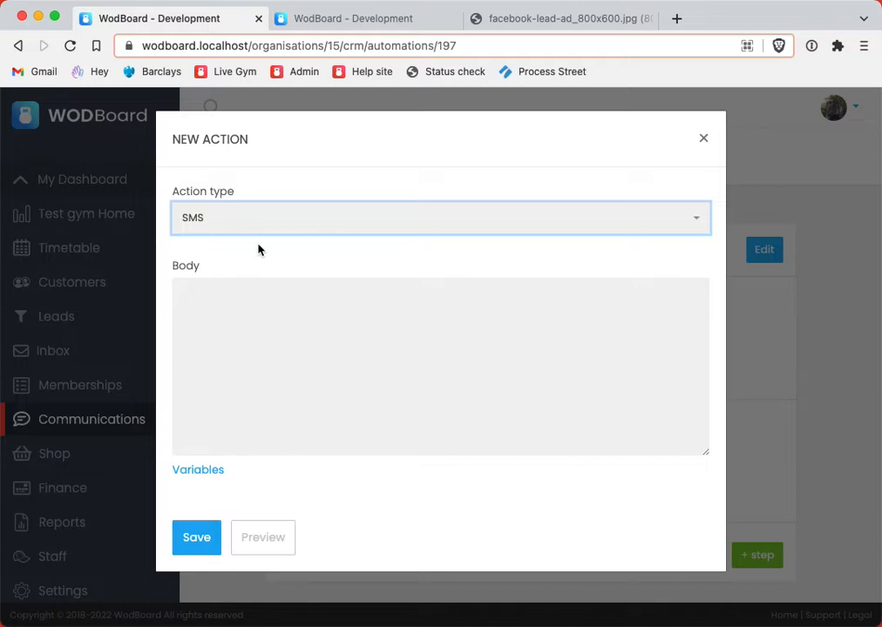
{"action": "left_click", "coordinate": [289, 232]}
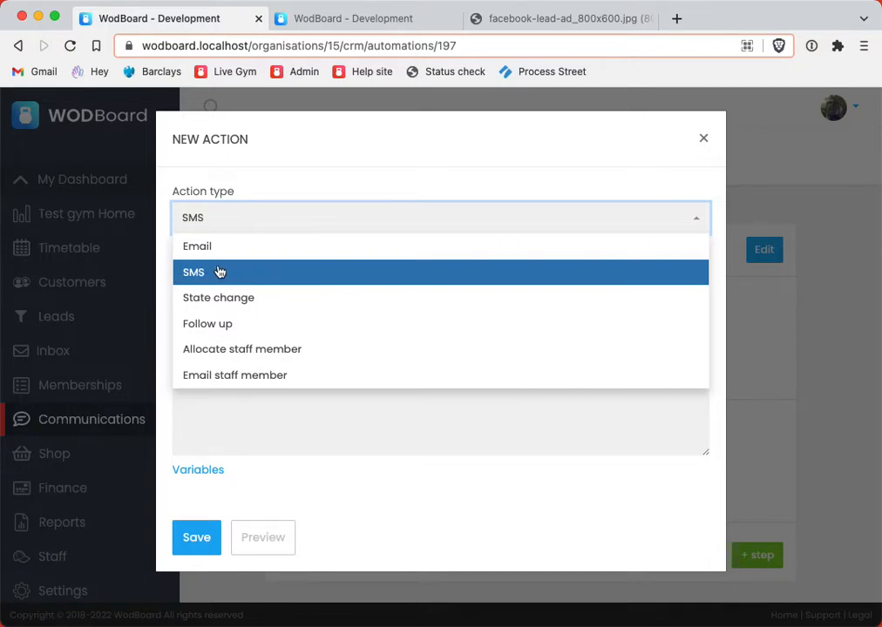
{"action": "left_click", "coordinate": [209, 324]}
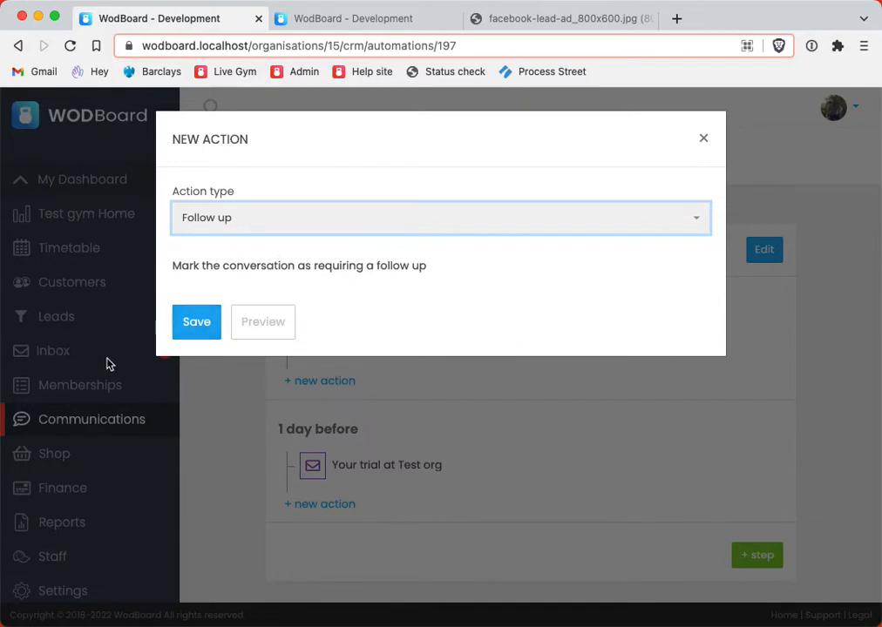
{"action": "left_click", "coordinate": [283, 222]}
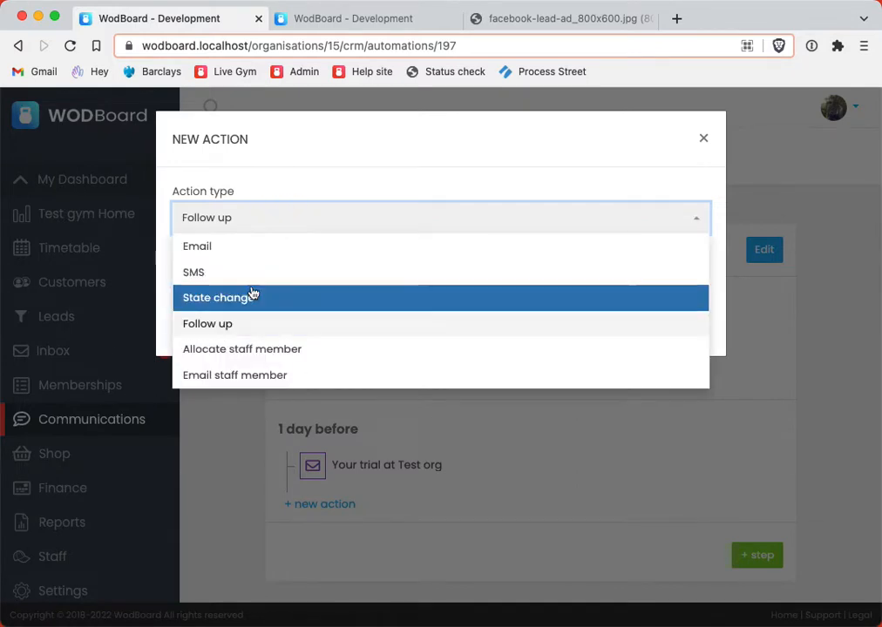
{"action": "left_click", "coordinate": [237, 350]}
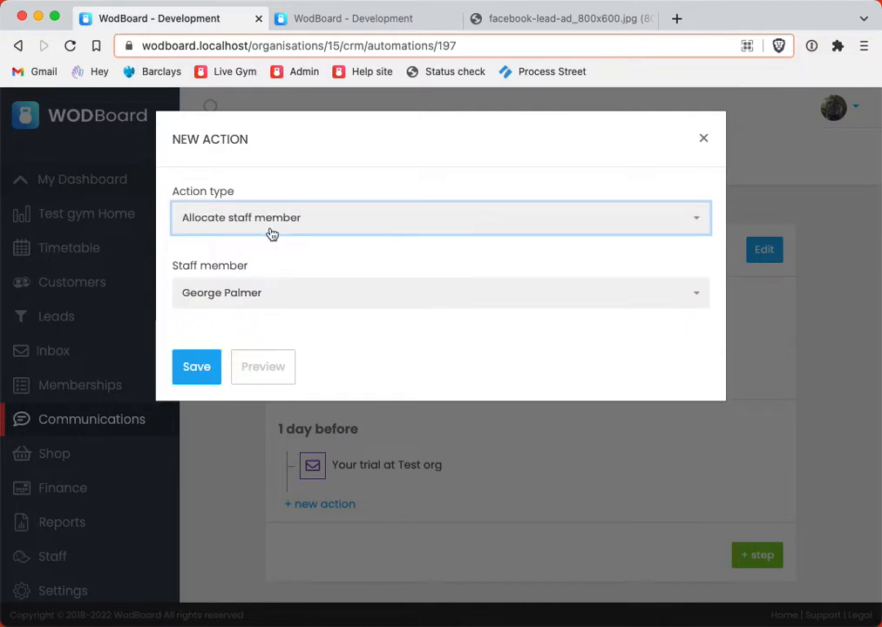
{"action": "left_click", "coordinate": [703, 139]}
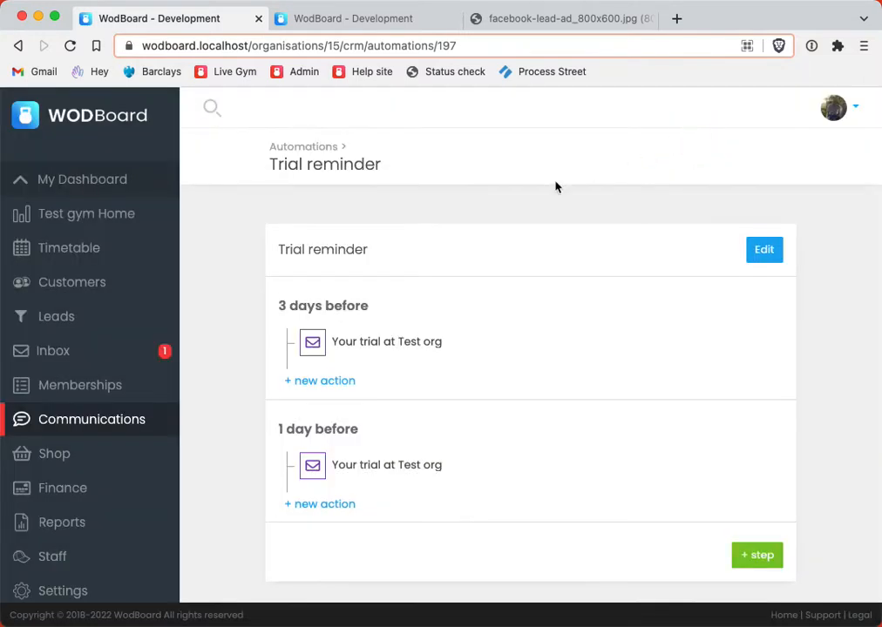
View the Email staff member option for a new action in the 3 days before step without saving it
{"action": "left_click", "coordinate": [326, 381]}
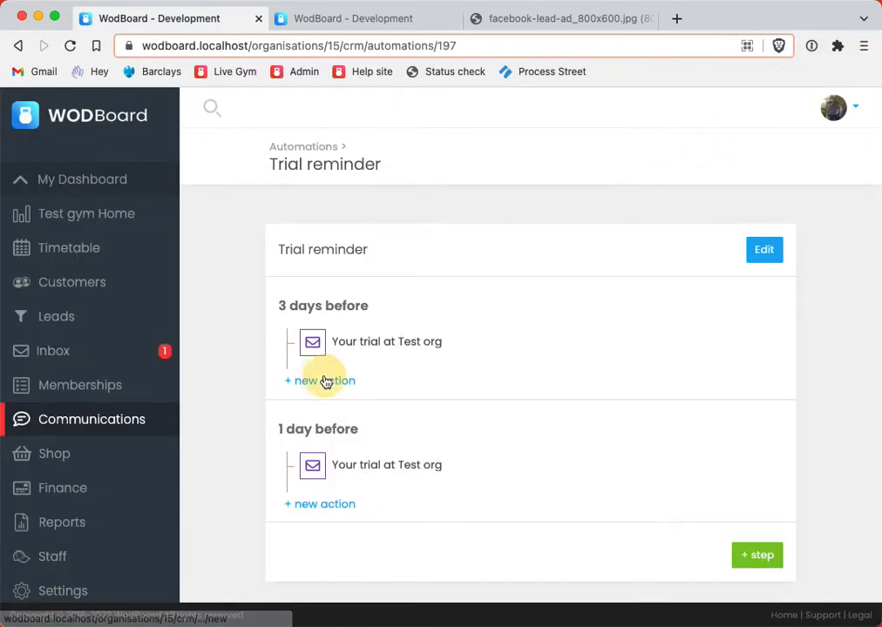
{"action": "left_click", "coordinate": [270, 217]}
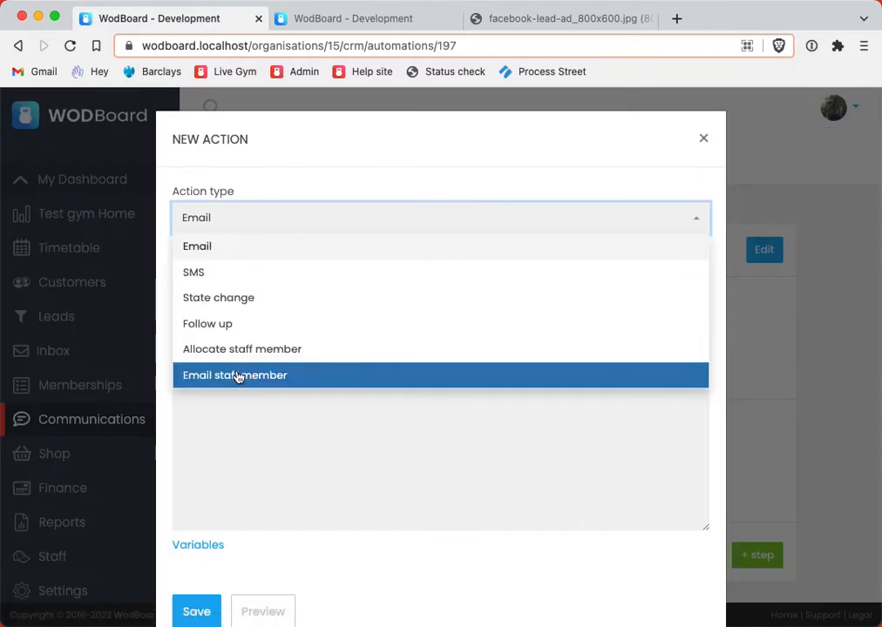
{"action": "left_click", "coordinate": [237, 375]}
{"action": "left_click", "coordinate": [703, 139]}
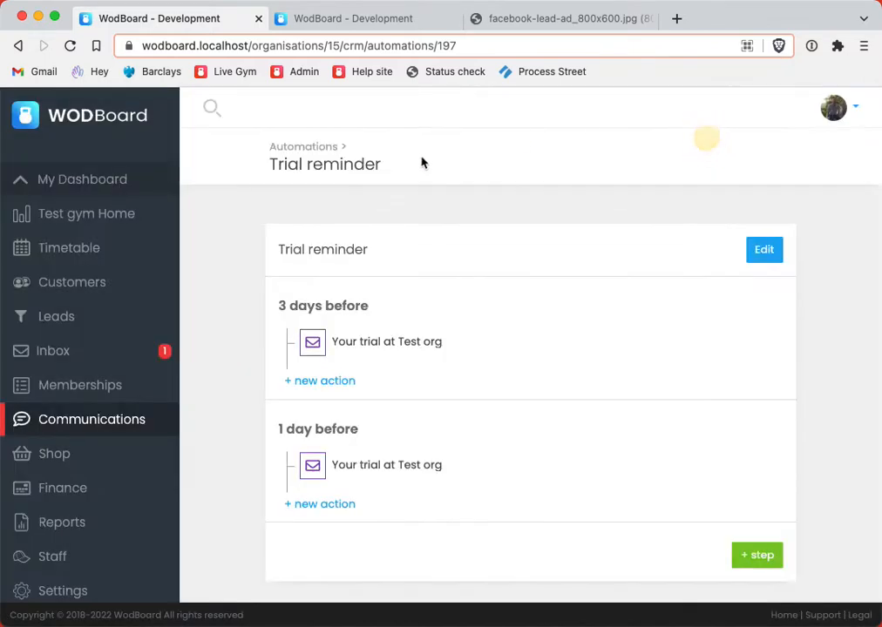
Open the Trial cancelled automation and preview its Day 0 email, closing it without changes
{"action": "left_click", "coordinate": [310, 150]}
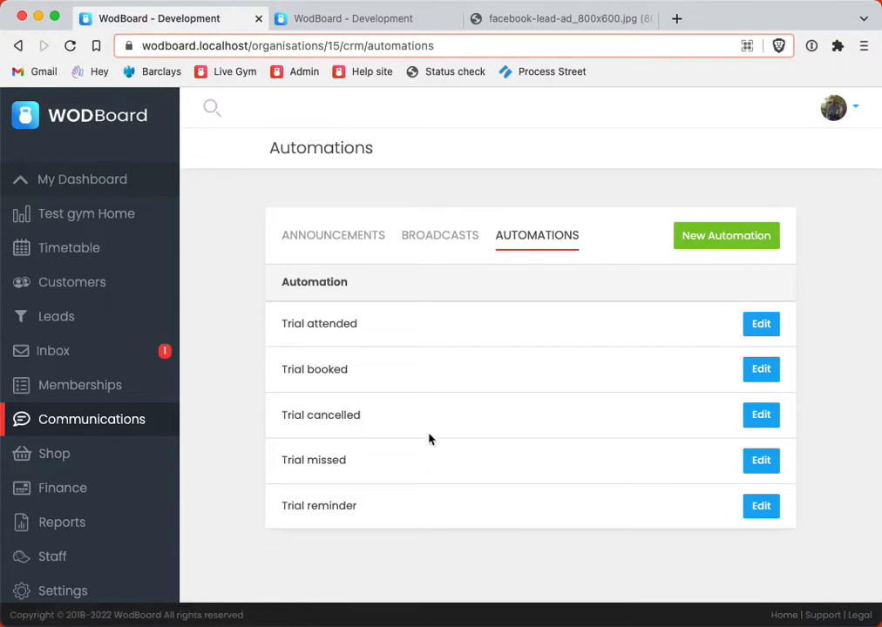
{"action": "left_click", "coordinate": [748, 417]}
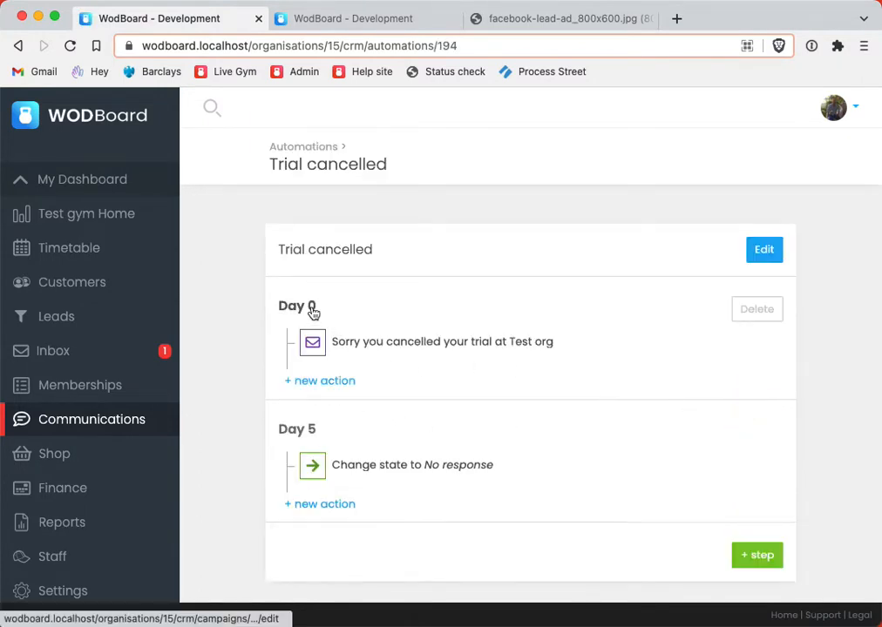
{"action": "left_click", "coordinate": [385, 349]}
{"action": "left_click", "coordinate": [267, 560]}
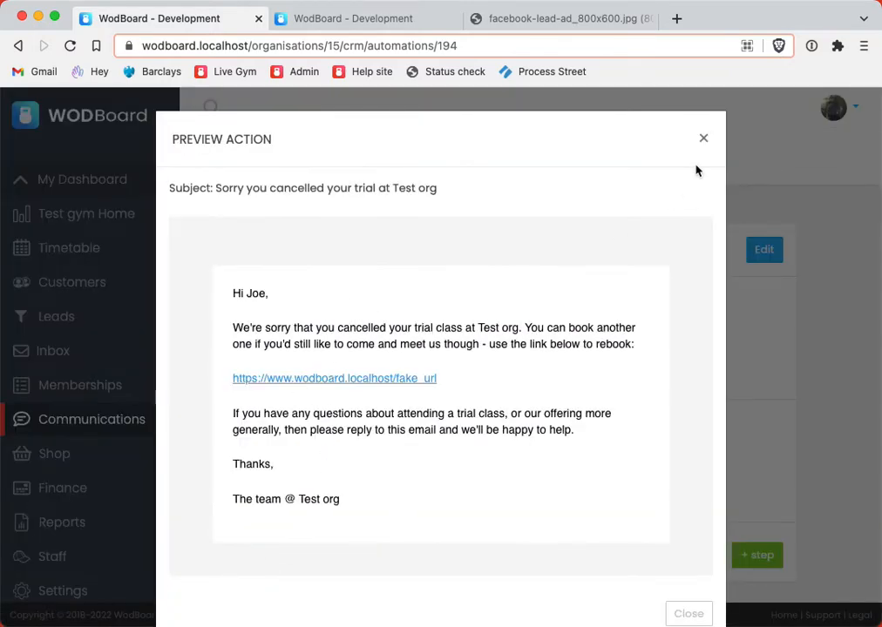
{"action": "left_click", "coordinate": [703, 137]}
{"action": "left_click", "coordinate": [703, 138]}
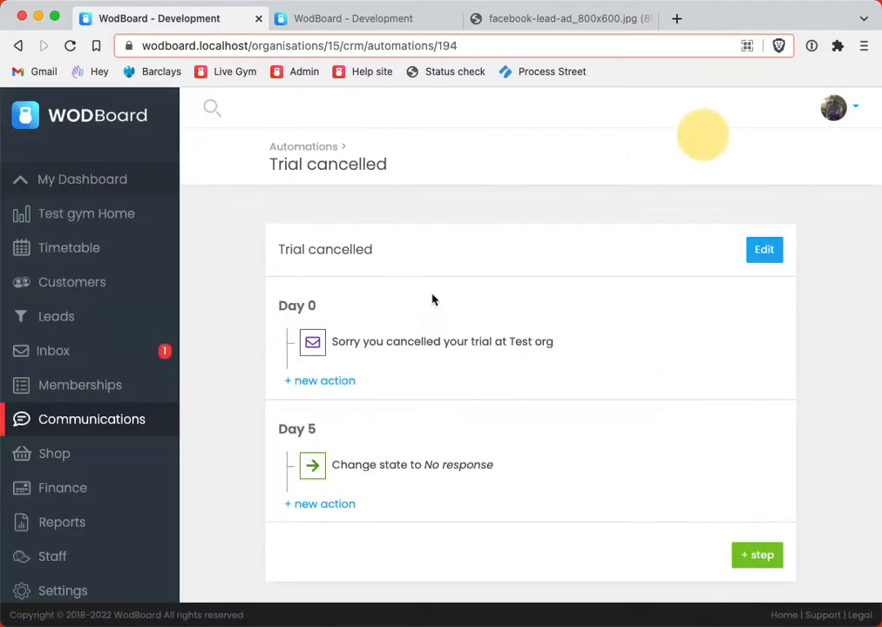
View the SMS option for a new Day 0 action in the Trial cancelled automation, and close it unsaved
{"action": "left_click", "coordinate": [319, 383]}
{"action": "left_click", "coordinate": [279, 219]}
{"action": "left_click", "coordinate": [245, 274]}
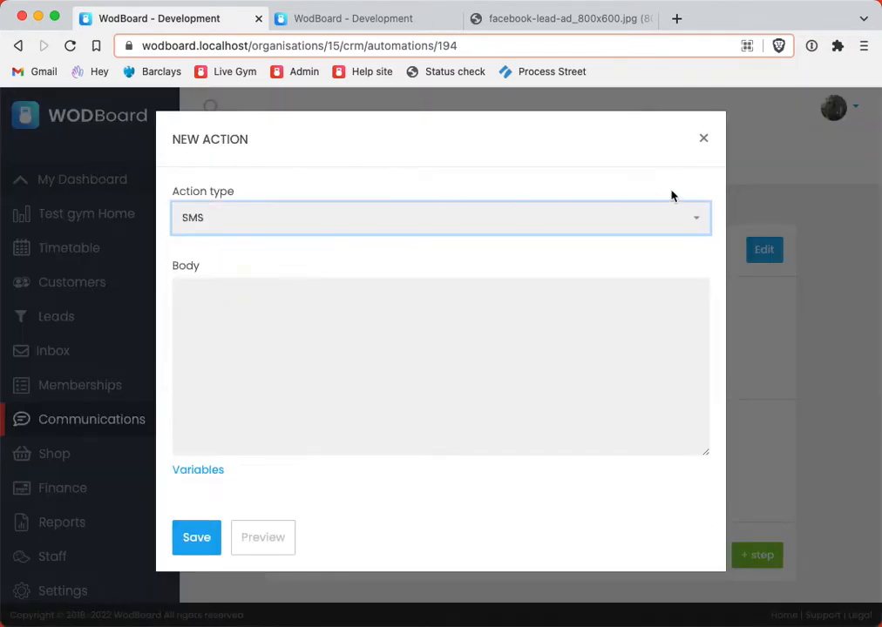
{"action": "left_click", "coordinate": [703, 138]}
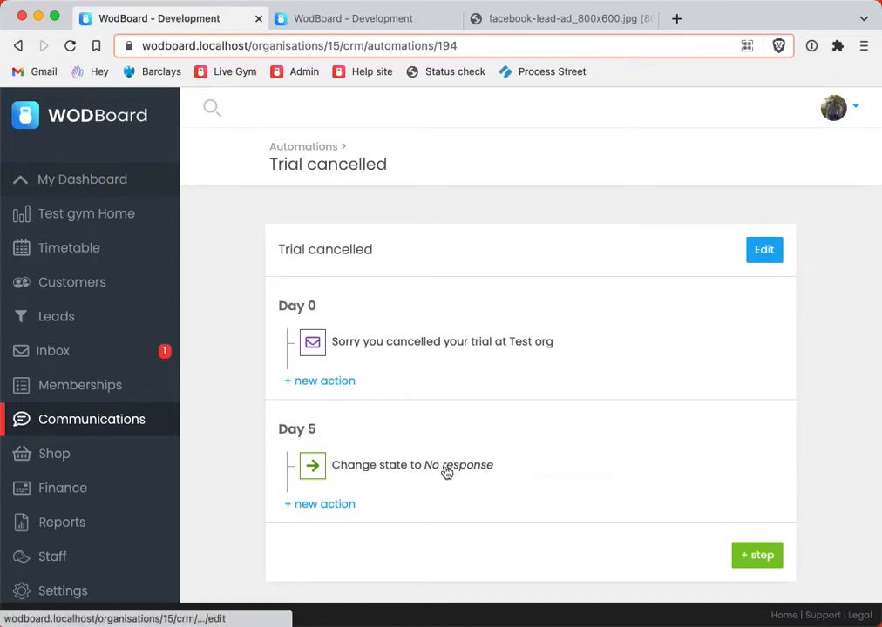
Add an Allocate staff member action to the Day 5 step, keeping the preselected staff member
{"action": "left_click", "coordinate": [305, 503]}
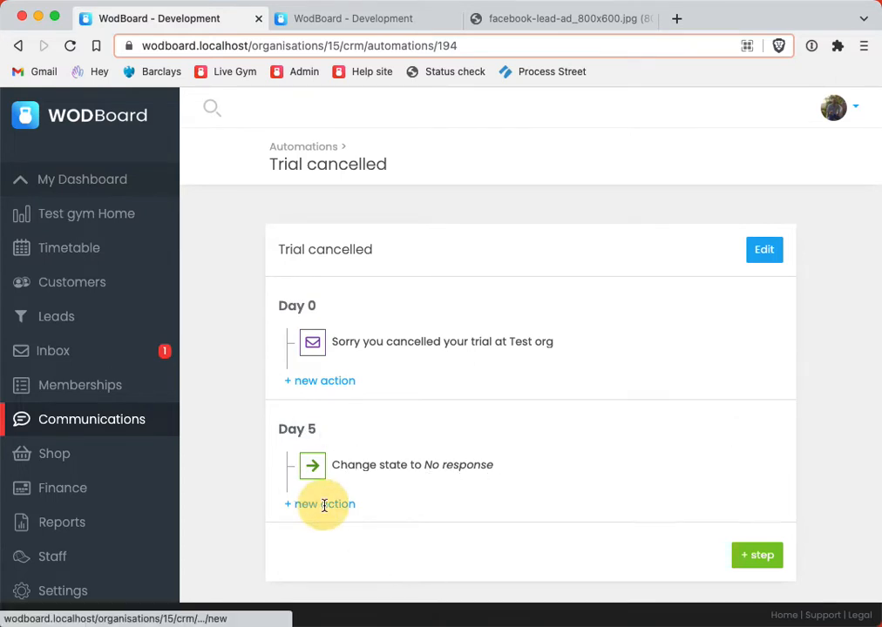
{"action": "left_click", "coordinate": [262, 222]}
{"action": "left_click", "coordinate": [233, 347]}
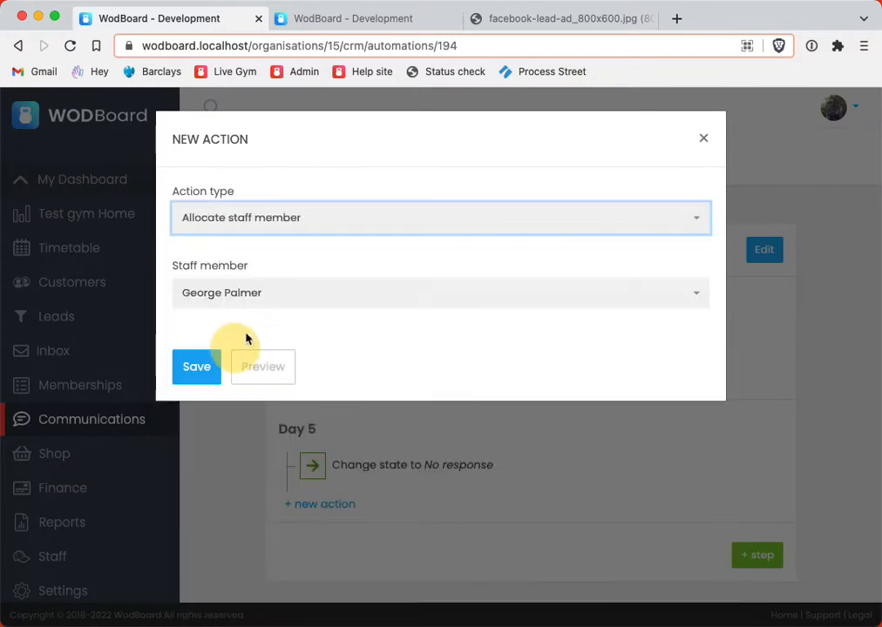
{"action": "left_click", "coordinate": [193, 366]}
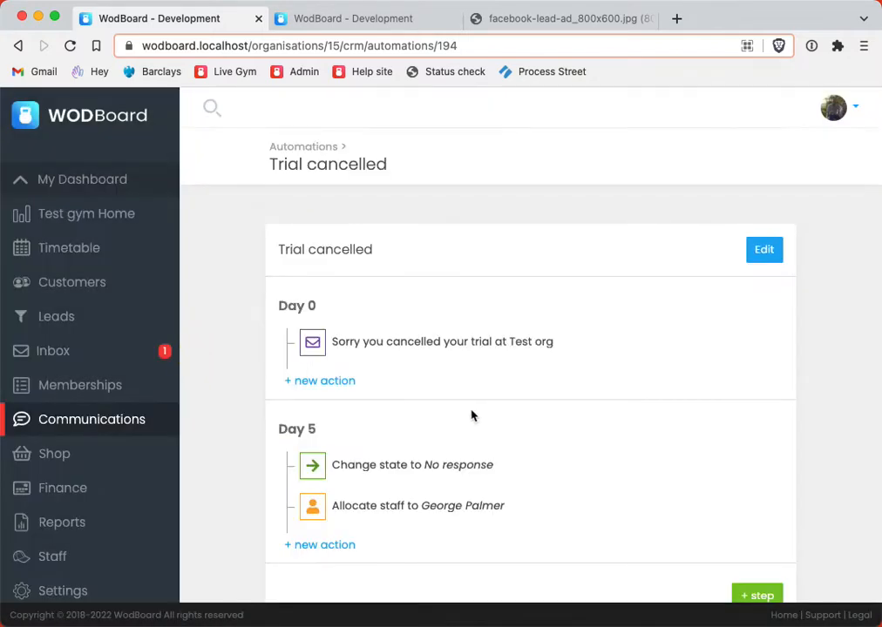
Start an Email staff member action in the Day 5 step with the subject "Follow up with"
{"action": "left_click", "coordinate": [324, 547]}
{"action": "left_click", "coordinate": [250, 224]}
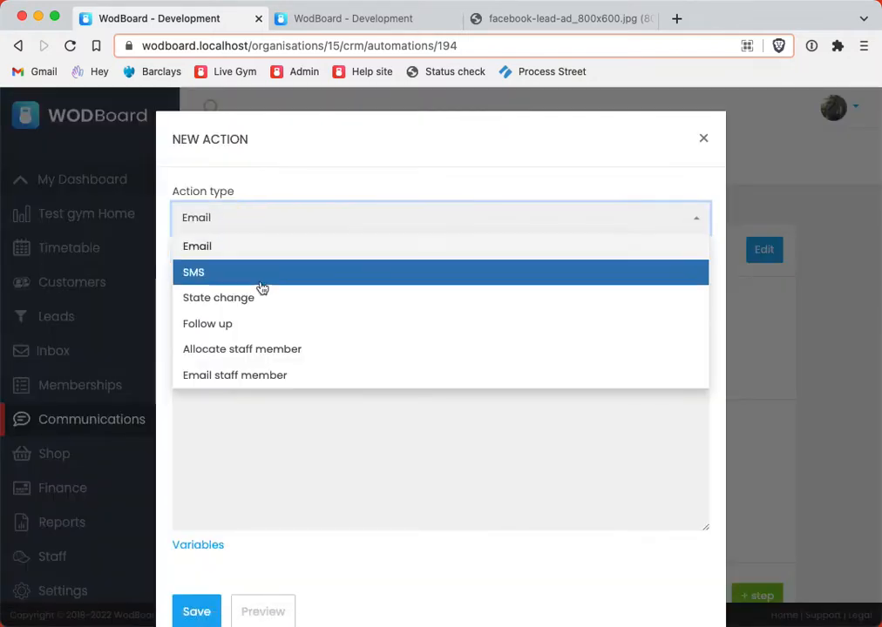
{"action": "left_click", "coordinate": [250, 373]}
{"action": "left_click", "coordinate": [268, 359]}
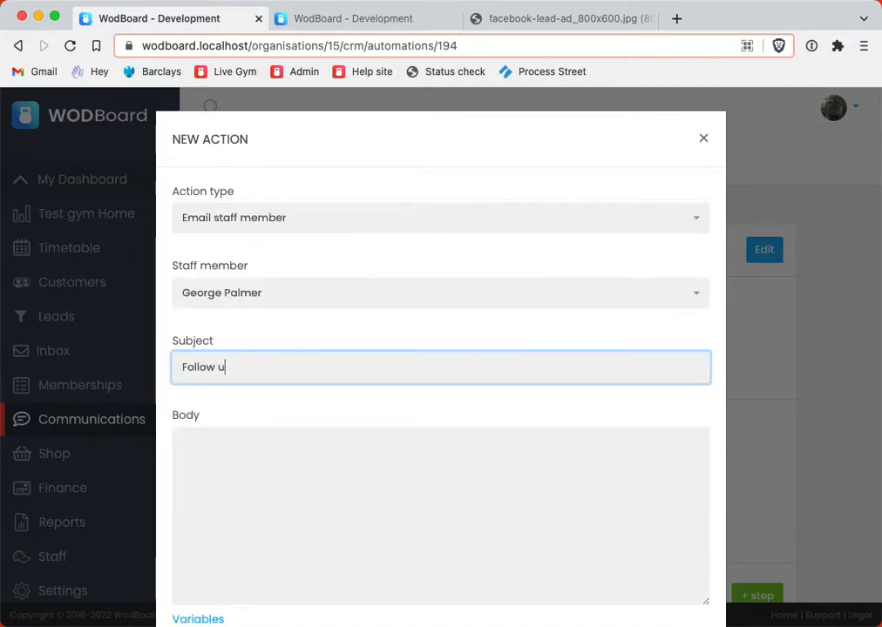
Insert the Lead name and Lead phone number variables on separate lines in the staff email's body
{"action": "scroll", "coordinate": [247, 431], "scroll_direction": "down", "scroll_amount": 3}
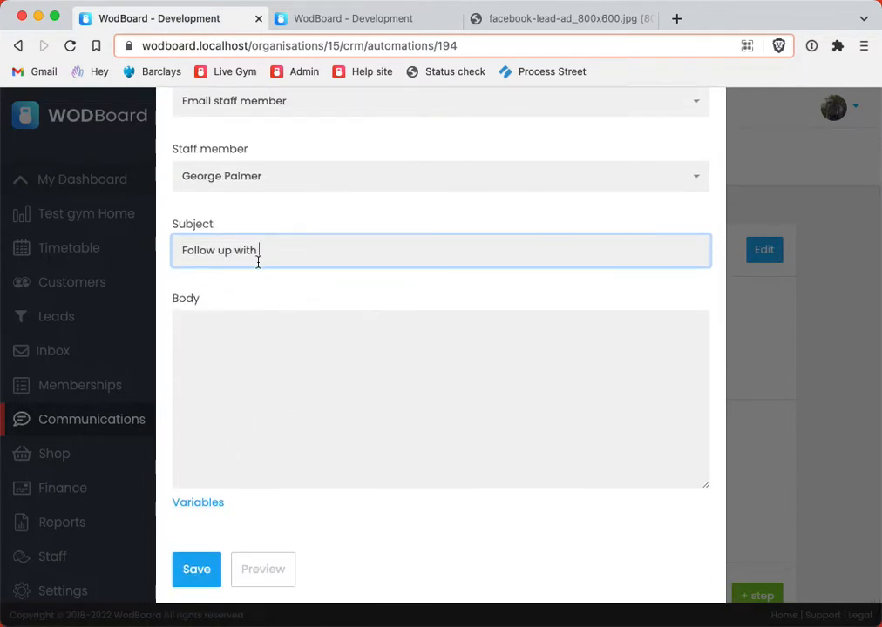
{"action": "left_click", "coordinate": [203, 502]}
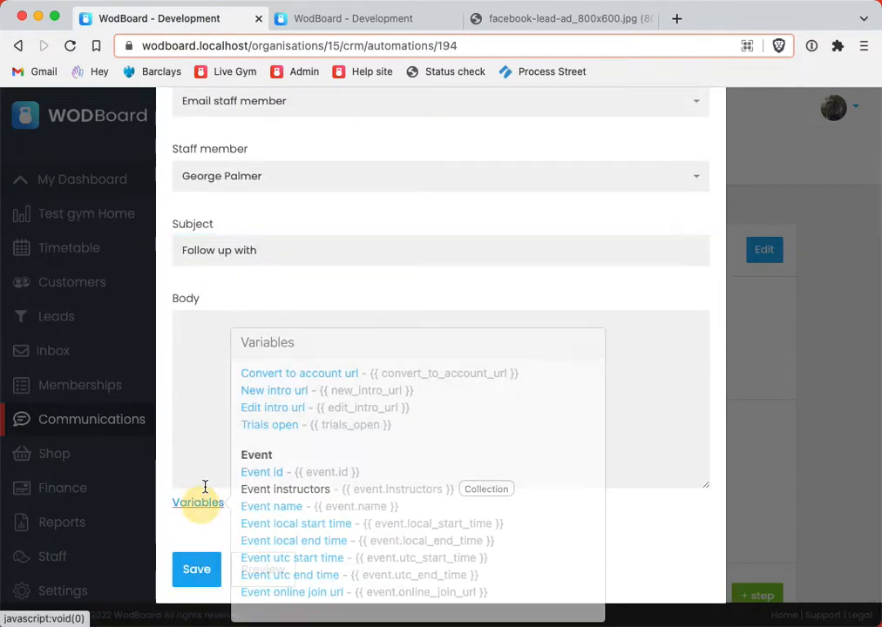
{"action": "scroll", "coordinate": [286, 465], "scroll_direction": "down", "scroll_amount": 1}
{"action": "scroll", "coordinate": [287, 465], "scroll_direction": "down", "scroll_amount": 10}
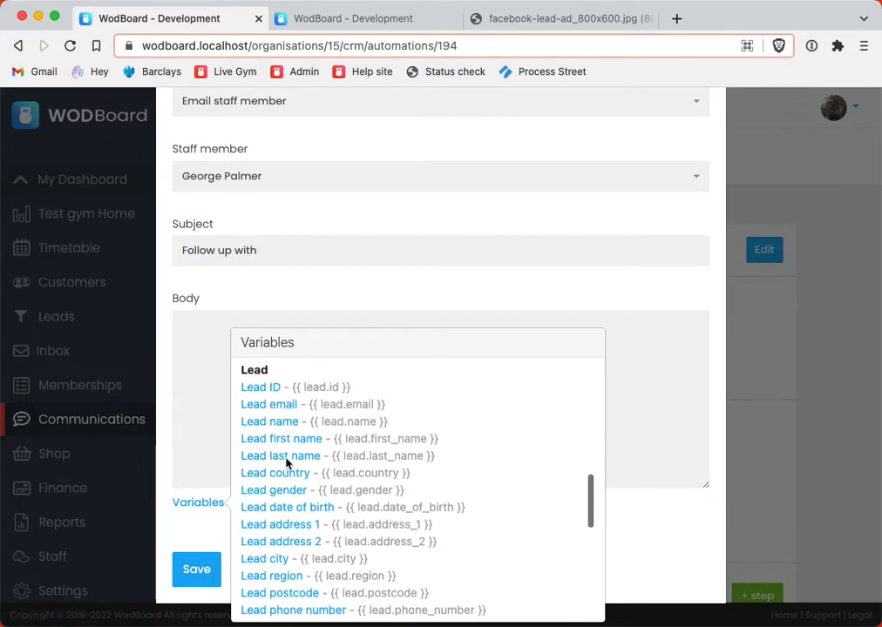
{"action": "left_click", "coordinate": [251, 421]}
{"action": "scroll", "coordinate": [219, 532], "scroll_direction": "up", "scroll_amount": 1}
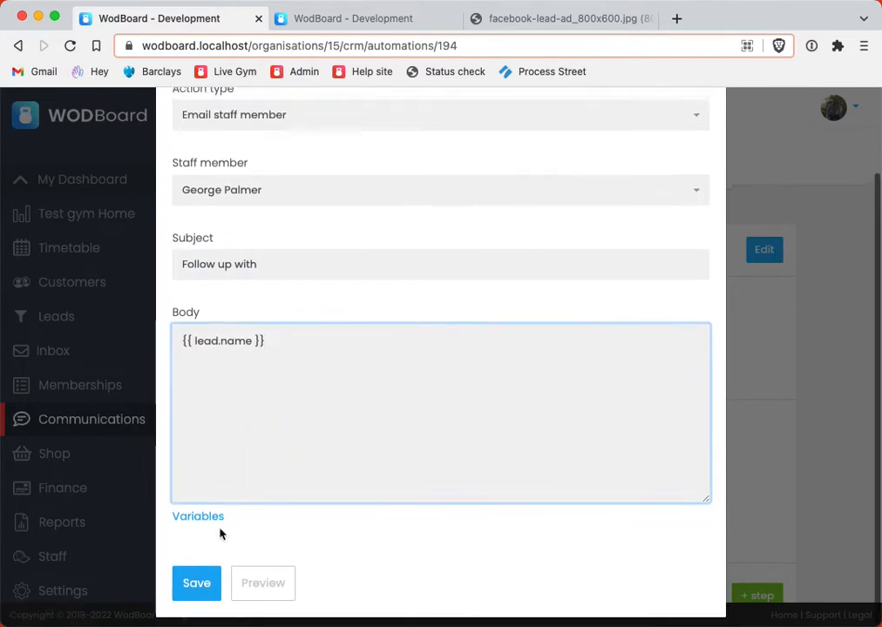
{"action": "key", "text": "Return"}
{"action": "left_click", "coordinate": [217, 517]}
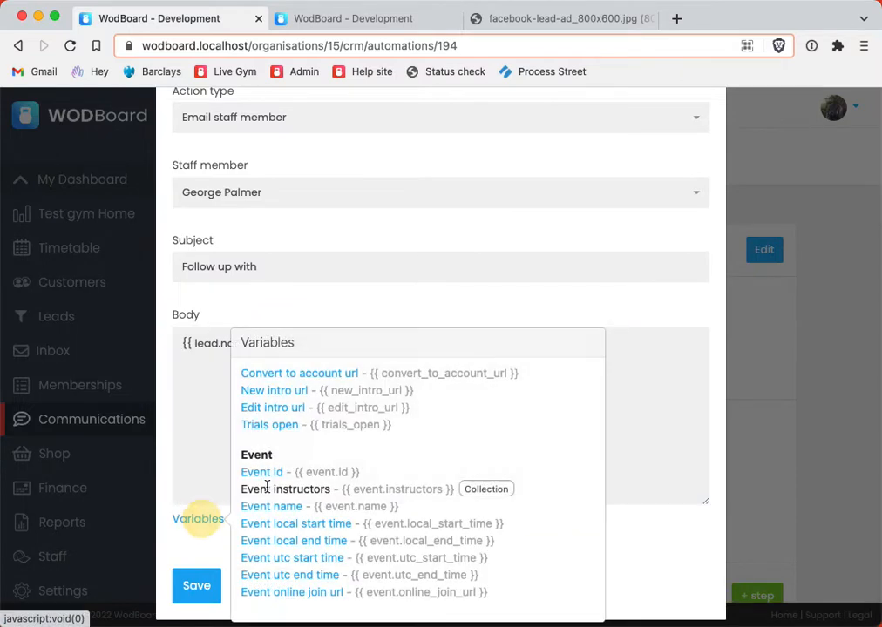
{"action": "scroll", "coordinate": [279, 492], "scroll_direction": "down", "scroll_amount": 10}
{"action": "scroll", "coordinate": [279, 491], "scroll_direction": "down", "scroll_amount": 2}
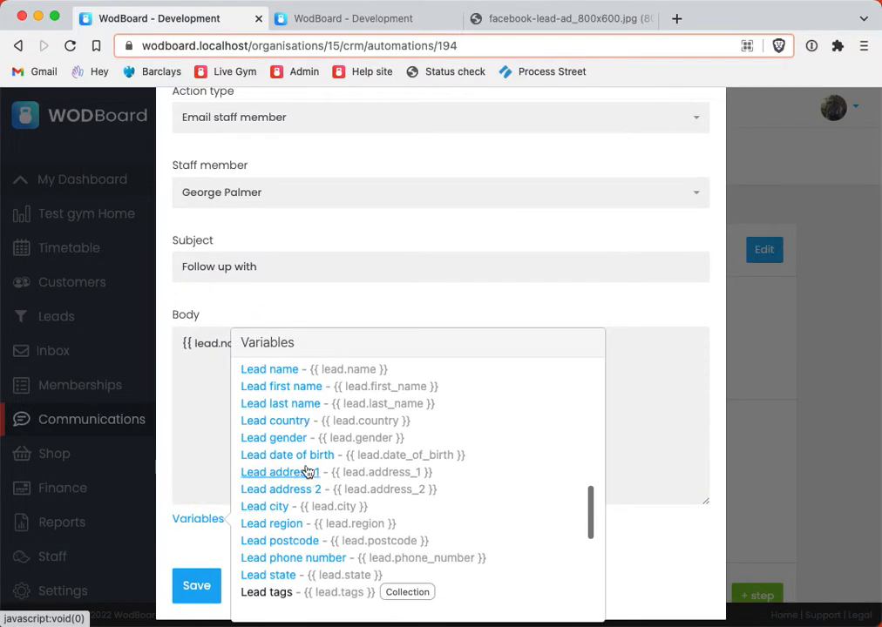
{"action": "left_click", "coordinate": [290, 558]}
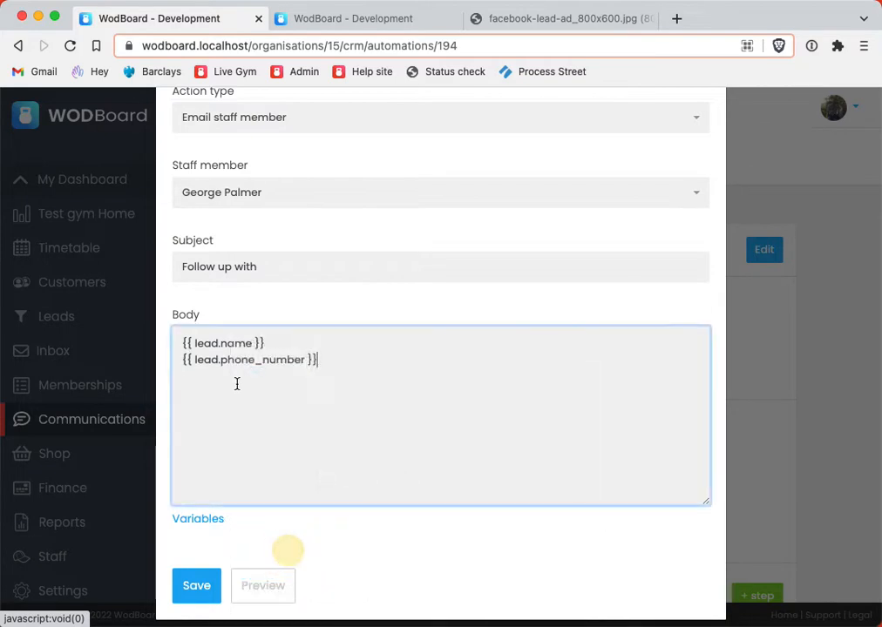
Label the body variables "Lead:" and "Phone number:", and add the opening line "Follow up with:" followed by a blank line
{"action": "left_click", "coordinate": [322, 347]}
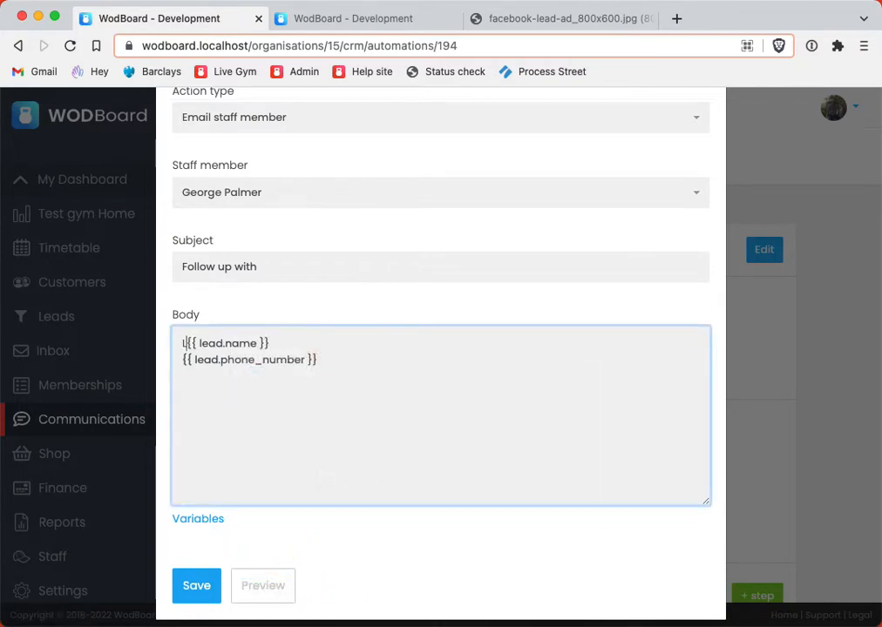
{"action": "type", "text": "Lead:"}
{"action": "key", "text": "super+Left"}
{"action": "type", "text": "Phone number"}
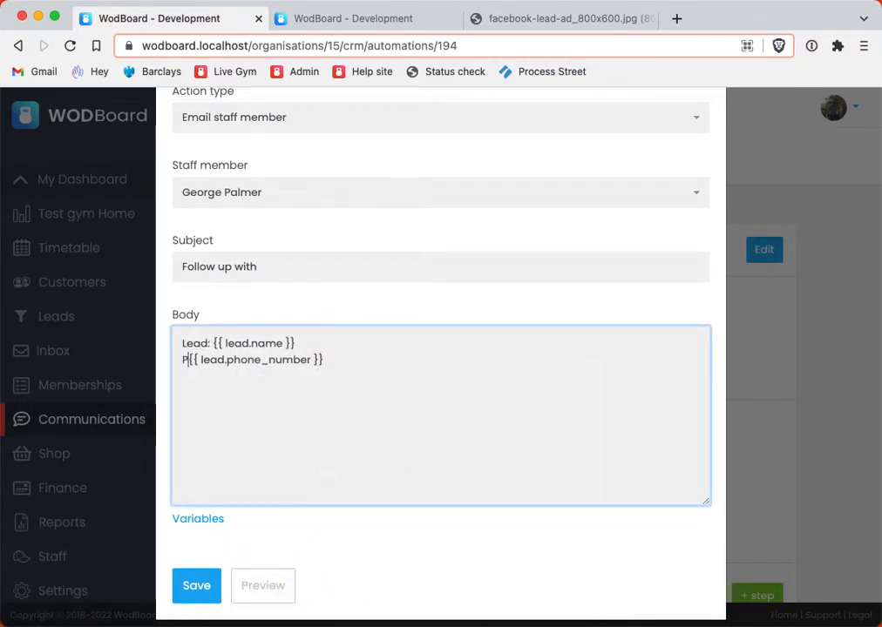
{"action": "type", "text": ":"}
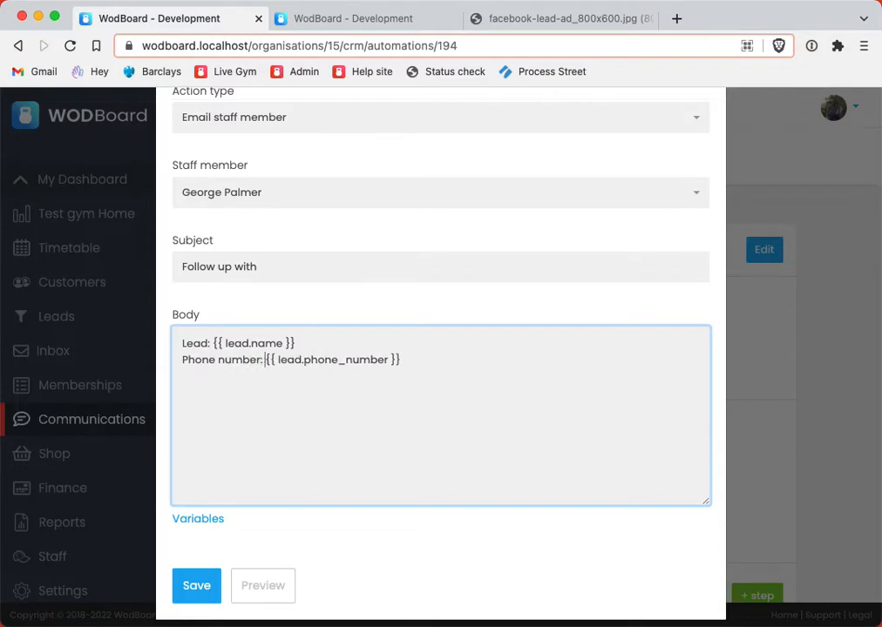
{"action": "key", "text": "Return"}
{"action": "key", "text": "Return"}
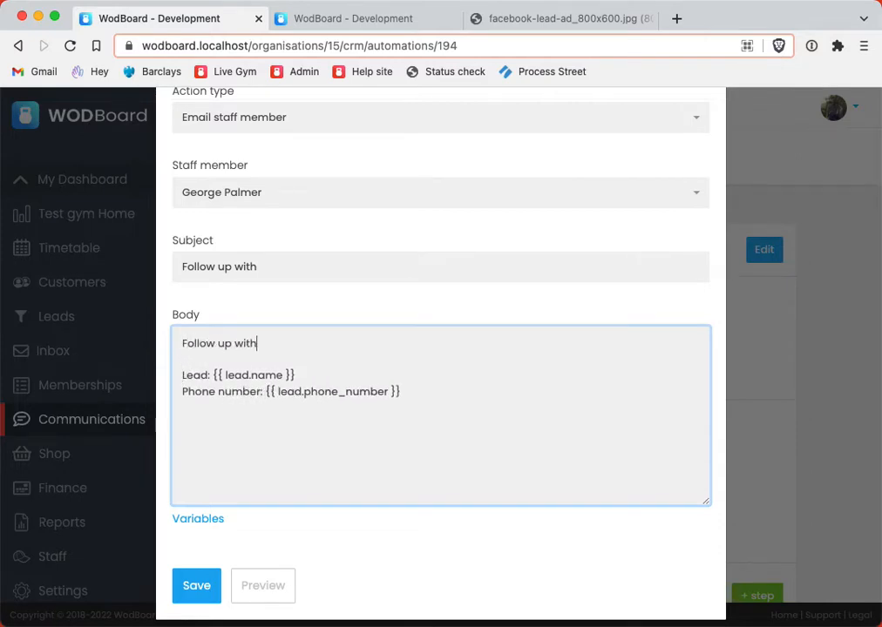
Copy the {{ lead.name }} variable from the body to the end of the subject and save the staff email action
{"action": "key", "text": "shift+Tab"}
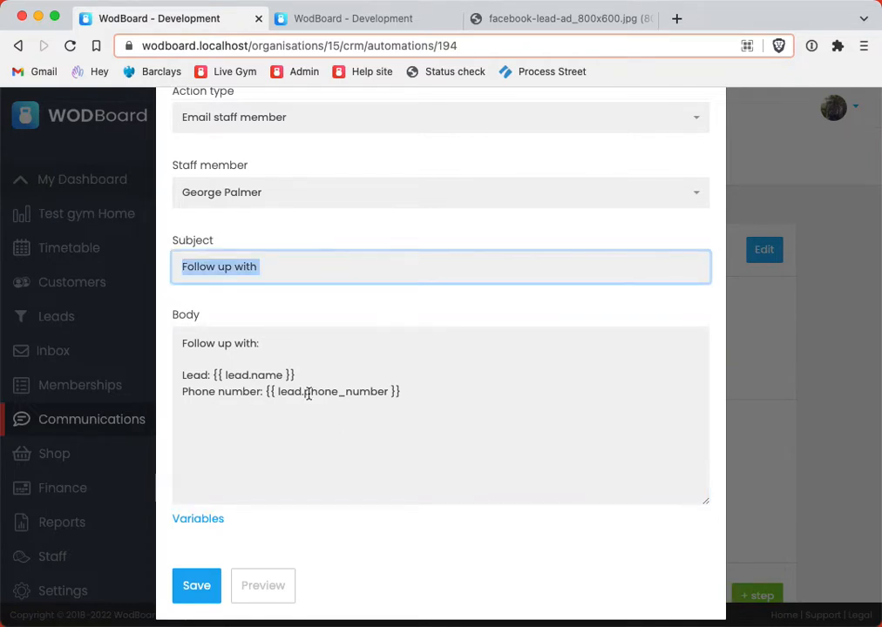
{"action": "left_click_drag", "start_coordinate": [295, 375], "coordinate": [214, 374]}
{"action": "key", "text": "ctrl+c"}
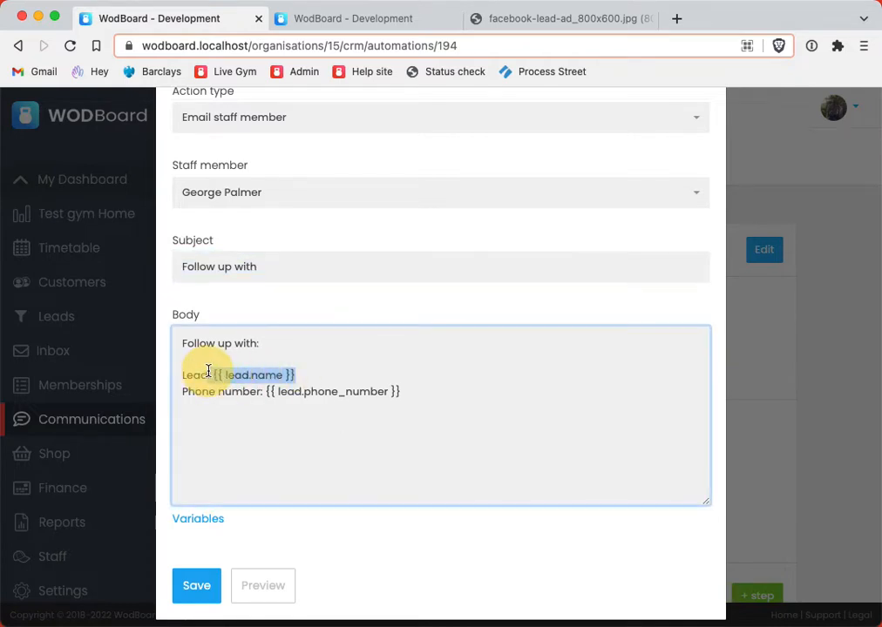
{"action": "left_click", "coordinate": [325, 266]}
{"action": "key", "text": "ctrl+v"}
{"action": "left_click", "coordinate": [196, 584]}
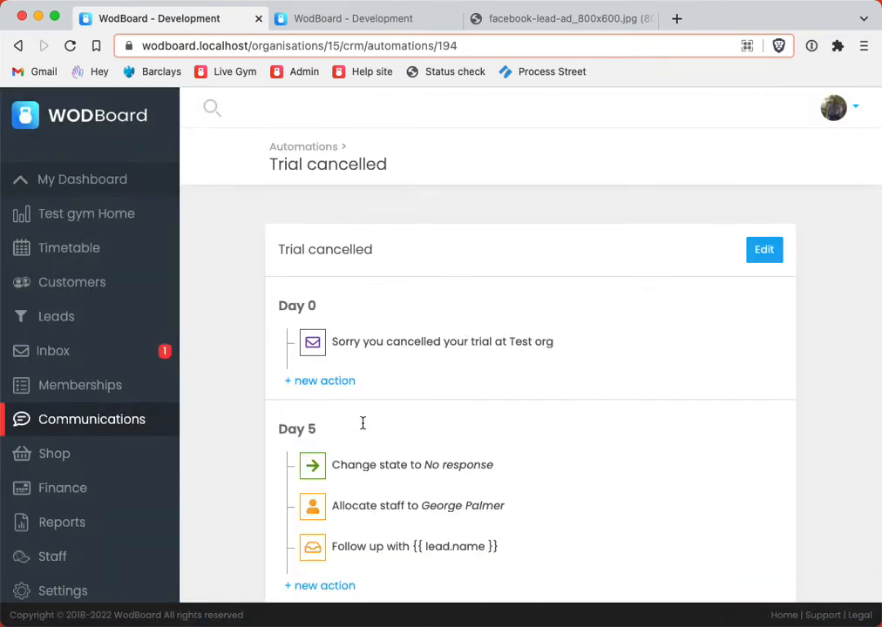
{"action": "scroll", "coordinate": [356, 506], "scroll_direction": "down", "scroll_amount": 2}
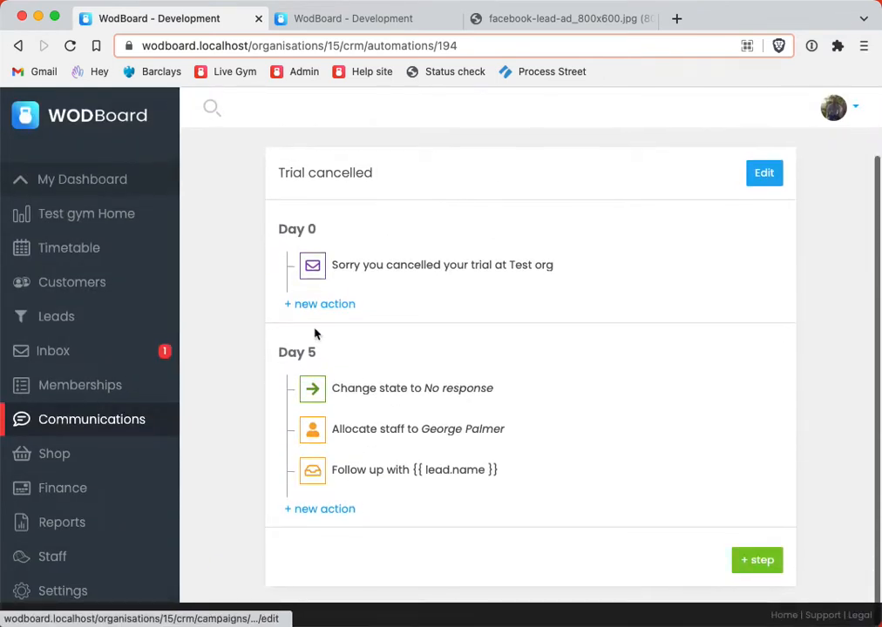
Return to the automations list and review the ready-made Trials templates offered for a new automation, from Trial attended through Trial reminder
{"action": "scroll", "coordinate": [290, 314], "scroll_direction": "up", "scroll_amount": 2}
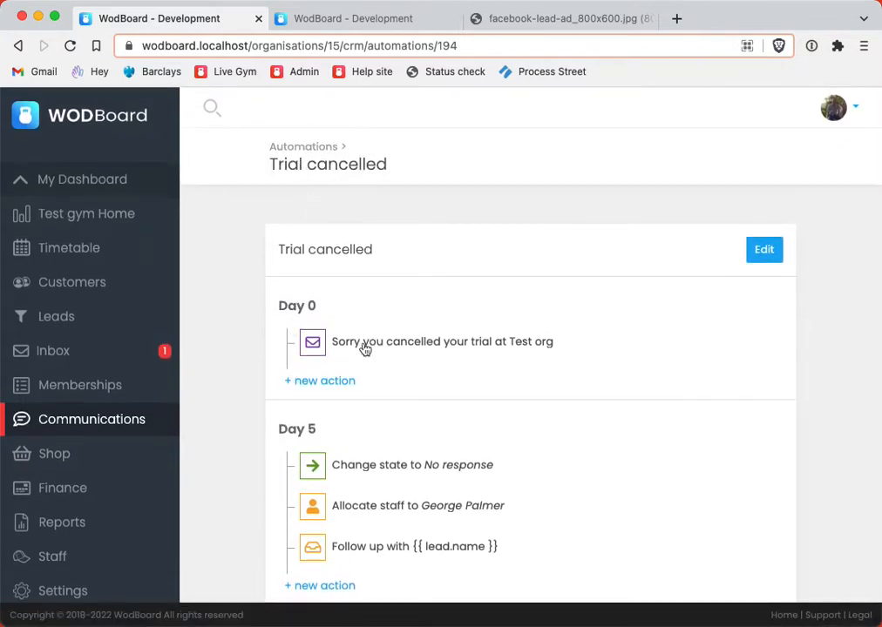
{"action": "left_click", "coordinate": [297, 149]}
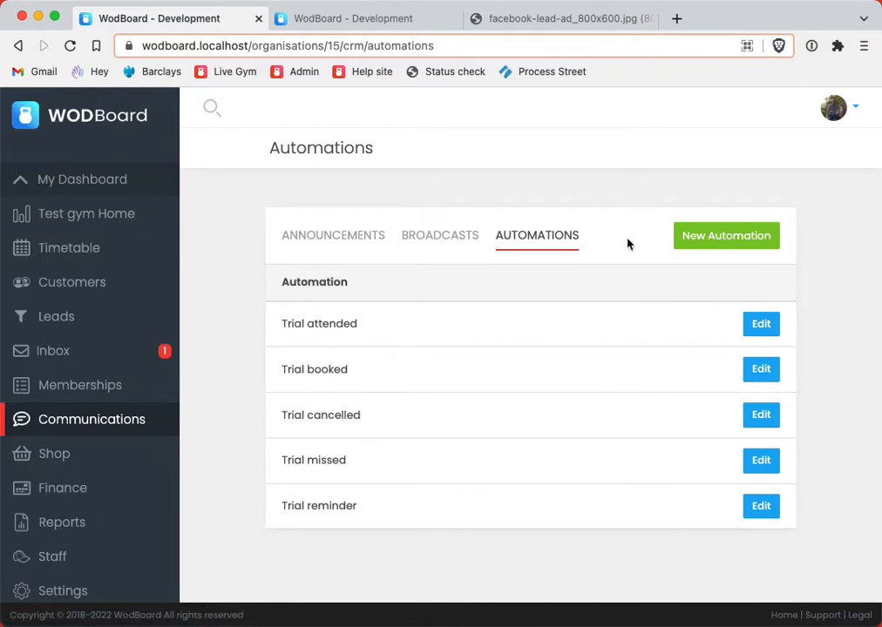
{"action": "left_click", "coordinate": [682, 236]}
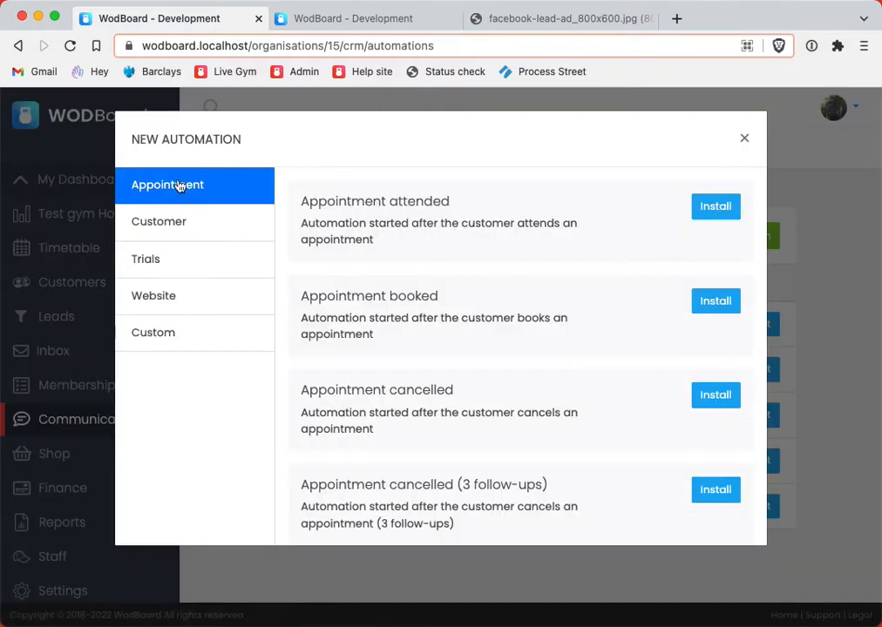
{"action": "left_click", "coordinate": [154, 258]}
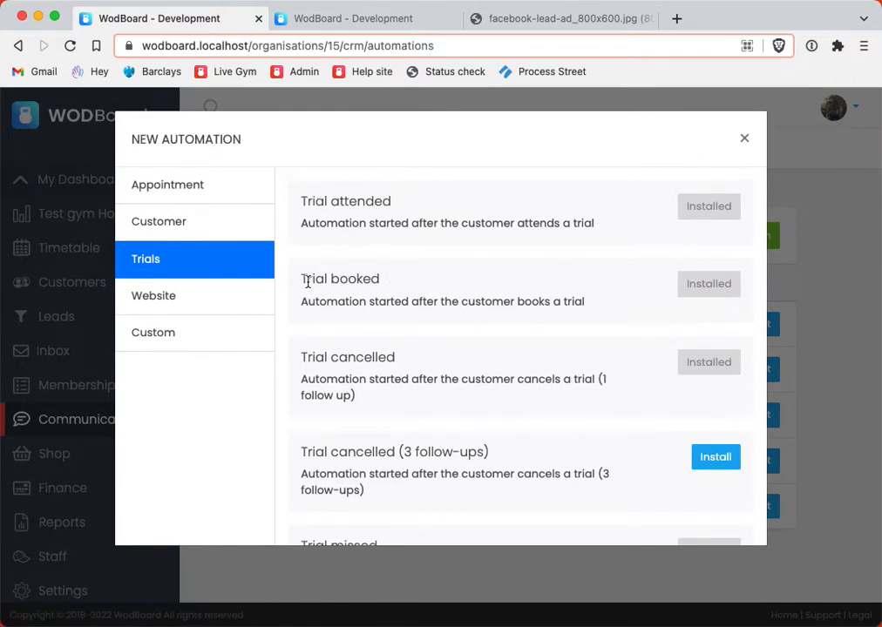
{"action": "left_click_drag", "start_coordinate": [302, 276], "coordinate": [393, 281]}
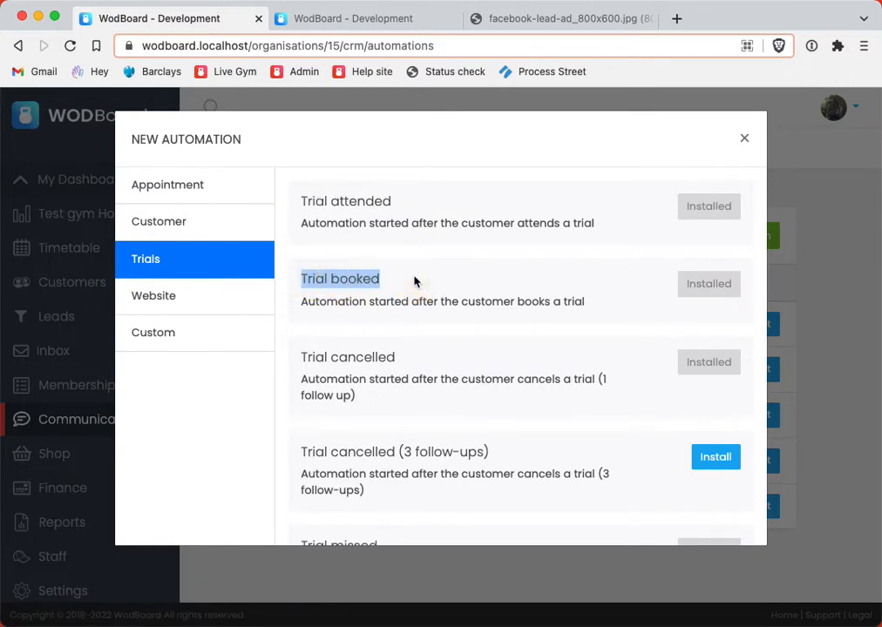
{"action": "left_click_drag", "start_coordinate": [303, 202], "coordinate": [423, 211]}
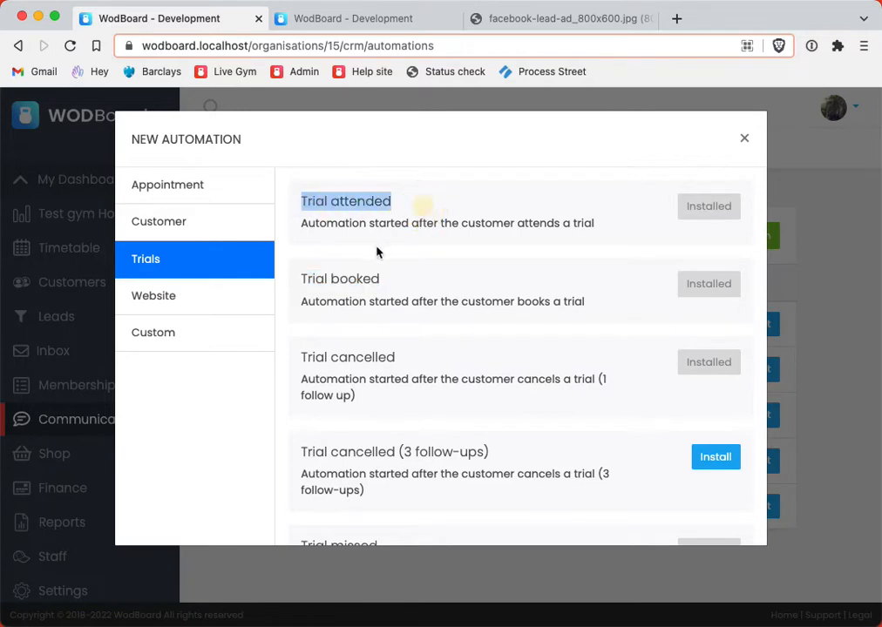
{"action": "scroll", "coordinate": [313, 251], "scroll_direction": "down", "scroll_amount": 3}
{"action": "left_click_drag", "start_coordinate": [302, 250], "coordinate": [427, 257]}
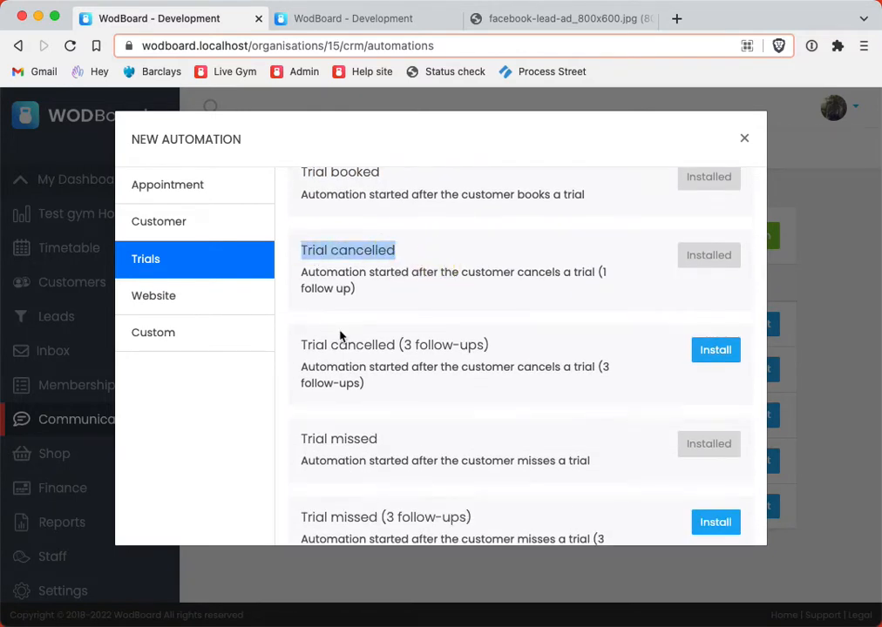
{"action": "scroll", "coordinate": [337, 343], "scroll_direction": "down", "scroll_amount": 3}
{"action": "left_click_drag", "start_coordinate": [303, 305], "coordinate": [416, 303]}
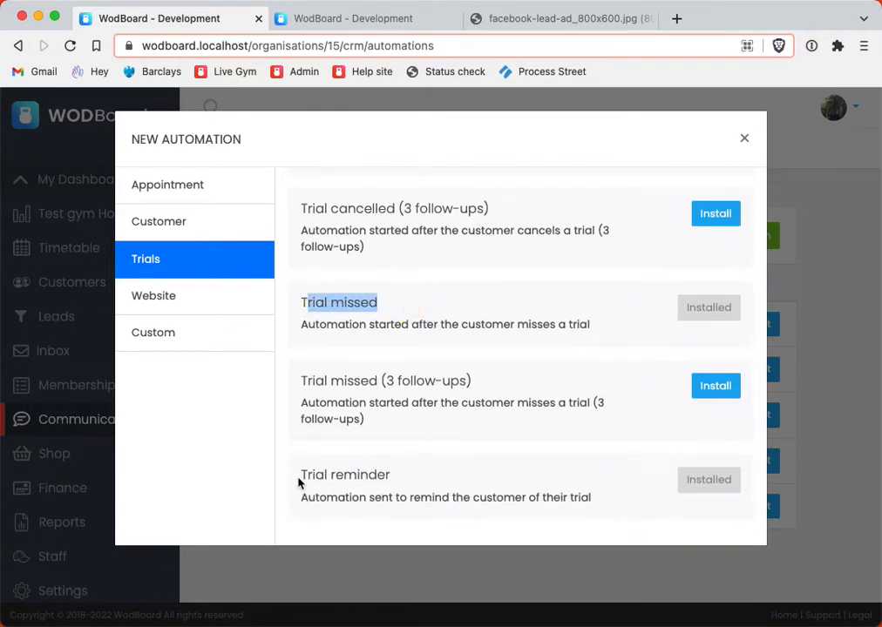
{"action": "left_click_drag", "start_coordinate": [300, 477], "coordinate": [417, 484]}
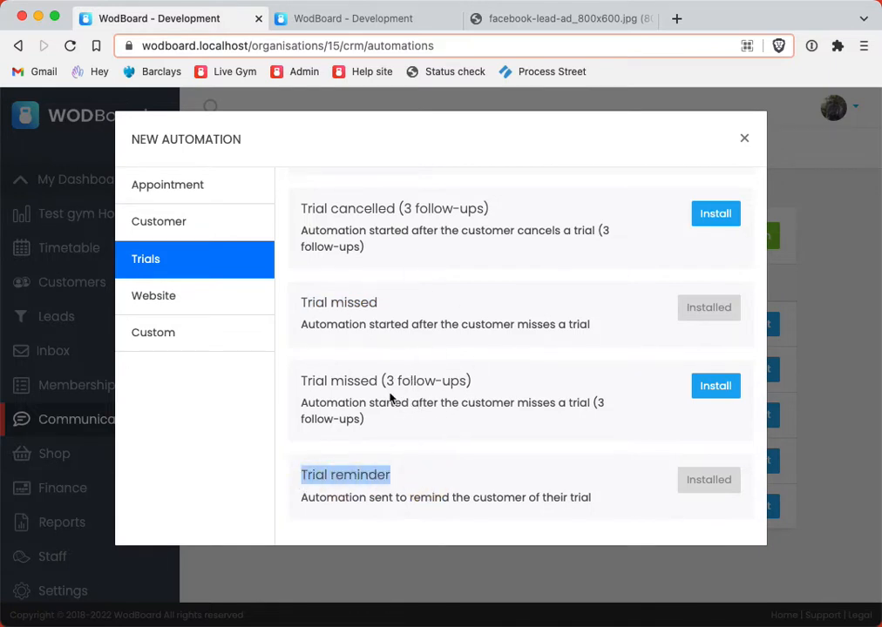
Examine the 3 follow-ups variants of the Trial missed and Trial cancelled templates, and leave the template list without installing any
{"action": "left_click", "coordinate": [327, 392]}
{"action": "left_click_drag", "start_coordinate": [399, 384], "coordinate": [491, 390]}
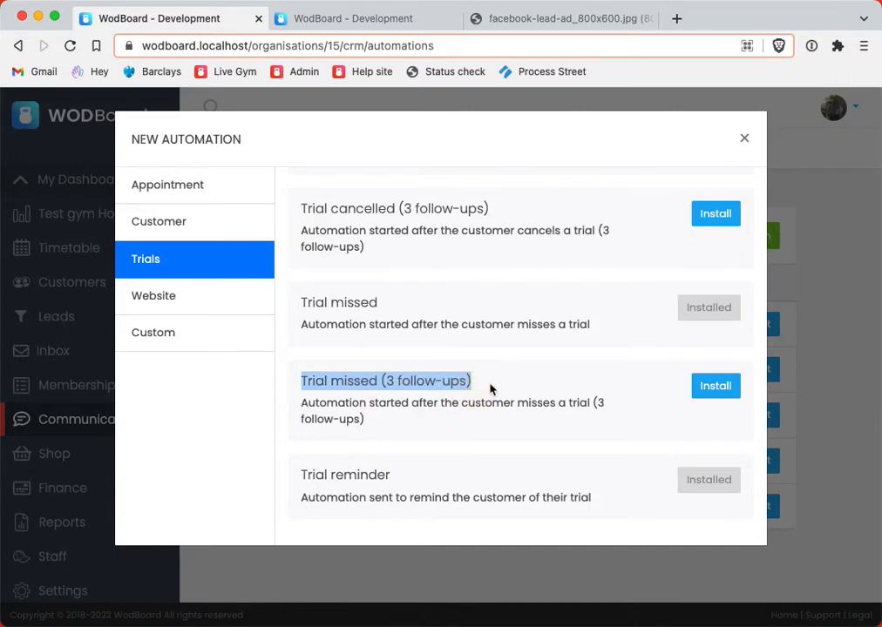
{"action": "scroll", "coordinate": [388, 379], "scroll_direction": "up", "scroll_amount": 2}
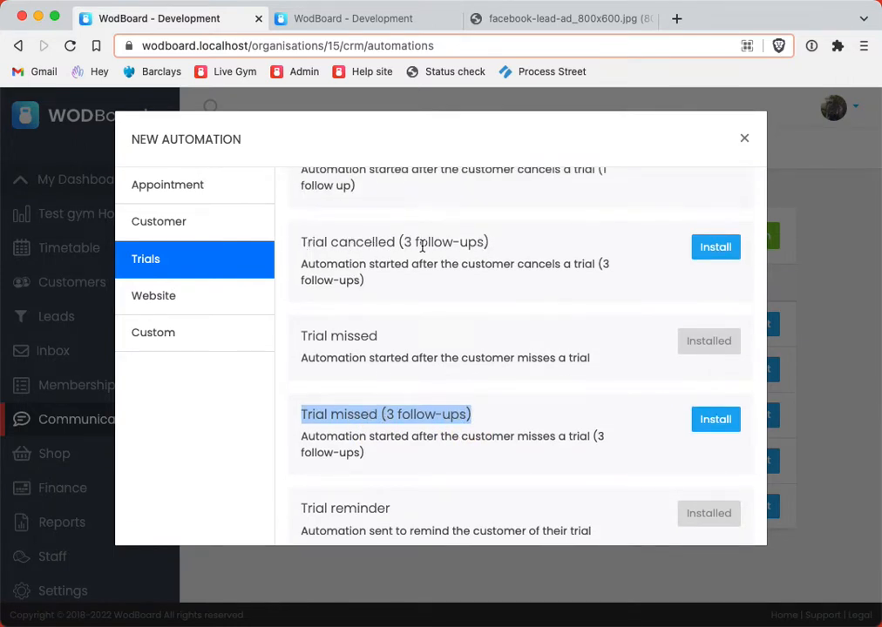
{"action": "left_click", "coordinate": [744, 140]}
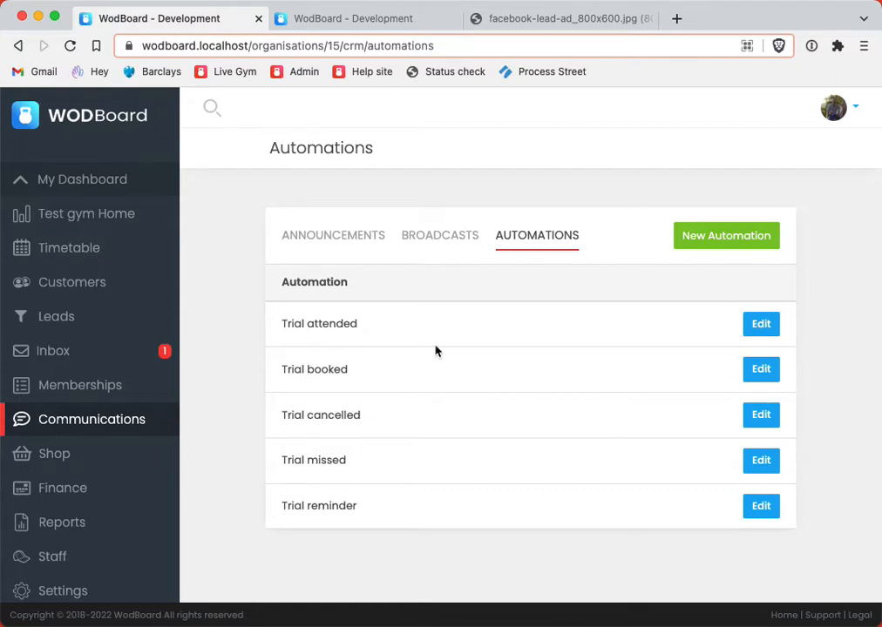
Reopen the new automation templates and compare the Trials and Appointment categories
{"action": "left_click", "coordinate": [689, 237]}
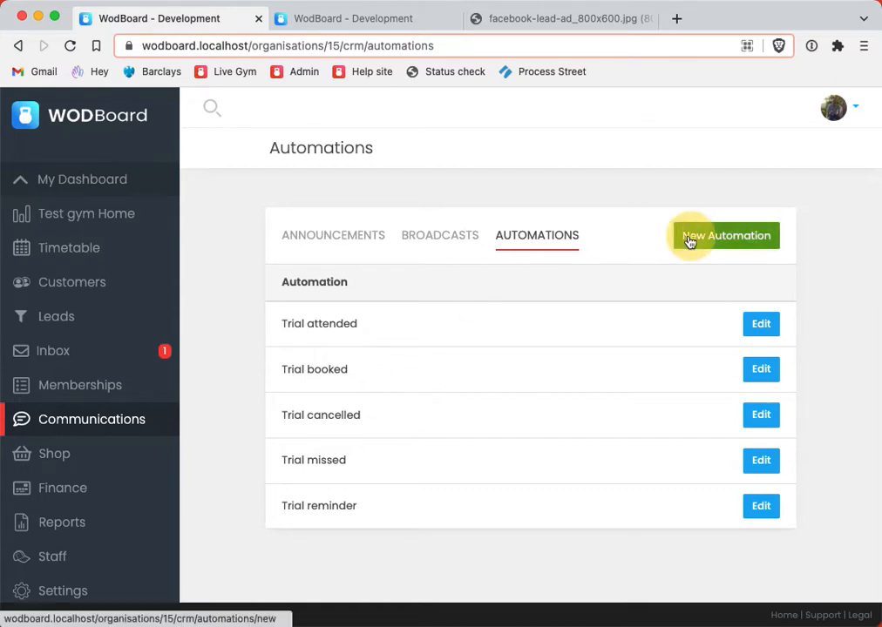
{"action": "left_click", "coordinate": [163, 259]}
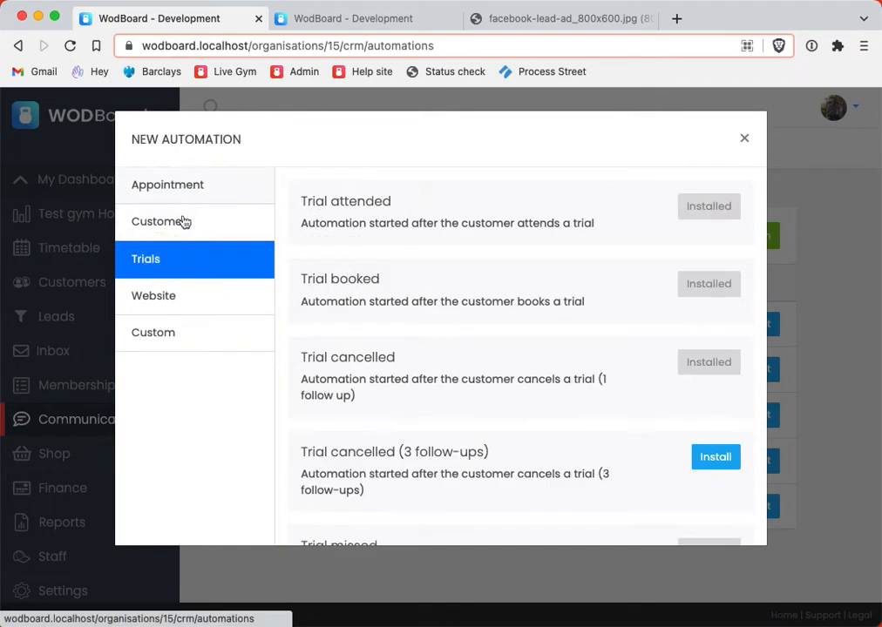
{"action": "left_click", "coordinate": [192, 186]}
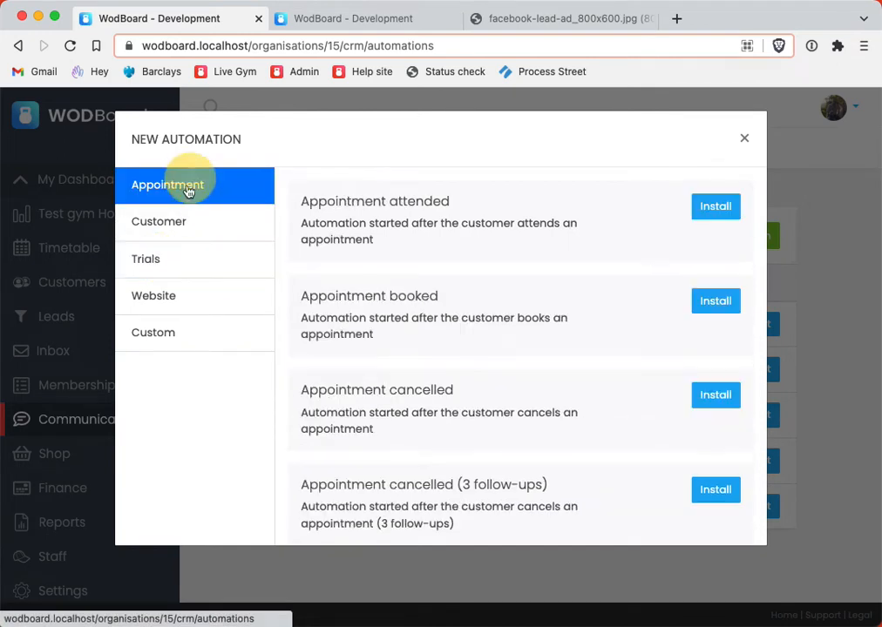
{"action": "left_click", "coordinate": [187, 264]}
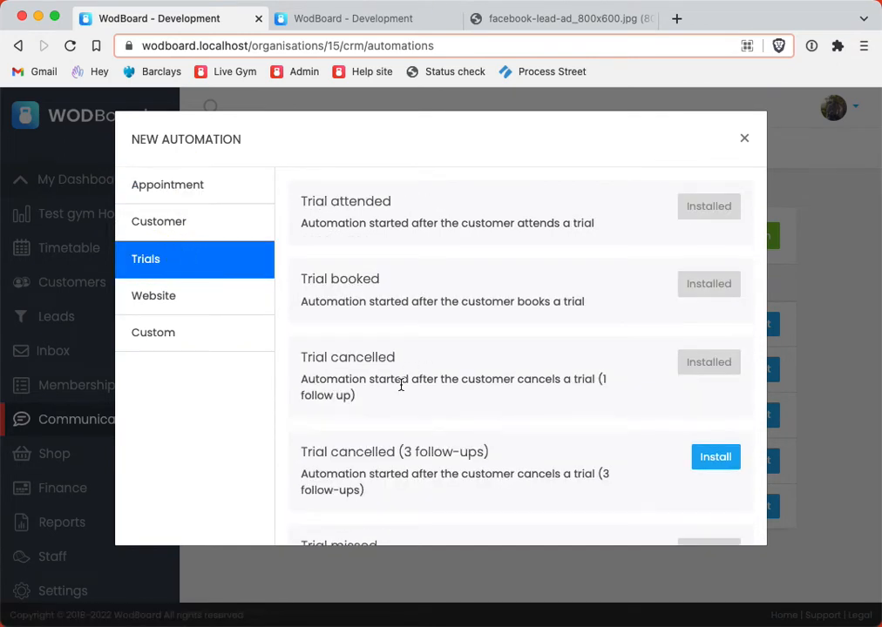
Open a custom automation from scratch, look through the Lead and Customer triggers it can use, and close it without saving
{"action": "left_click", "coordinate": [171, 334]}
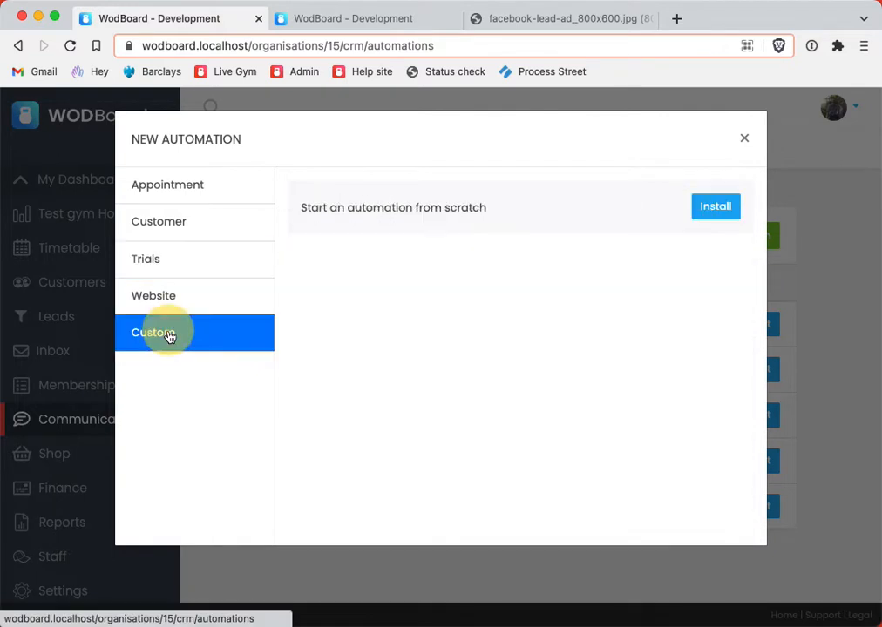
{"action": "left_click", "coordinate": [716, 206]}
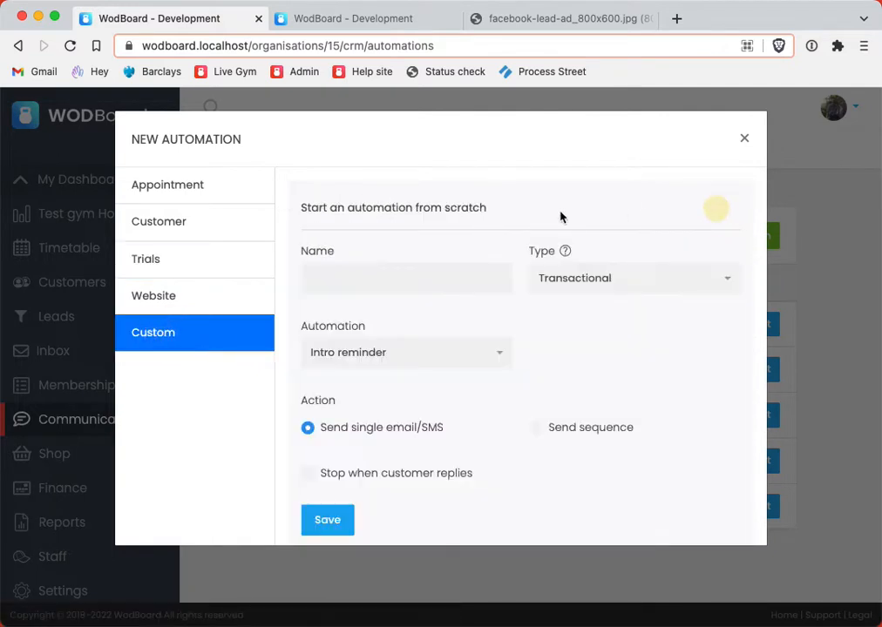
{"action": "left_click", "coordinate": [438, 357]}
{"action": "scroll", "coordinate": [426, 397], "scroll_direction": "down", "scroll_amount": 5}
{"action": "scroll", "coordinate": [425, 402], "scroll_direction": "up", "scroll_amount": 5}
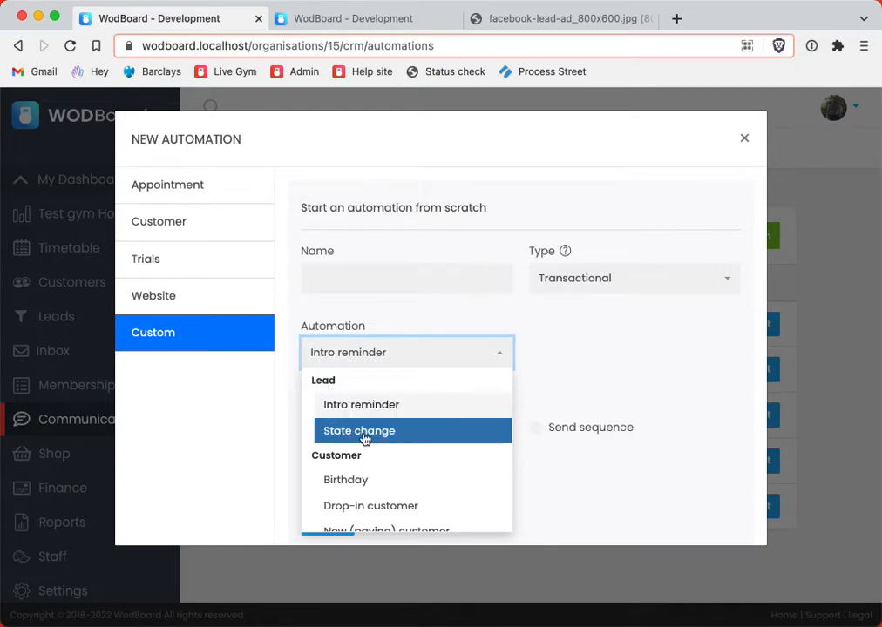
{"action": "scroll", "coordinate": [383, 435], "scroll_direction": "down", "scroll_amount": 3}
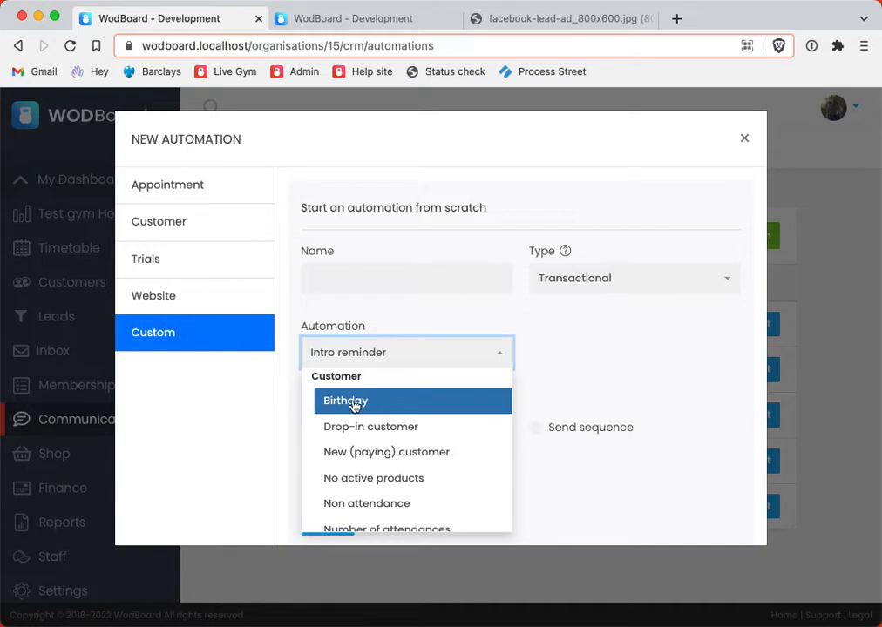
{"action": "scroll", "coordinate": [381, 408], "scroll_direction": "down", "scroll_amount": 2}
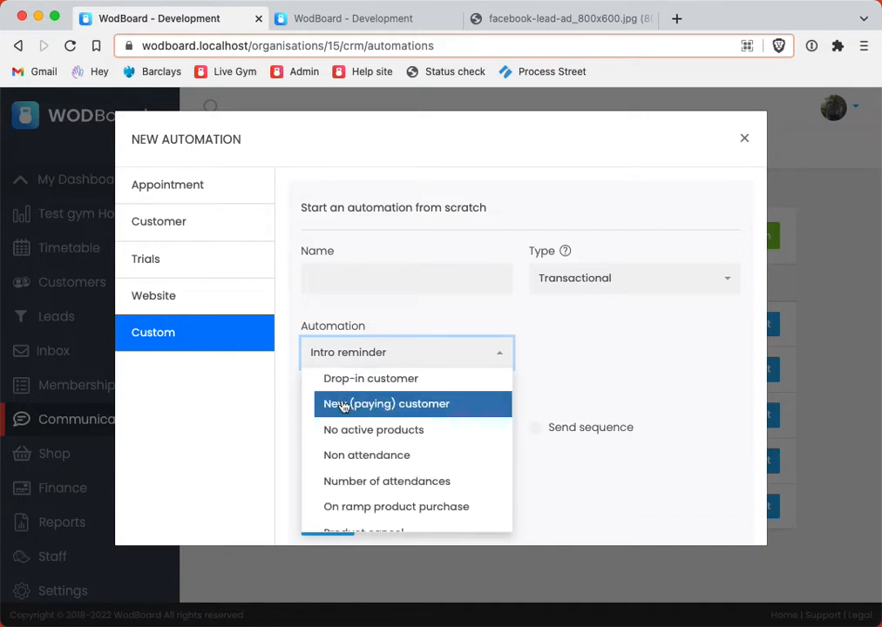
{"action": "scroll", "coordinate": [385, 408], "scroll_direction": "down", "scroll_amount": 2}
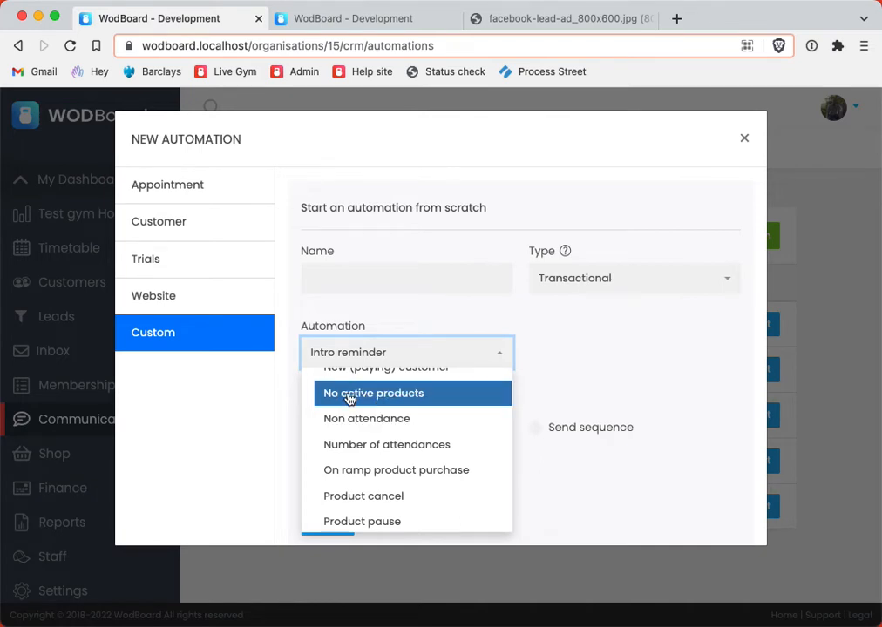
{"action": "scroll", "coordinate": [431, 404], "scroll_direction": "down", "scroll_amount": 1}
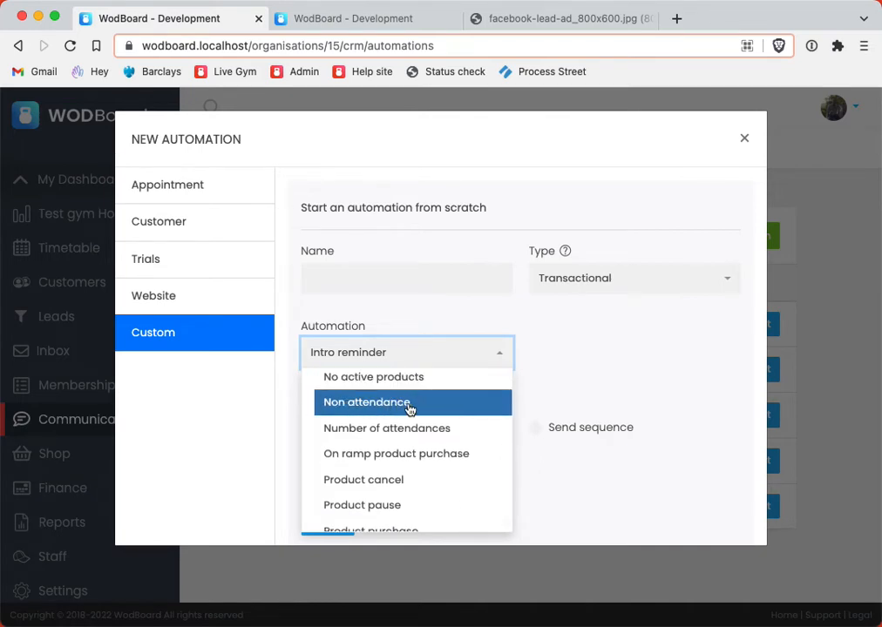
{"action": "scroll", "coordinate": [405, 408], "scroll_direction": "down", "scroll_amount": 1}
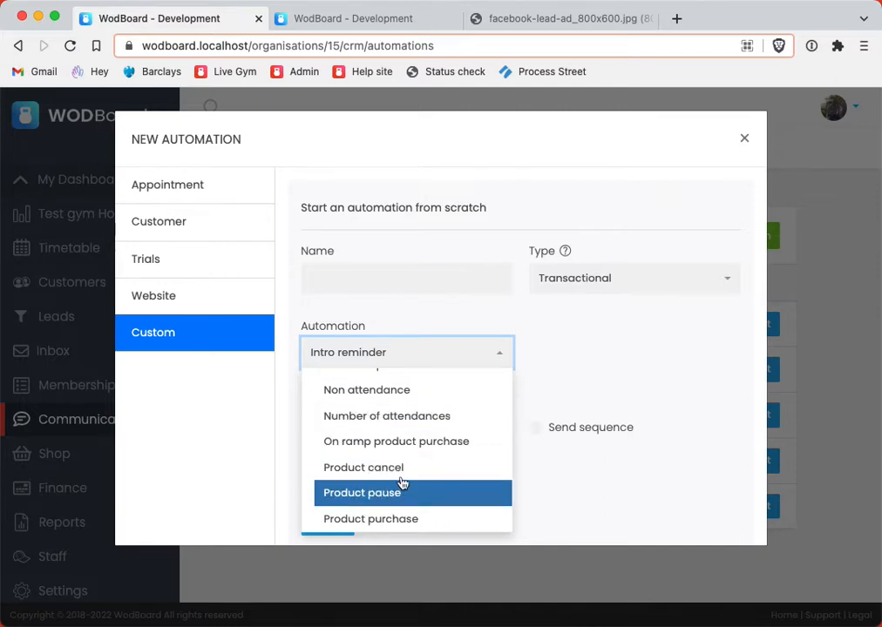
{"action": "left_click", "coordinate": [614, 392]}
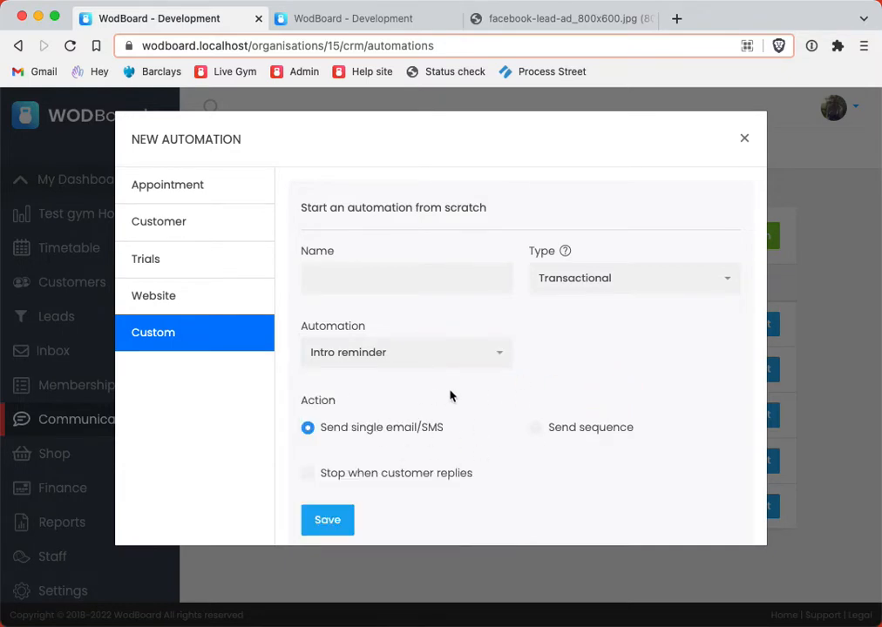
{"action": "left_click", "coordinate": [744, 140]}
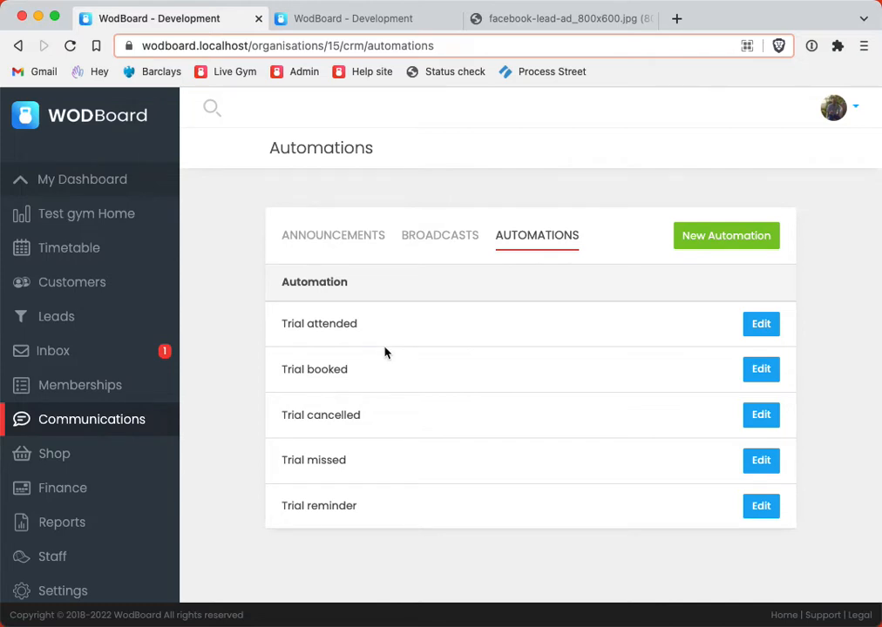
Browse the Customer templates for a new automation and install the Birthday automation
{"action": "left_click", "coordinate": [704, 240]}
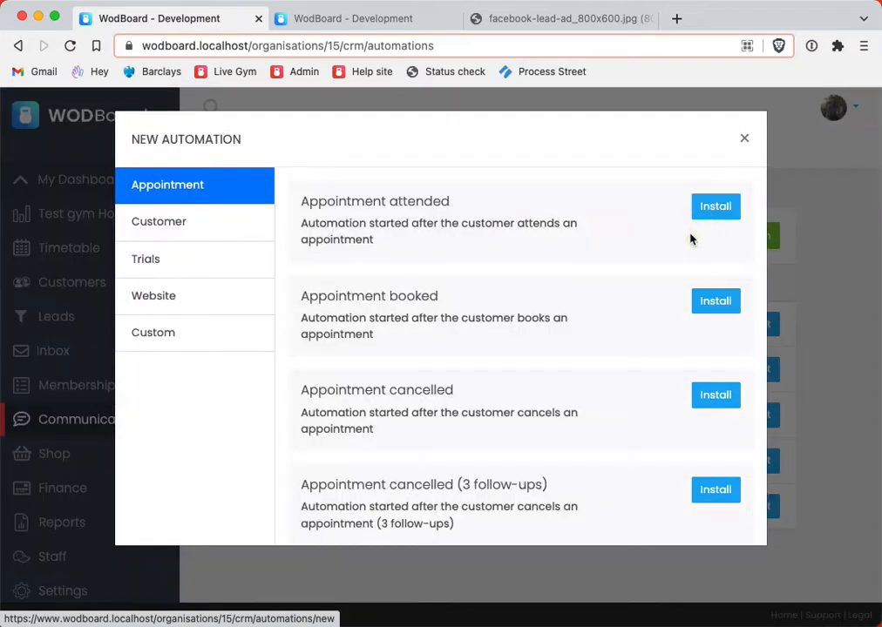
{"action": "left_click", "coordinate": [195, 224]}
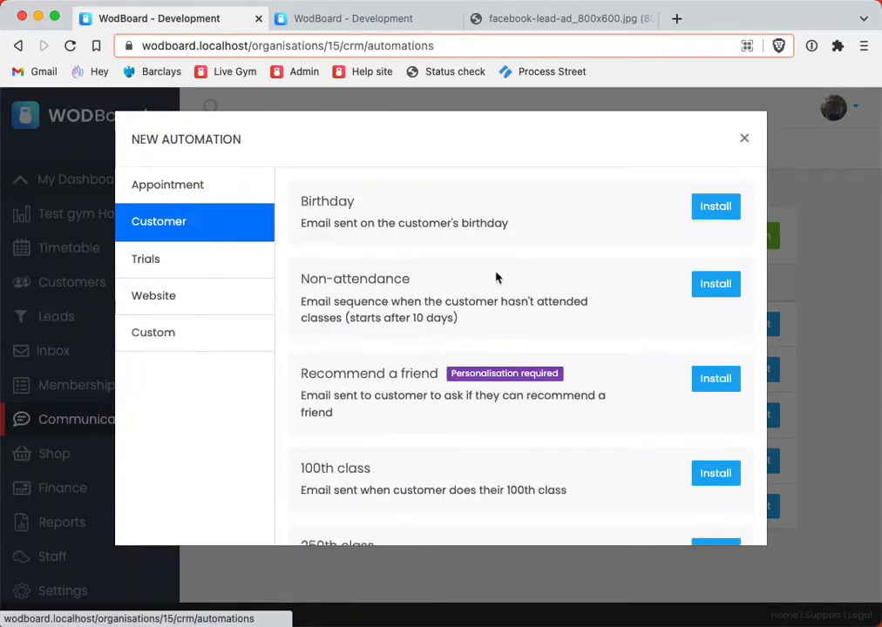
{"action": "scroll", "coordinate": [520, 281], "scroll_direction": "down", "scroll_amount": 5}
{"action": "scroll", "coordinate": [522, 287], "scroll_direction": "up", "scroll_amount": 5}
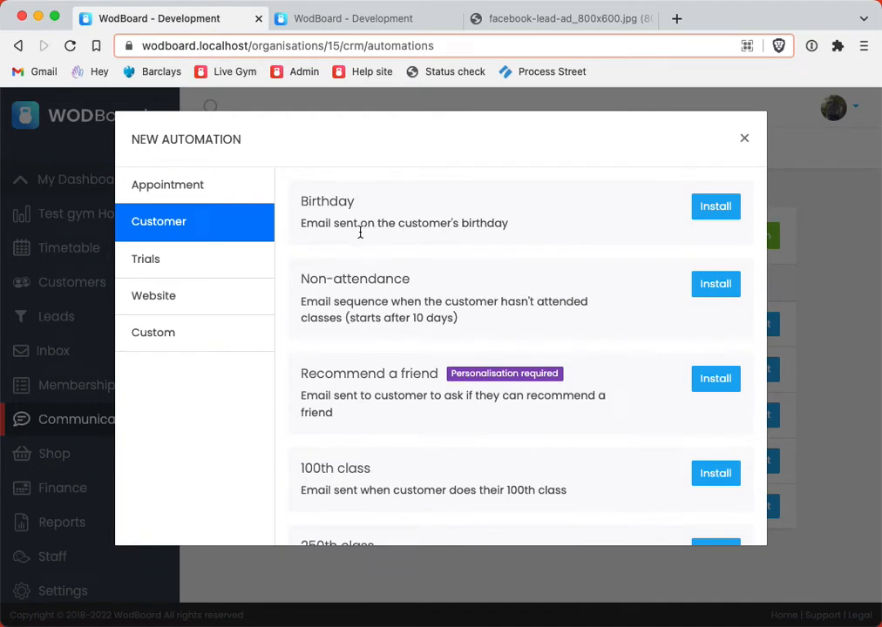
{"action": "left_click", "coordinate": [713, 212]}
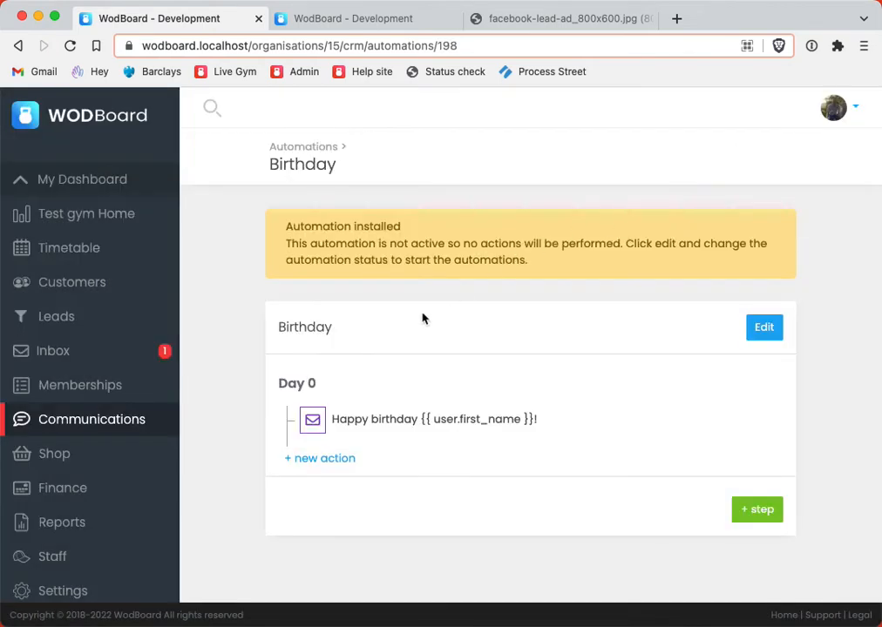
Check the Day 0 birthday email's text and its preview, close it unchanged, and return to the automations list
{"action": "left_click", "coordinate": [388, 419]}
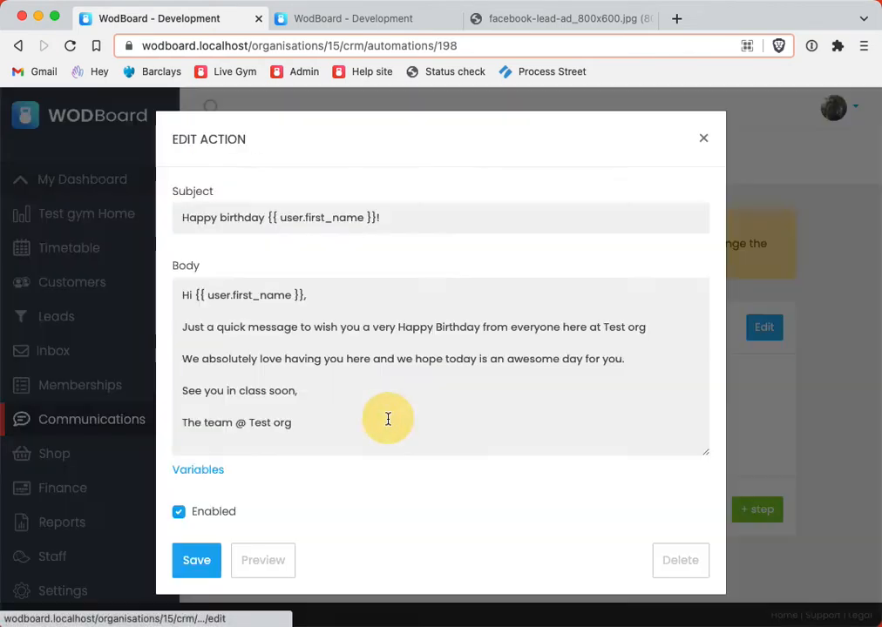
{"action": "left_click", "coordinate": [279, 570]}
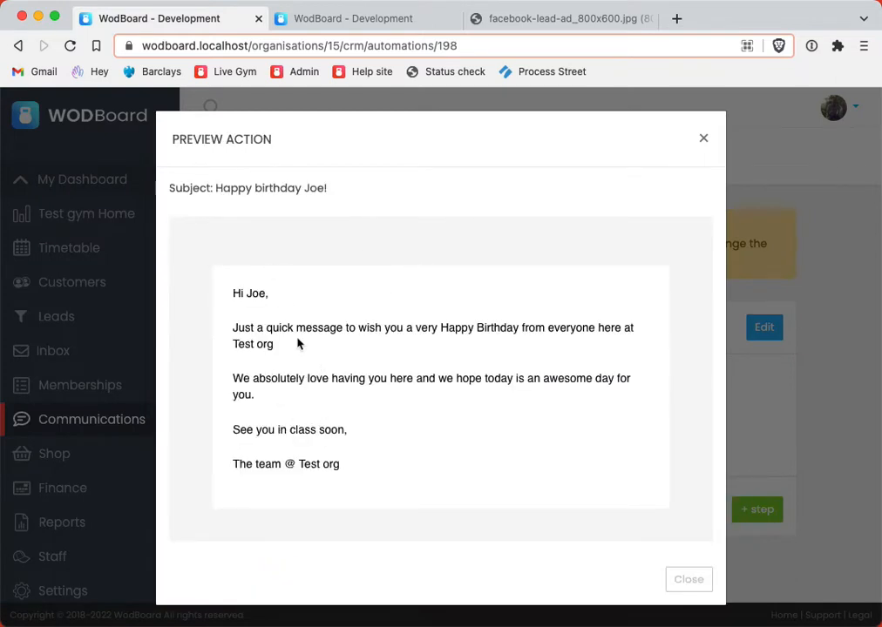
{"action": "left_click_drag", "start_coordinate": [232, 294], "coordinate": [377, 444]}
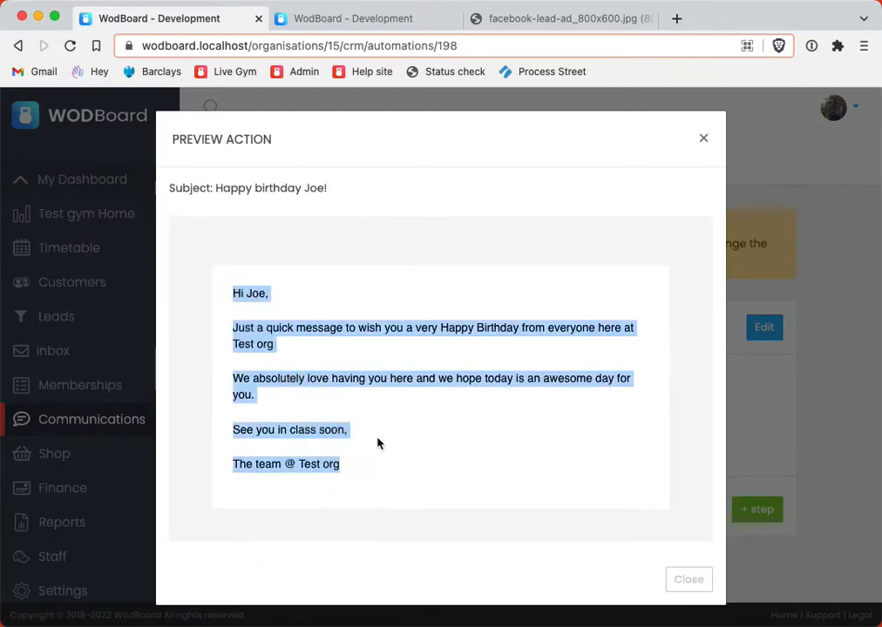
{"action": "left_click", "coordinate": [679, 571]}
{"action": "left_click", "coordinate": [703, 139]}
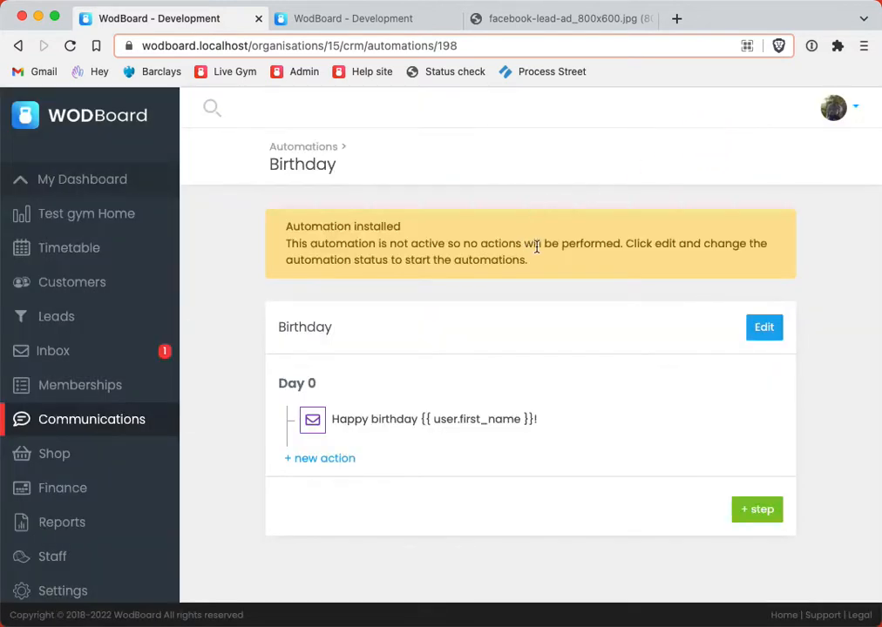
{"action": "left_click", "coordinate": [362, 430]}
{"action": "left_click", "coordinate": [700, 144]}
{"action": "left_click", "coordinate": [305, 150]}
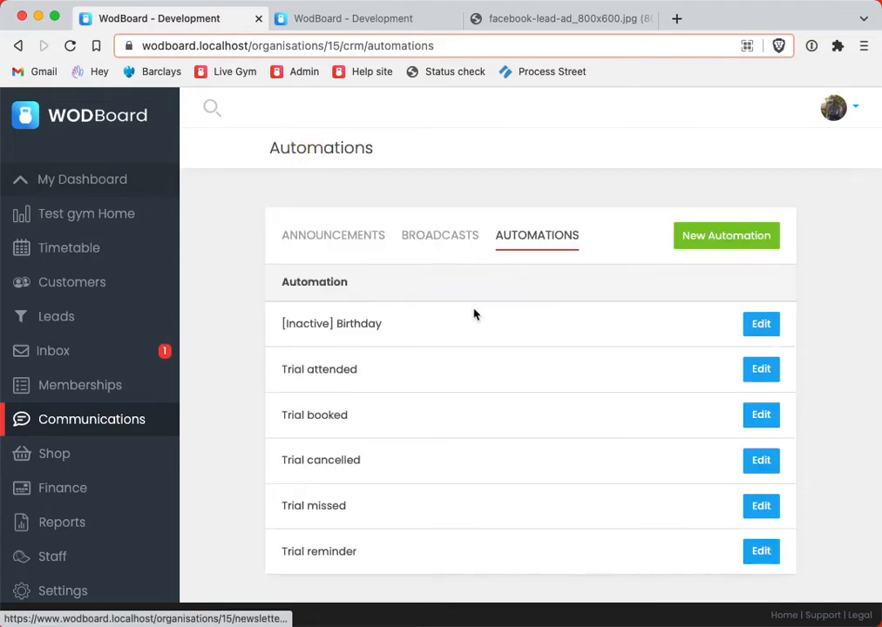
Set the Birthday automation to active, save it, and return to the automations list
{"action": "double_click", "coordinate": [314, 326]}
{"action": "left_click_drag", "start_coordinate": [368, 328], "coordinate": [566, 342]}
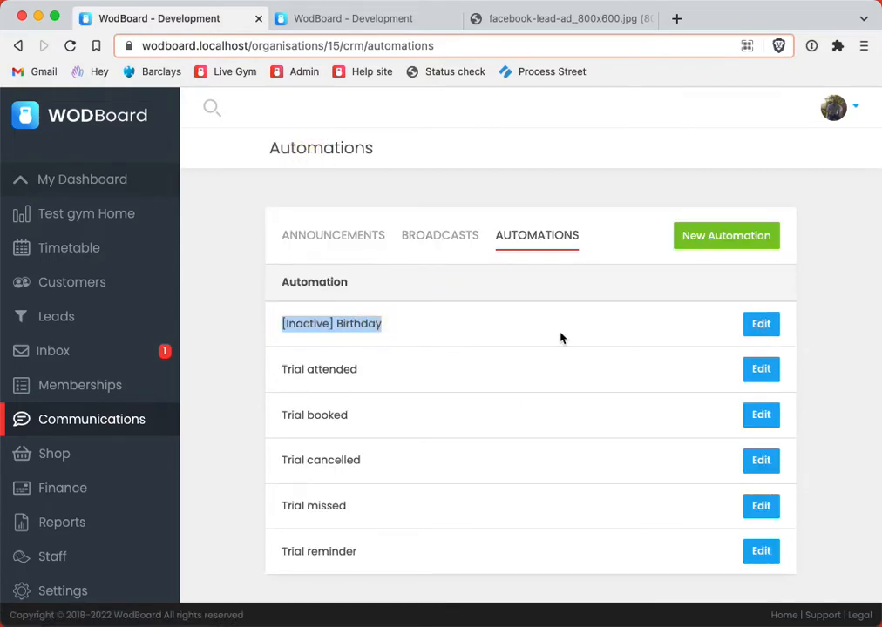
{"action": "left_click", "coordinate": [523, 334]}
{"action": "left_click", "coordinate": [760, 325]}
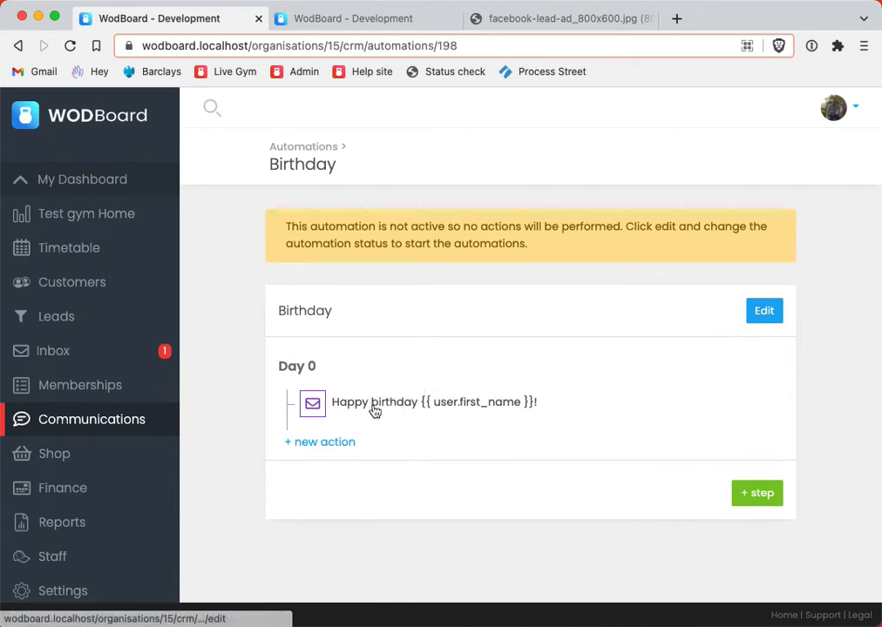
{"action": "left_click", "coordinate": [763, 313]}
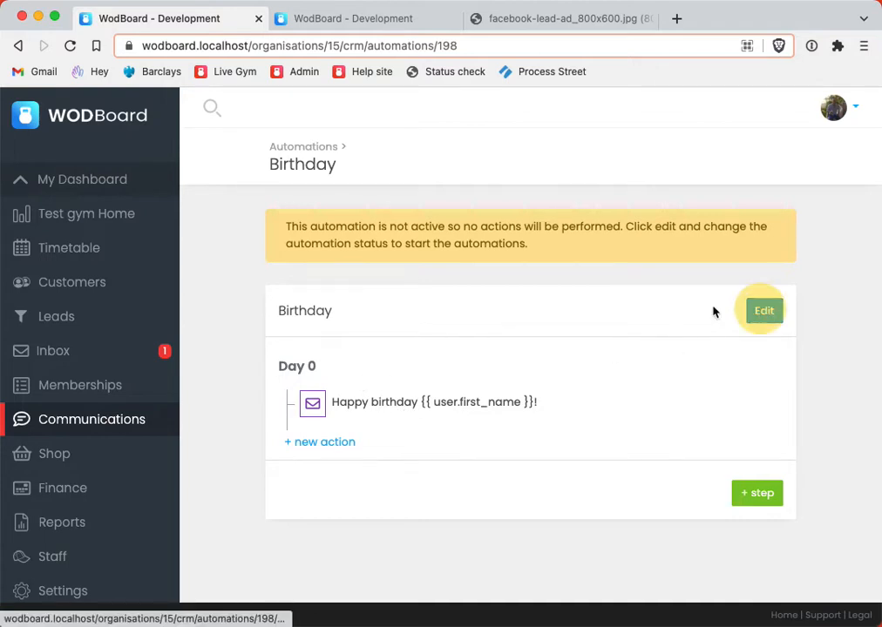
{"action": "left_click", "coordinate": [281, 358]}
{"action": "left_click", "coordinate": [277, 406]}
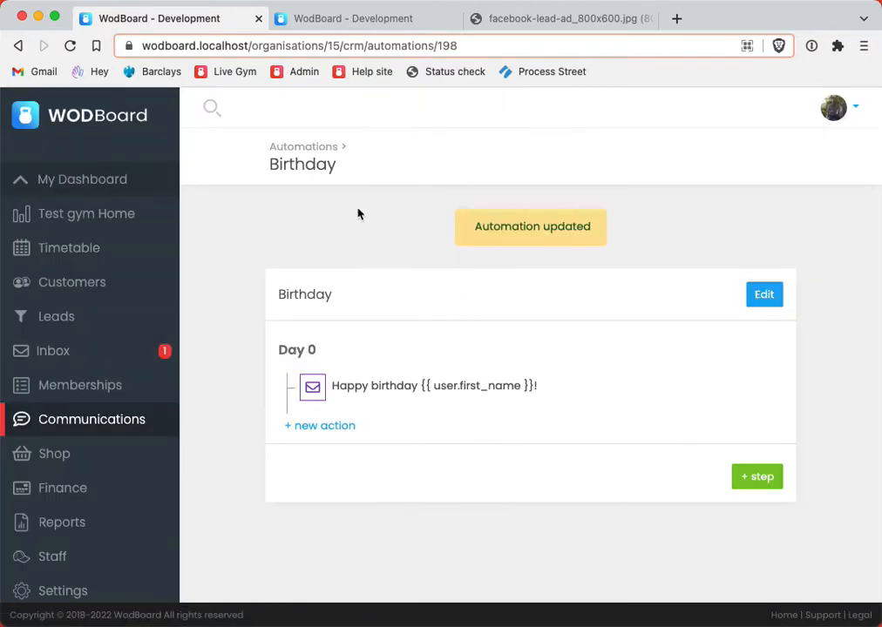
{"action": "left_click", "coordinate": [310, 150]}
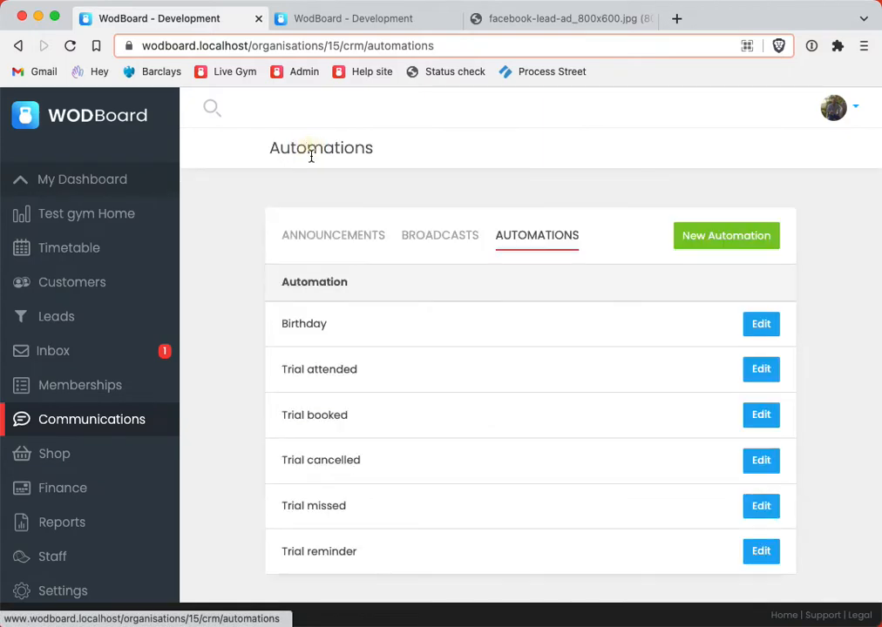
Install the Non-attendance automation from the Customer templates
{"action": "left_click", "coordinate": [713, 236]}
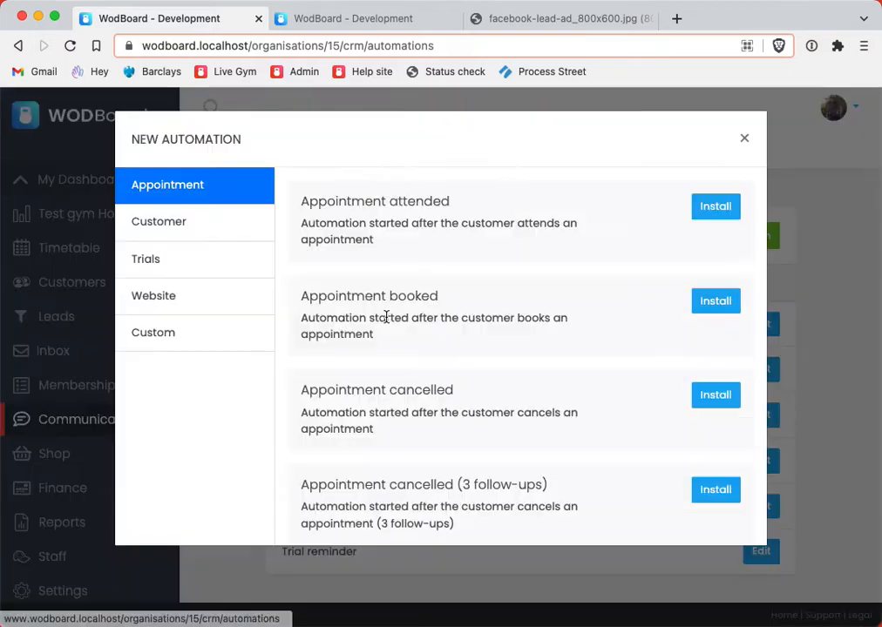
{"action": "left_click", "coordinate": [194, 225]}
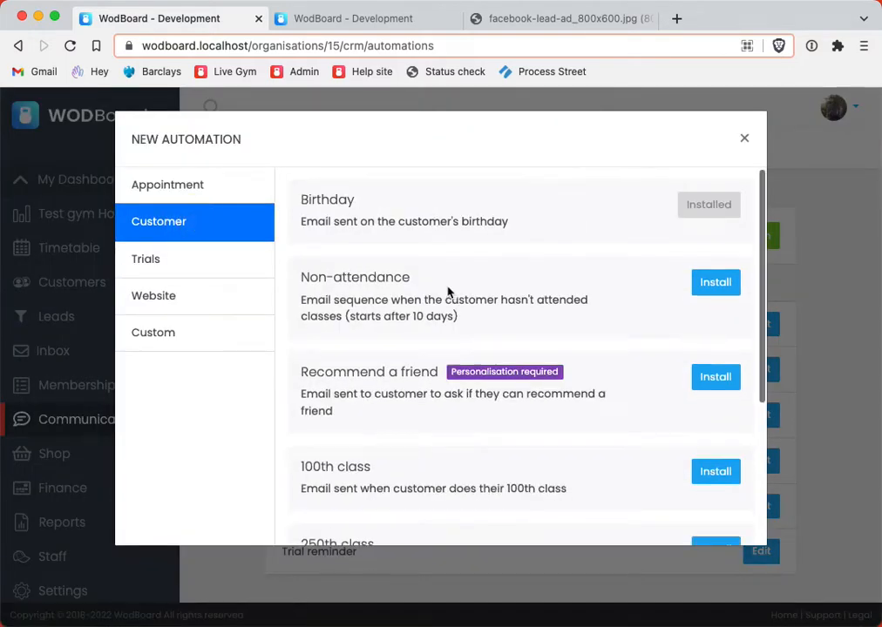
{"action": "scroll", "coordinate": [384, 283], "scroll_direction": "down", "scroll_amount": 1}
{"action": "left_click_drag", "start_coordinate": [322, 278], "coordinate": [472, 282]}
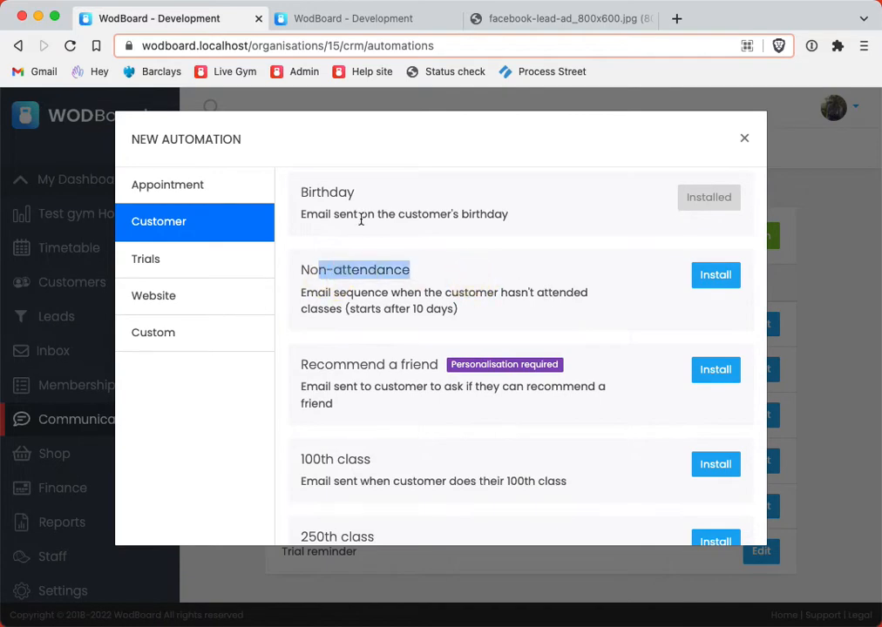
{"action": "scroll", "coordinate": [365, 235], "scroll_direction": "up", "scroll_amount": 1}
{"action": "left_click", "coordinate": [724, 284]}
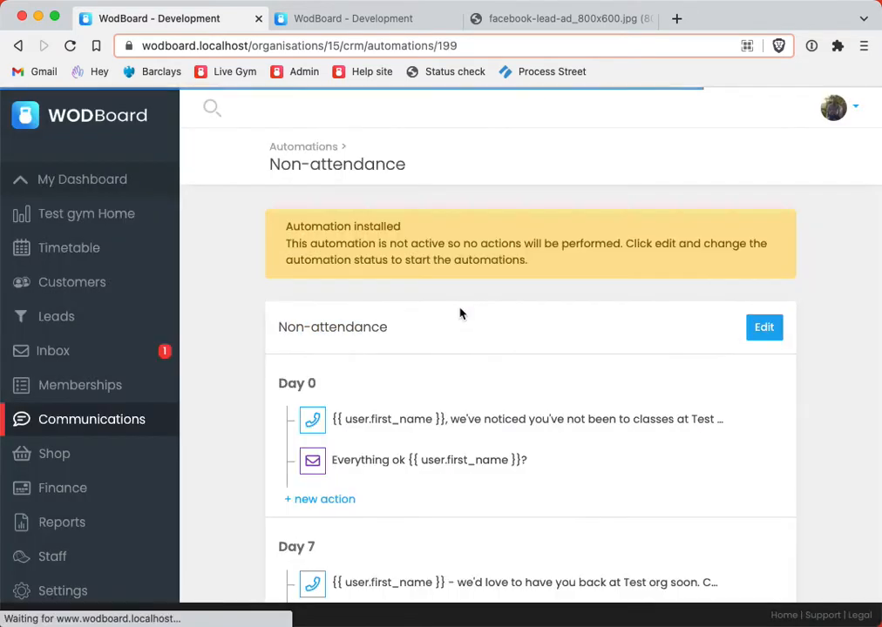
Review the Non-attendance automation's day-by-day sequence and its entry condition, leaving the settings unchanged
{"action": "scroll", "coordinate": [446, 348], "scroll_direction": "down", "scroll_amount": 2}
{"action": "scroll", "coordinate": [448, 347], "scroll_direction": "down", "scroll_amount": 5}
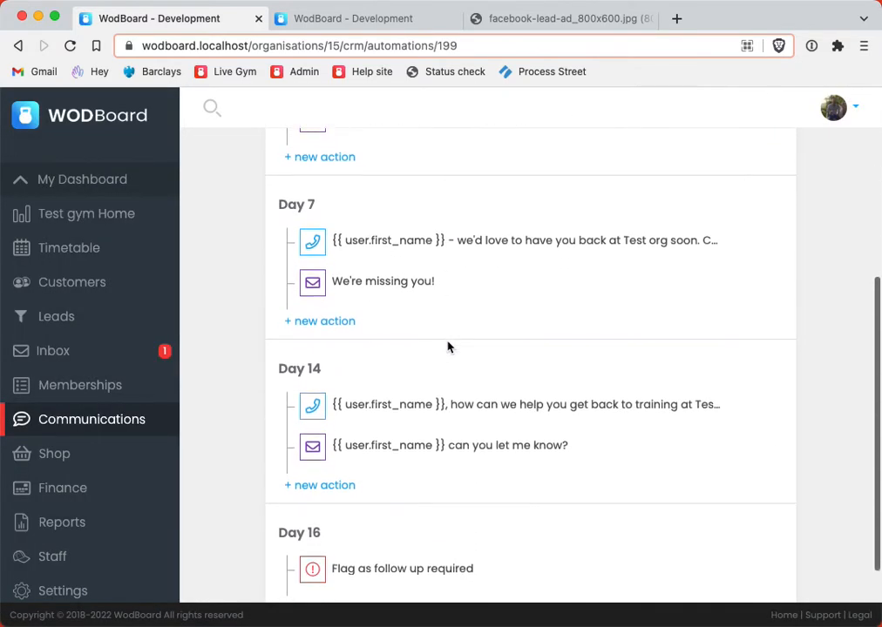
{"action": "scroll", "coordinate": [449, 347], "scroll_direction": "up", "scroll_amount": 3}
{"action": "scroll", "coordinate": [449, 347], "scroll_direction": "up", "scroll_amount": 2}
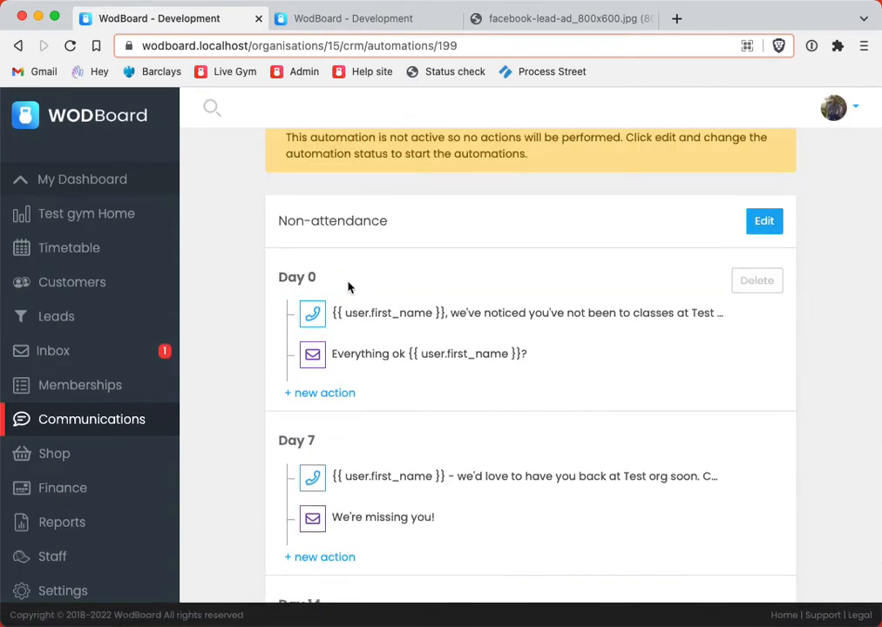
{"action": "left_click", "coordinate": [763, 224]}
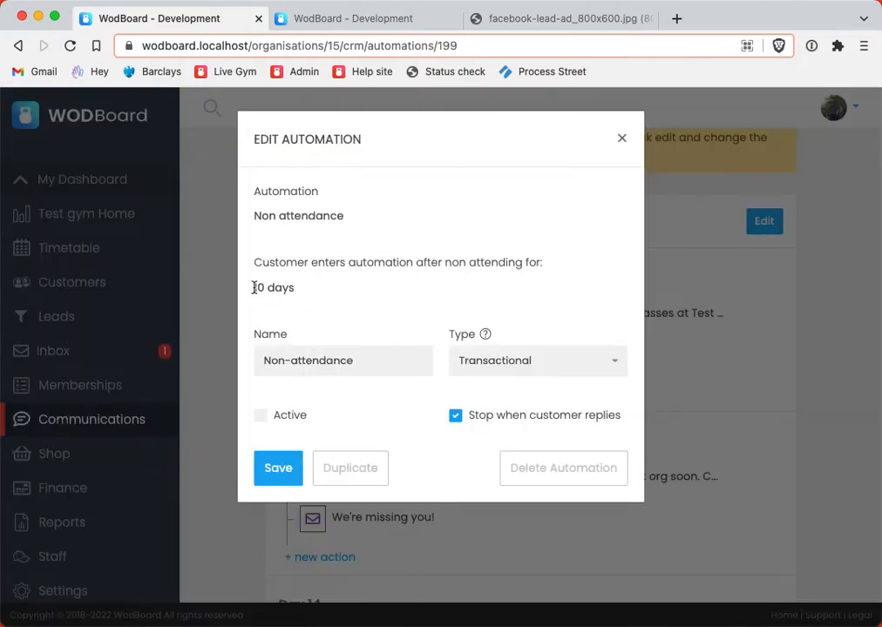
{"action": "left_click_drag", "start_coordinate": [253, 287], "coordinate": [321, 288]}
{"action": "left_click", "coordinate": [621, 139]}
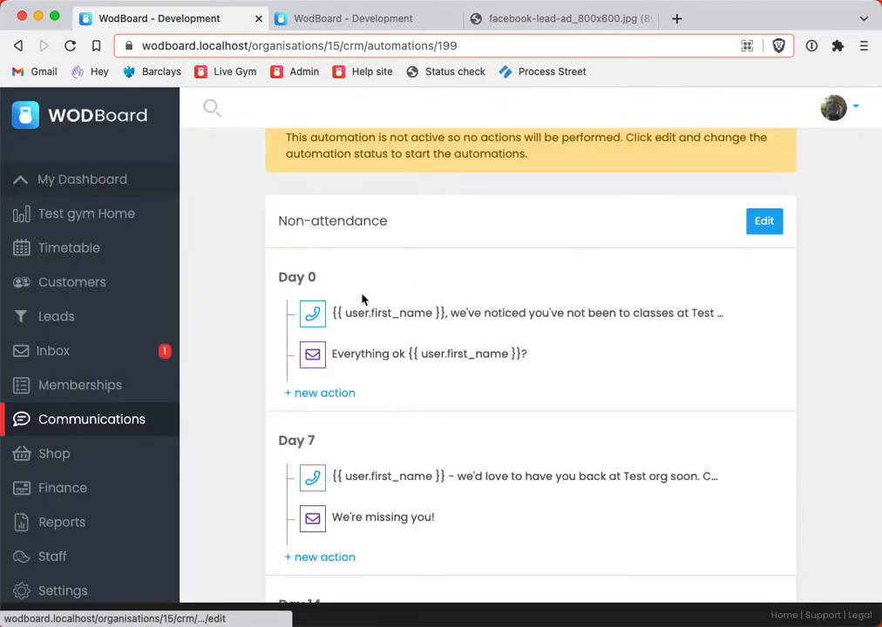
Check the Day 0 text message with its preview and the Day 7 text message, closing both unchanged
{"action": "left_click", "coordinate": [415, 310]}
{"action": "left_click", "coordinate": [260, 494]}
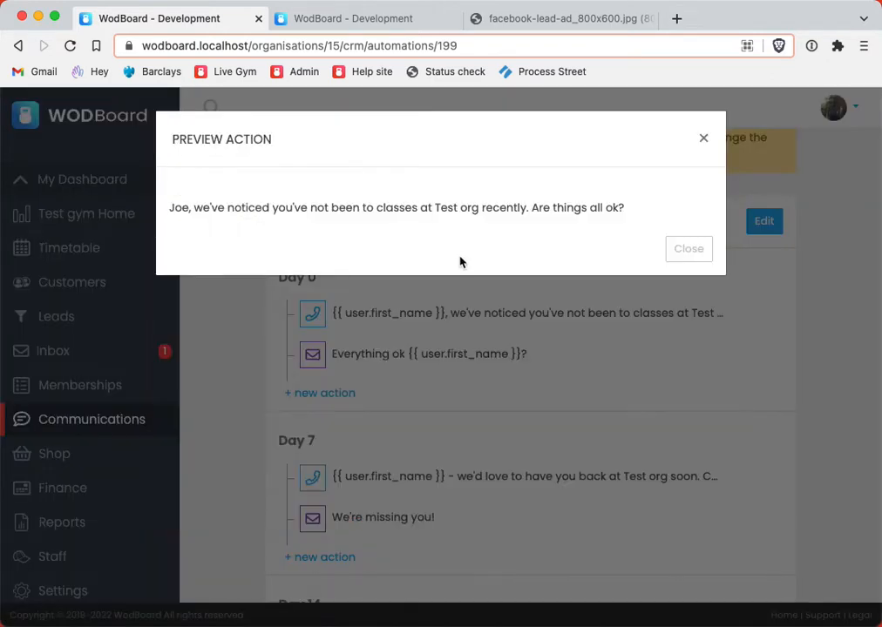
{"action": "left_click", "coordinate": [703, 139]}
{"action": "left_click", "coordinate": [702, 138]}
{"action": "scroll", "coordinate": [489, 230], "scroll_direction": "down", "scroll_amount": 5}
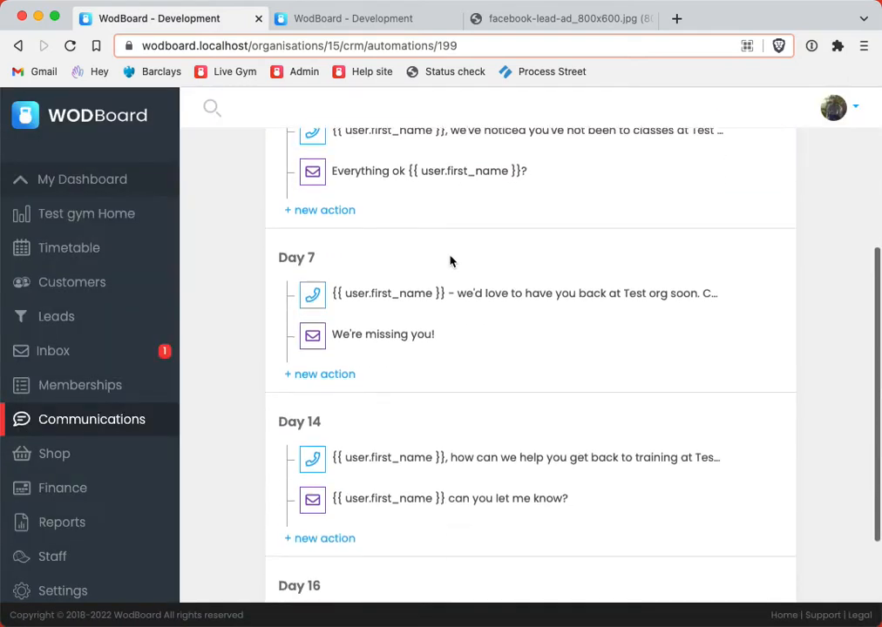
{"action": "left_click", "coordinate": [414, 267]}
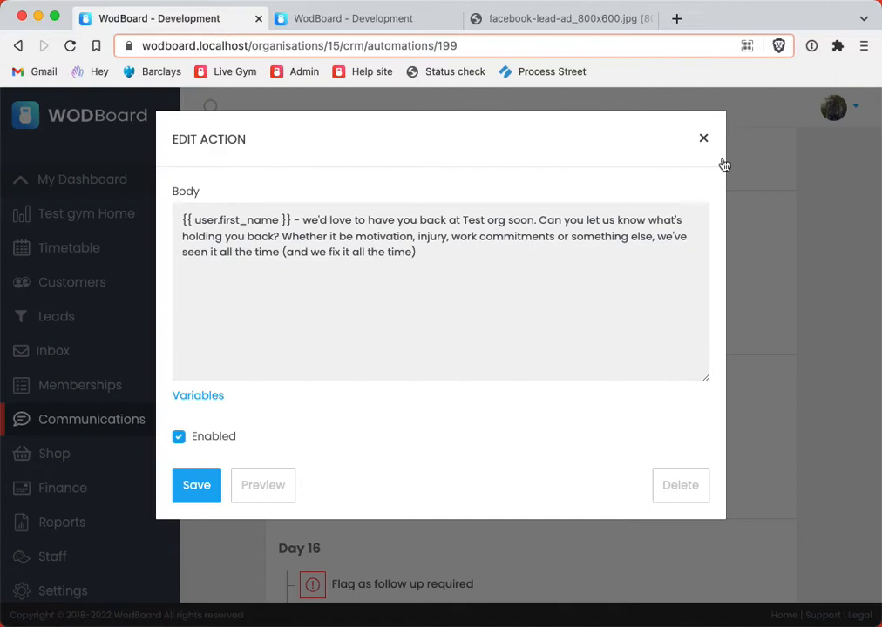
{"action": "left_click", "coordinate": [703, 140]}
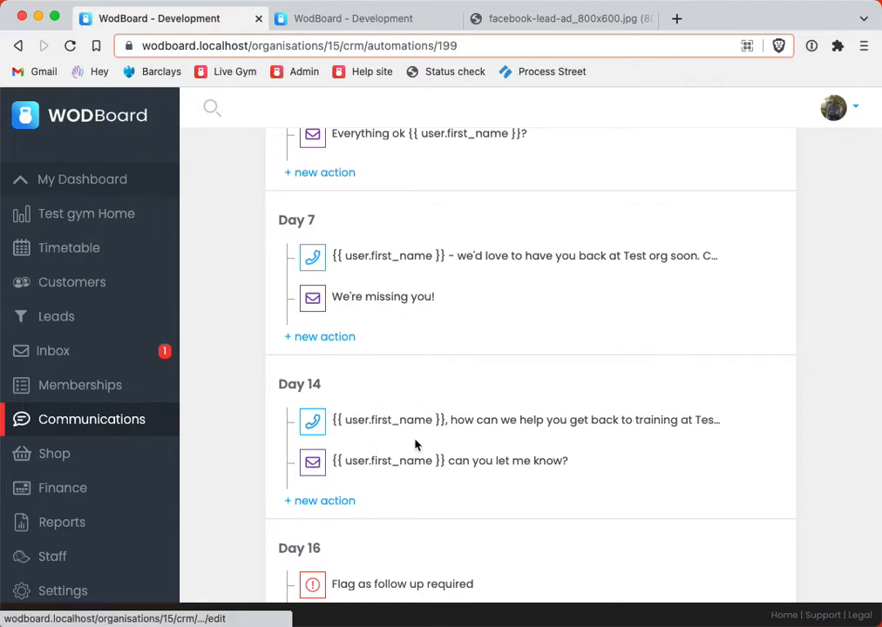
Look over the Non-attendance follow-ups through Day 16 and read the Day 14 email, closing it unchanged
{"action": "scroll", "coordinate": [352, 229], "scroll_direction": "down", "scroll_amount": 3}
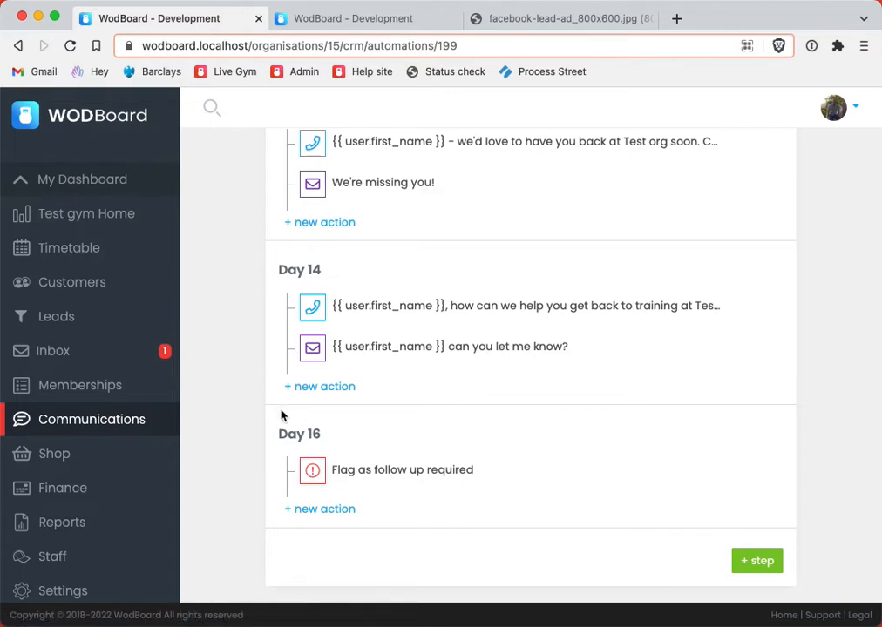
{"action": "scroll", "coordinate": [272, 374], "scroll_direction": "up", "scroll_amount": 5}
{"action": "scroll", "coordinate": [271, 375], "scroll_direction": "down", "scroll_amount": 3}
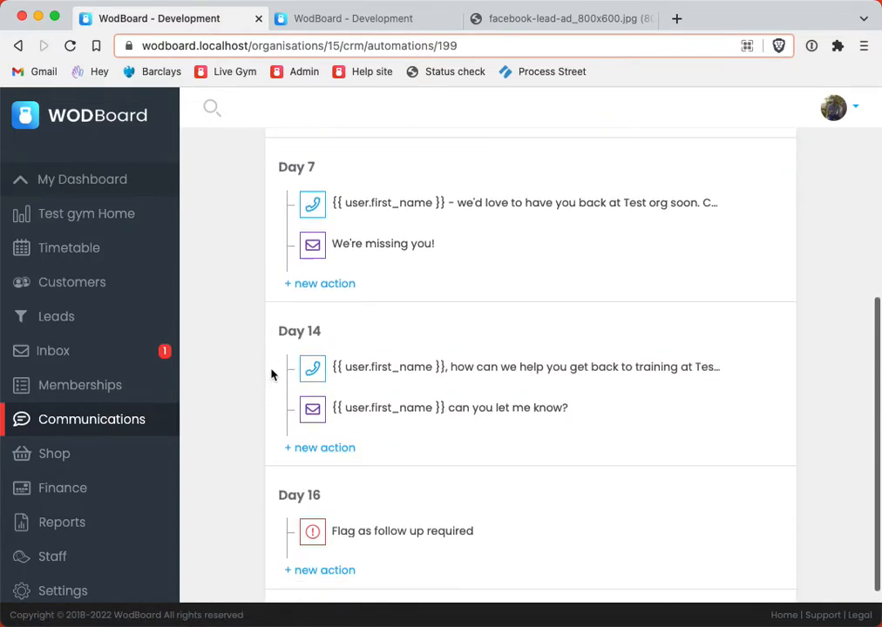
{"action": "scroll", "coordinate": [271, 375], "scroll_direction": "down", "scroll_amount": 2}
{"action": "scroll", "coordinate": [271, 375], "scroll_direction": "up", "scroll_amount": 2}
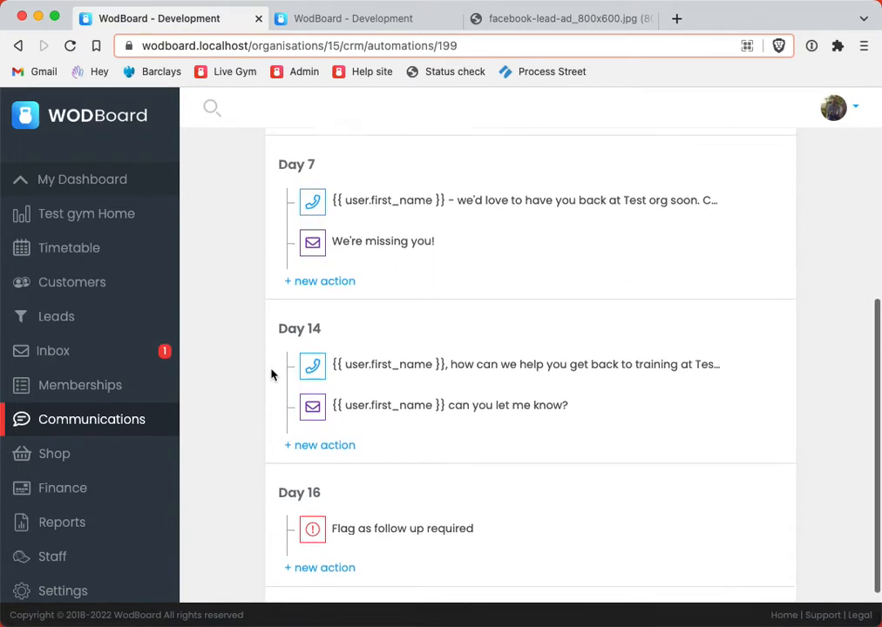
{"action": "scroll", "coordinate": [271, 375], "scroll_direction": "up", "scroll_amount": 2}
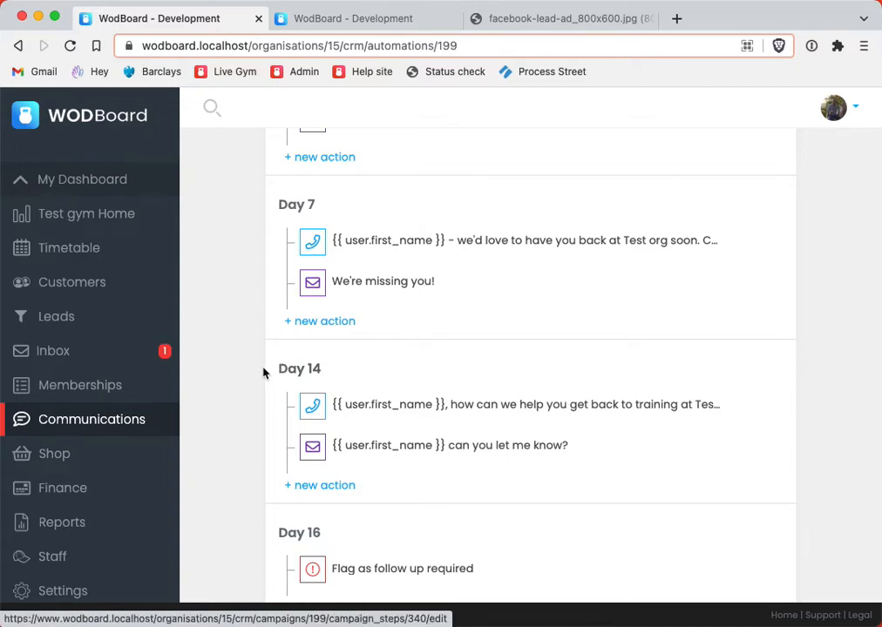
{"action": "left_click", "coordinate": [381, 450]}
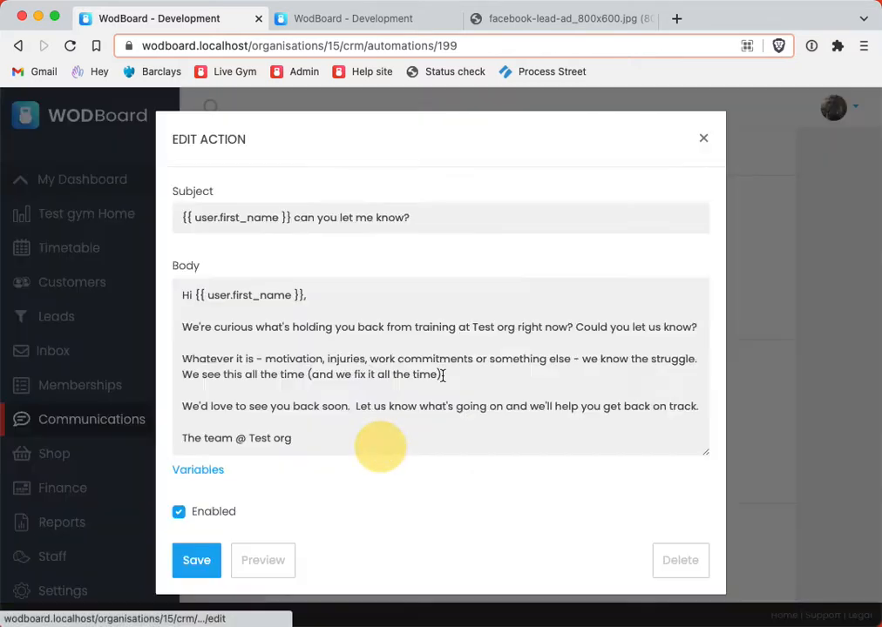
{"action": "left_click", "coordinate": [704, 139]}
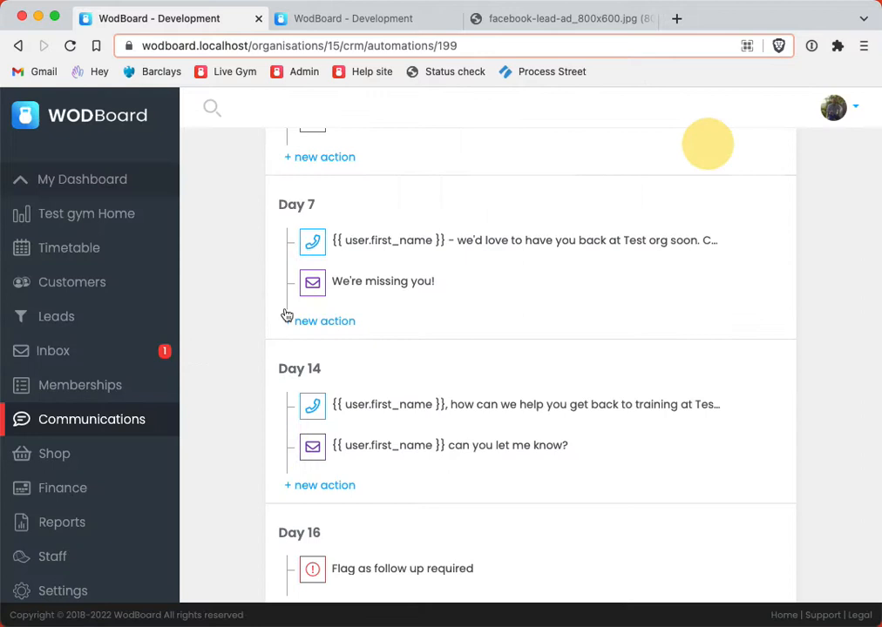
Open the Day 14 step's timing, cancel without changing it, and return to the automations list
{"action": "left_click", "coordinate": [318, 368]}
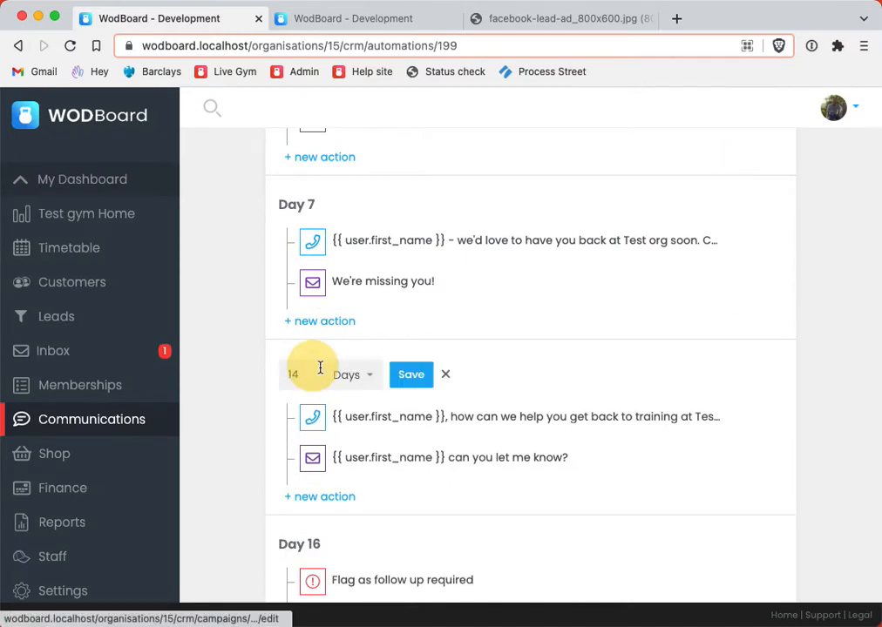
{"action": "left_click", "coordinate": [447, 376]}
{"action": "scroll", "coordinate": [328, 363], "scroll_direction": "down", "scroll_amount": 3}
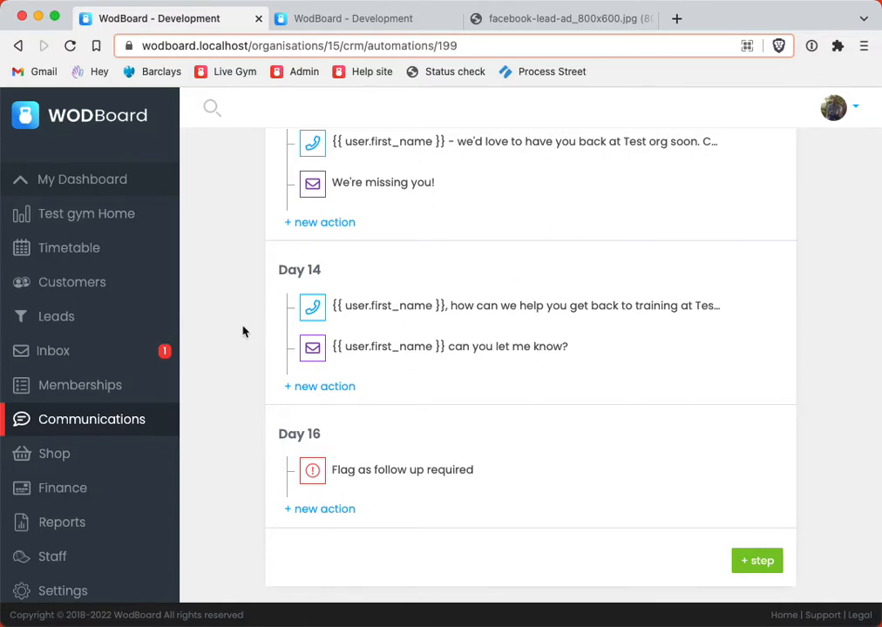
{"action": "scroll", "coordinate": [261, 349], "scroll_direction": "up", "scroll_amount": 1}
{"action": "scroll", "coordinate": [347, 267], "scroll_direction": "up", "scroll_amount": 5}
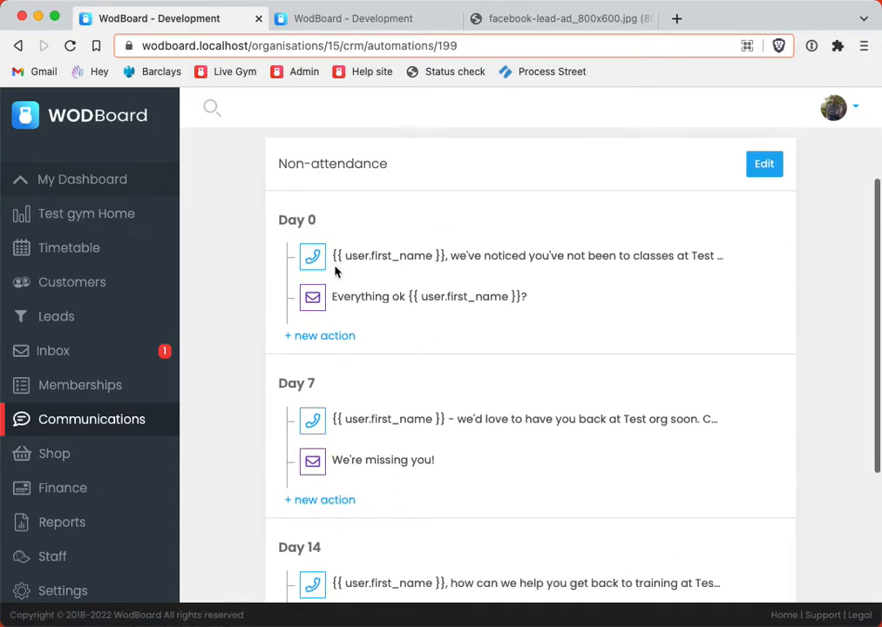
{"action": "left_click", "coordinate": [306, 151]}
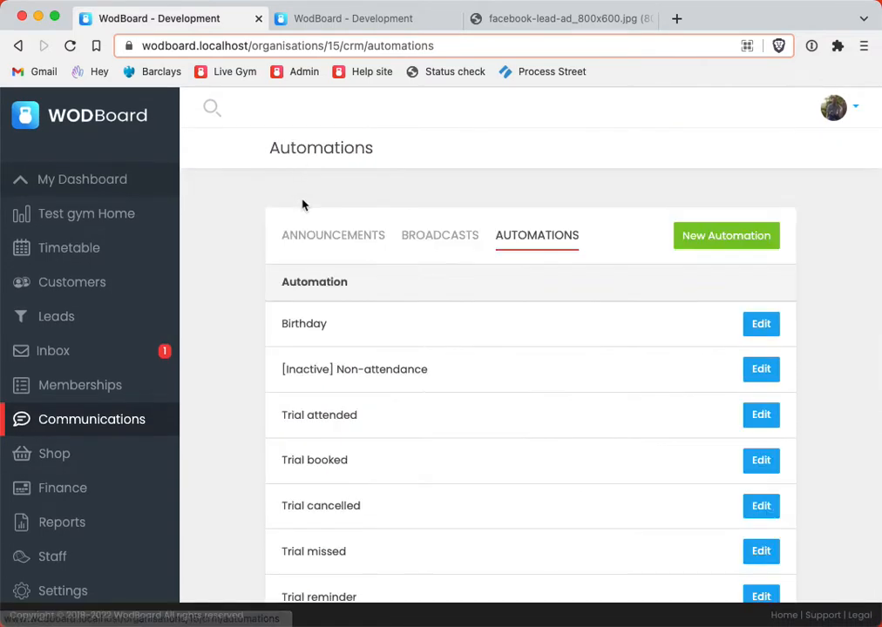
Install the Recommend a friend automation from the Customer templates and check its entry condition, leaving the settings unchanged
{"action": "left_click", "coordinate": [729, 235]}
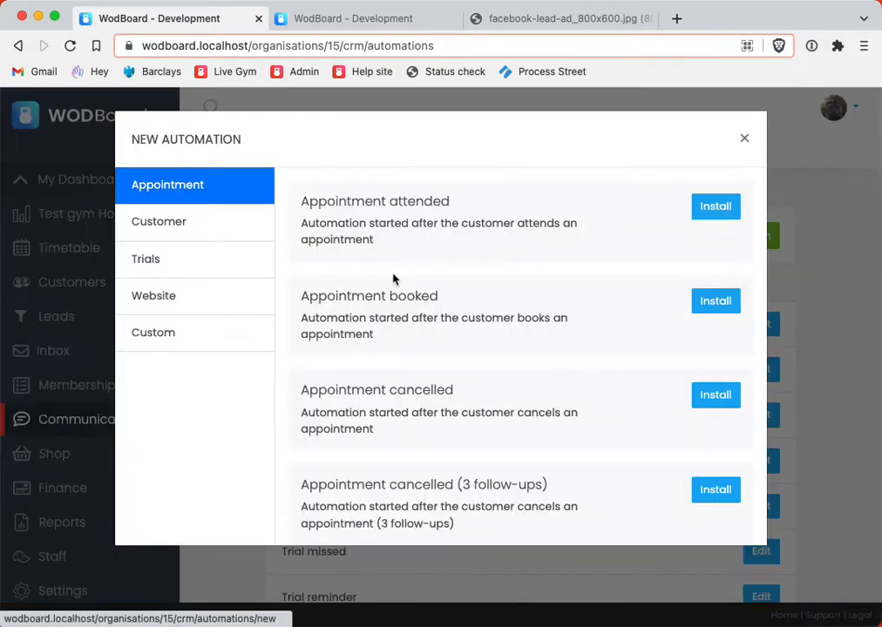
{"action": "left_click", "coordinate": [210, 232]}
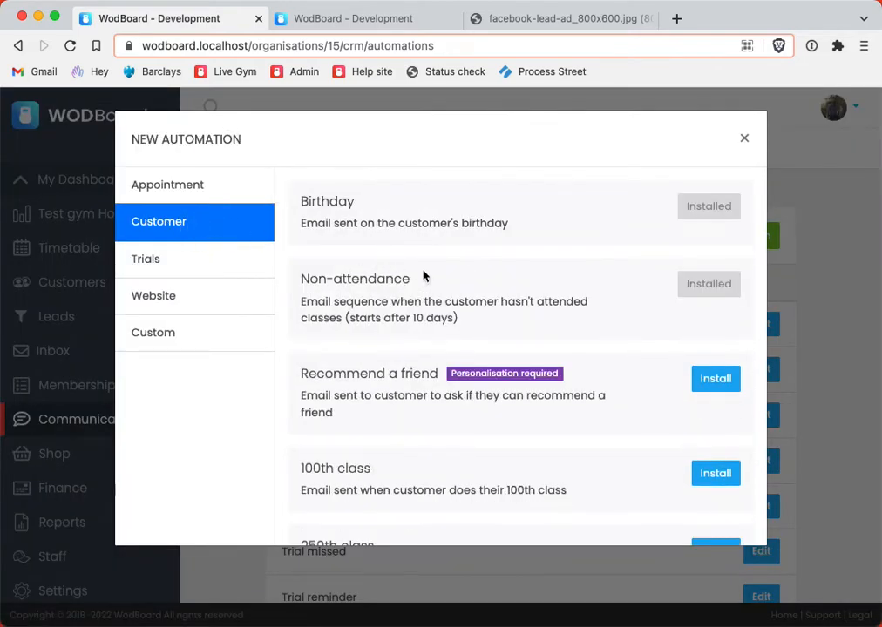
{"action": "scroll", "coordinate": [358, 266], "scroll_direction": "down", "scroll_amount": 2}
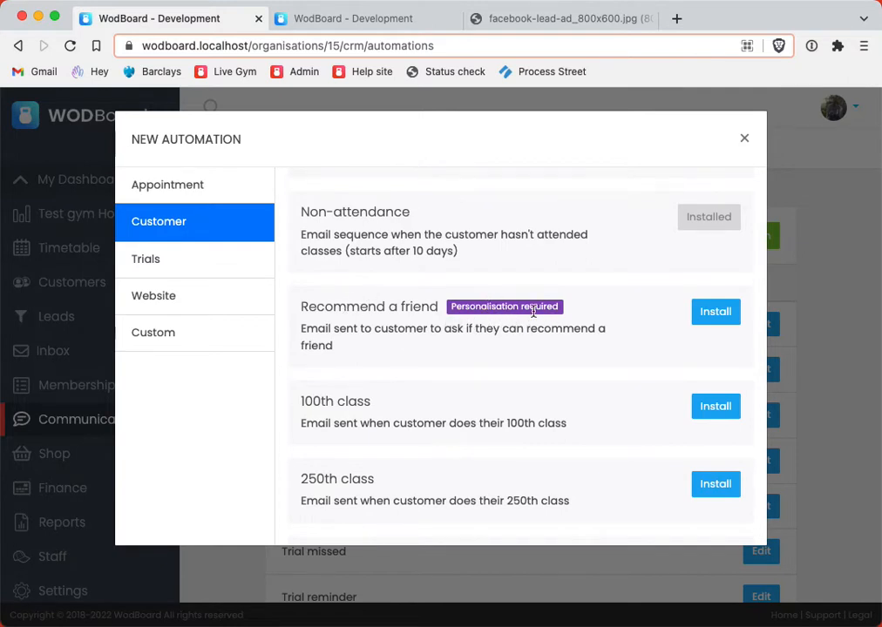
{"action": "left_click", "coordinate": [708, 312]}
{"action": "left_click", "coordinate": [758, 337]}
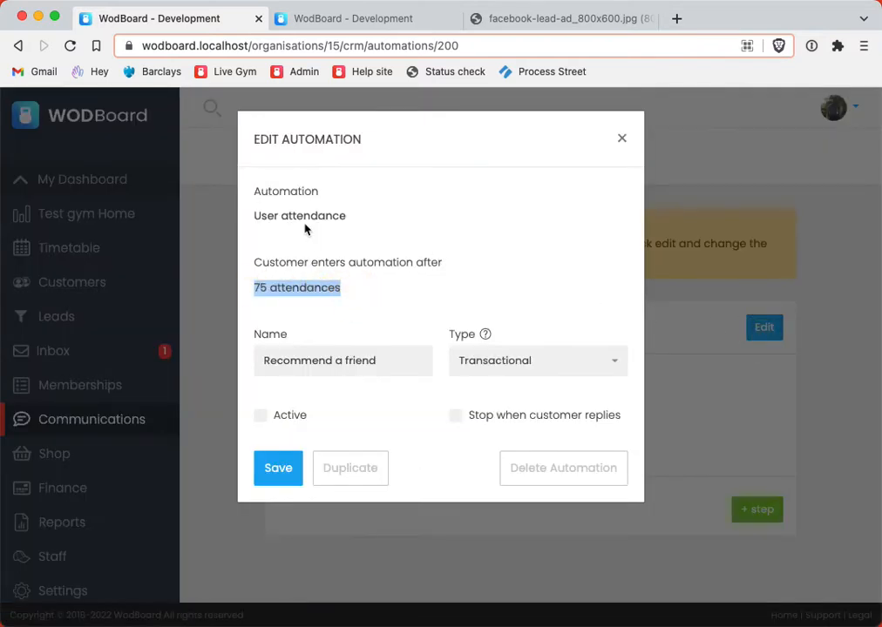
{"action": "left_click", "coordinate": [621, 137]}
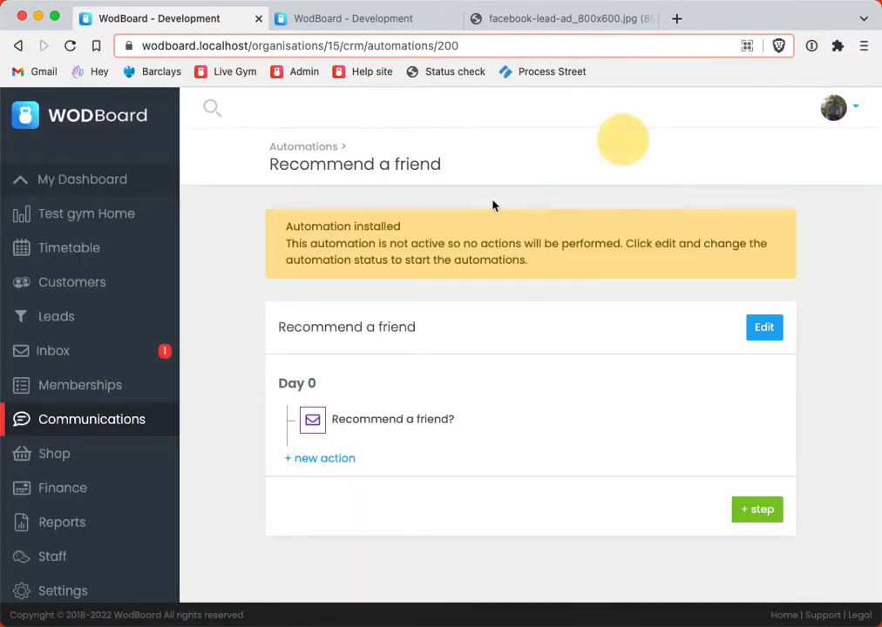
Read the Day 0 Recommend a friend email and preview it, highlighting the placeholder line for the bring-a-friend program details
{"action": "left_click", "coordinate": [374, 425]}
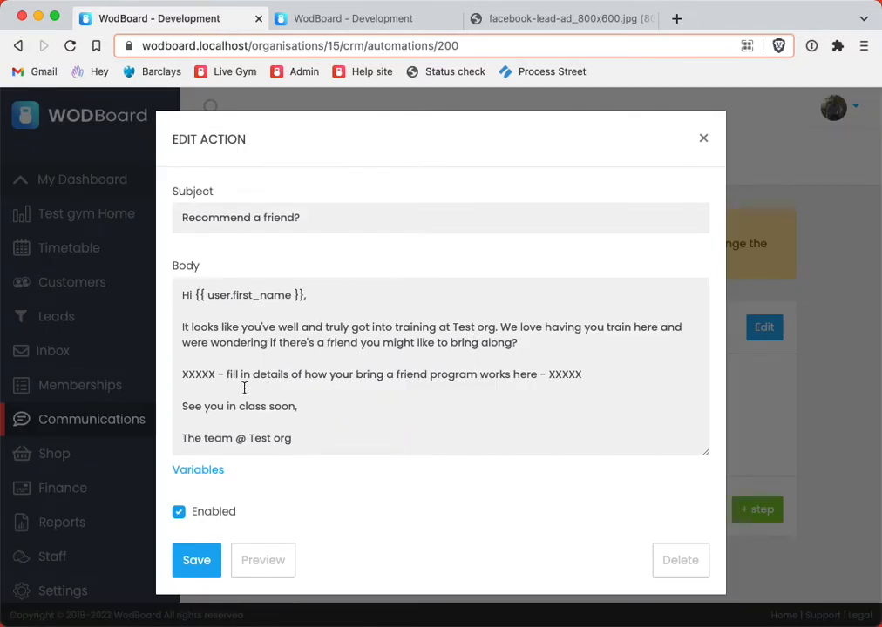
{"action": "left_click", "coordinate": [278, 562]}
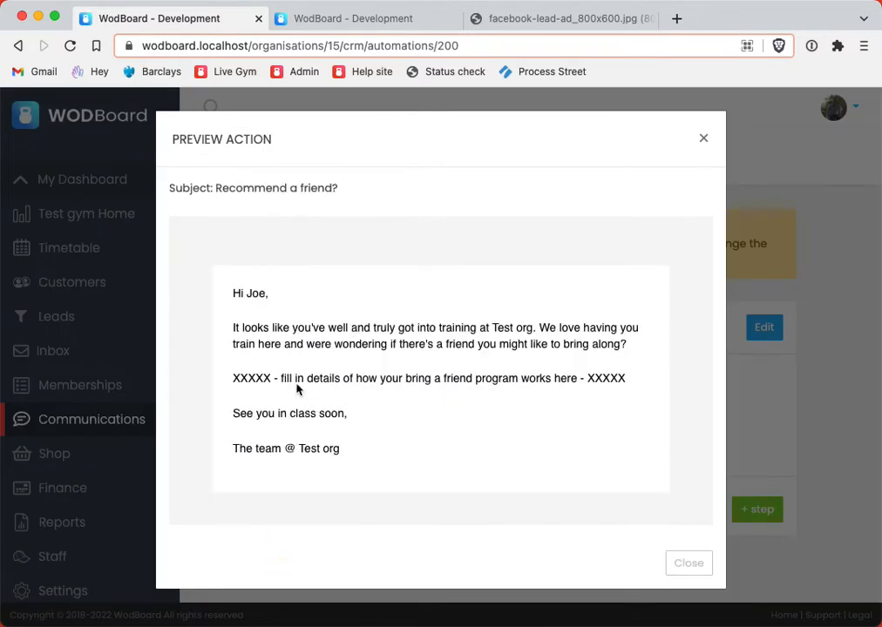
{"action": "mouse_move", "coordinate": [233, 384]}
{"action": "left_mouse_down"}
{"action": "mouse_move", "coordinate": [669, 383]}
{"action": "mouse_move", "coordinate": [429, 374]}
{"action": "mouse_move", "coordinate": [231, 380]}
{"action": "left_mouse_up"}
{"action": "left_click", "coordinate": [660, 383]}
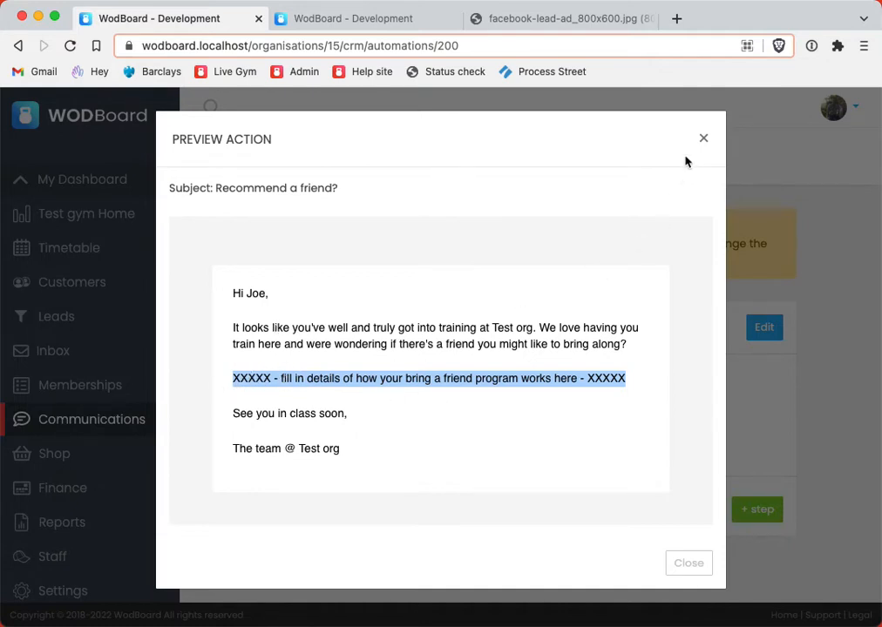
Close the Recommend a friend email preview and its editor without changes, and return to the automations list
{"action": "left_click", "coordinate": [703, 138]}
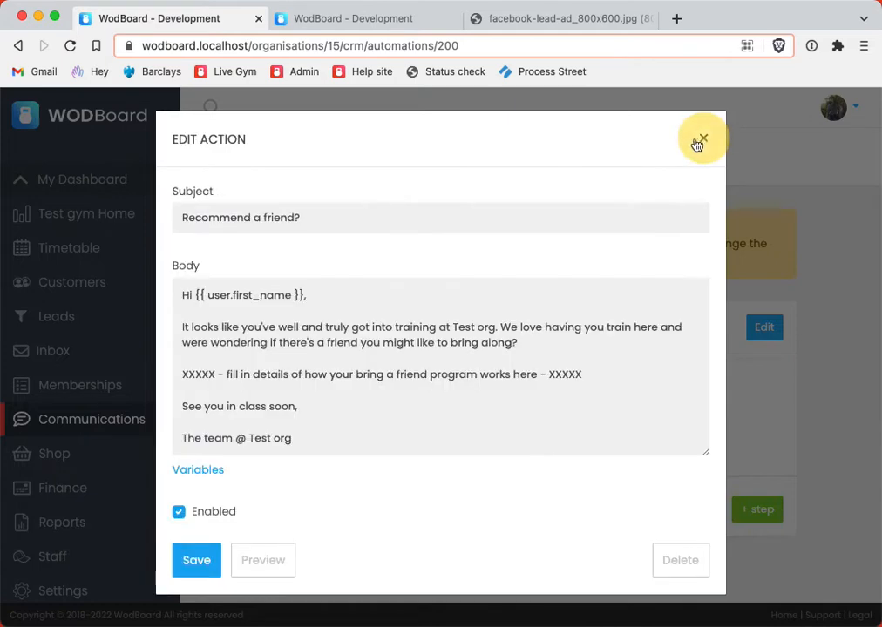
{"action": "left_click", "coordinate": [702, 138]}
{"action": "left_click", "coordinate": [394, 425]}
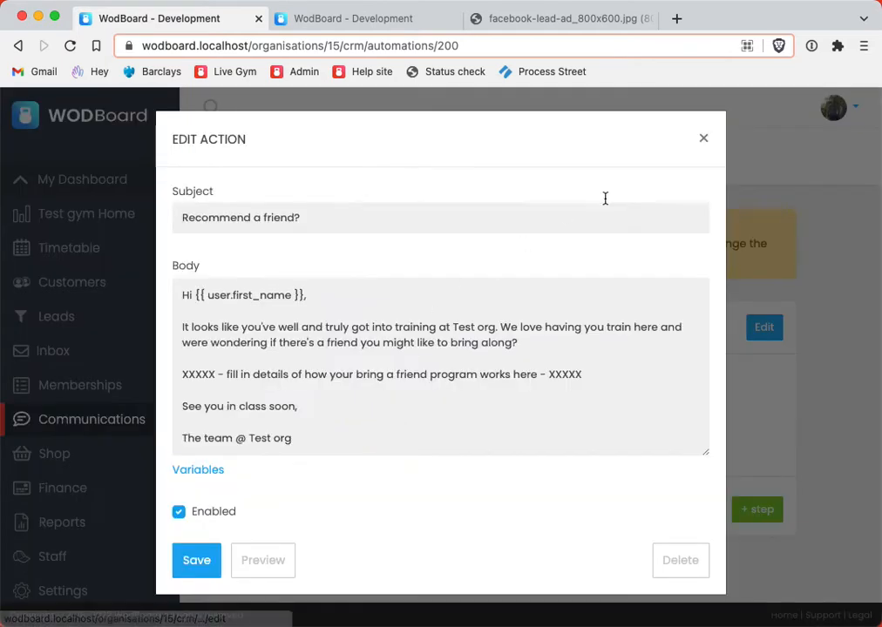
{"action": "left_click", "coordinate": [703, 138]}
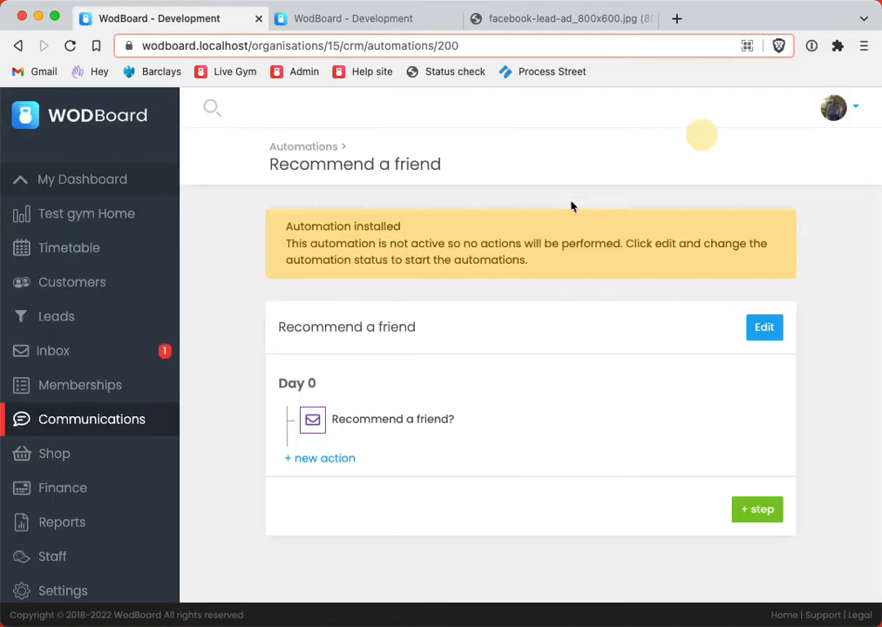
{"action": "left_click", "coordinate": [304, 148]}
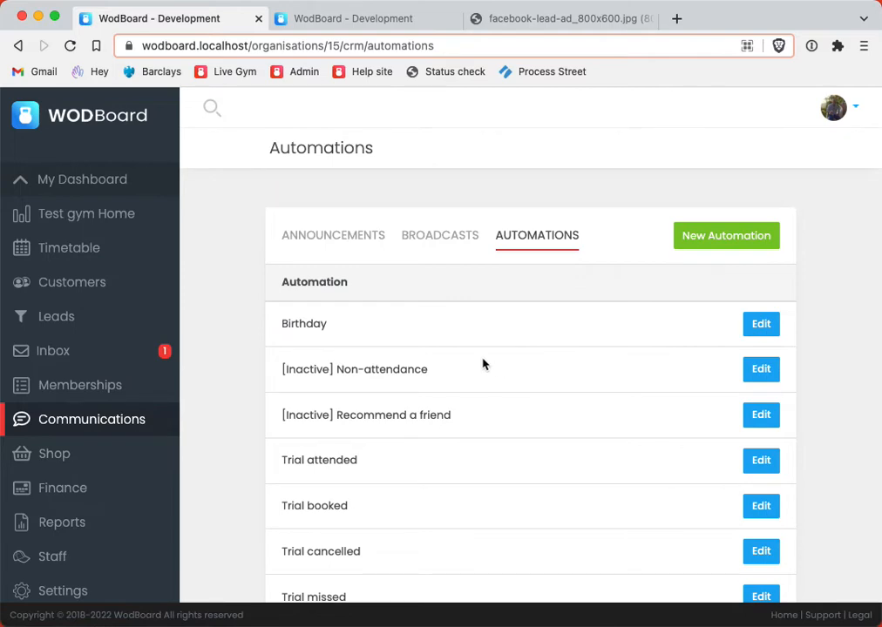
{"action": "scroll", "coordinate": [427, 384], "scroll_direction": "down", "scroll_amount": 2}
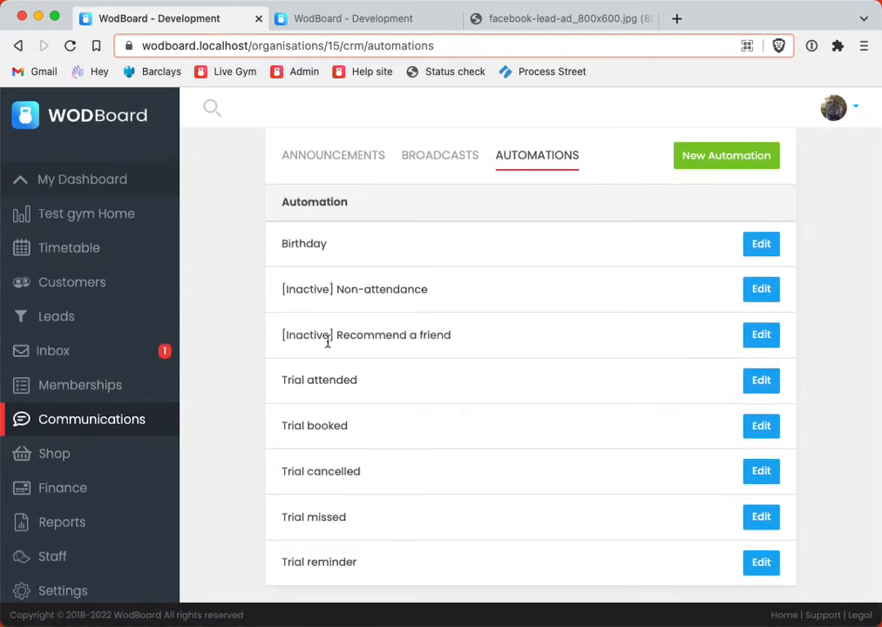
Look over the Customer automation templates through to the 100th, 250th, 500th and 1000th class emails
{"action": "left_click", "coordinate": [695, 158]}
{"action": "left_click", "coordinate": [184, 224]}
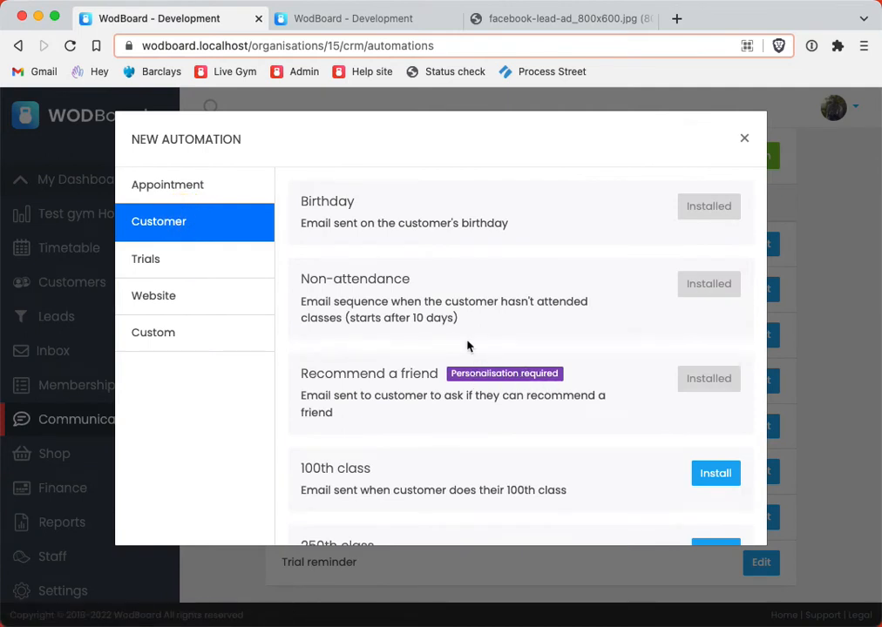
{"action": "scroll", "coordinate": [467, 346], "scroll_direction": "down", "scroll_amount": 5}
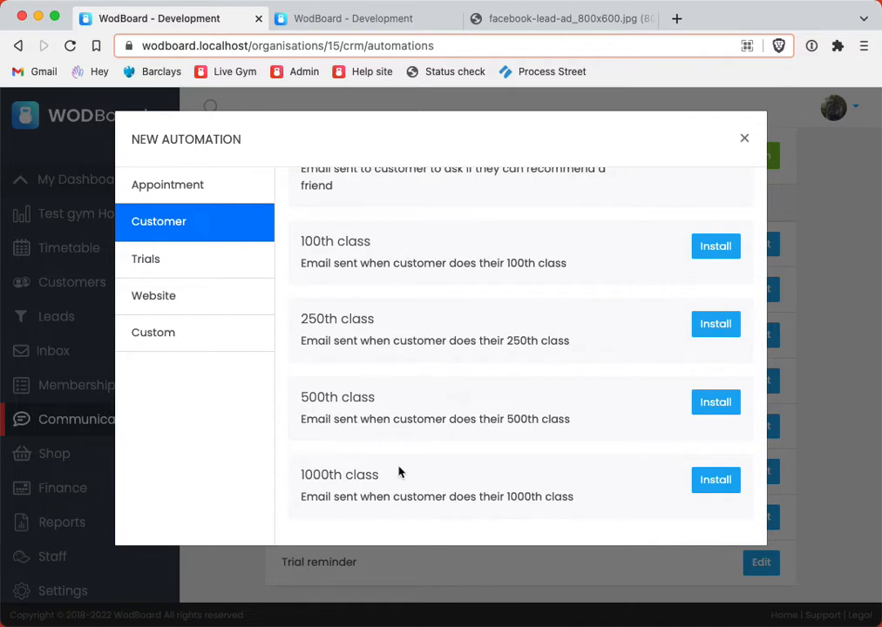
Examine the Website template Prices hidden and the forms it can be linked to, leaving the templates without installing it
{"action": "left_click", "coordinate": [180, 298]}
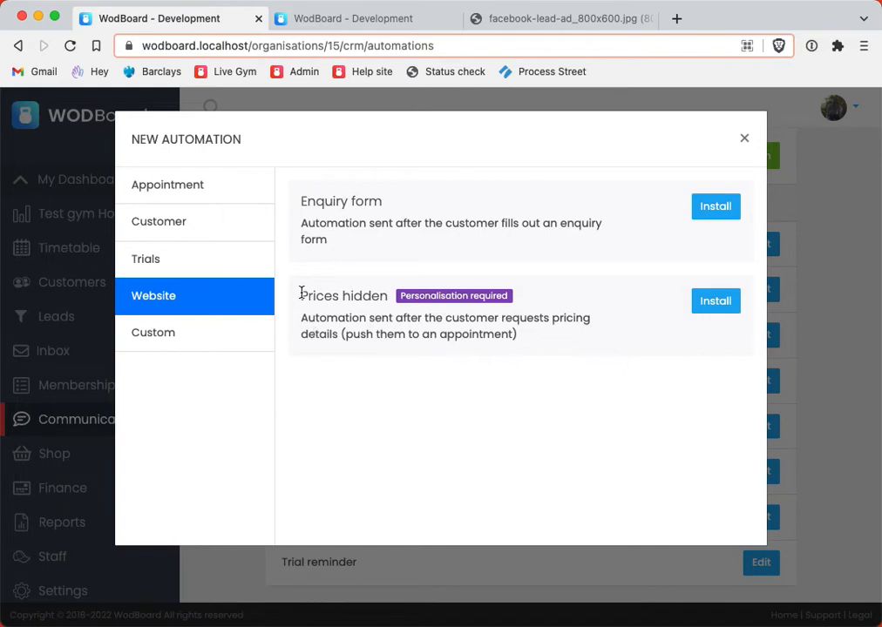
{"action": "left_click_drag", "start_coordinate": [301, 293], "coordinate": [535, 348]}
{"action": "left_click", "coordinate": [527, 340]}
{"action": "left_click", "coordinate": [714, 302]}
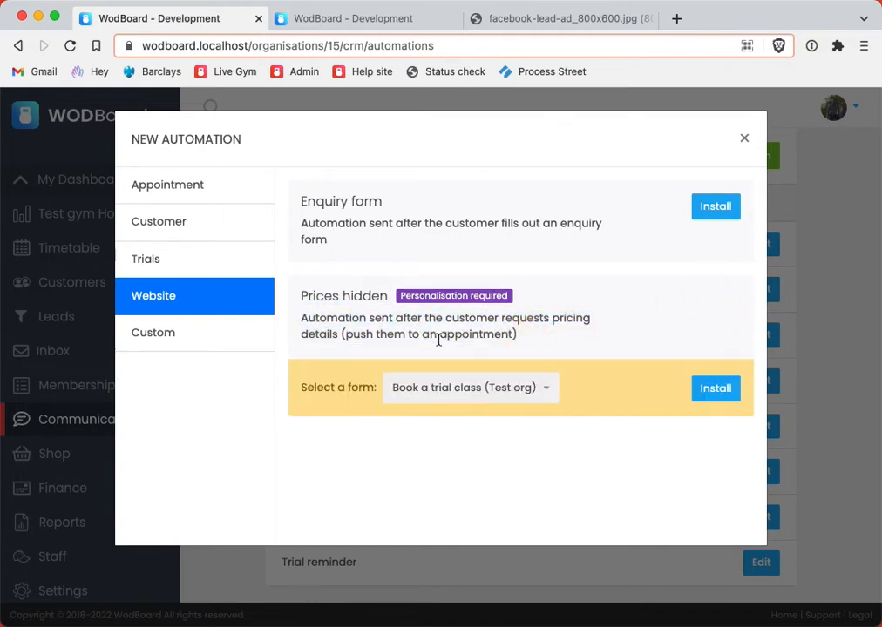
{"action": "left_click", "coordinate": [526, 392]}
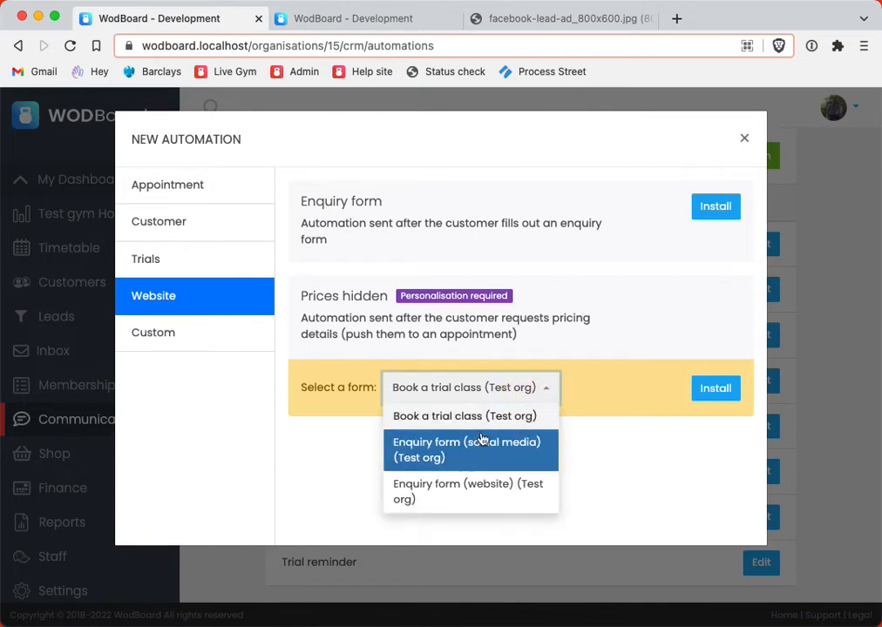
{"action": "left_click", "coordinate": [626, 311]}
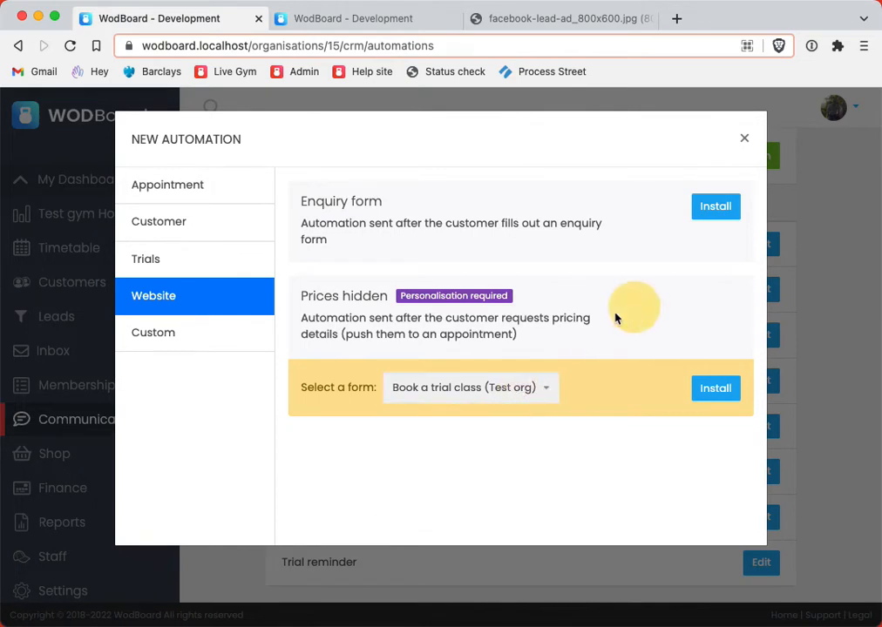
{"action": "left_click", "coordinate": [745, 137]}
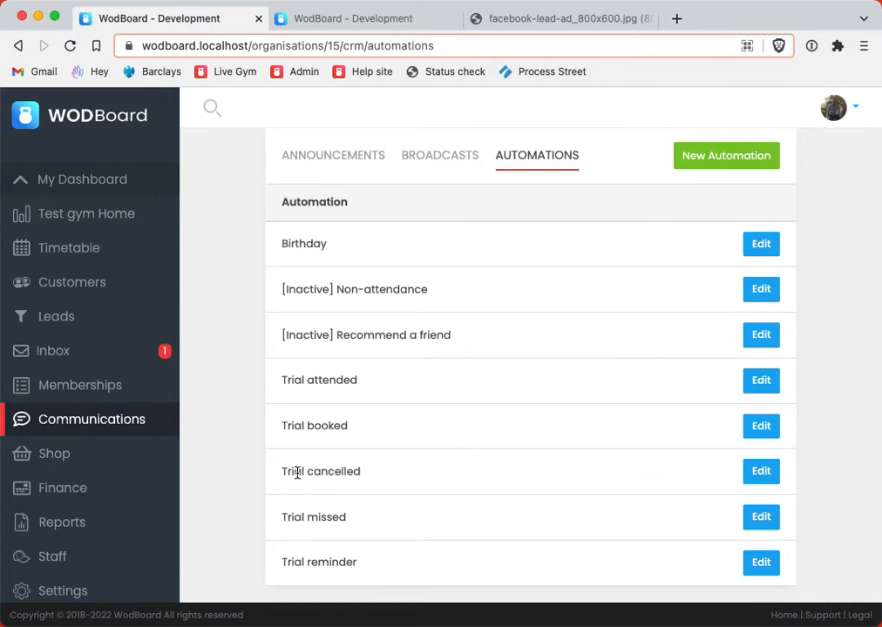
Open the Trial cancelled automation and look over its Day 0 email and Day 5 actions
{"action": "left_click_drag", "start_coordinate": [283, 471], "coordinate": [405, 474]}
{"action": "left_click", "coordinate": [759, 472]}
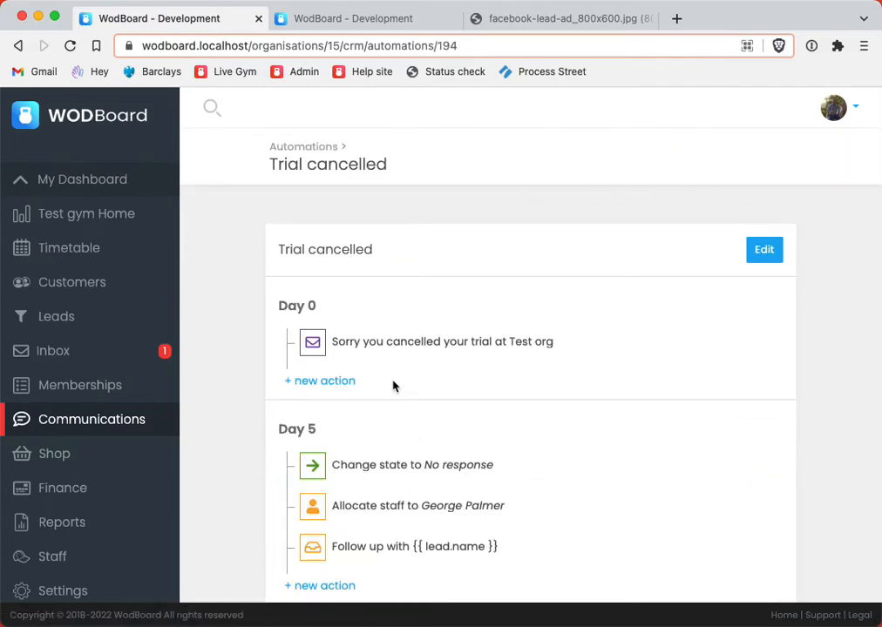
{"action": "mouse_move", "coordinate": [310, 309]}
{"action": "mouse_move", "coordinate": [370, 324]}
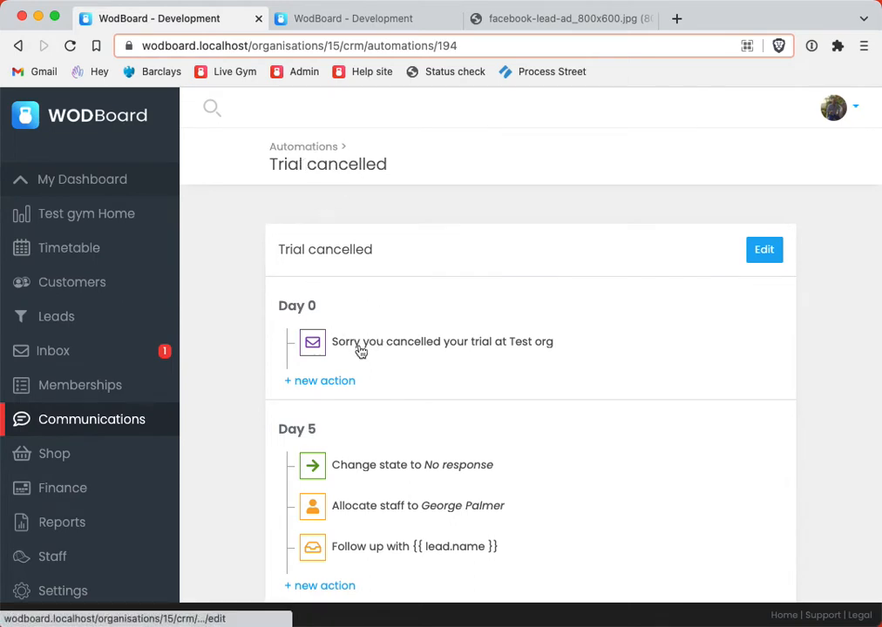
{"action": "scroll", "coordinate": [346, 411], "scroll_direction": "down", "scroll_amount": 2}
{"action": "scroll", "coordinate": [344, 411], "scroll_direction": "down", "scroll_amount": 1}
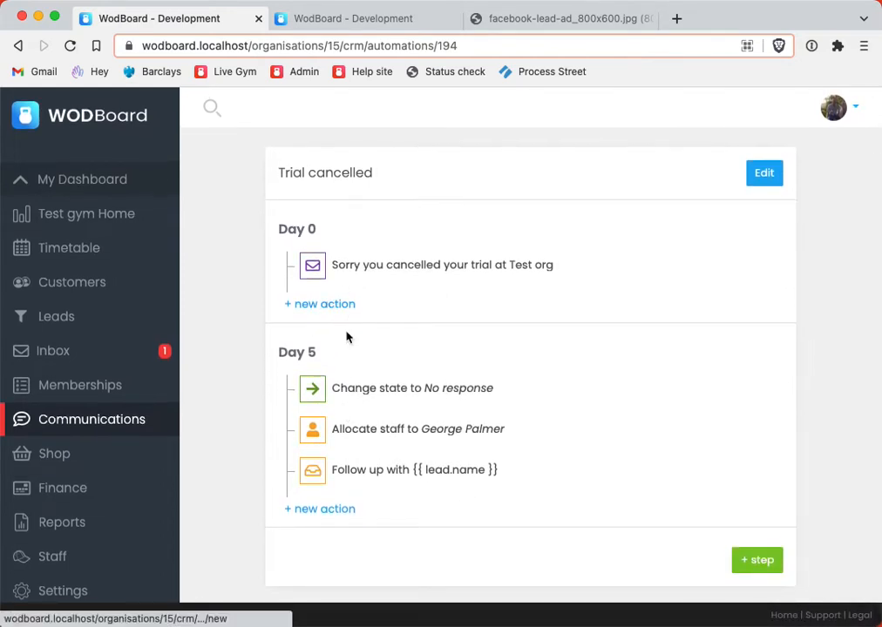
{"action": "scroll", "coordinate": [346, 336], "scroll_direction": "up", "scroll_amount": 3}
Install the Trial cancelled (3 follow-ups) automation from the Trials templates and look over its Day 0, Day 3 and Day 7 actions
{"action": "left_click", "coordinate": [102, 419]}
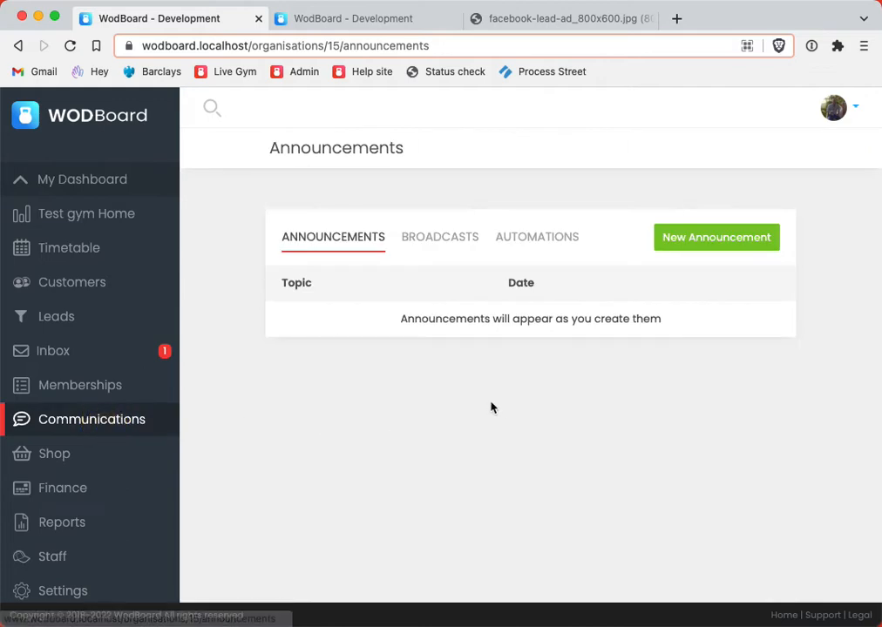
{"action": "left_click", "coordinate": [537, 237]}
{"action": "left_click", "coordinate": [705, 245]}
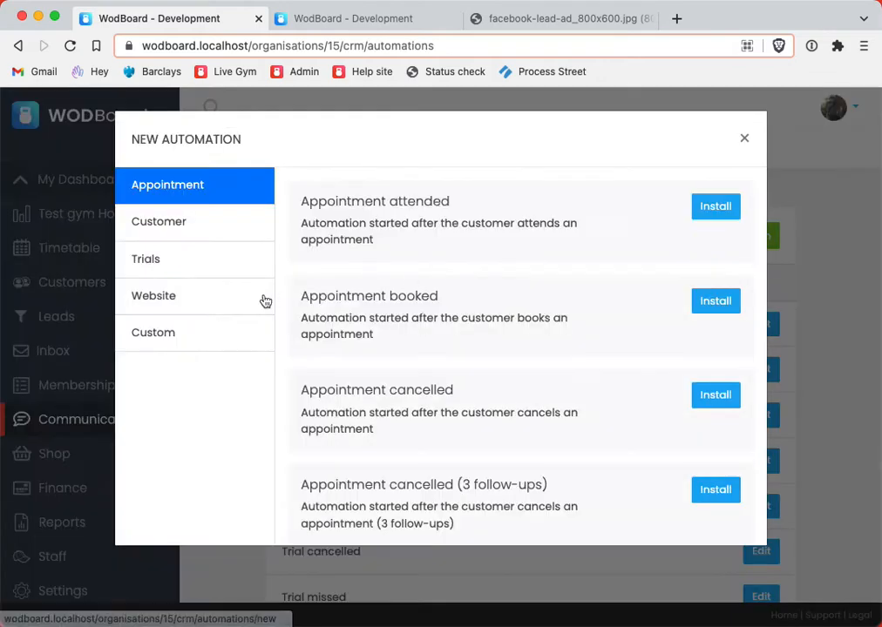
{"action": "left_click", "coordinate": [183, 272]}
{"action": "scroll", "coordinate": [581, 339], "scroll_direction": "down", "scroll_amount": 5}
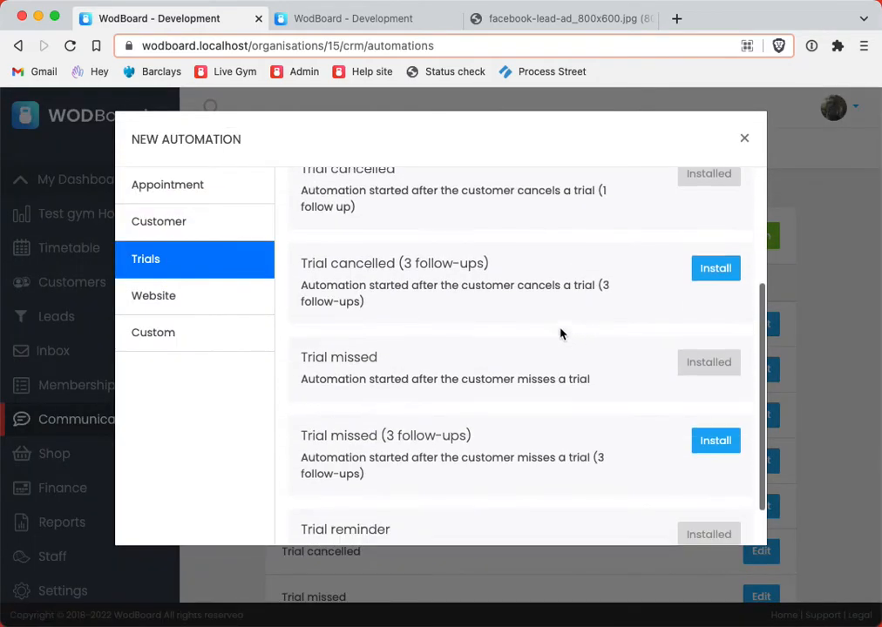
{"action": "left_click", "coordinate": [710, 268]}
{"action": "scroll", "coordinate": [526, 348], "scroll_direction": "down", "scroll_amount": 3}
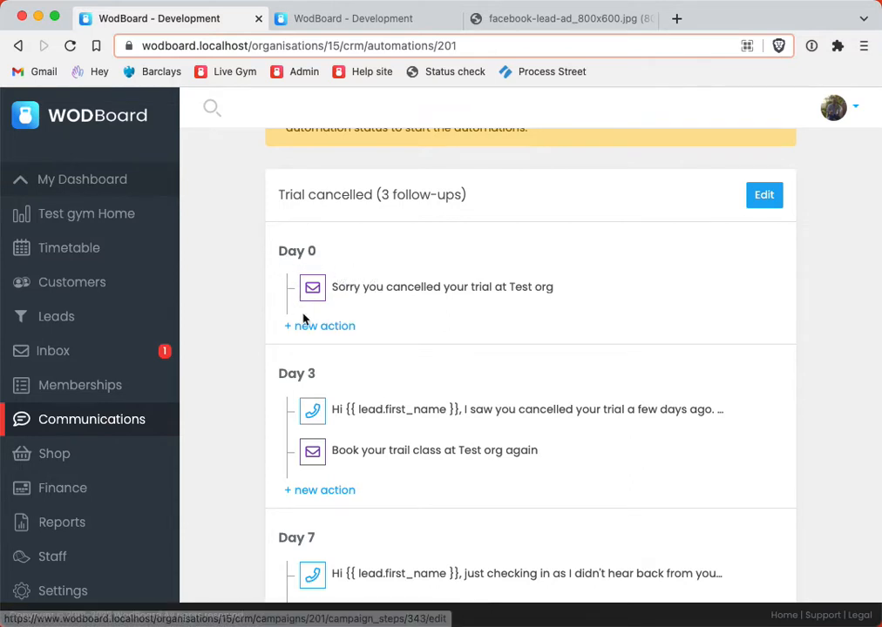
{"action": "scroll", "coordinate": [353, 408], "scroll_direction": "down", "scroll_amount": 2}
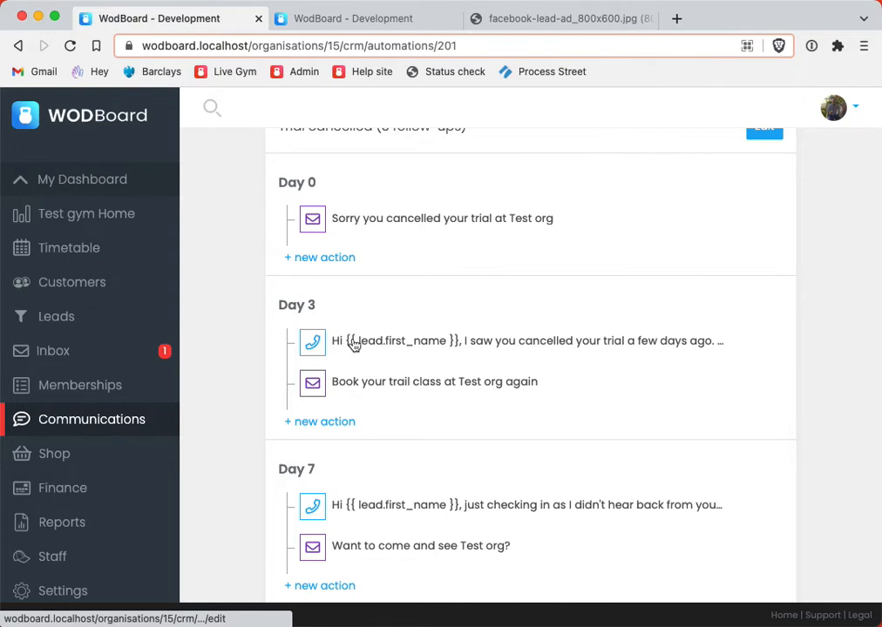
Return to the automations list and install the Trial missed (3 follow-ups) automation from the Trials templates
{"action": "scroll", "coordinate": [355, 346], "scroll_direction": "up", "scroll_amount": 3}
{"action": "left_click", "coordinate": [115, 418]}
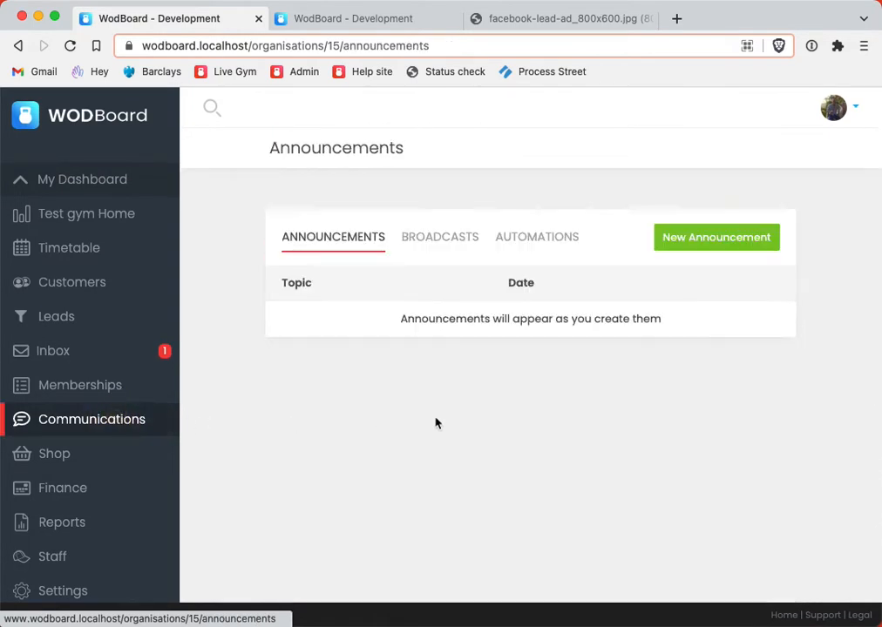
{"action": "left_click", "coordinate": [538, 243]}
{"action": "scroll", "coordinate": [522, 366], "scroll_direction": "down", "scroll_amount": 3}
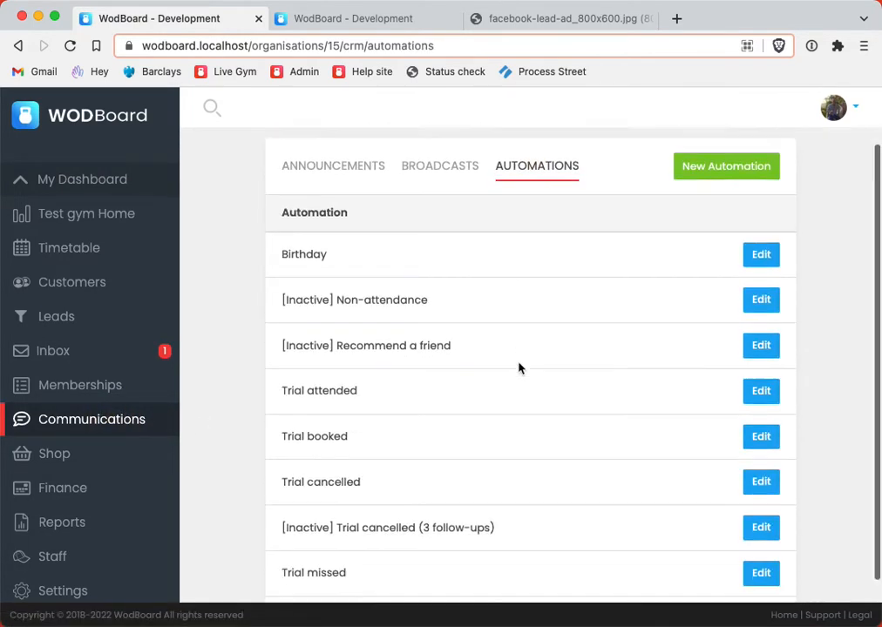
{"action": "scroll", "coordinate": [644, 297], "scroll_direction": "up", "scroll_amount": 3}
{"action": "left_click", "coordinate": [693, 245]}
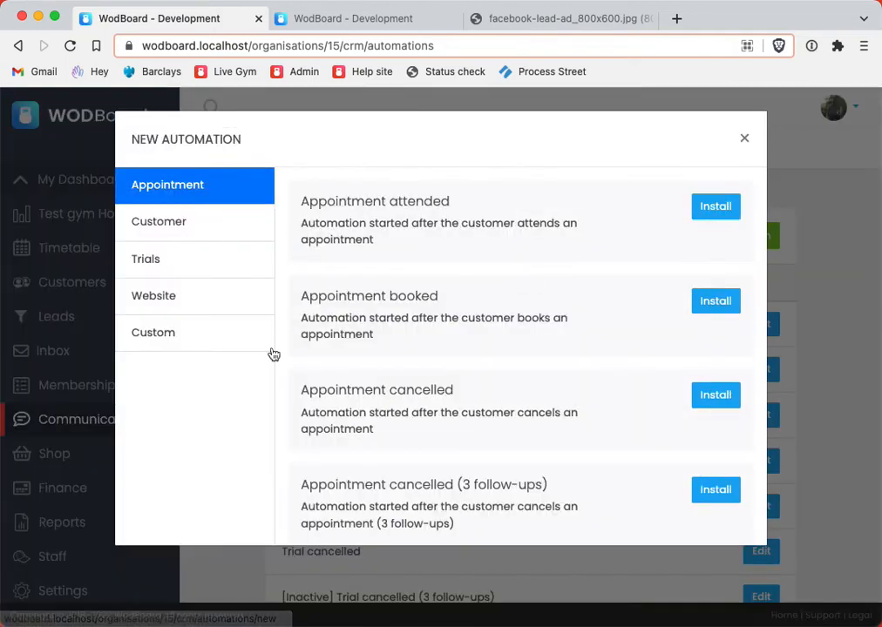
{"action": "left_click", "coordinate": [192, 256]}
{"action": "scroll", "coordinate": [478, 344], "scroll_direction": "down", "scroll_amount": 2}
{"action": "scroll", "coordinate": [478, 344], "scroll_direction": "down", "scroll_amount": 1}
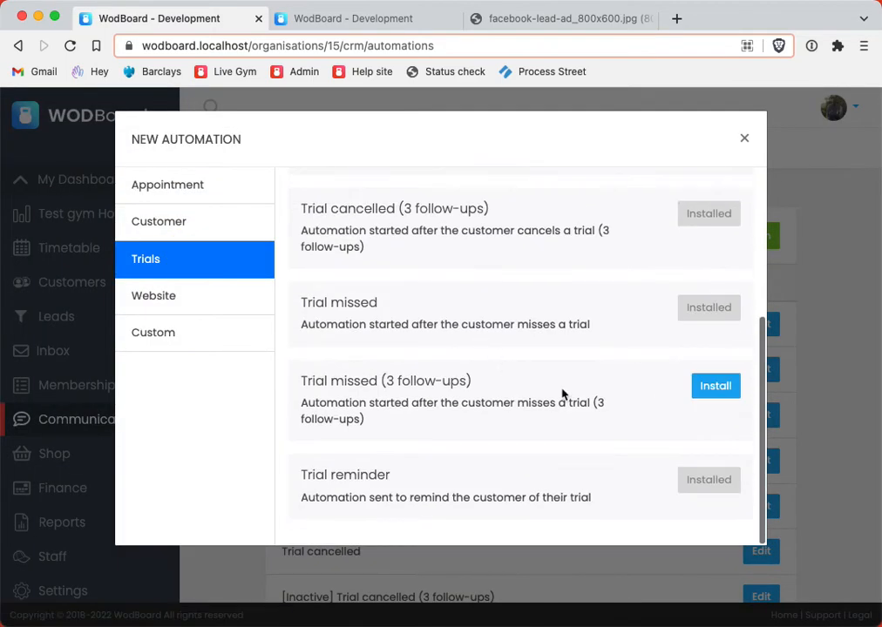
{"action": "left_click", "coordinate": [737, 387]}
Look over the Trial missed (3 follow-ups) actions at Hour 2, Day 3 and Day 7
{"action": "scroll", "coordinate": [584, 395], "scroll_direction": "down", "scroll_amount": 2}
{"action": "scroll", "coordinate": [582, 395], "scroll_direction": "down", "scroll_amount": 1}
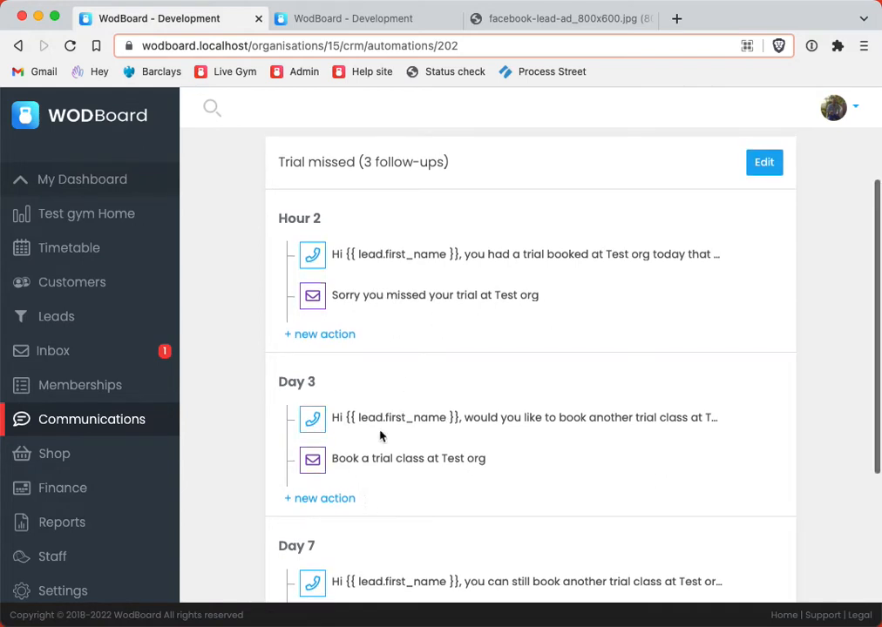
{"action": "scroll", "coordinate": [381, 383], "scroll_direction": "down", "scroll_amount": 2}
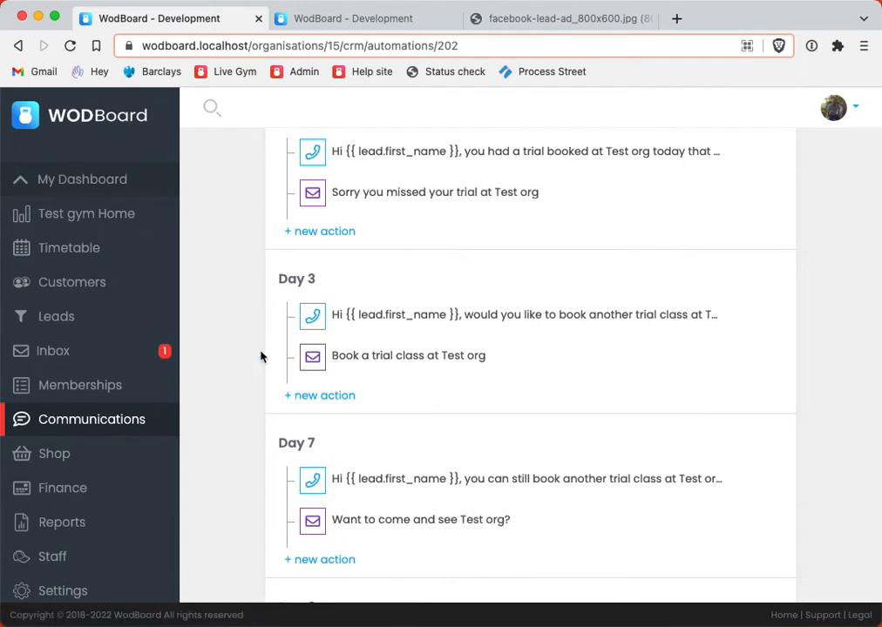
{"action": "scroll", "coordinate": [262, 356], "scroll_direction": "up", "scroll_amount": 4}
{"action": "scroll", "coordinate": [243, 329], "scroll_direction": "up", "scroll_amount": 2}
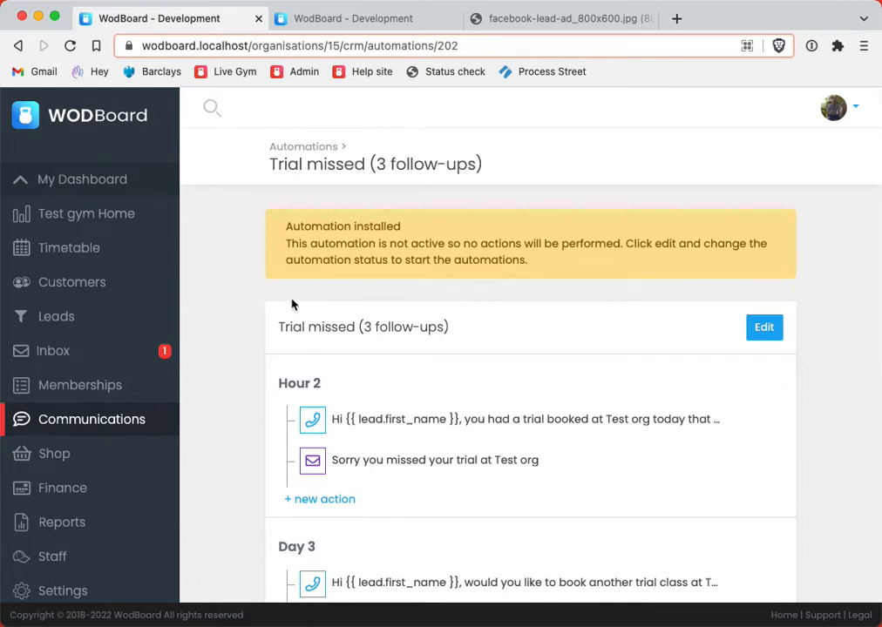
Return to the automations list and compare the Trial cancelled entry with Trial cancelled (3 follow-ups), highlighting each one
{"action": "left_click", "coordinate": [309, 148]}
{"action": "scroll", "coordinate": [501, 266], "scroll_direction": "down", "scroll_amount": 3}
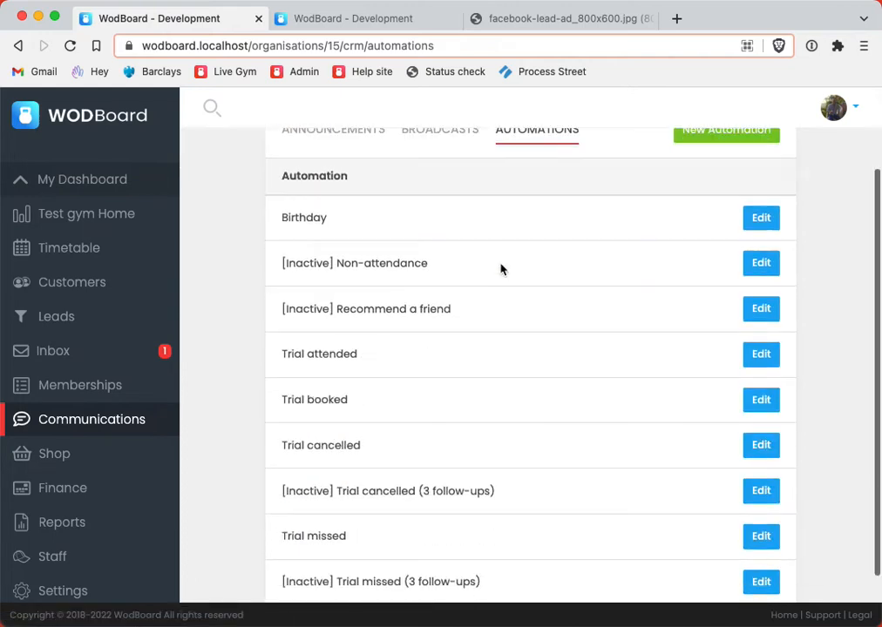
{"action": "scroll", "coordinate": [501, 269], "scroll_direction": "down", "scroll_amount": 2}
{"action": "left_click_drag", "start_coordinate": [283, 379], "coordinate": [387, 390]}
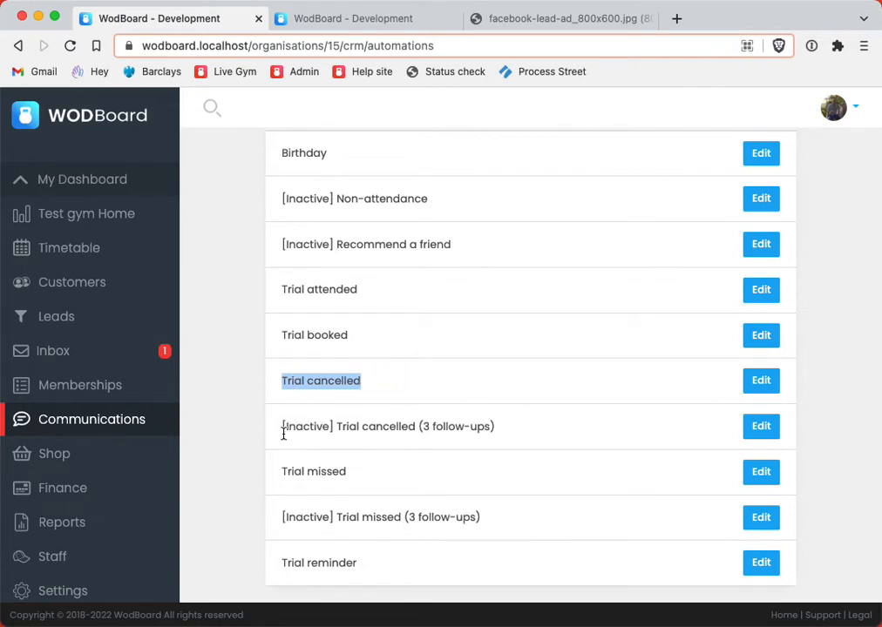
{"action": "left_click_drag", "start_coordinate": [283, 431], "coordinate": [522, 433]}
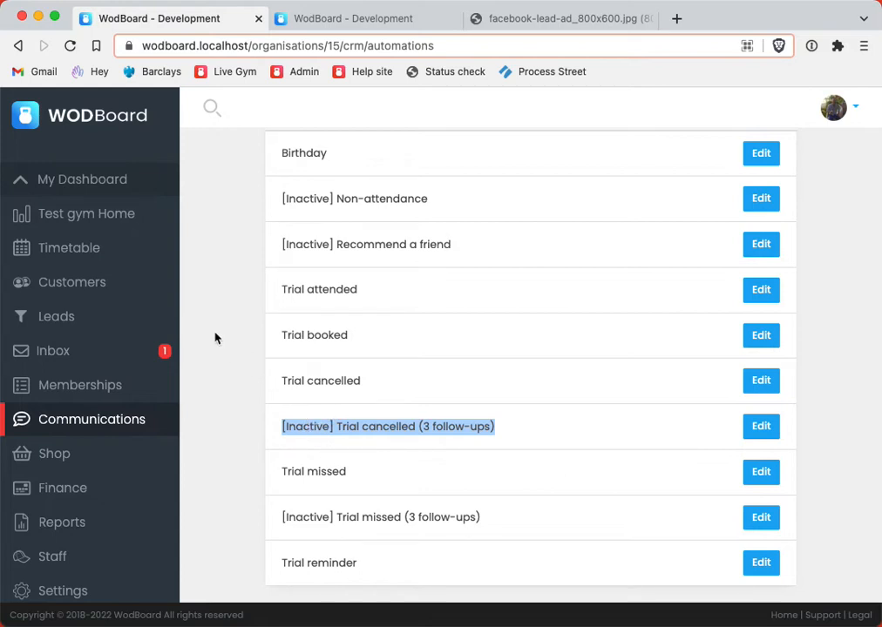
Look over the Website templates and the custom automation's trigger list, choose Product pause to view its options, and close without saving
{"action": "scroll", "coordinate": [228, 344], "scroll_direction": "up", "scroll_amount": 3}
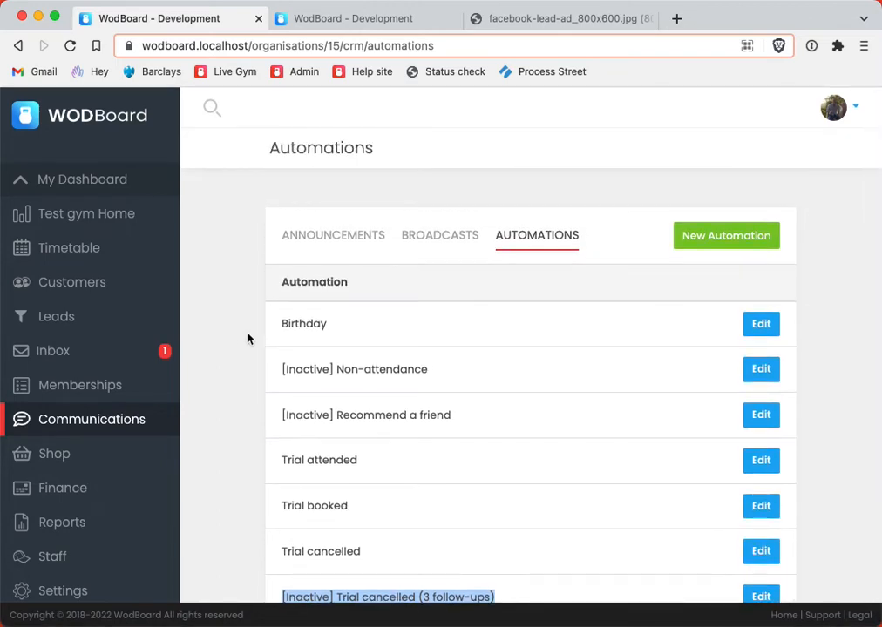
{"action": "left_click", "coordinate": [307, 299]}
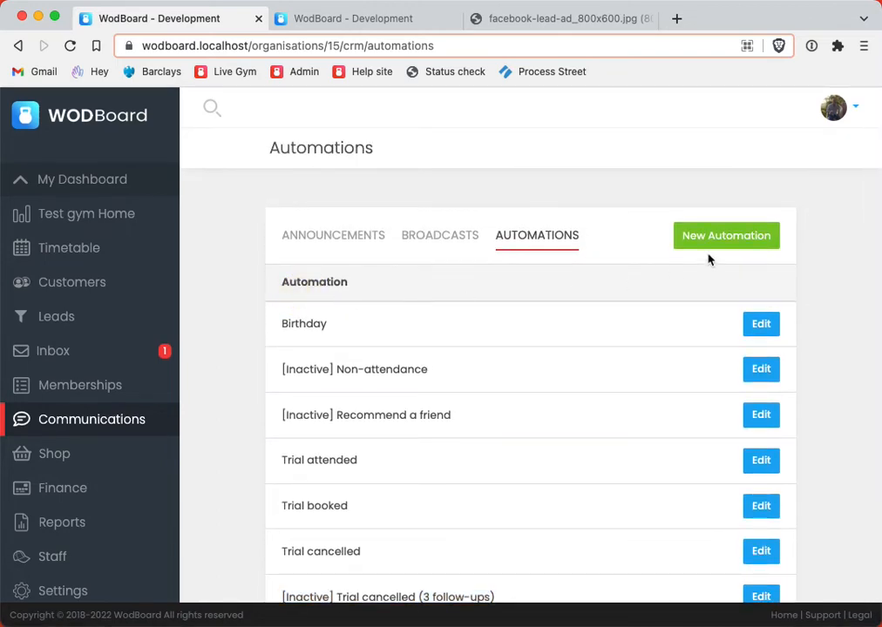
{"action": "left_click", "coordinate": [678, 239]}
{"action": "left_click", "coordinate": [202, 301]}
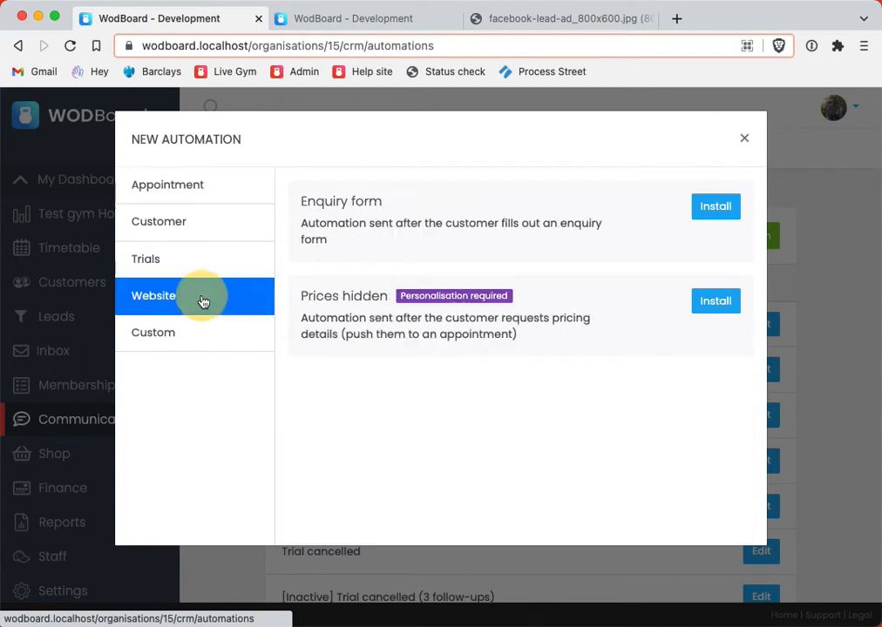
{"action": "left_click", "coordinate": [201, 337]}
{"action": "left_click", "coordinate": [722, 211]}
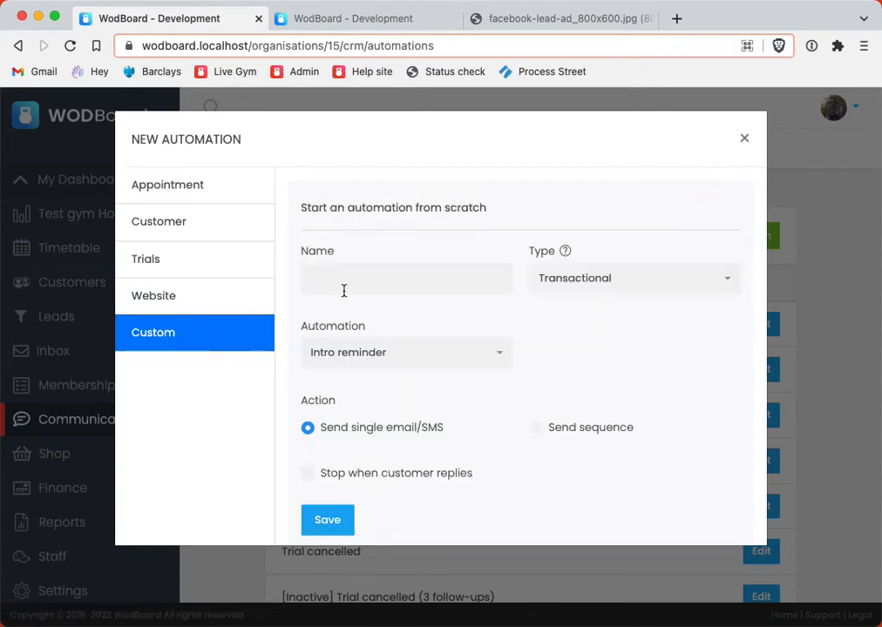
{"action": "left_click", "coordinate": [403, 357]}
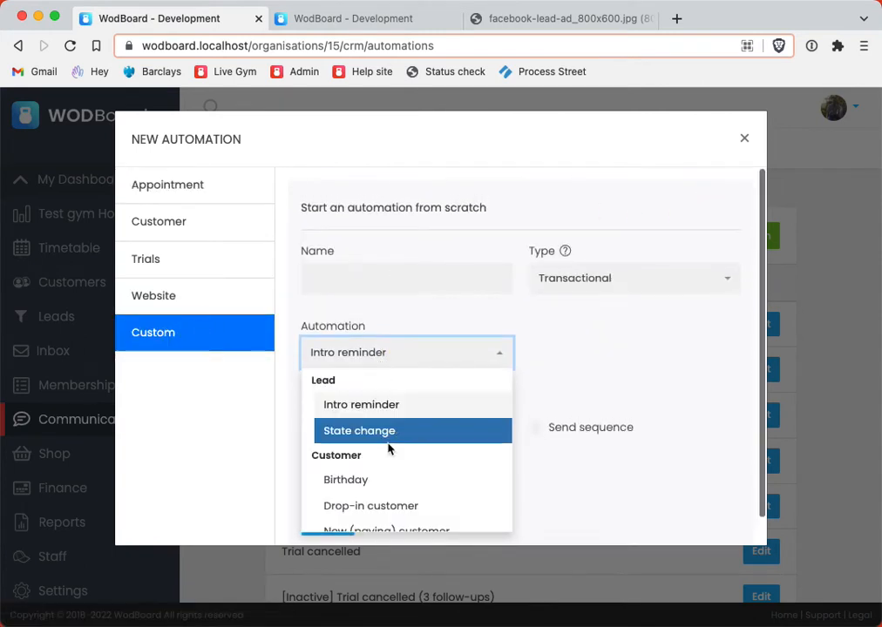
{"action": "scroll", "coordinate": [390, 448], "scroll_direction": "down", "scroll_amount": 5}
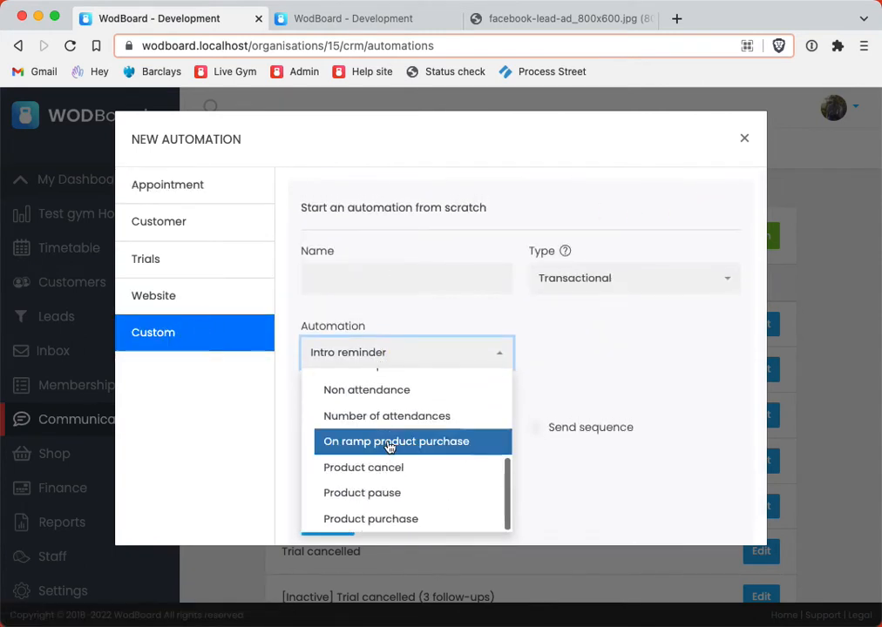
{"action": "left_click", "coordinate": [353, 495]}
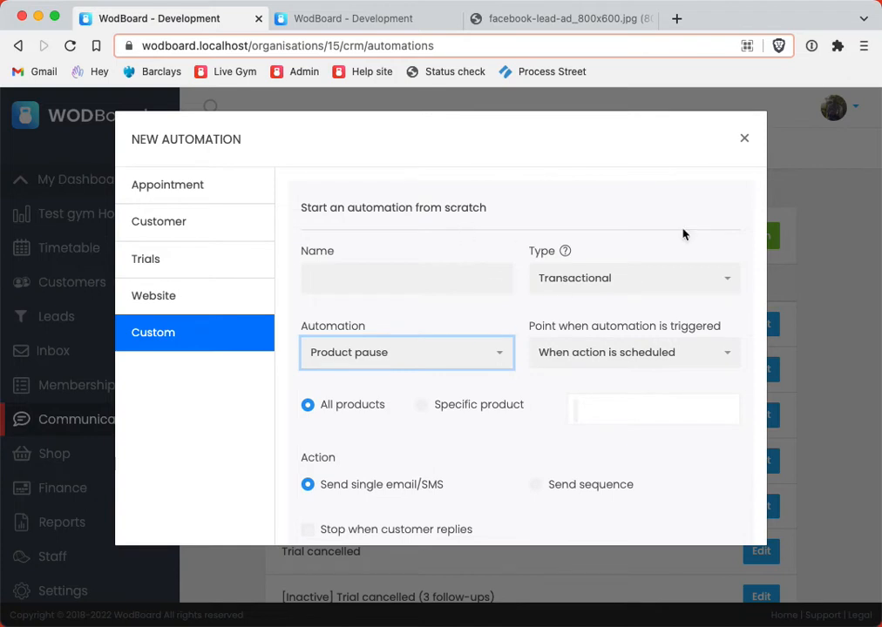
{"action": "left_click", "coordinate": [745, 138]}
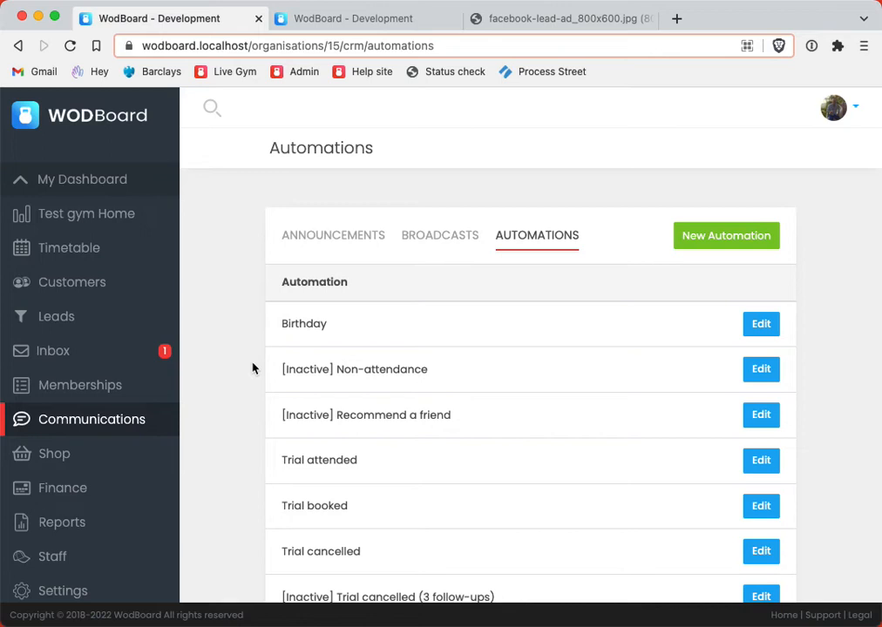
Open the inbox, view the new member's and the cancelled-trial lead's conversations, and reload the inbox
{"action": "scroll", "coordinate": [252, 369], "scroll_direction": "down", "scroll_amount": 3}
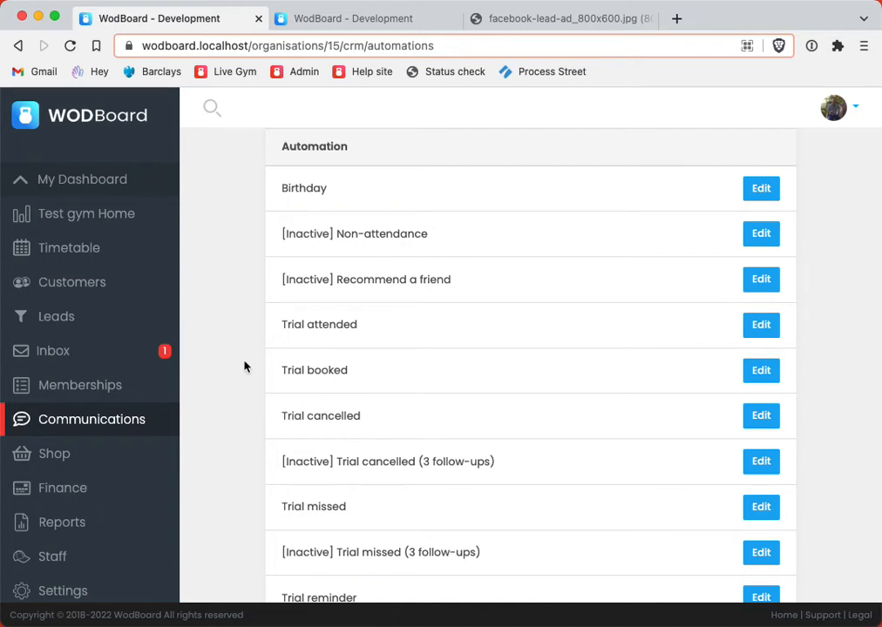
{"action": "left_click", "coordinate": [79, 360]}
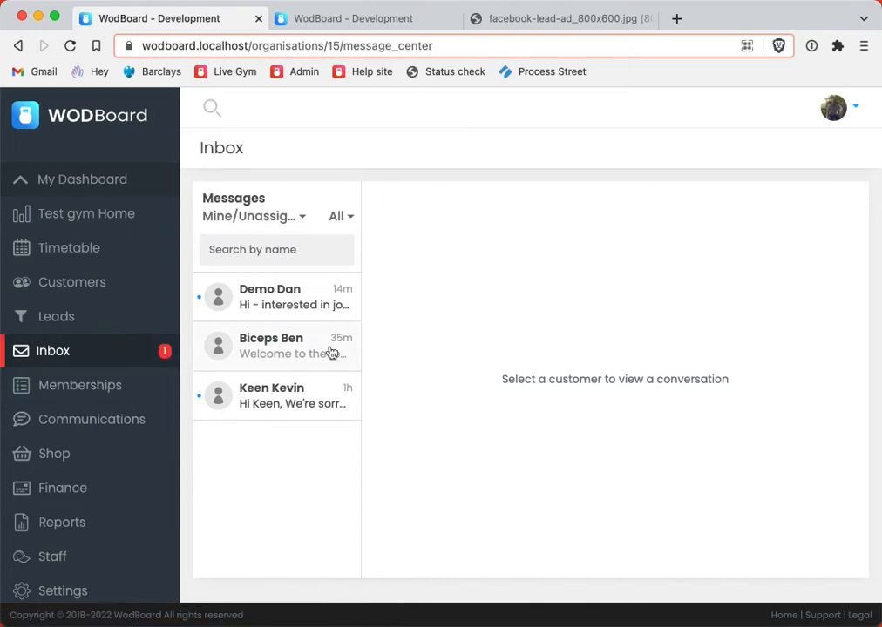
{"action": "left_click", "coordinate": [262, 348]}
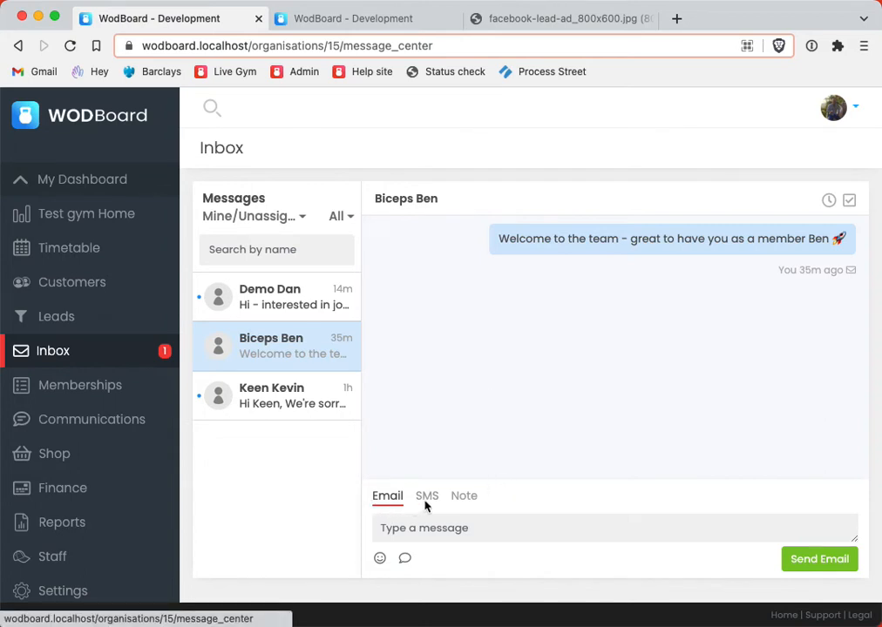
{"action": "left_click", "coordinate": [247, 399]}
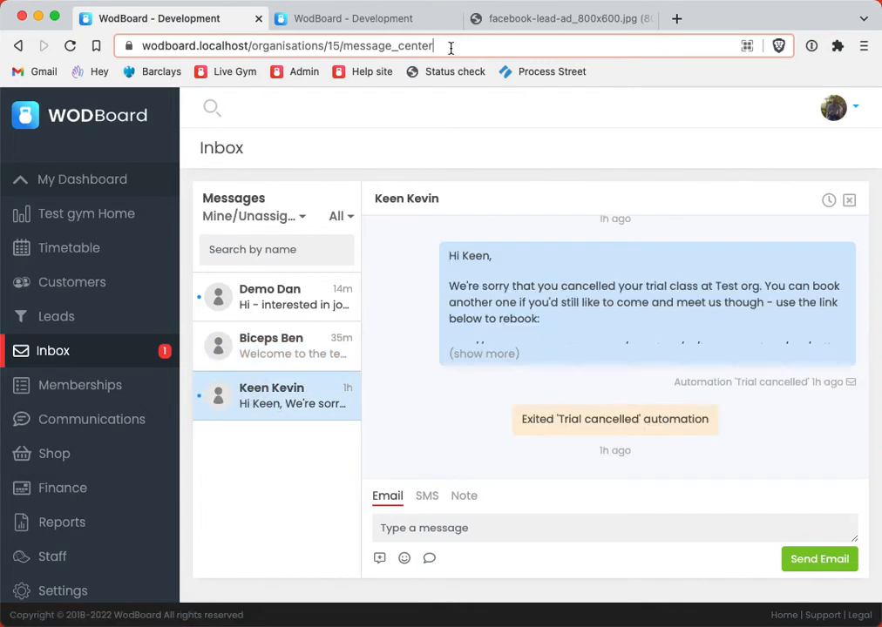
{"action": "key", "text": "super+a"}
{"action": "key", "text": "Return"}
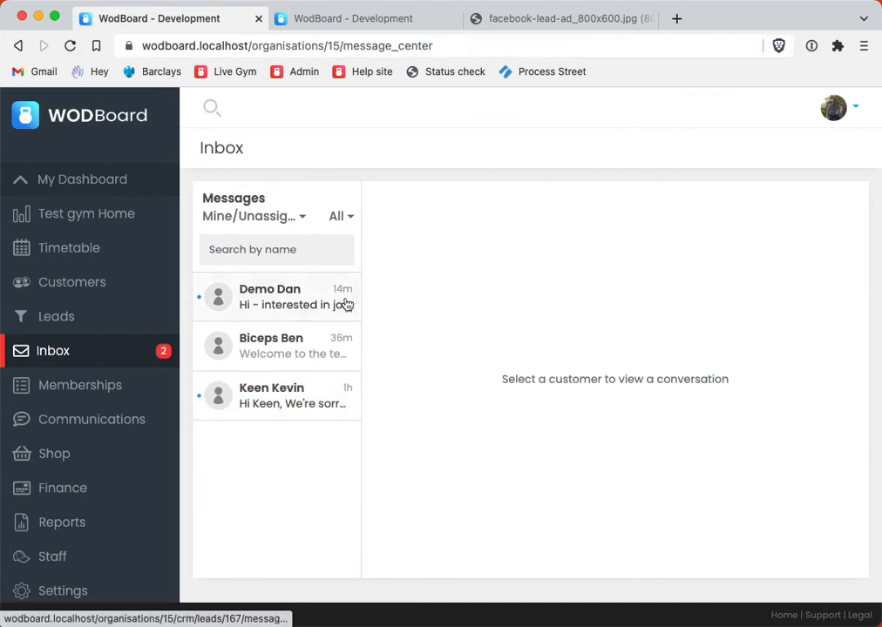
Open the cancelled-trial lead's conversation and read its history from lead creation through the full 'Trial booked' message
{"action": "left_click", "coordinate": [274, 406]}
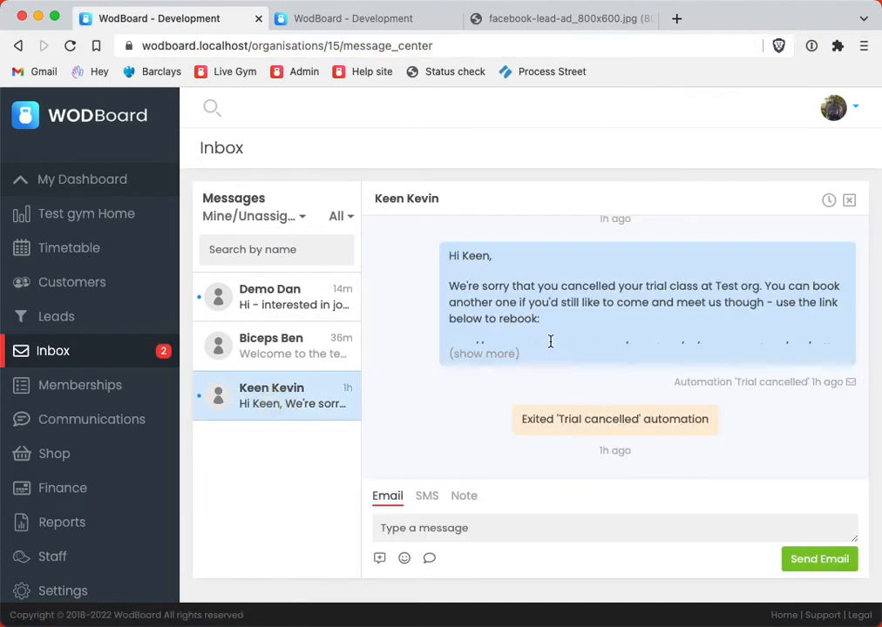
{"action": "scroll", "coordinate": [549, 344], "scroll_direction": "up", "scroll_amount": 10}
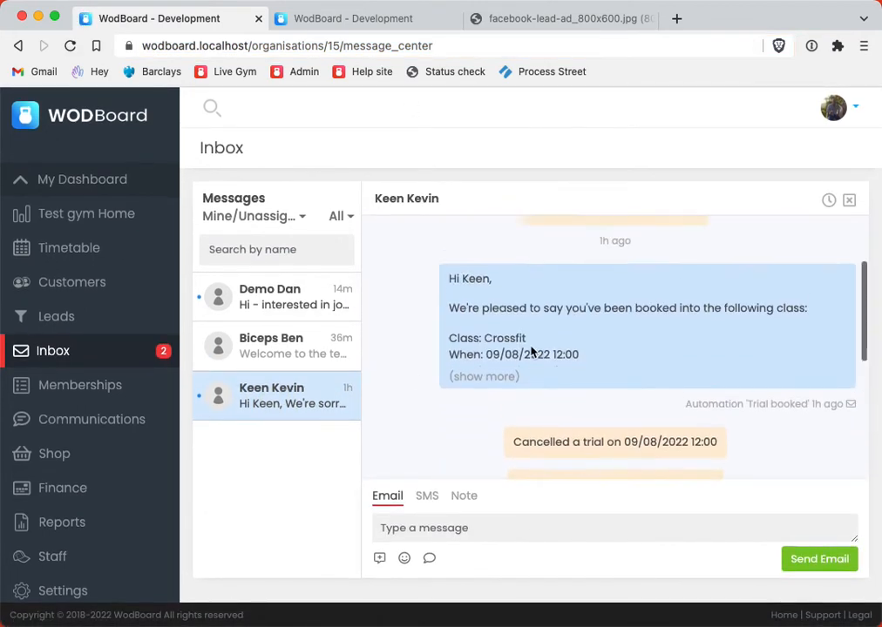
{"action": "scroll", "coordinate": [531, 350], "scroll_direction": "up", "scroll_amount": 3}
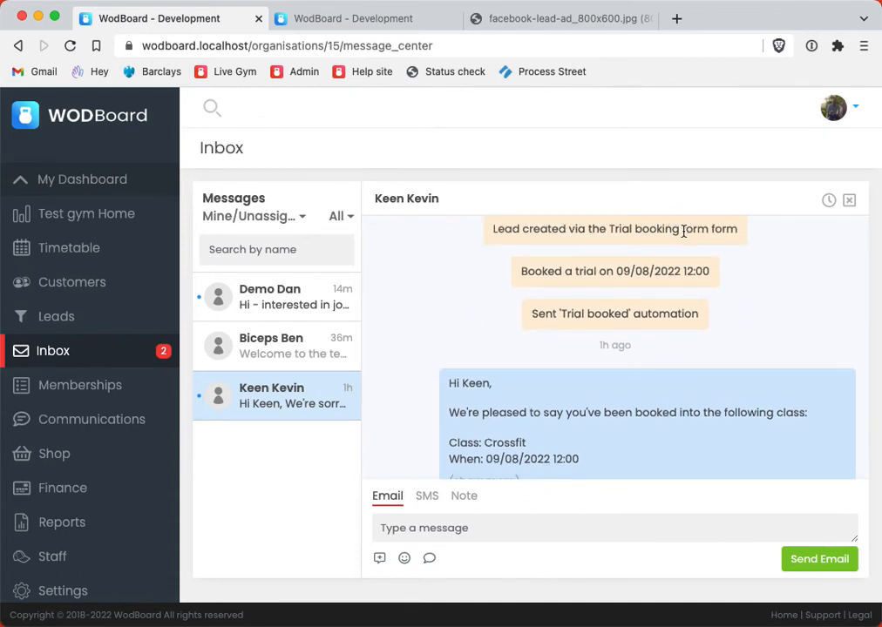
{"action": "scroll", "coordinate": [684, 232], "scroll_direction": "down", "scroll_amount": 1}
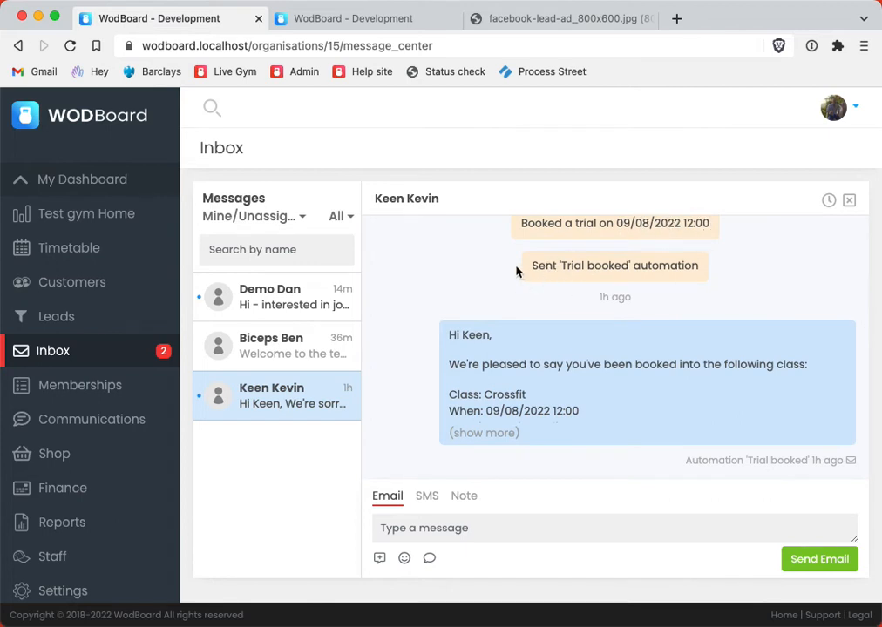
{"action": "scroll", "coordinate": [602, 274], "scroll_direction": "down", "scroll_amount": 2}
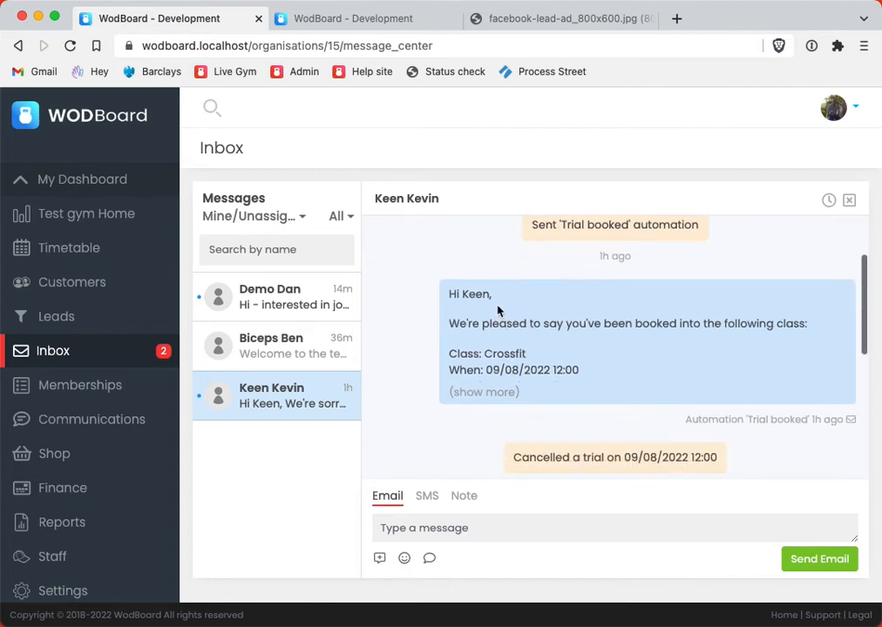
{"action": "left_click", "coordinate": [487, 393]}
{"action": "scroll", "coordinate": [508, 381], "scroll_direction": "down", "scroll_amount": 1}
{"action": "scroll", "coordinate": [508, 381], "scroll_direction": "down", "scroll_amount": 7}
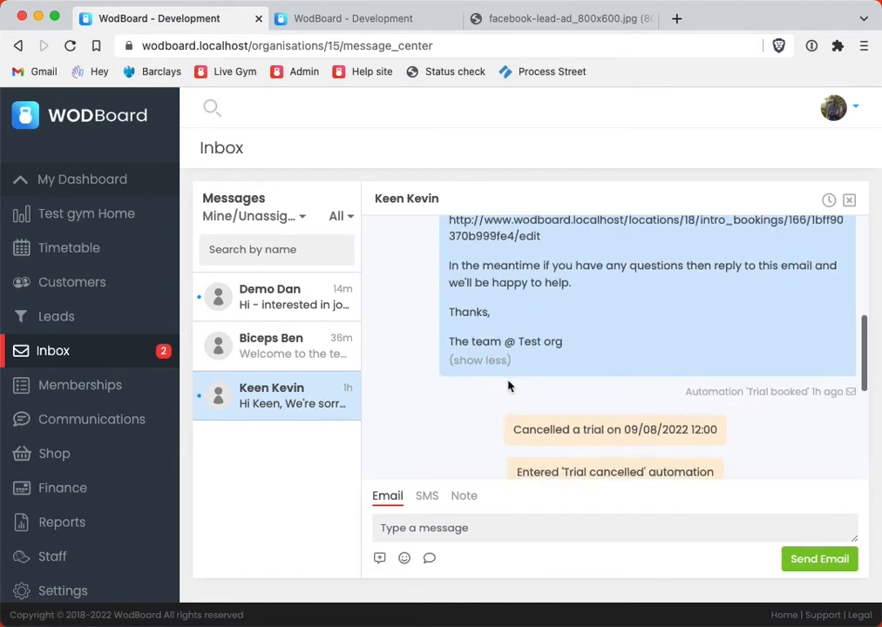
Review the trial cancellation events in the conversation and expand the full 'Trial cancelled' automation message
{"action": "scroll", "coordinate": [523, 353], "scroll_direction": "down", "scroll_amount": 1}
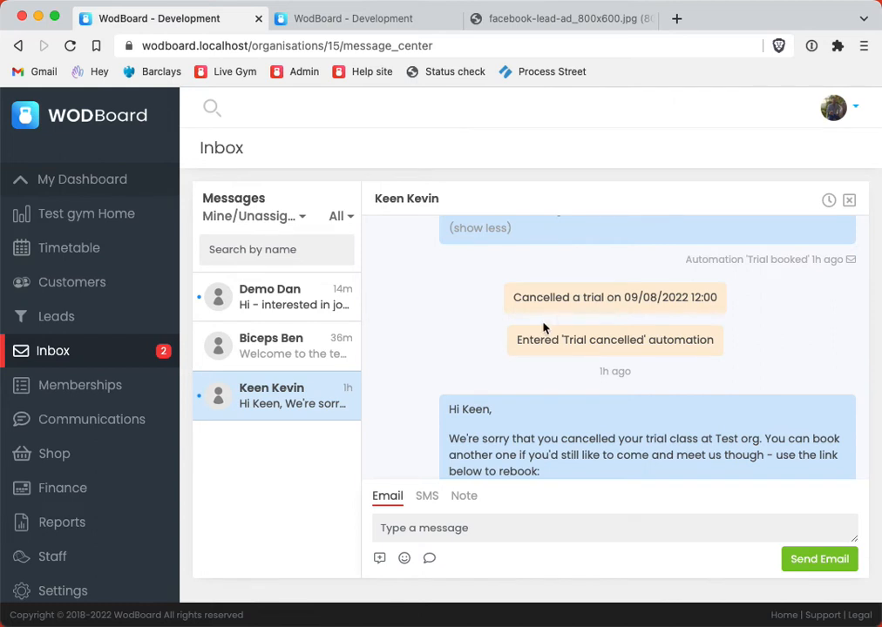
{"action": "scroll", "coordinate": [515, 381], "scroll_direction": "down", "scroll_amount": 3}
{"action": "left_click", "coordinate": [485, 390]}
{"action": "scroll", "coordinate": [485, 390], "scroll_direction": "down", "scroll_amount": 5}
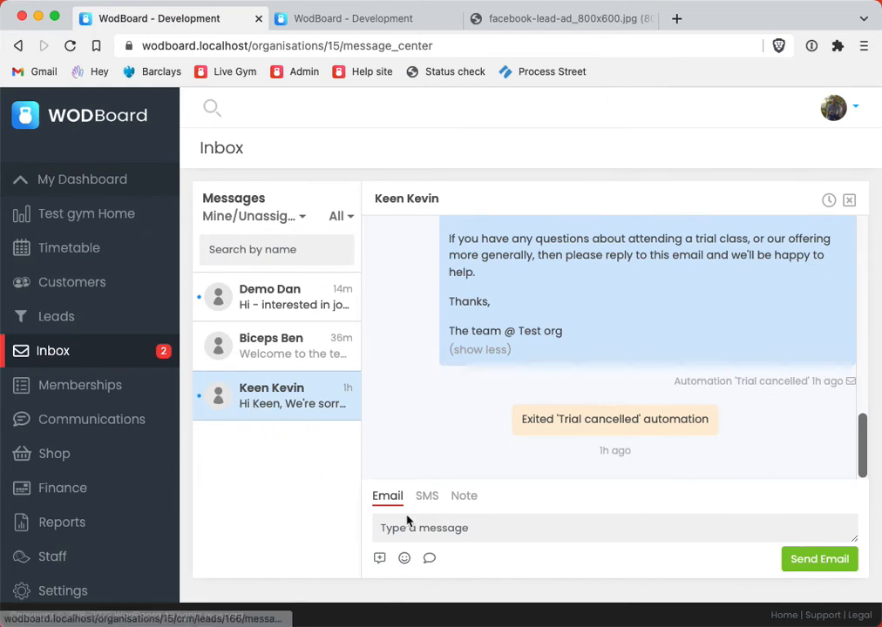
Compare the new member's conversation with the cancelled-trial lead's and send that lead an email reply reading "afdssdf"
{"action": "left_click", "coordinate": [457, 527]}
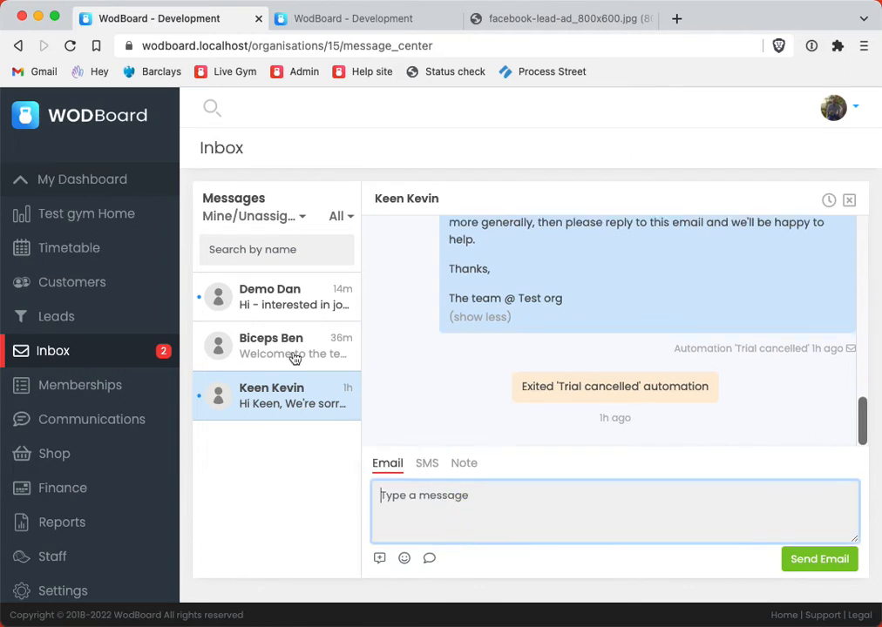
{"action": "left_click", "coordinate": [275, 350]}
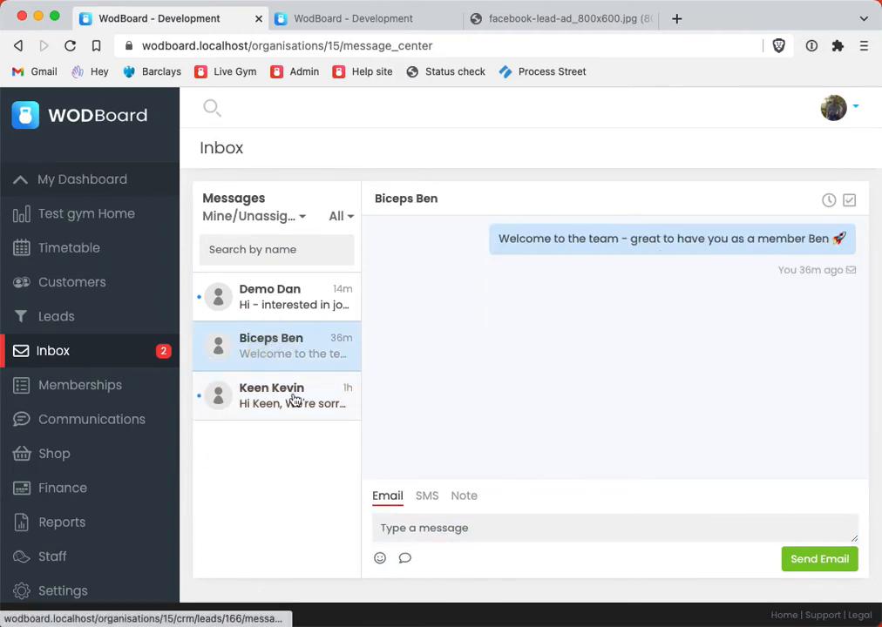
{"action": "left_click", "coordinate": [247, 397]}
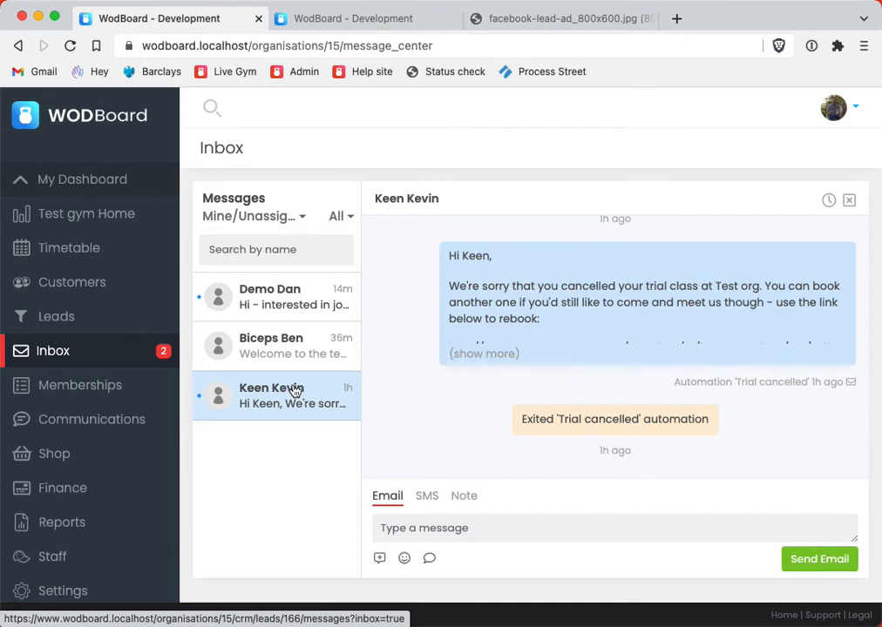
{"action": "left_click", "coordinate": [427, 531]}
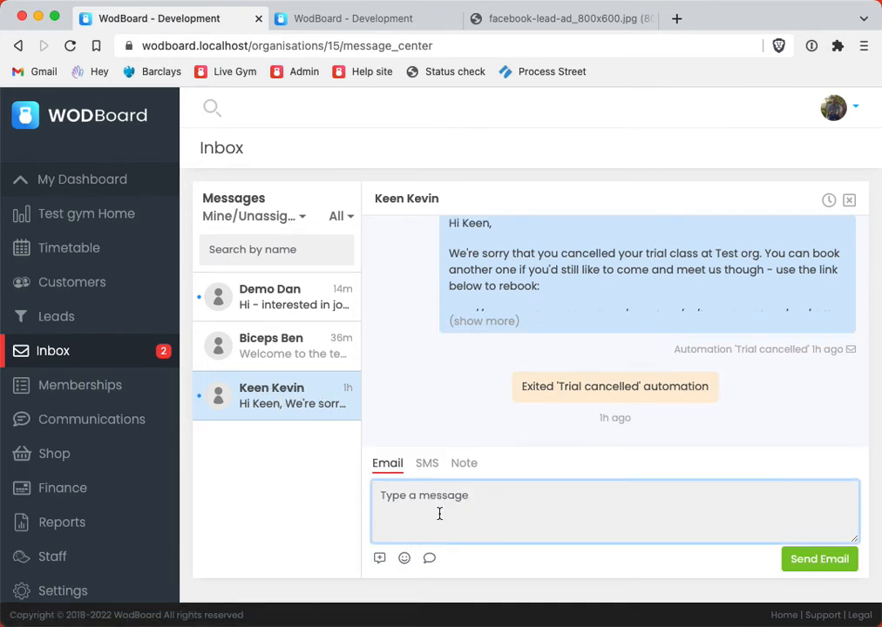
{"action": "type", "text": "afdssdf"}
{"action": "left_click", "coordinate": [834, 561]}
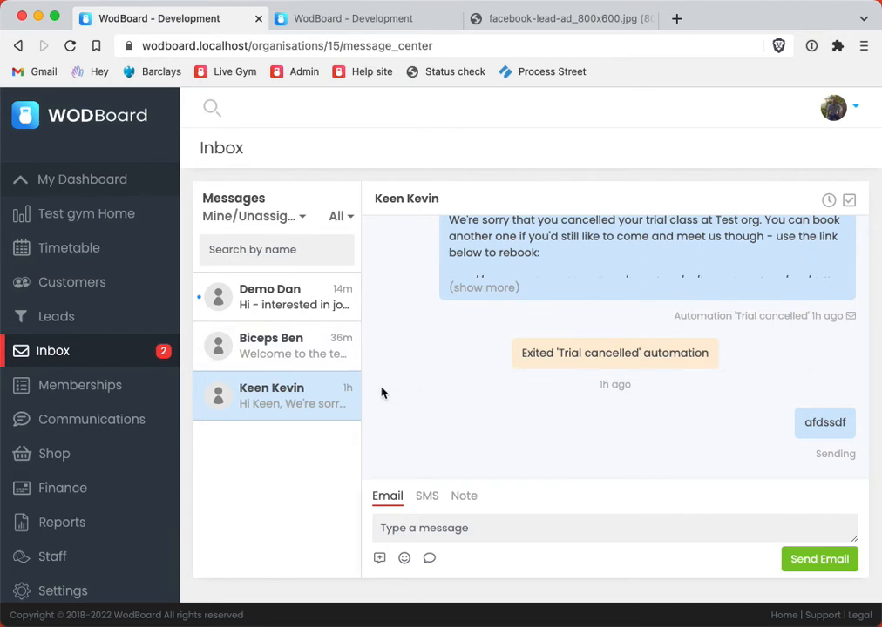
Toggle the lead's conversation to follow-up required and back to no follow up required, and reload the inbox
{"action": "left_click", "coordinate": [849, 201]}
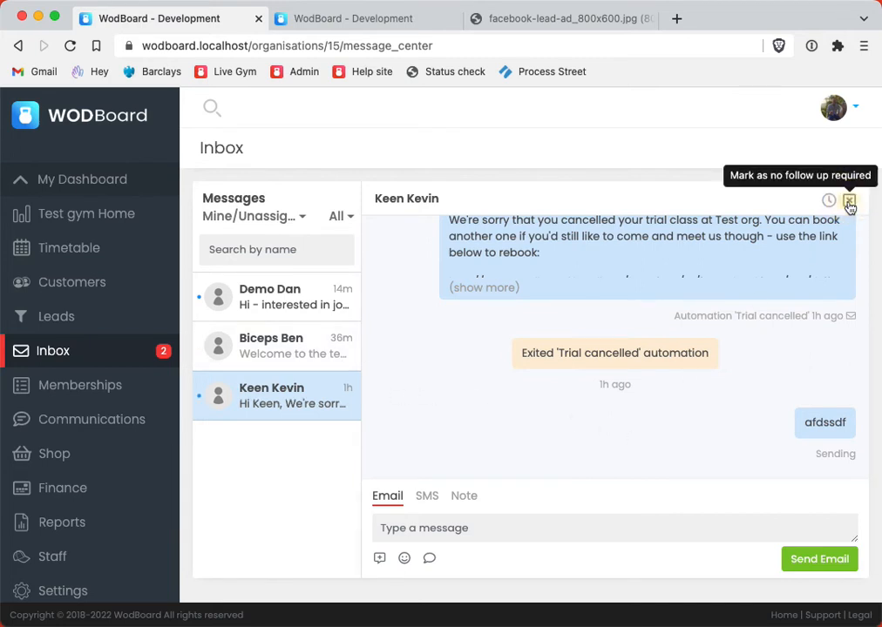
{"action": "left_click", "coordinate": [849, 204]}
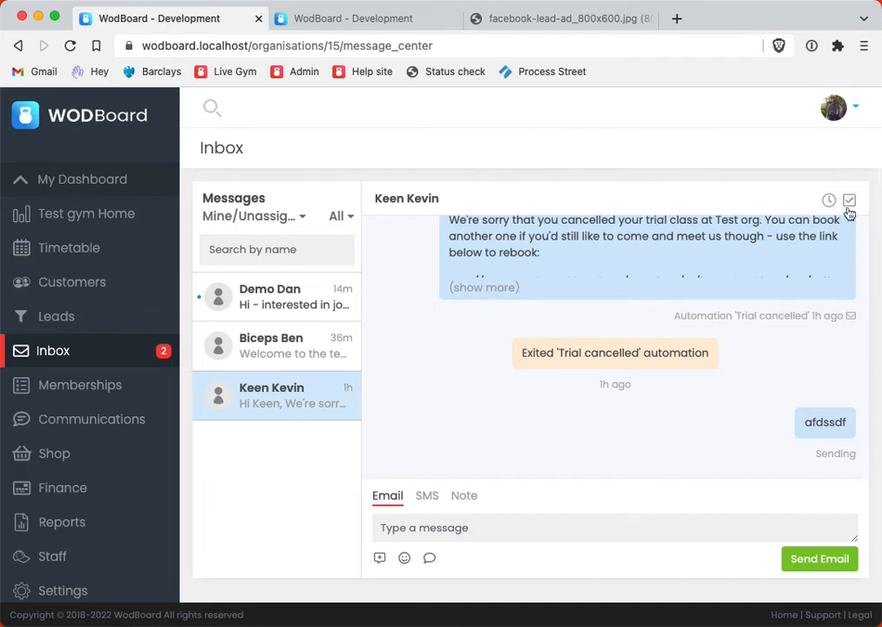
{"action": "left_click", "coordinate": [851, 207]}
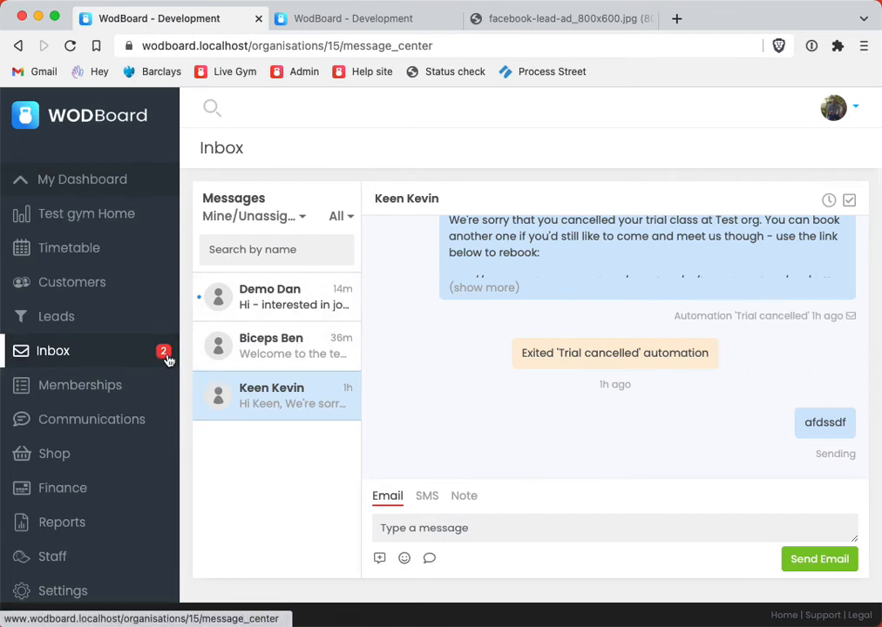
{"action": "left_click", "coordinate": [457, 48]}
{"action": "key", "text": "Return"}
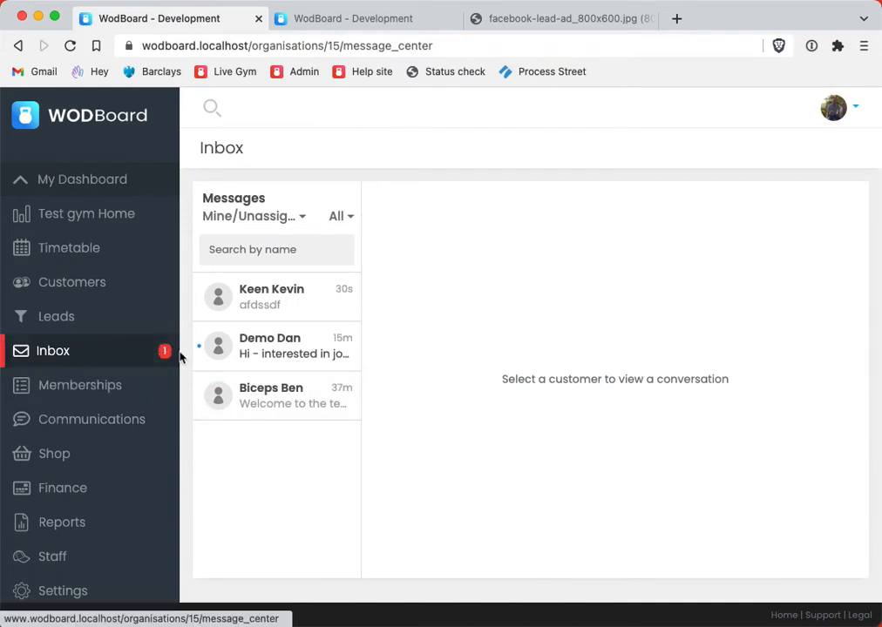
Open the website enquiry lead's conversation and highlight the incoming message asking for more info about joining
{"action": "left_click", "coordinate": [293, 392]}
{"action": "left_click", "coordinate": [278, 345]}
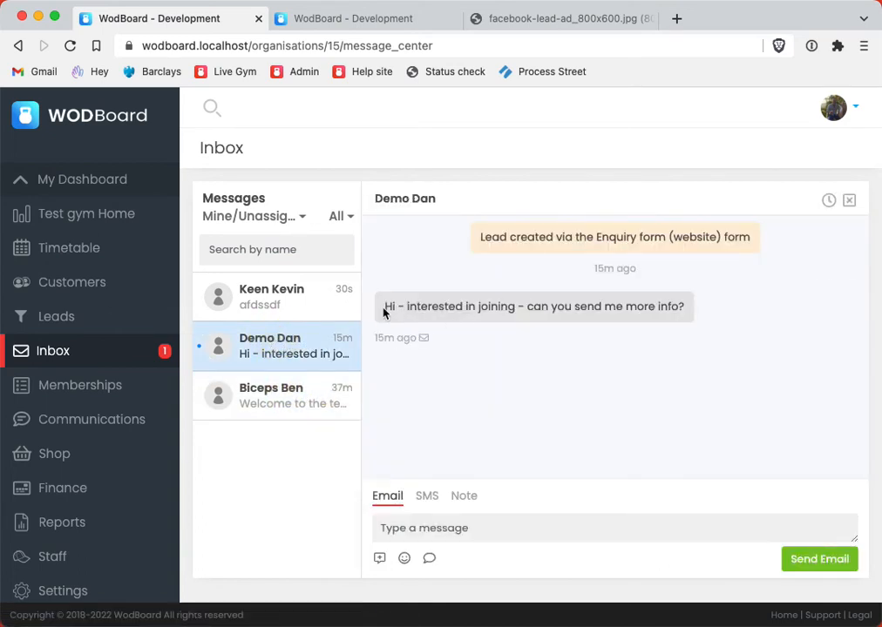
{"action": "left_click_drag", "start_coordinate": [386, 308], "coordinate": [699, 309]}
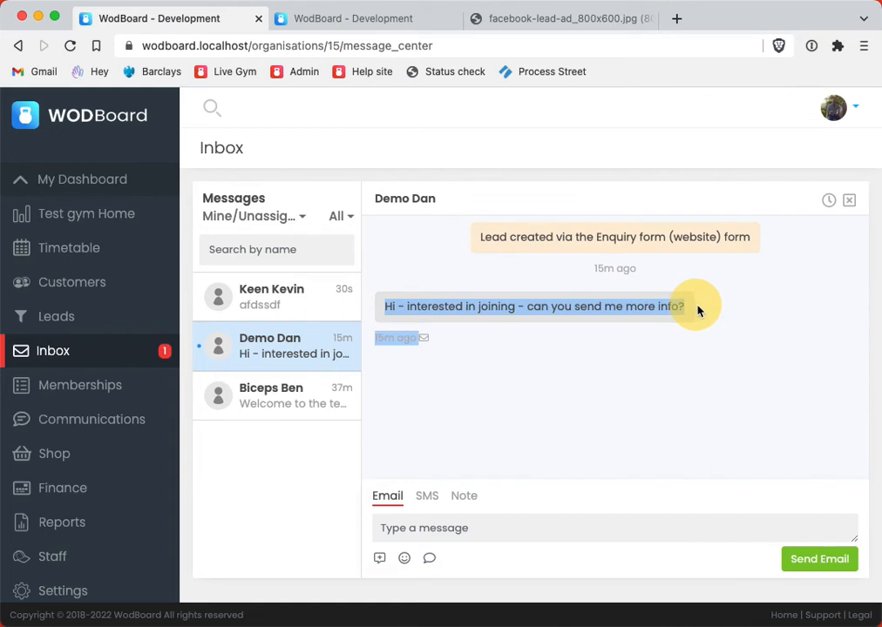
{"action": "left_click", "coordinate": [590, 430]}
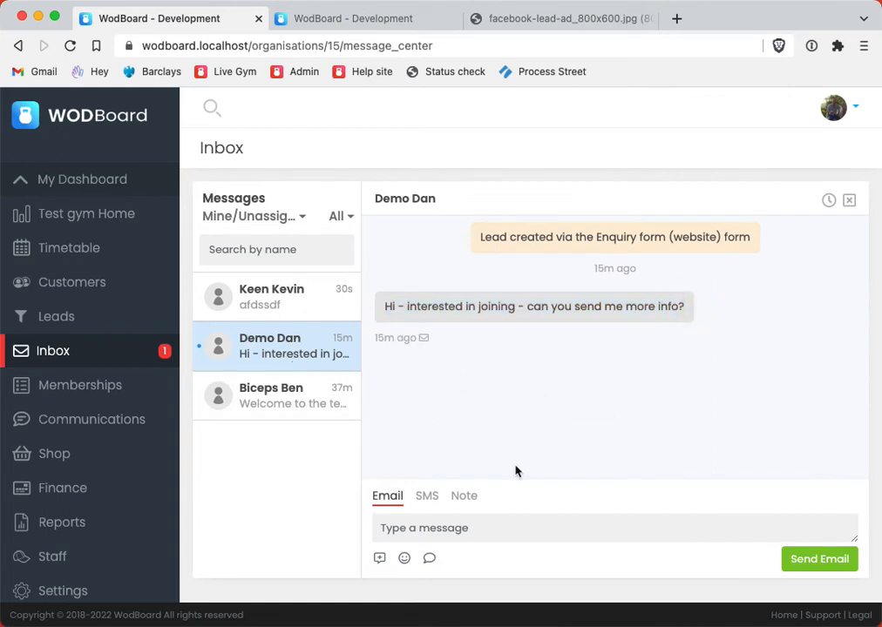
{"action": "left_click", "coordinate": [457, 527]}
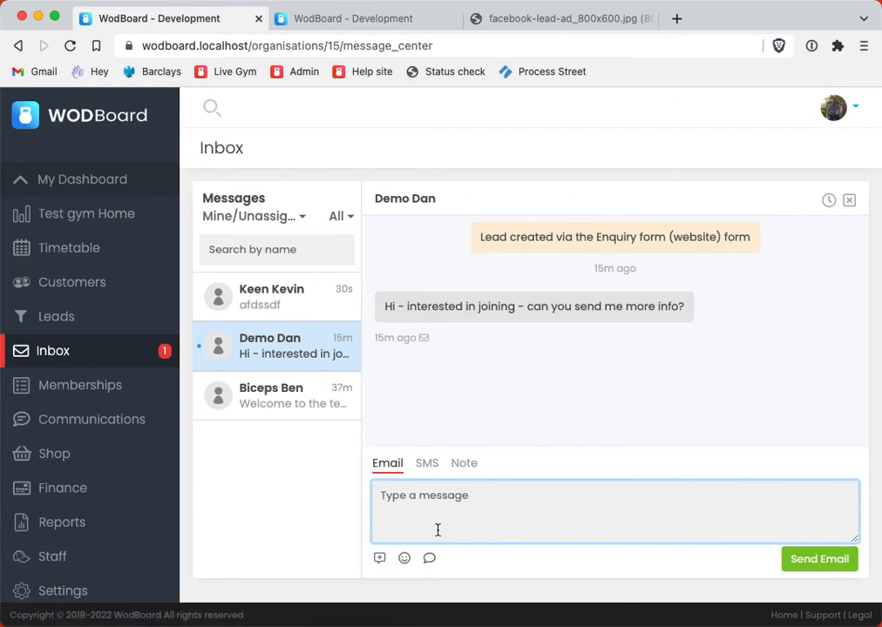
{"action": "type", "text": "sdfljadfs"}
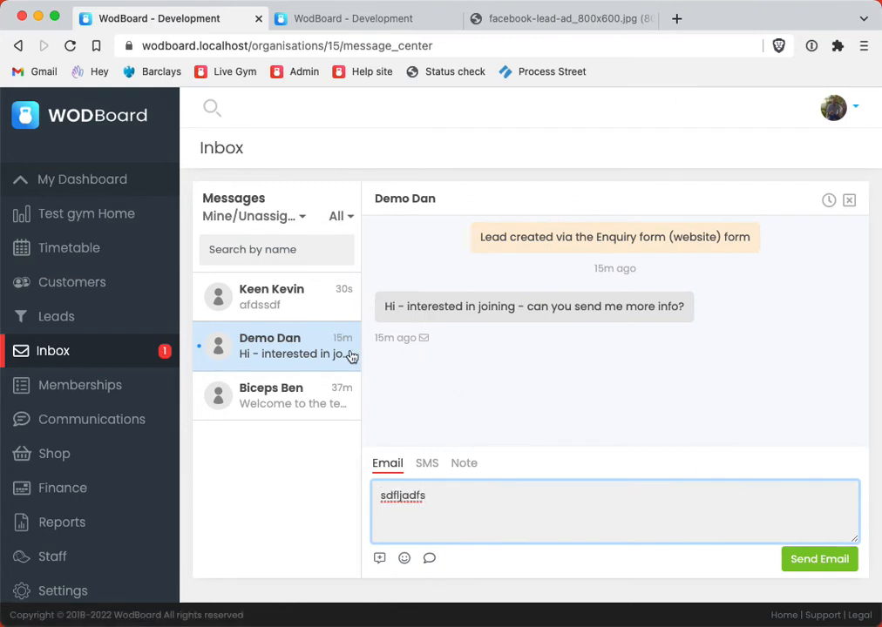
{"action": "left_click", "coordinate": [430, 560]}
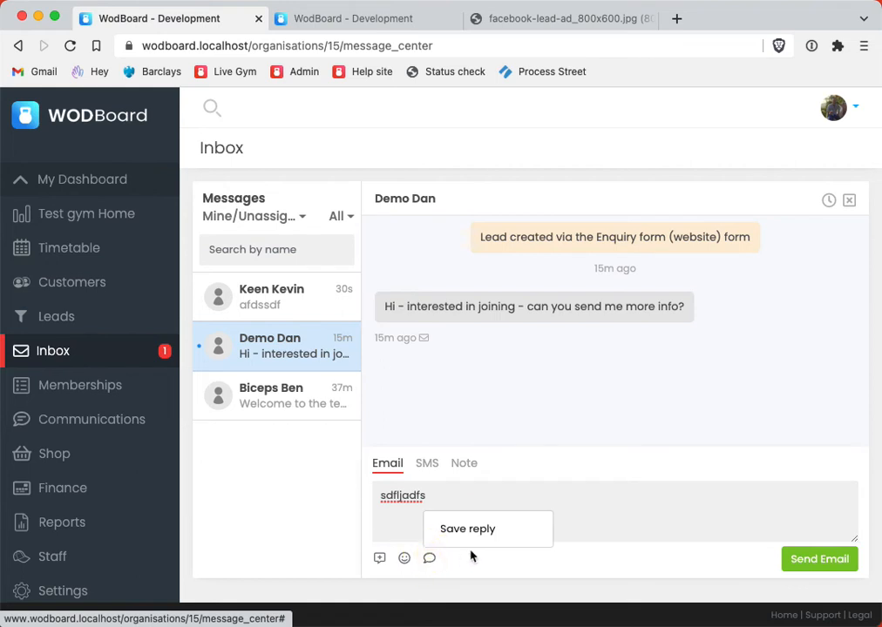
{"action": "left_click", "coordinate": [383, 501]}
Replace the draft email to the website enquiry lead with "Here how's it works at our gym...."
{"action": "left_click_drag", "start_coordinate": [456, 503], "coordinate": [347, 492]}
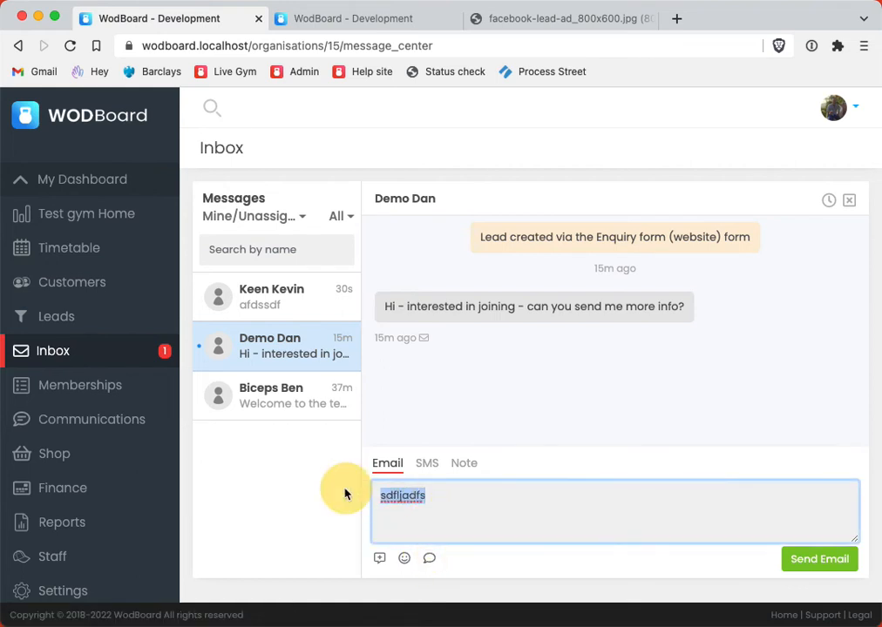
{"action": "type", "text": "Here "}
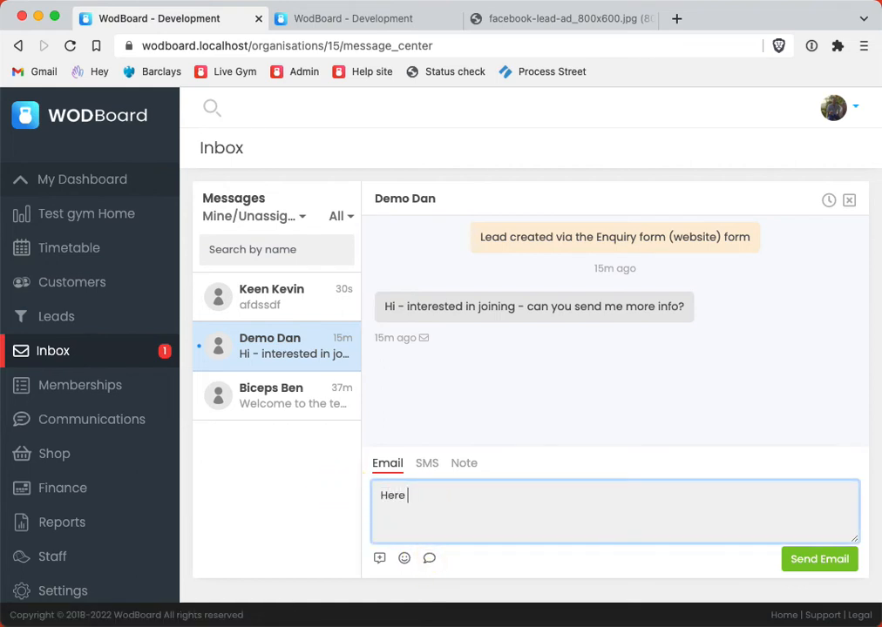
{"action": "type", "text": "how's it works at our gym...."}
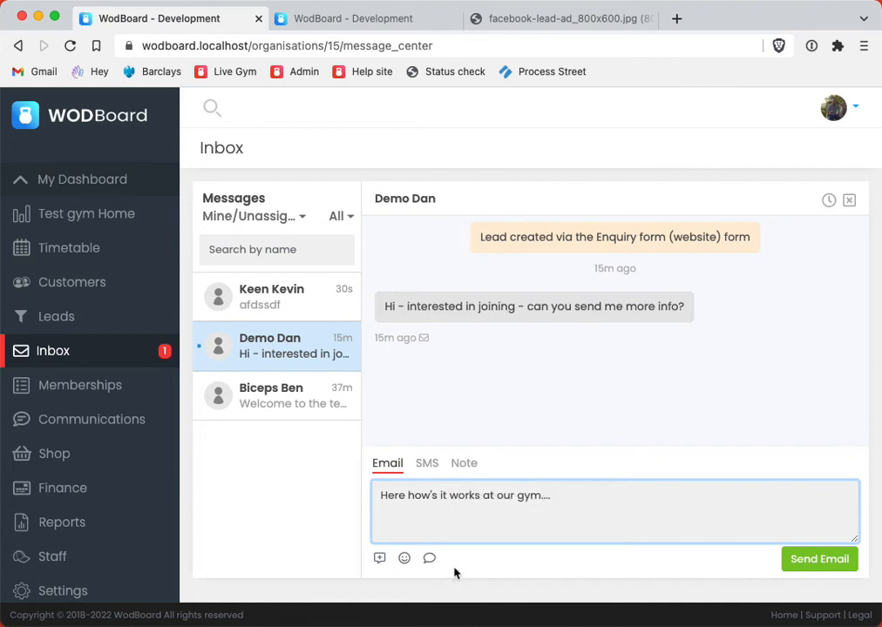
Save the drafted message as a reusable reply named "General enquiry reply" with visibility for All gym
{"action": "left_click", "coordinate": [429, 559]}
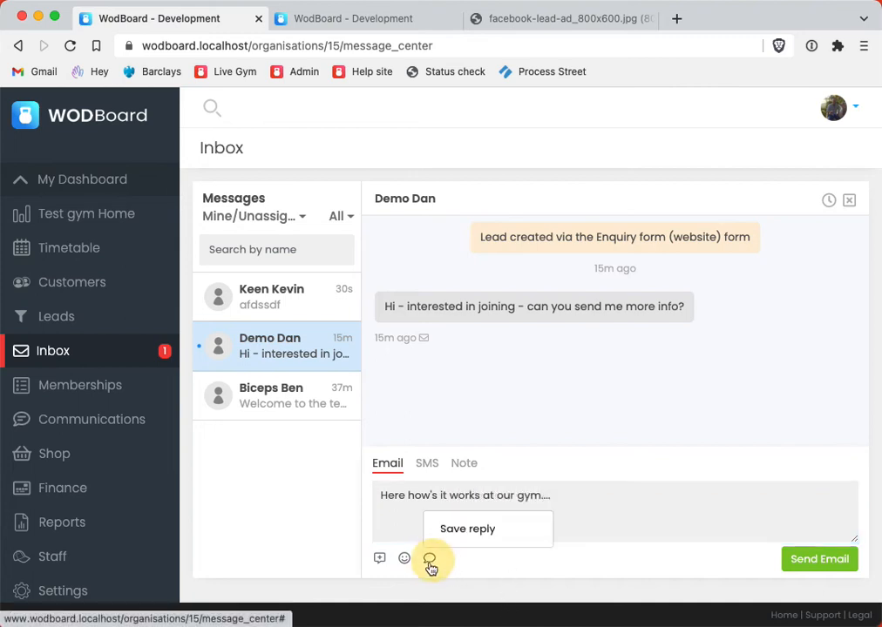
{"action": "left_click", "coordinate": [473, 530]}
{"action": "left_click", "coordinate": [332, 217]}
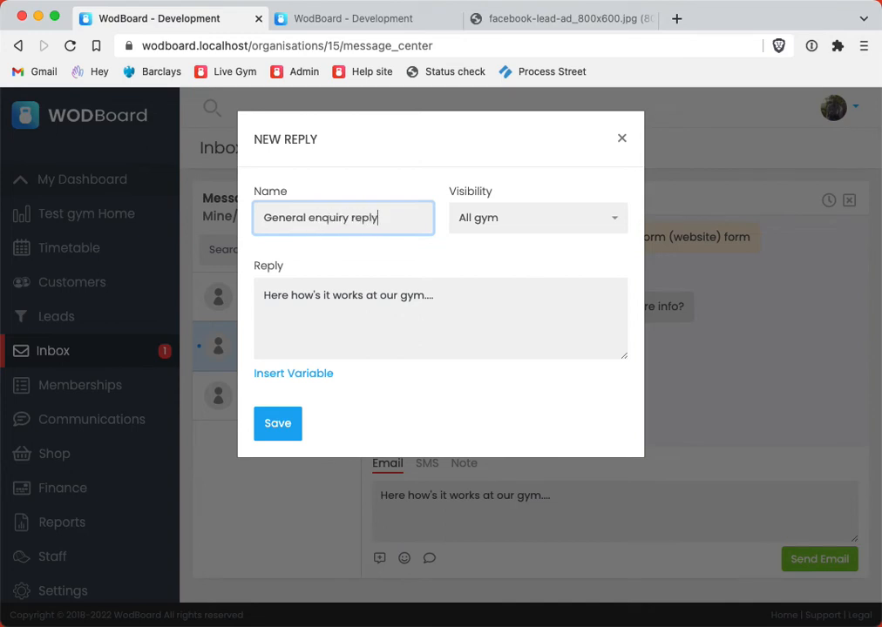
{"action": "left_click", "coordinate": [549, 225]}
{"action": "left_click", "coordinate": [494, 244]}
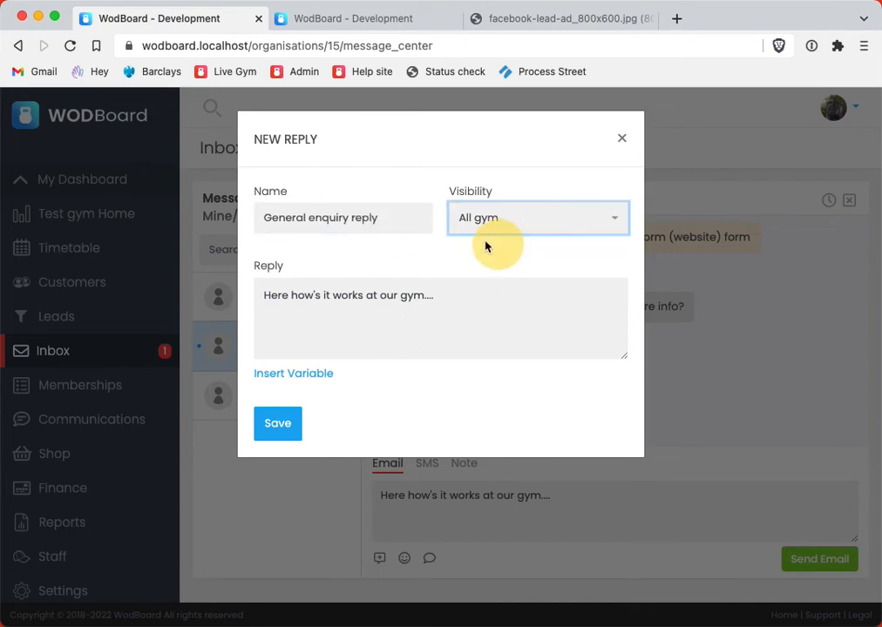
{"action": "left_click", "coordinate": [511, 225]}
{"action": "left_click", "coordinate": [489, 273]}
{"action": "left_click", "coordinate": [520, 228]}
{"action": "left_click", "coordinate": [501, 248]}
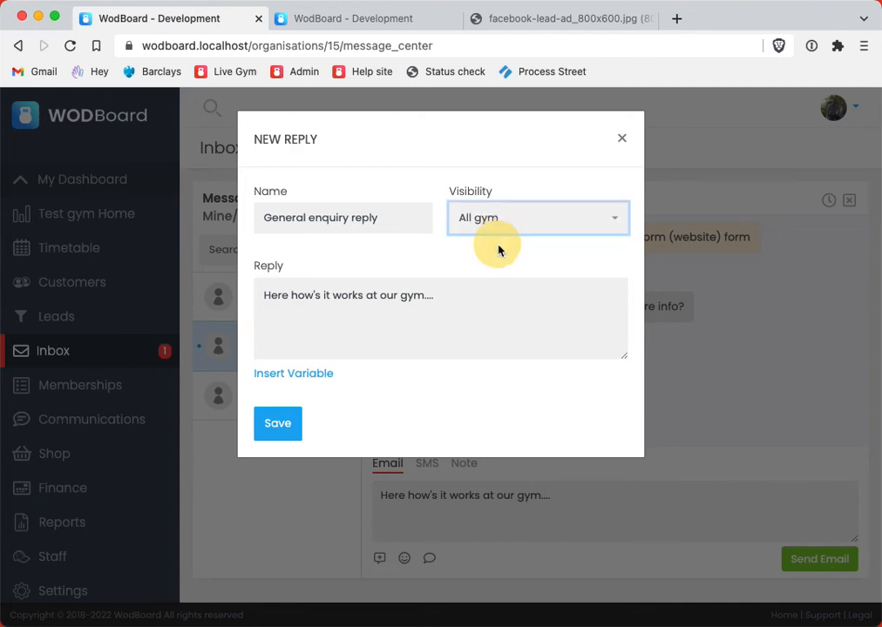
{"action": "left_click", "coordinate": [275, 426]}
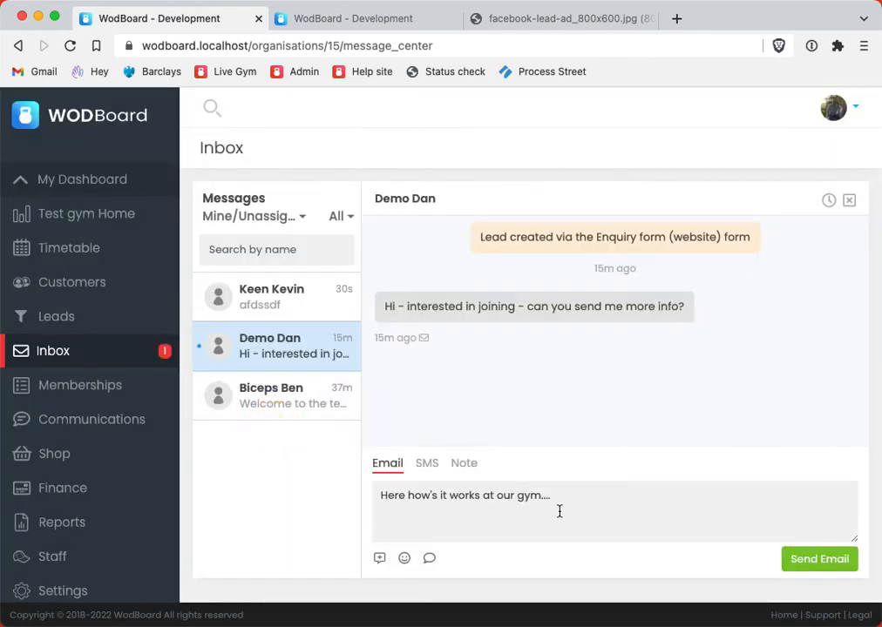
Clear the drafted text from the lead's email message
{"action": "left_click", "coordinate": [575, 496]}
{"action": "key", "text": "super+a"}
{"action": "key", "text": "BackSpace"}
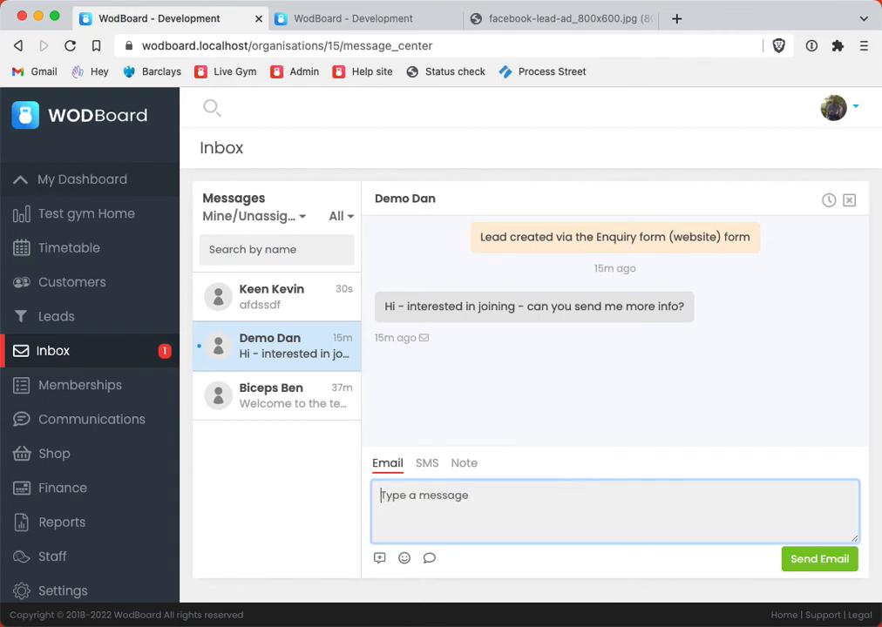
{"action": "left_click", "coordinate": [543, 400]}
{"action": "left_click", "coordinate": [507, 528]}
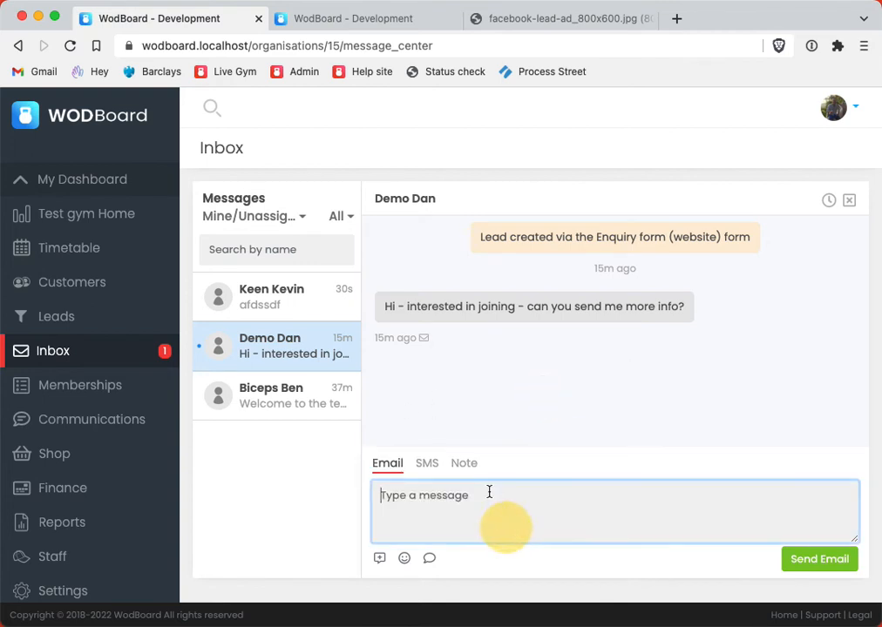
Insert the saved "General enquiry reply" into the message and send it to the lead by email
{"action": "left_click", "coordinate": [431, 559]}
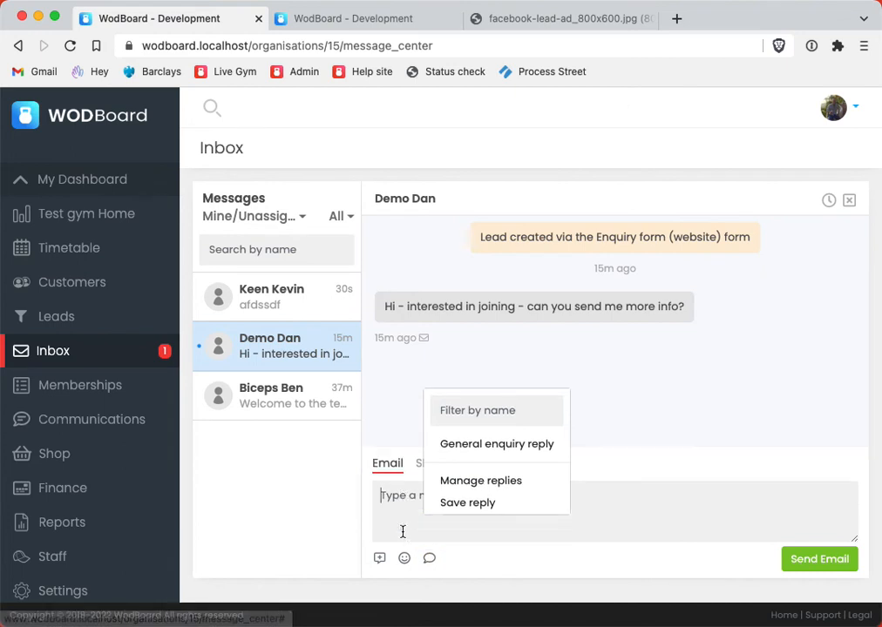
{"action": "left_click", "coordinate": [431, 561]}
{"action": "left_click", "coordinate": [431, 560]}
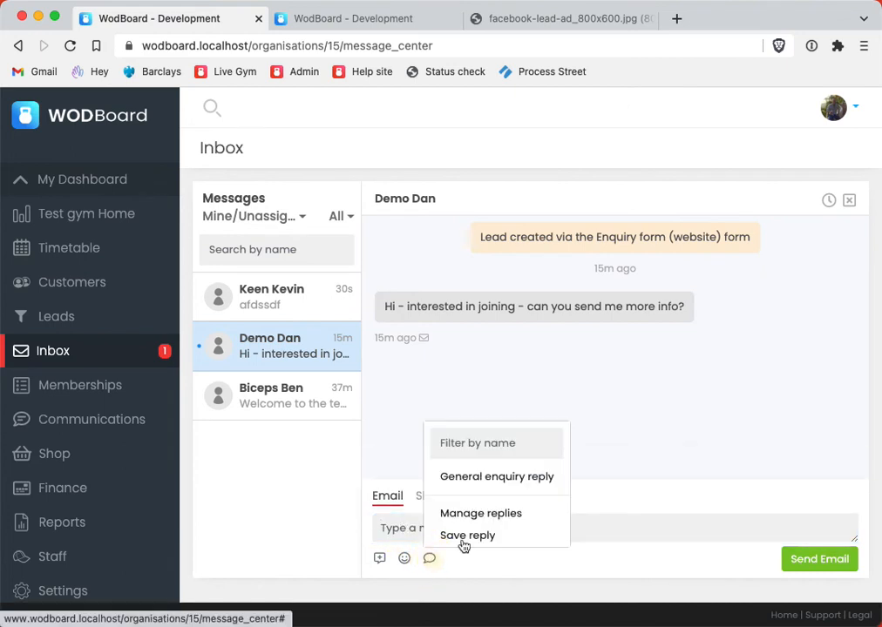
{"action": "left_click", "coordinate": [494, 479]}
{"action": "left_click", "coordinate": [823, 560]}
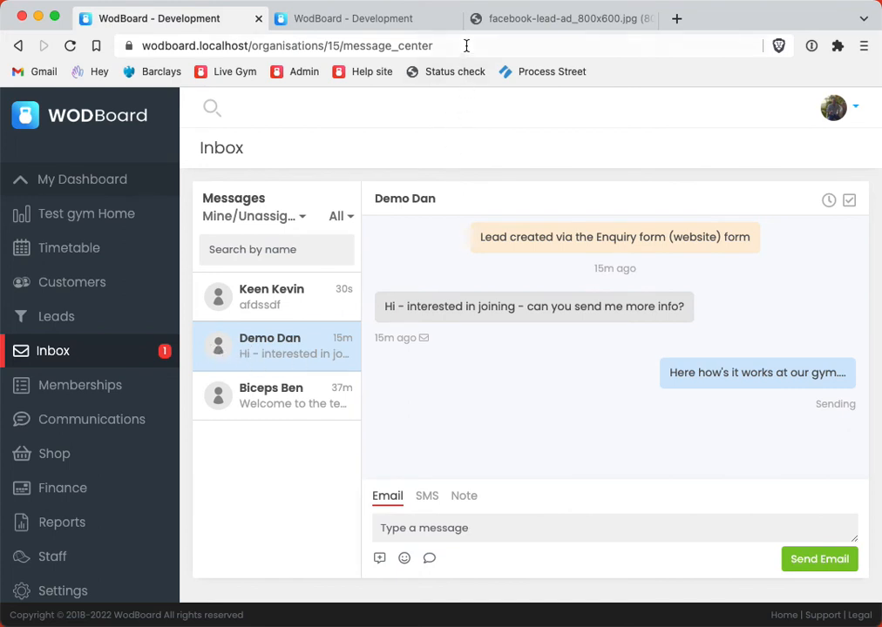
Reload the inbox and reopen the website enquiry lead's conversation
{"action": "left_click", "coordinate": [370, 40]}
{"action": "key", "text": "Return"}
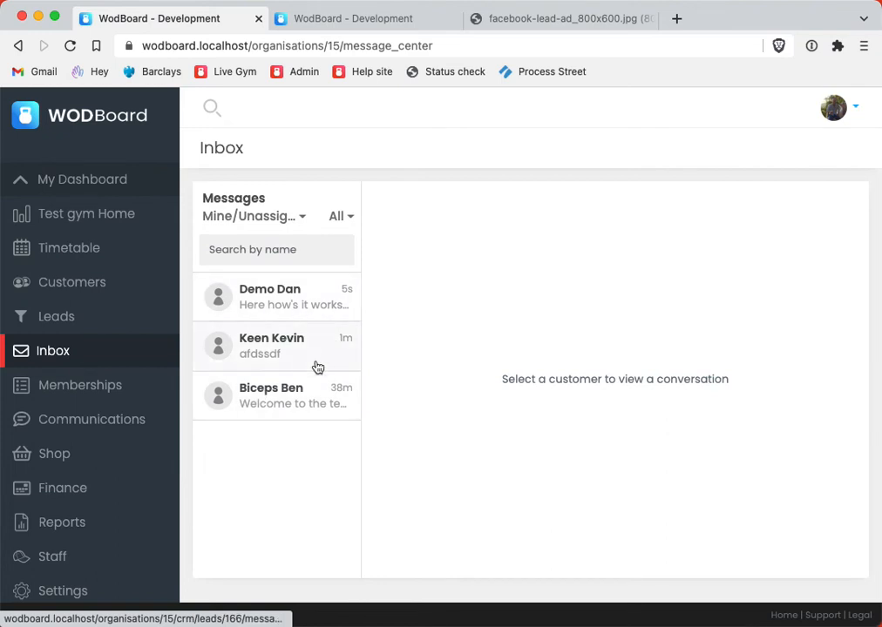
{"action": "left_click", "coordinate": [295, 307]}
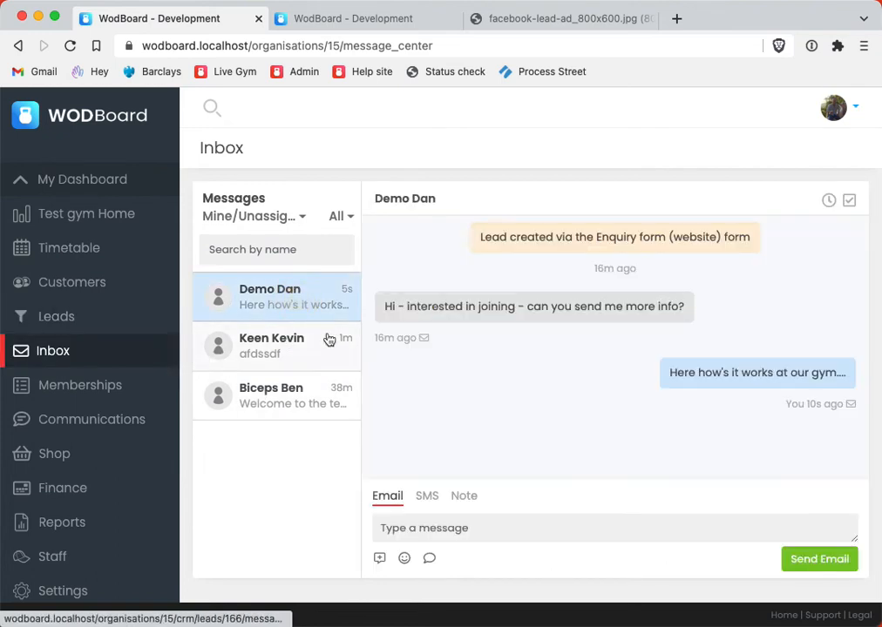
Snooze the website enquiry lead's conversation until 15/08/2022
{"action": "left_click", "coordinate": [829, 201]}
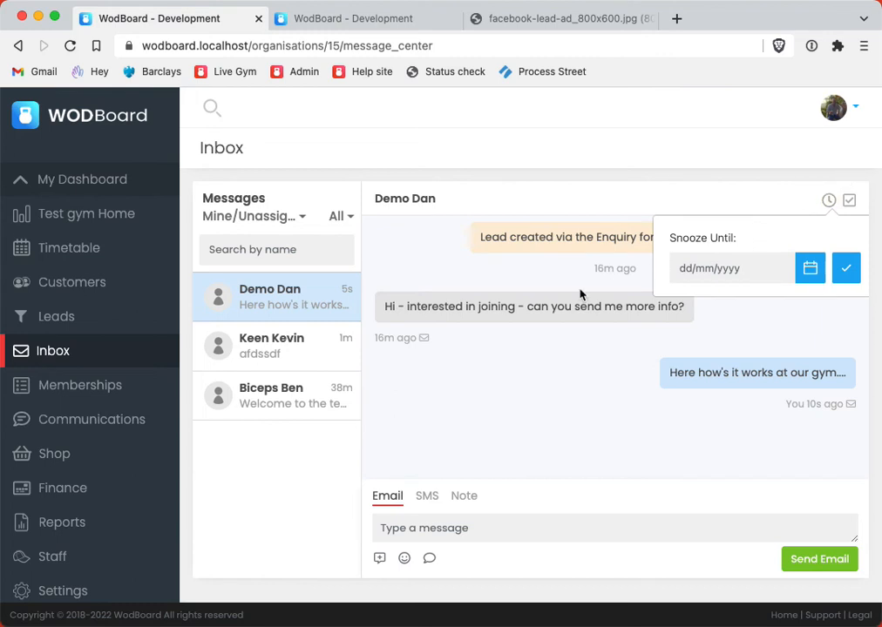
{"action": "left_click", "coordinate": [707, 193]}
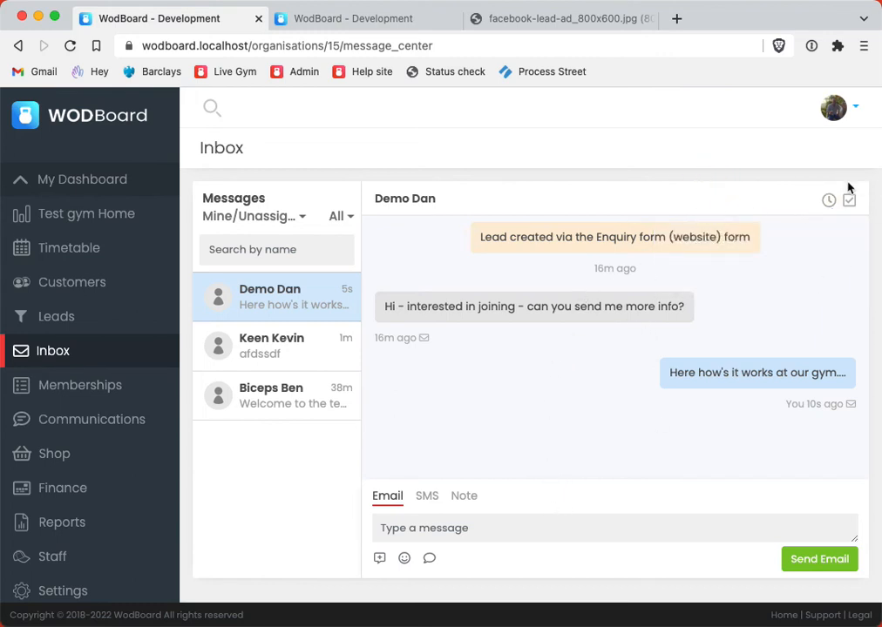
{"action": "left_click", "coordinate": [830, 202]}
{"action": "left_click", "coordinate": [811, 268]}
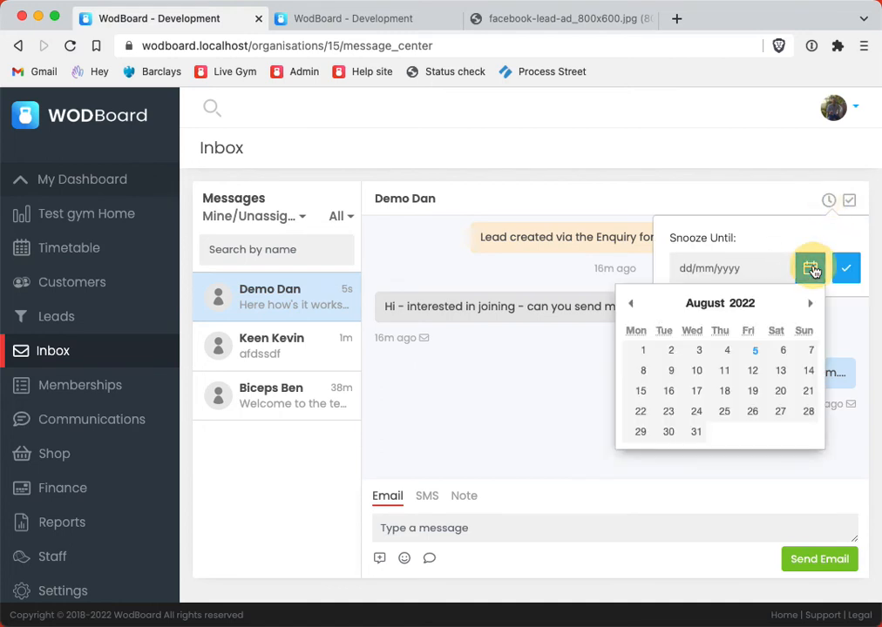
{"action": "left_click", "coordinate": [641, 391]}
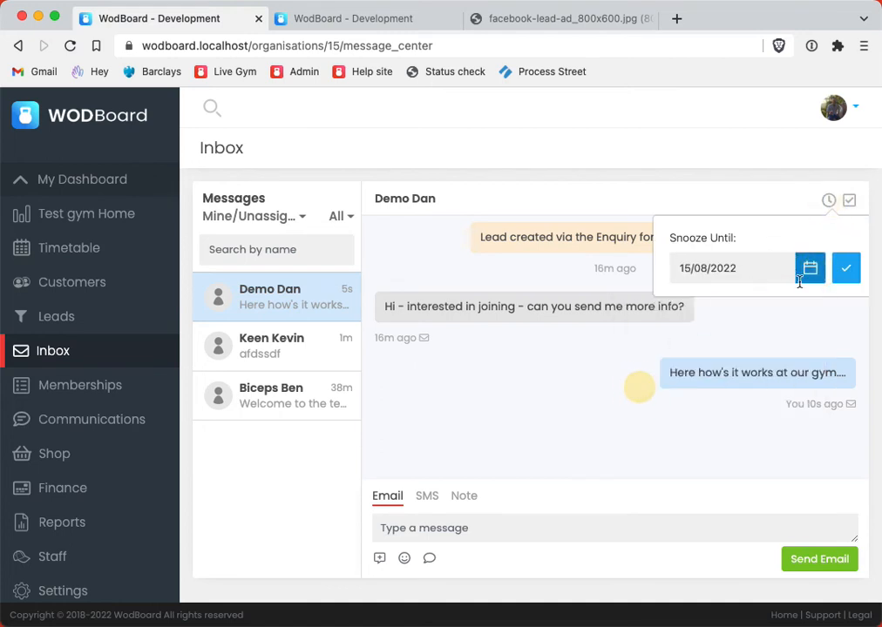
{"action": "left_click", "coordinate": [846, 268]}
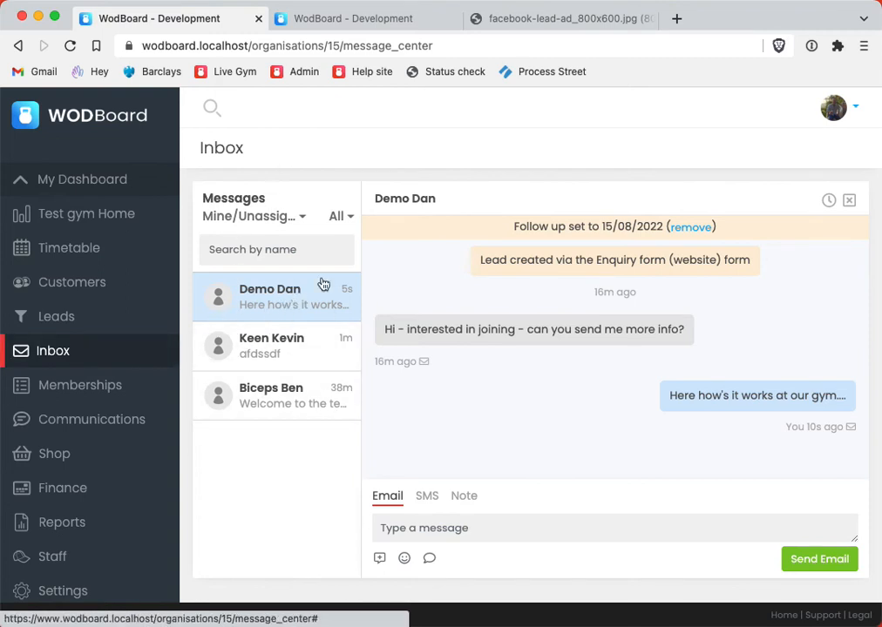
Switch the inbox's assignment filter to All and back to Mine/Unassigned, and look over the other assignment options
{"action": "left_click", "coordinate": [279, 216]}
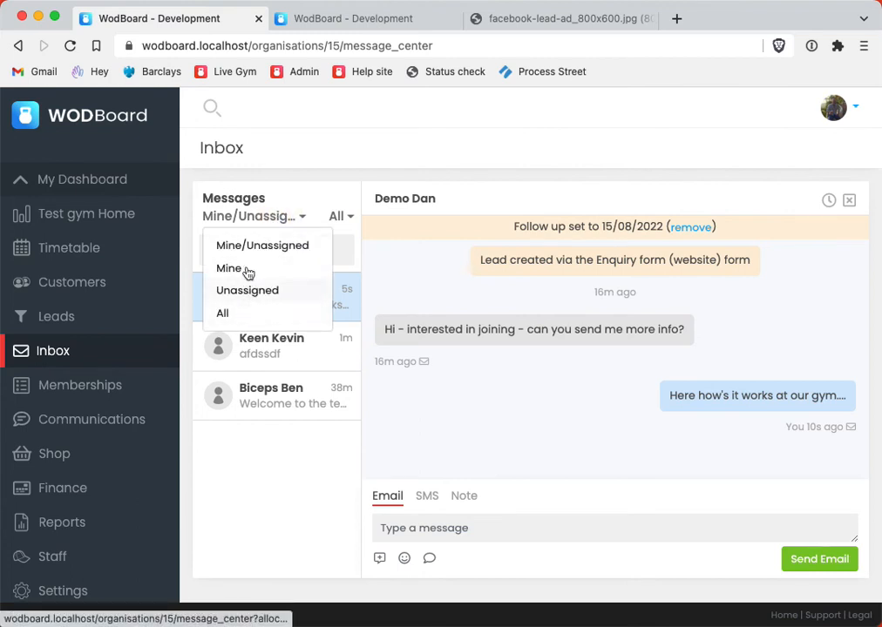
{"action": "left_click", "coordinate": [246, 312]}
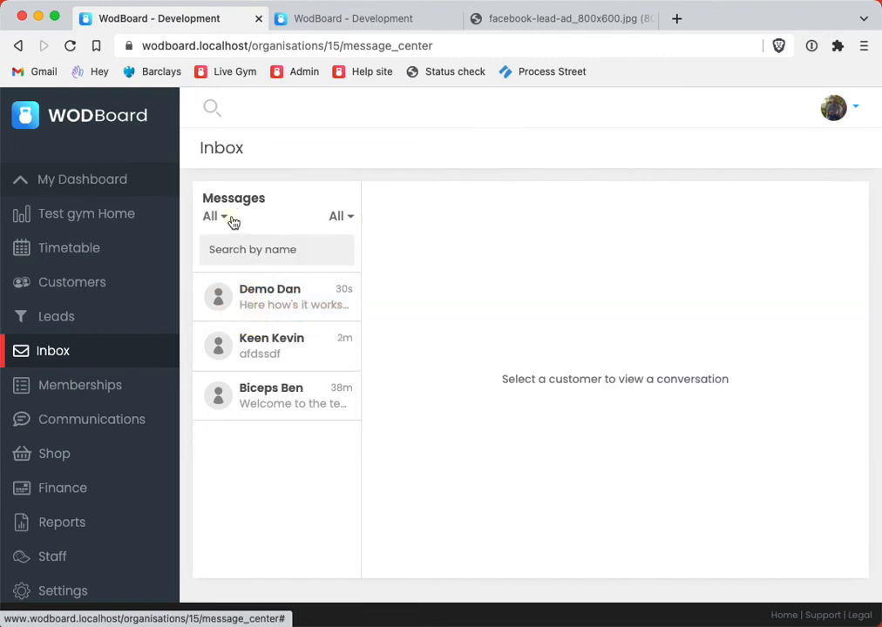
{"action": "left_click", "coordinate": [229, 218]}
{"action": "left_click", "coordinate": [235, 246]}
{"action": "left_click", "coordinate": [253, 218]}
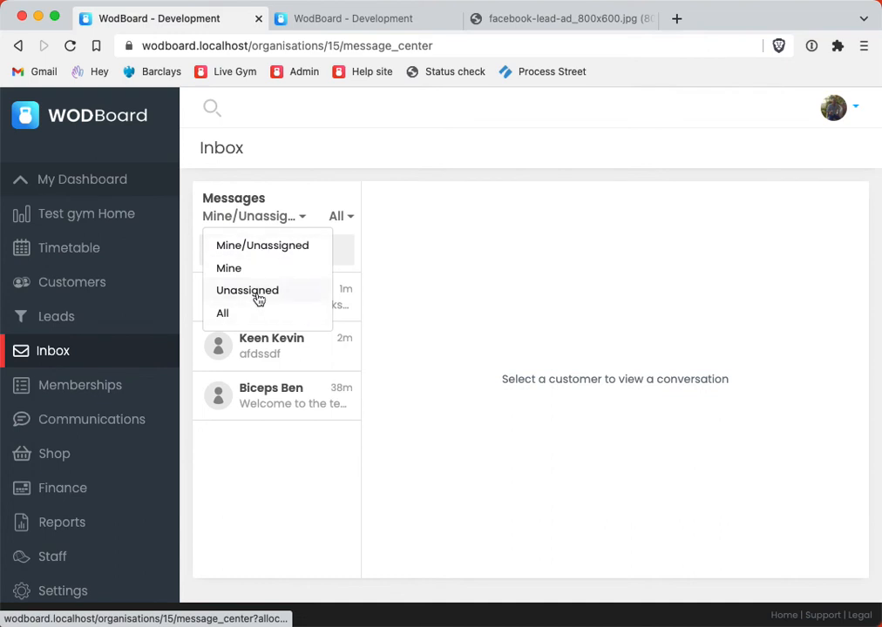
{"action": "left_click", "coordinate": [297, 184]}
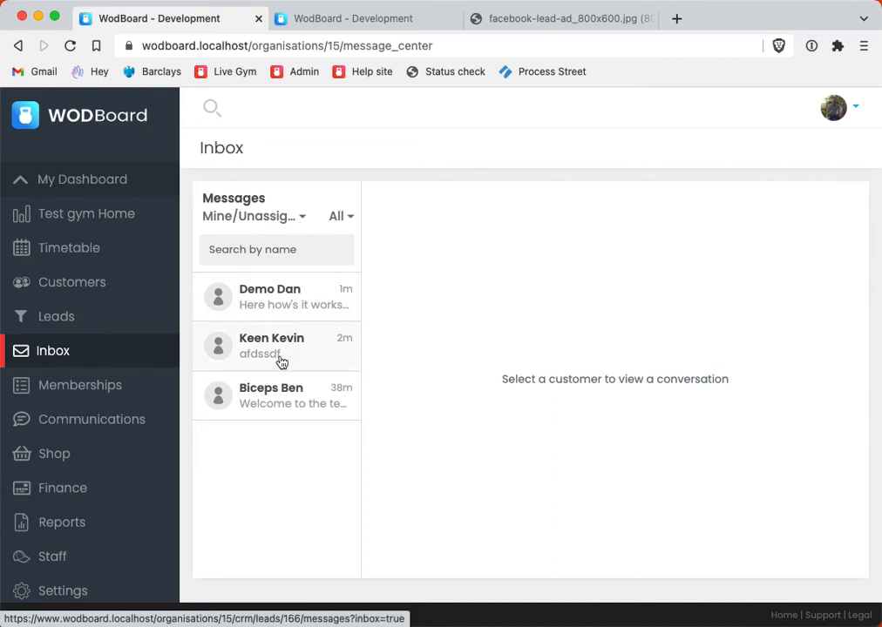
Open the CRM settings and highlight the Customer Messages and Lead Messages notification options for messages not allocated to a coach
{"action": "left_click", "coordinate": [81, 598]}
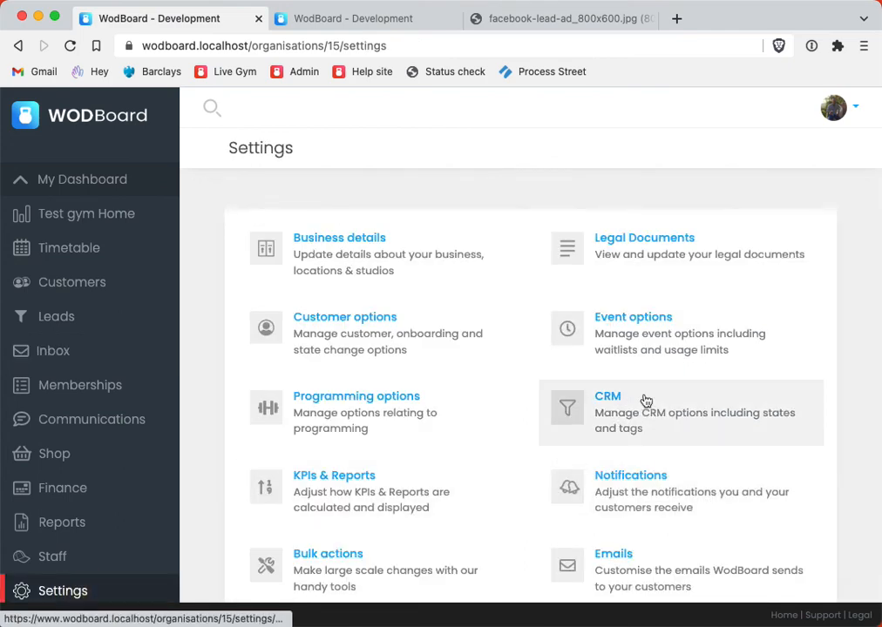
{"action": "left_click", "coordinate": [637, 400]}
{"action": "scroll", "coordinate": [367, 350], "scroll_direction": "down", "scroll_amount": 3}
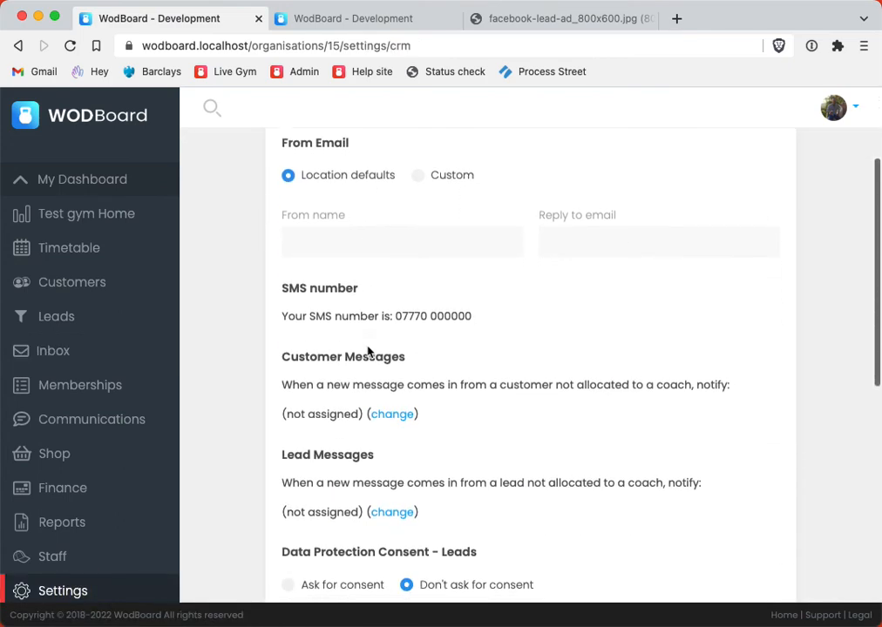
{"action": "scroll", "coordinate": [395, 255], "scroll_direction": "down", "scroll_amount": 3}
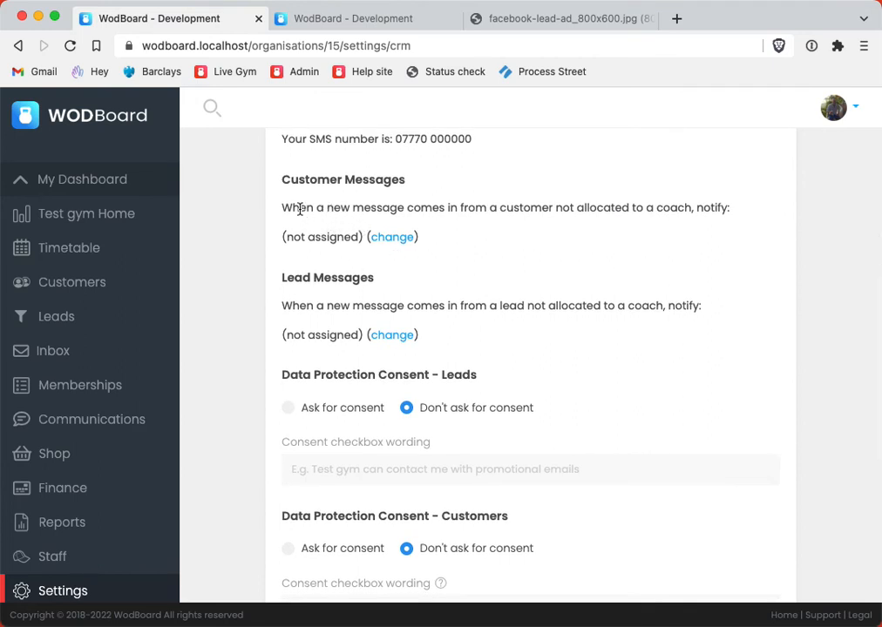
{"action": "left_click_drag", "start_coordinate": [296, 209], "coordinate": [612, 208]}
{"action": "left_click", "coordinate": [285, 178]}
{"action": "left_click_drag", "start_coordinate": [285, 179], "coordinate": [409, 267]}
{"action": "left_click", "coordinate": [282, 278]}
{"action": "left_click_drag", "start_coordinate": [282, 279], "coordinate": [566, 328]}
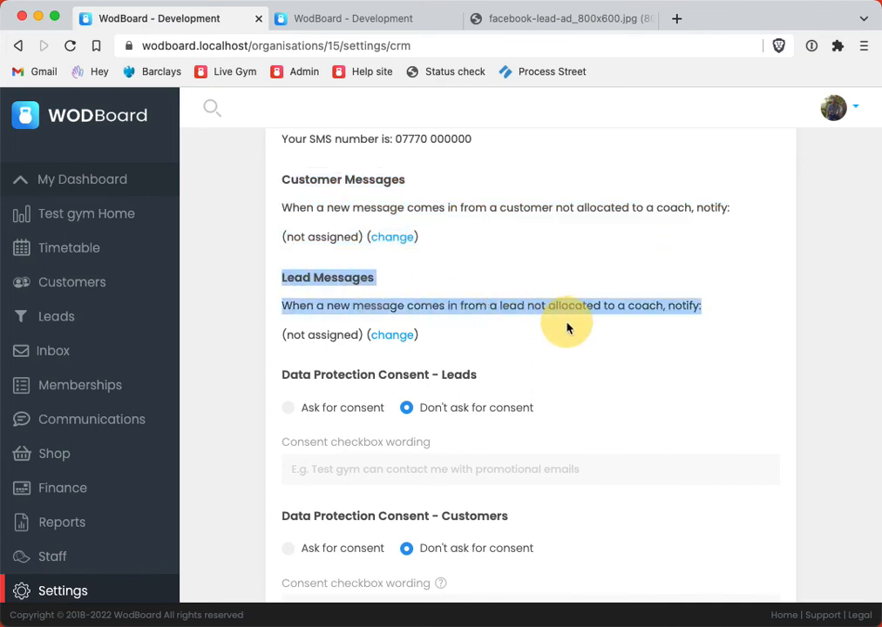
{"action": "left_click", "coordinate": [331, 306]}
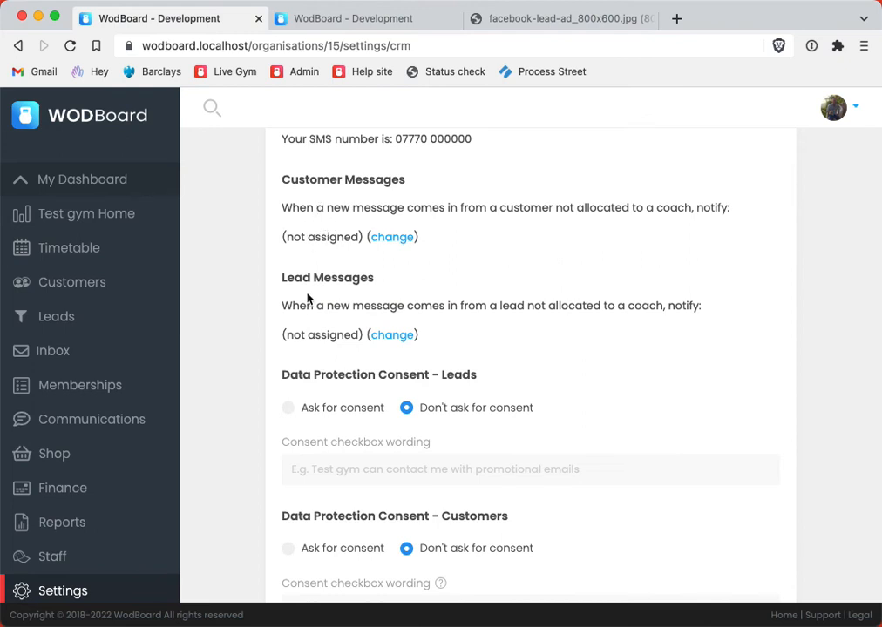
Examine the data protection consent options and highlight the Facebook Ad Leads and Google Reviews headings in the CRM settings
{"action": "scroll", "coordinate": [302, 322], "scroll_direction": "down", "scroll_amount": 4}
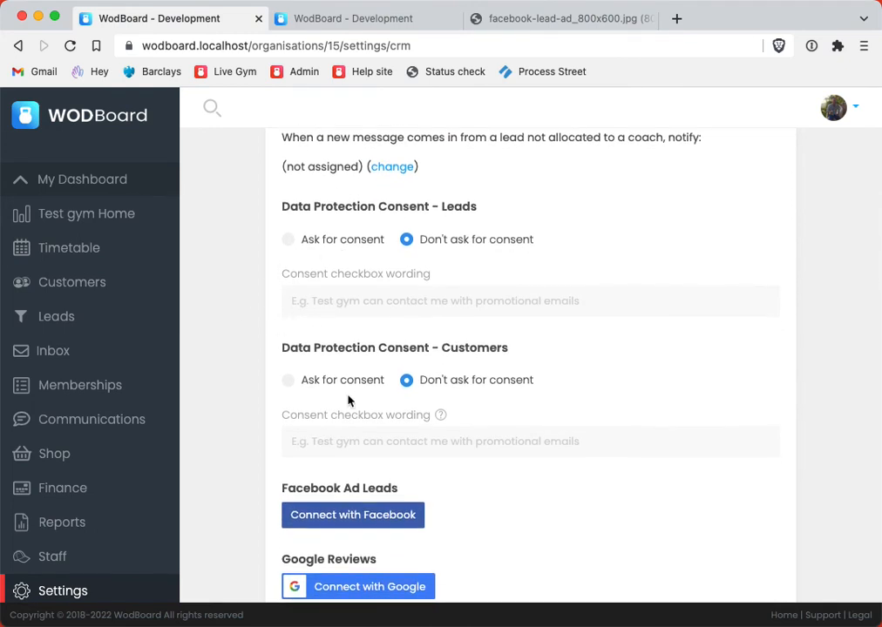
{"action": "scroll", "coordinate": [350, 402], "scroll_direction": "down", "scroll_amount": 4}
{"action": "scroll", "coordinate": [331, 389], "scroll_direction": "down", "scroll_amount": 2}
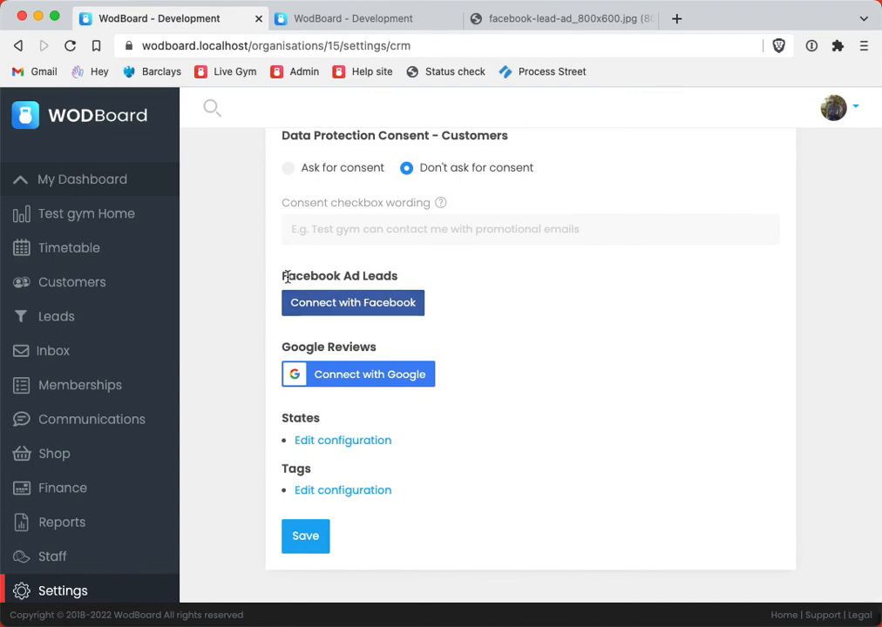
{"action": "left_click_drag", "start_coordinate": [287, 276], "coordinate": [445, 275]}
{"action": "left_click", "coordinate": [335, 330]}
{"action": "mouse_move", "coordinate": [285, 346]}
{"action": "left_mouse_down"}
{"action": "mouse_move", "coordinate": [407, 348]}
{"action": "mouse_move", "coordinate": [246, 350]}
{"action": "mouse_move", "coordinate": [282, 347]}
{"action": "left_mouse_up"}
{"action": "left_click", "coordinate": [400, 348]}
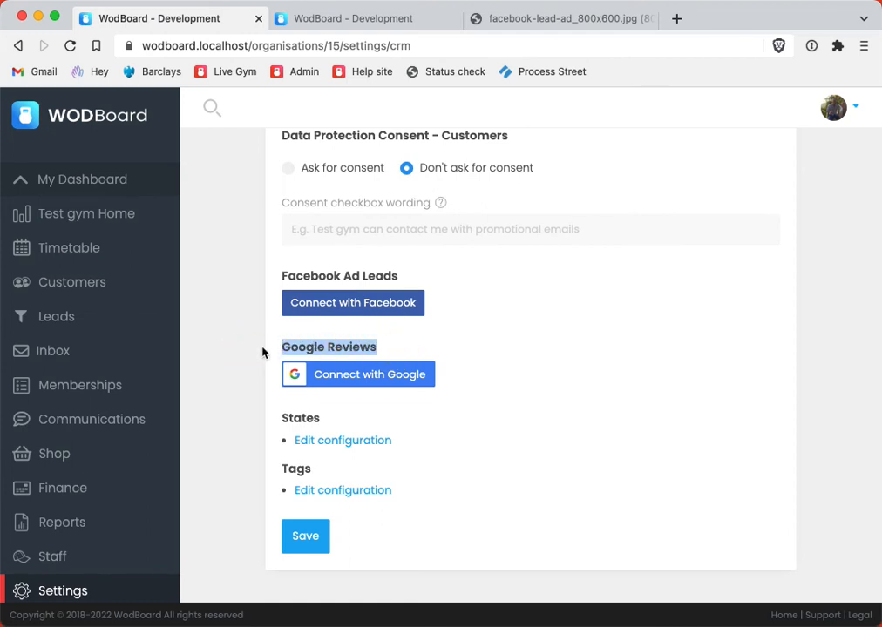
Open the Birthday automation from the communications area and add a step at 30 days
{"action": "left_click", "coordinate": [245, 375]}
{"action": "left_click", "coordinate": [128, 419]}
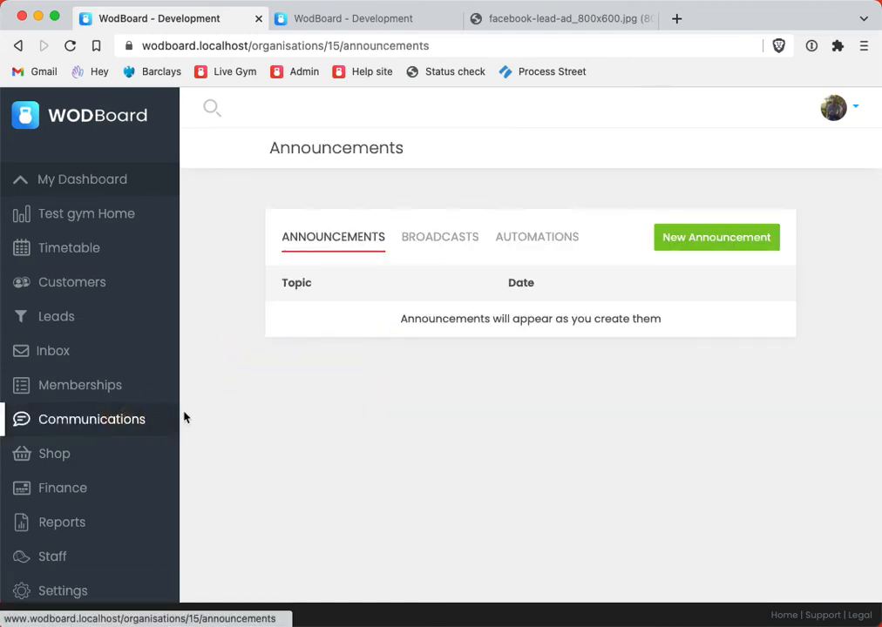
{"action": "left_click", "coordinate": [550, 247]}
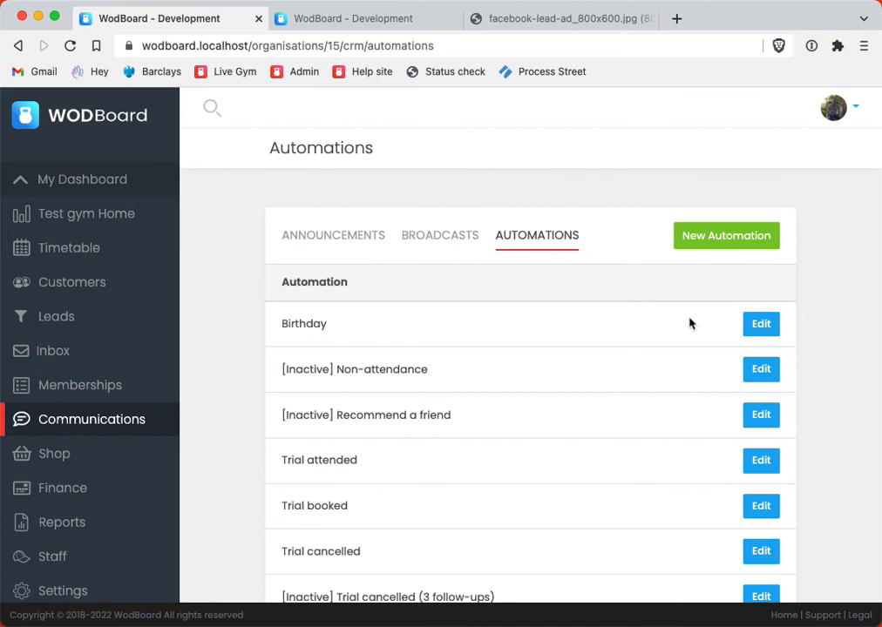
{"action": "left_click", "coordinate": [761, 325]}
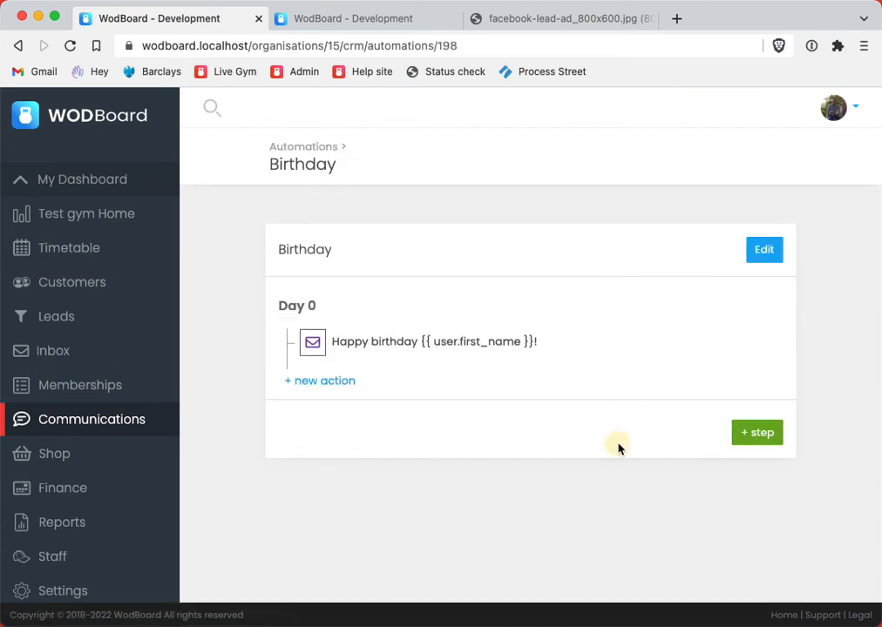
{"action": "left_click", "coordinate": [740, 438]}
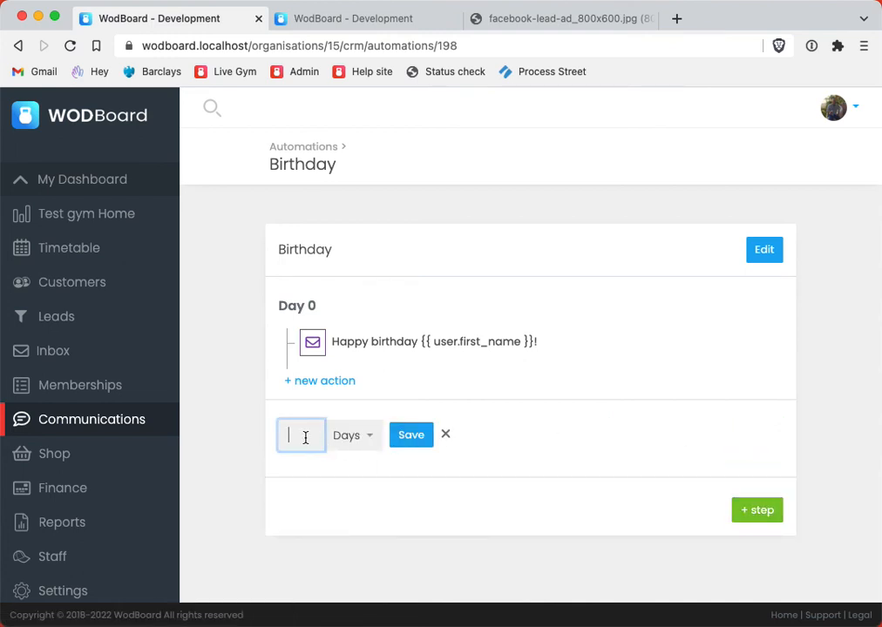
{"action": "left_click", "coordinate": [423, 439]}
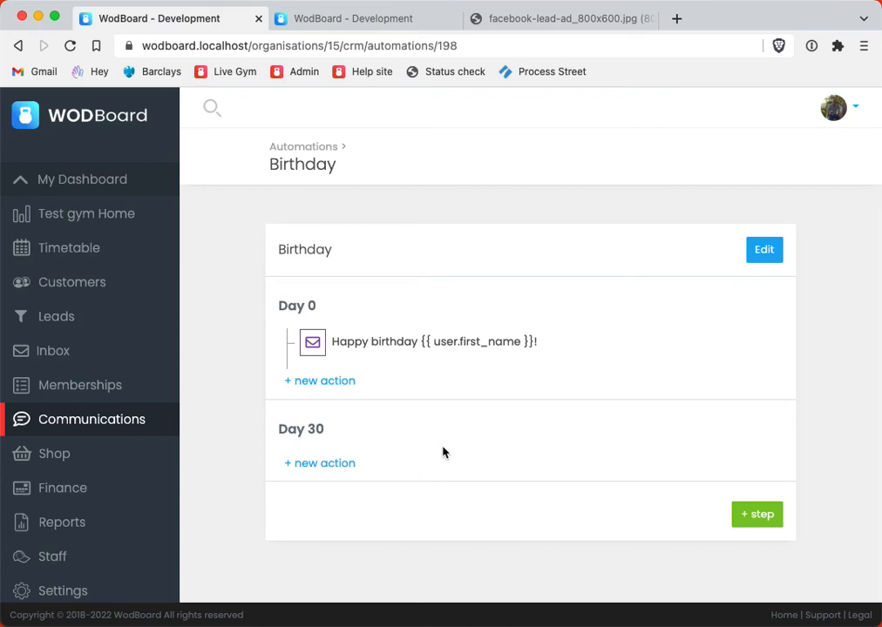
Review the Non-attendance automation's steps and highlight the "Stop when customer replies" option in its settings
{"action": "left_click", "coordinate": [324, 148]}
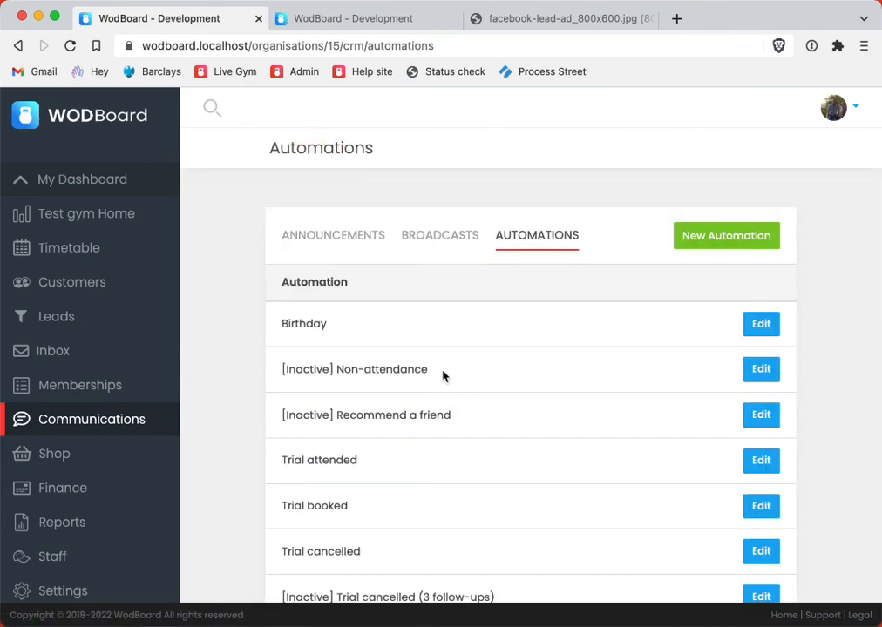
{"action": "scroll", "coordinate": [443, 376], "scroll_direction": "down", "scroll_amount": 5}
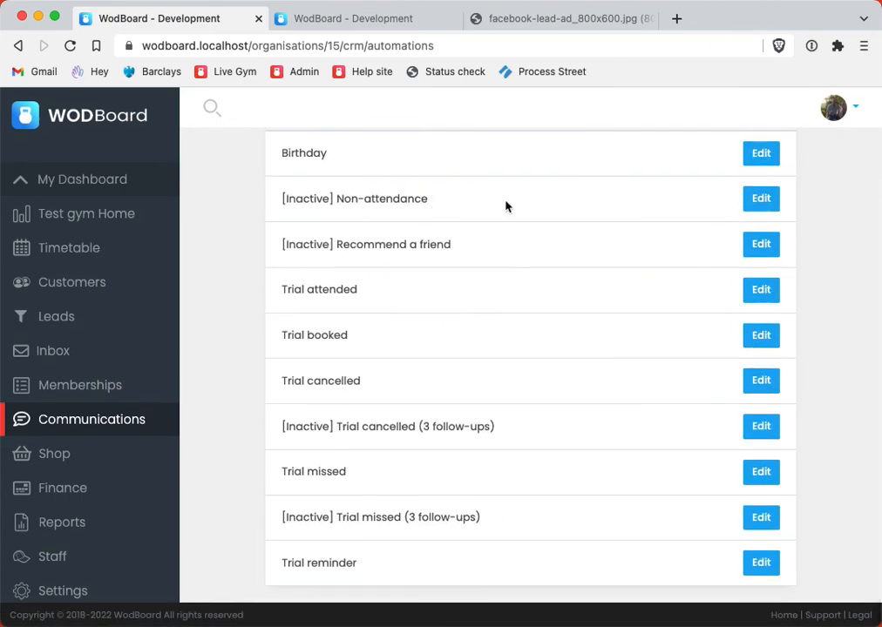
{"action": "left_click", "coordinate": [761, 199]}
{"action": "scroll", "coordinate": [508, 282], "scroll_direction": "down", "scroll_amount": 3}
{"action": "scroll", "coordinate": [505, 298], "scroll_direction": "up", "scroll_amount": 3}
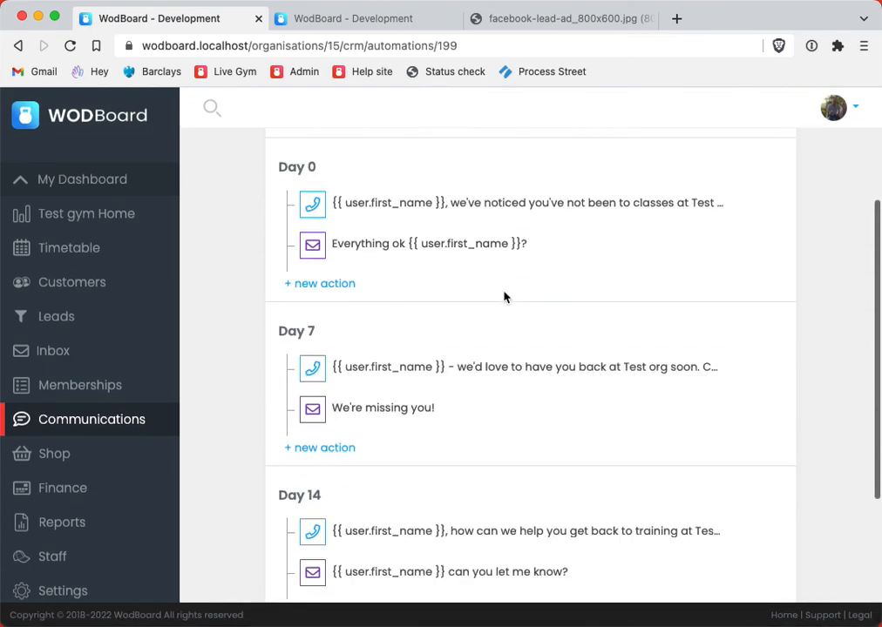
{"action": "left_click", "coordinate": [762, 312]}
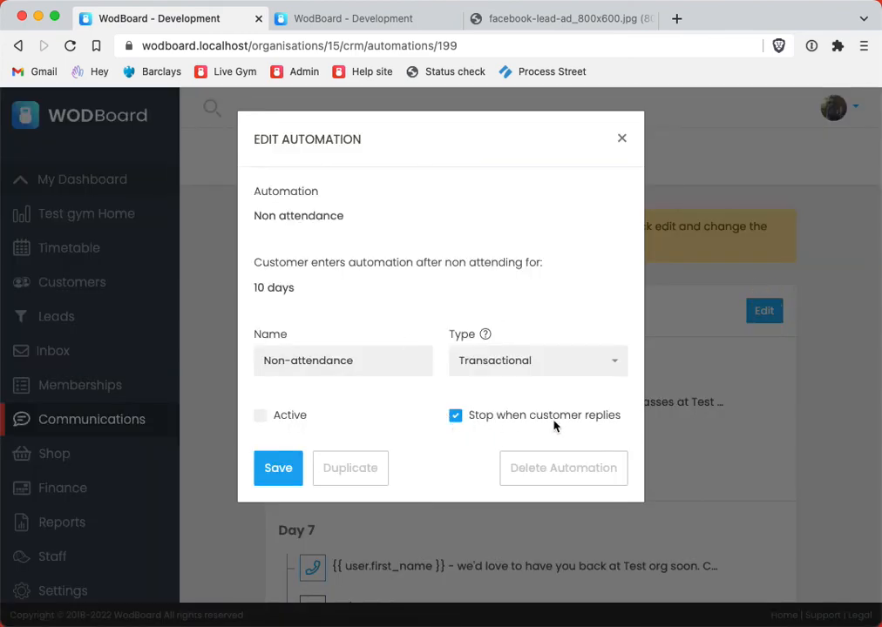
{"action": "left_click_drag", "start_coordinate": [624, 422], "coordinate": [468, 419]}
{"action": "left_click", "coordinate": [622, 138]}
View the body of the Non-attendance automation's first Day 0 text message and close it without changes
{"action": "scroll", "coordinate": [452, 305], "scroll_direction": "down", "scroll_amount": 3}
{"action": "left_click", "coordinate": [412, 250]}
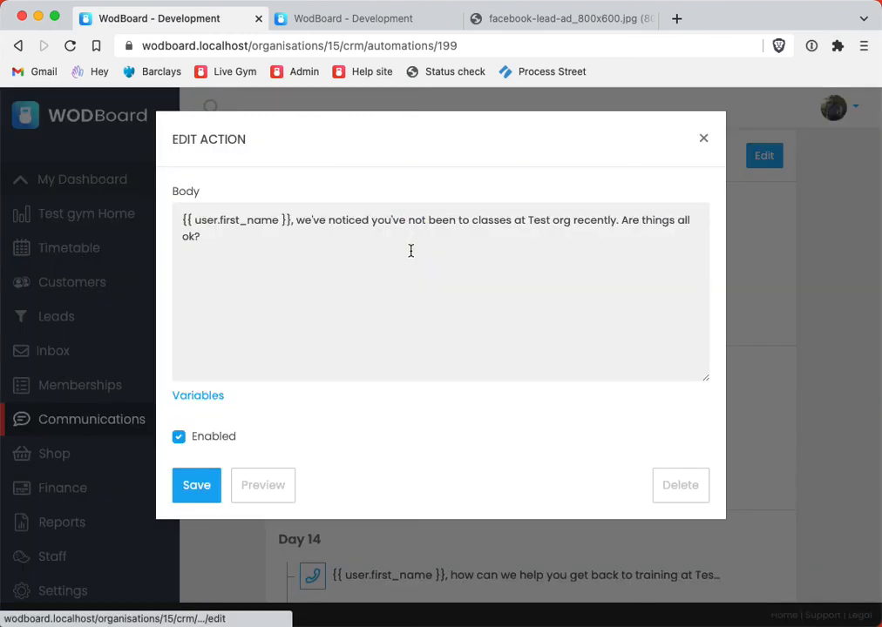
{"action": "left_click", "coordinate": [704, 137]}
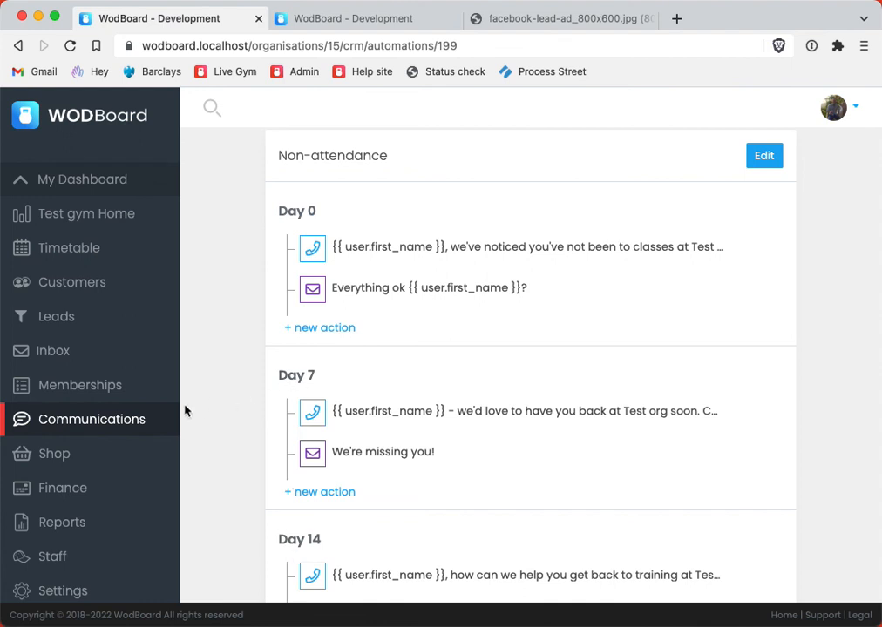
Return to the automations list and open the Trial missed automation to examine its steps
{"action": "left_click", "coordinate": [153, 423]}
{"action": "left_click", "coordinate": [538, 240]}
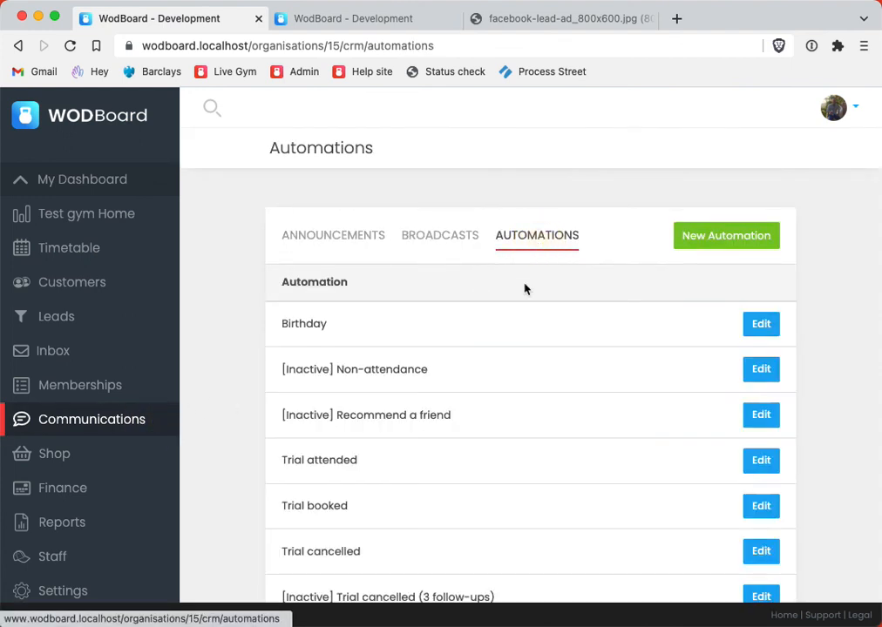
{"action": "scroll", "coordinate": [569, 453], "scroll_direction": "down", "scroll_amount": 3}
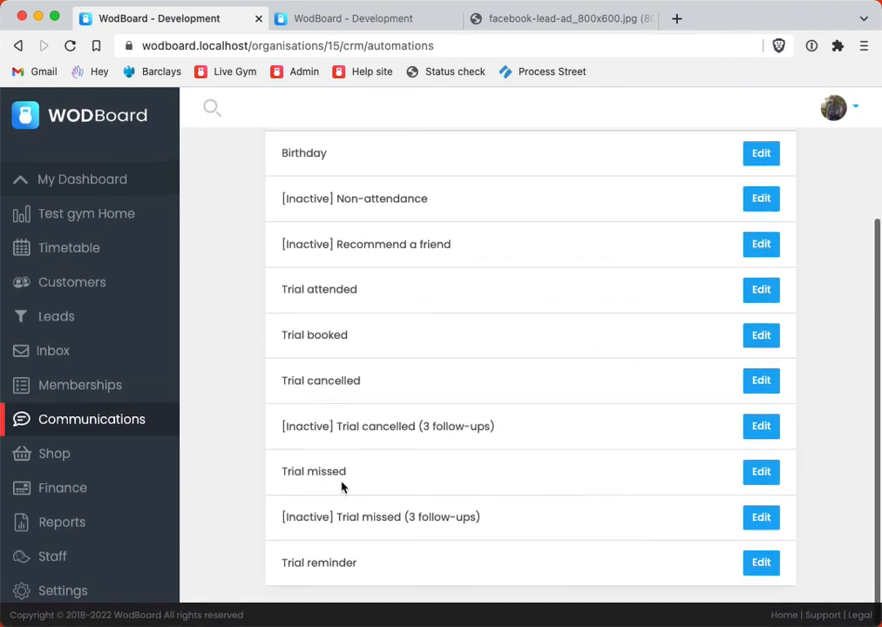
{"action": "left_click", "coordinate": [757, 475]}
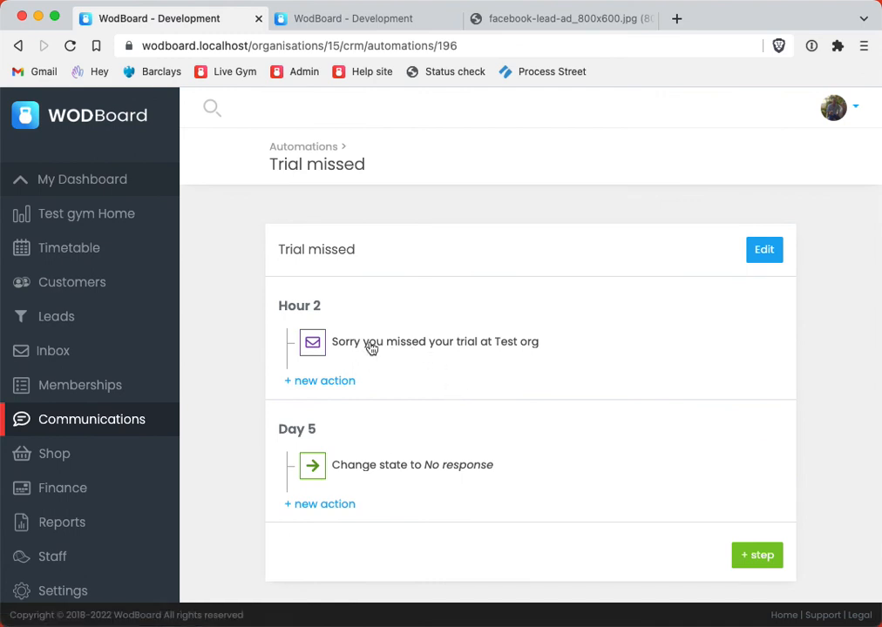
Examine the Trial cancelled (3 follow-ups) automation's steps and highlight its Intro cancelled trigger state in the settings
{"action": "left_click", "coordinate": [309, 148]}
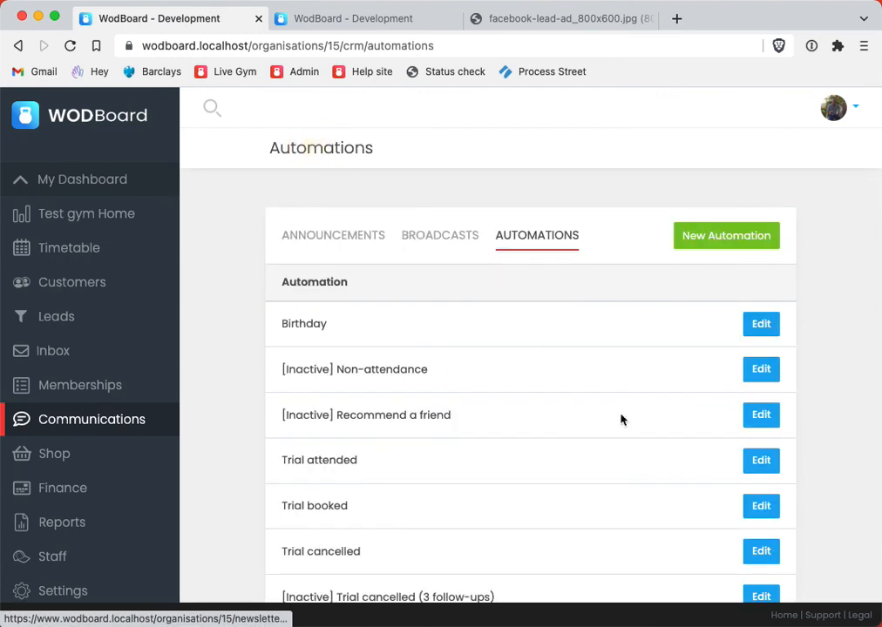
{"action": "scroll", "coordinate": [621, 419], "scroll_direction": "down", "scroll_amount": 3}
{"action": "left_click", "coordinate": [770, 472]}
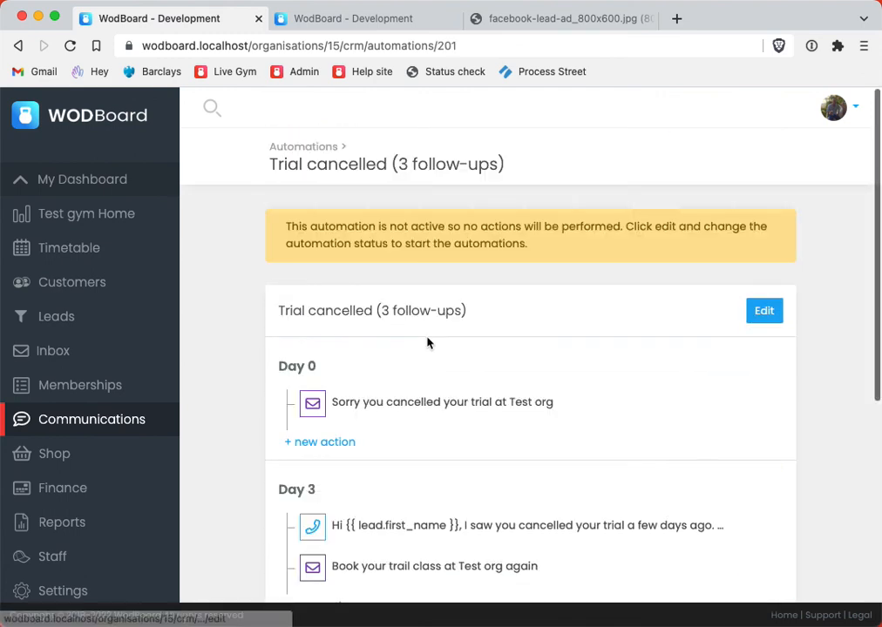
{"action": "scroll", "coordinate": [430, 342], "scroll_direction": "down", "scroll_amount": 3}
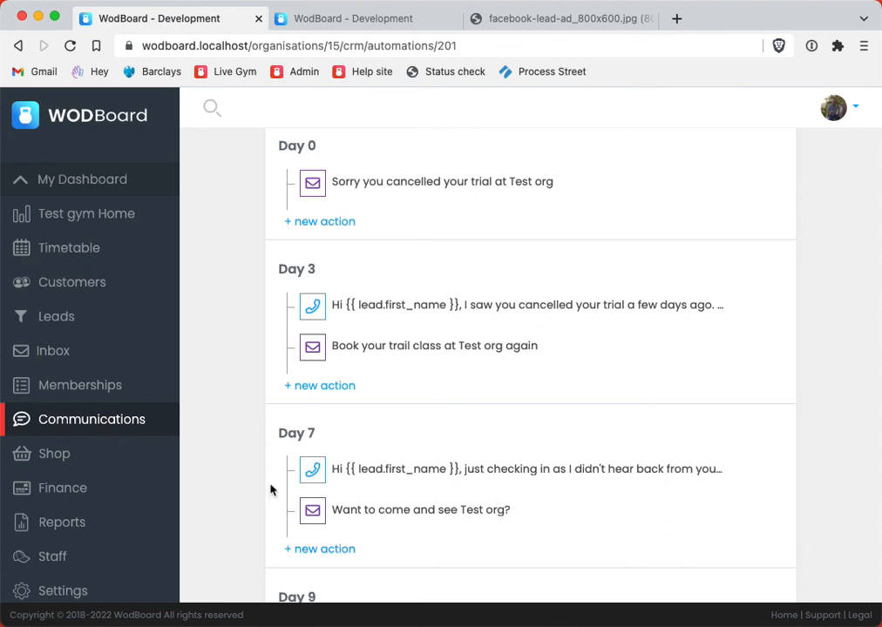
{"action": "scroll", "coordinate": [454, 314], "scroll_direction": "up", "scroll_amount": 2}
{"action": "scroll", "coordinate": [454, 313], "scroll_direction": "up", "scroll_amount": 3}
{"action": "left_click", "coordinate": [764, 234]}
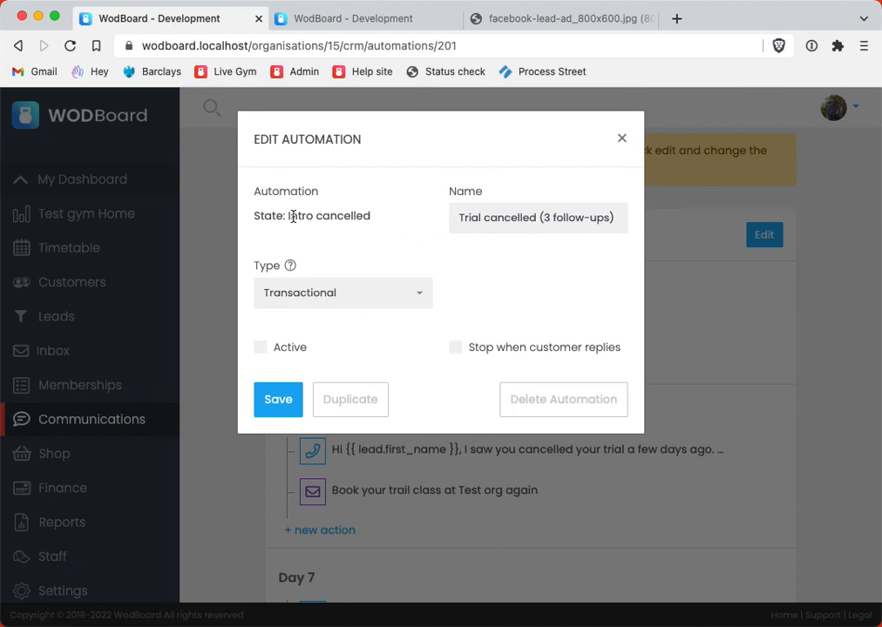
{"action": "left_click_drag", "start_coordinate": [292, 217], "coordinate": [429, 216]}
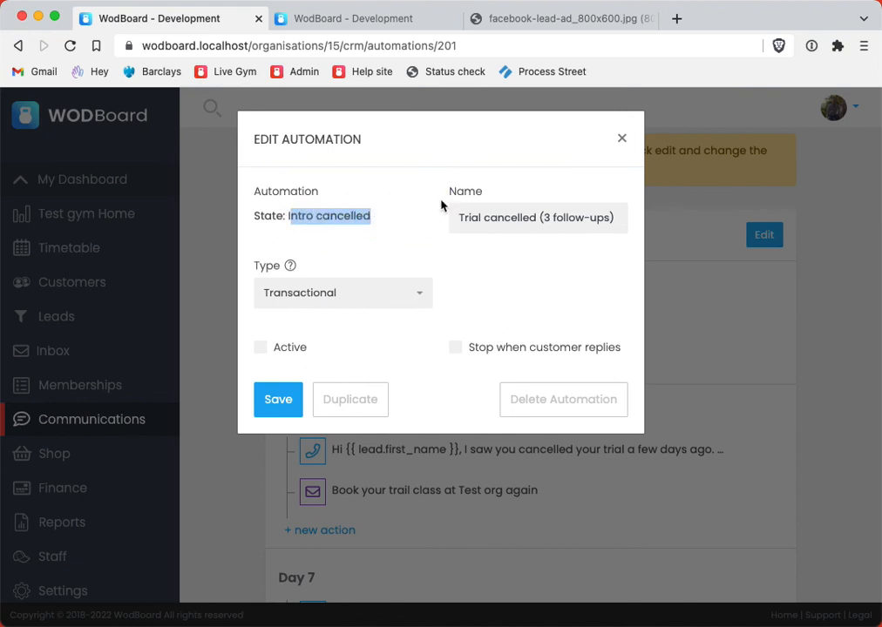
{"action": "left_click", "coordinate": [622, 138]}
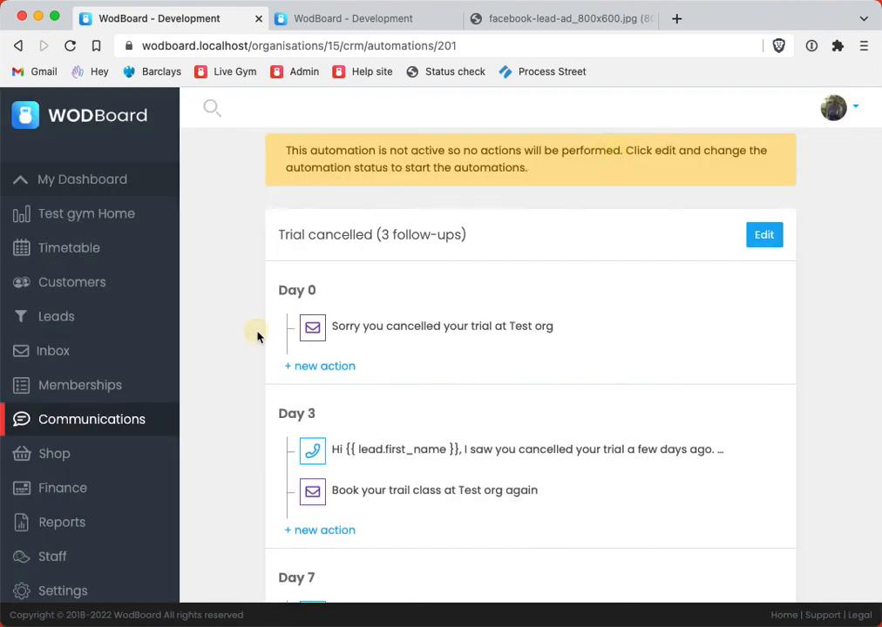
Go back to the automations list, then view the inbox's message list
{"action": "left_click", "coordinate": [124, 420]}
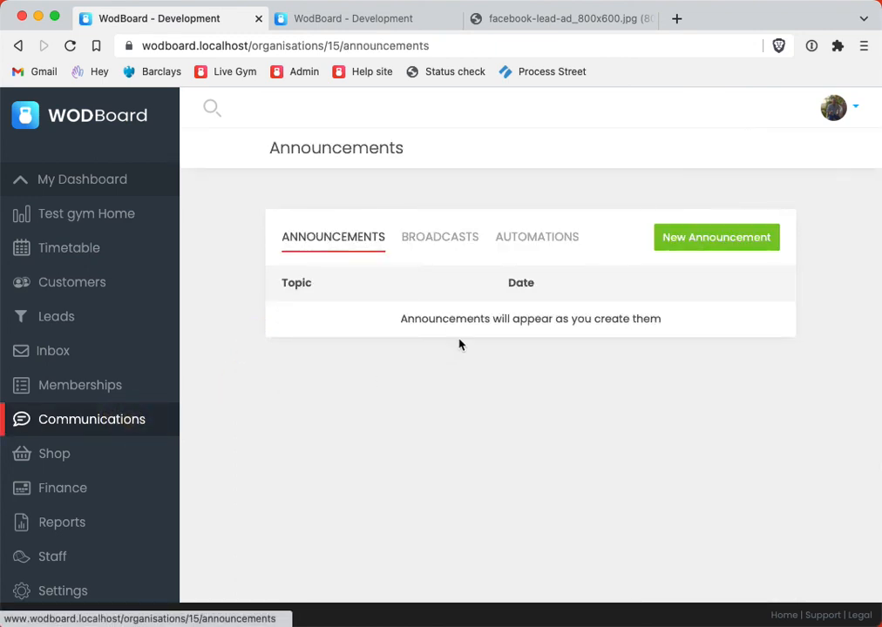
{"action": "left_click", "coordinate": [554, 235]}
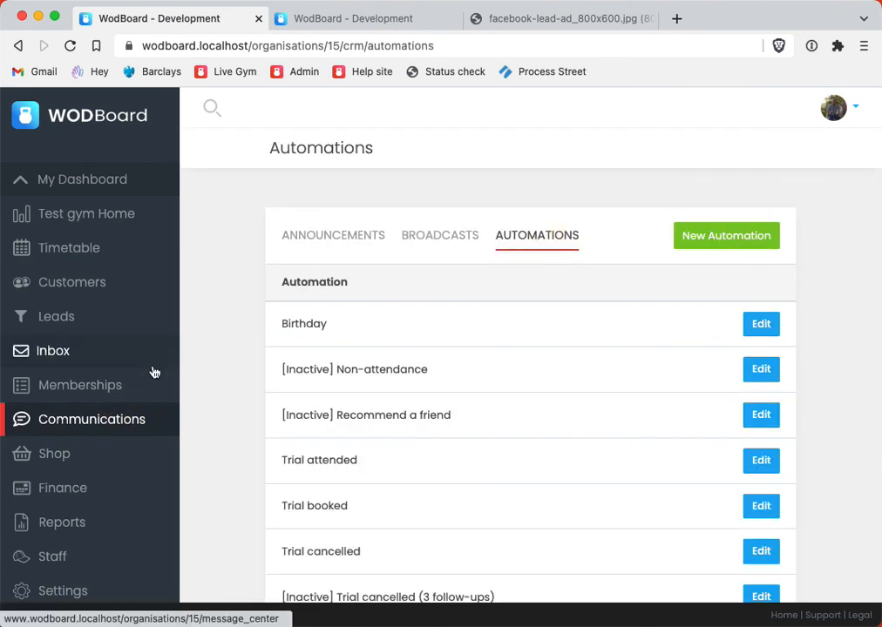
{"action": "left_click", "coordinate": [142, 361]}
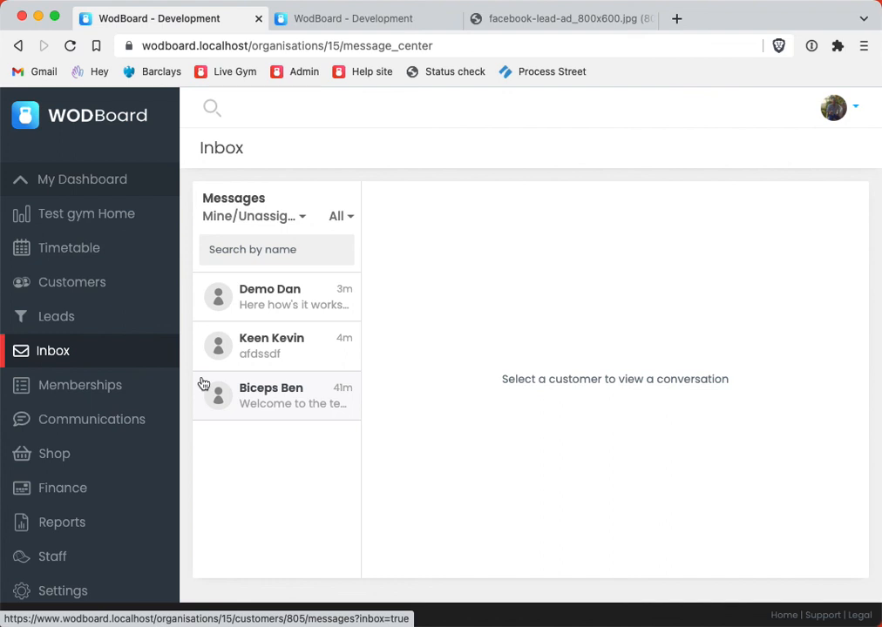
Browse the Website and Customer templates for a new automation and close the template list without installing any
{"action": "left_click", "coordinate": [122, 418]}
{"action": "left_click", "coordinate": [563, 241]}
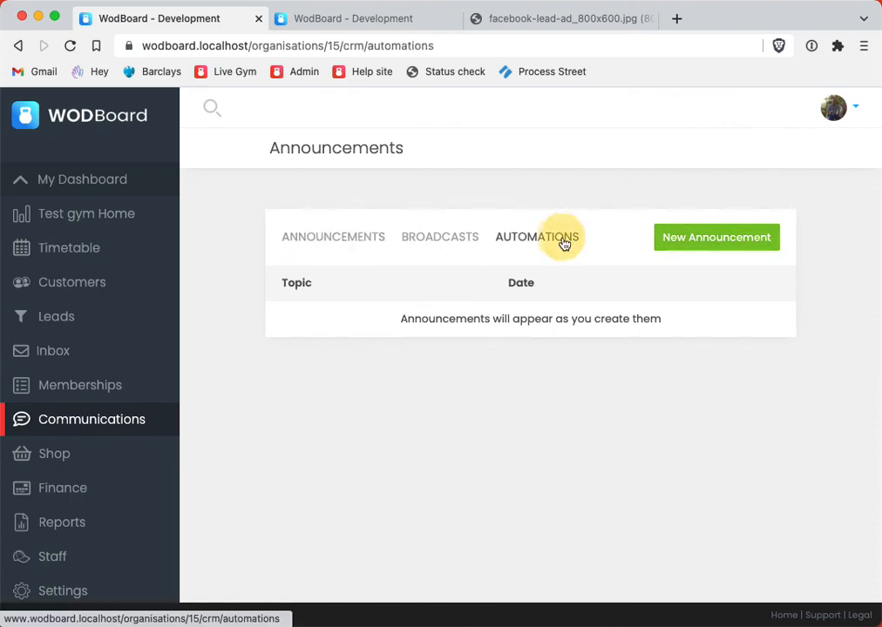
{"action": "left_click", "coordinate": [684, 238]}
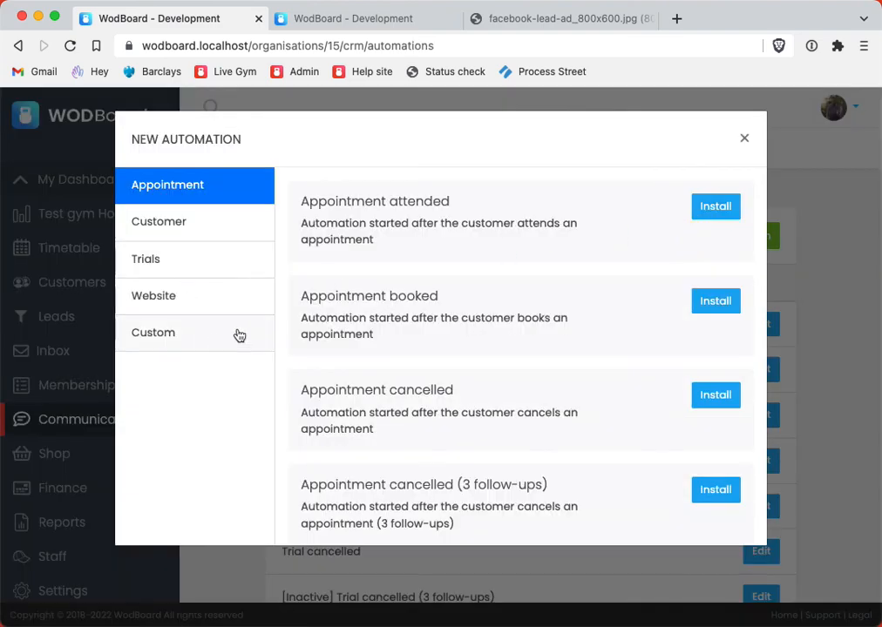
{"action": "left_click", "coordinate": [179, 298]}
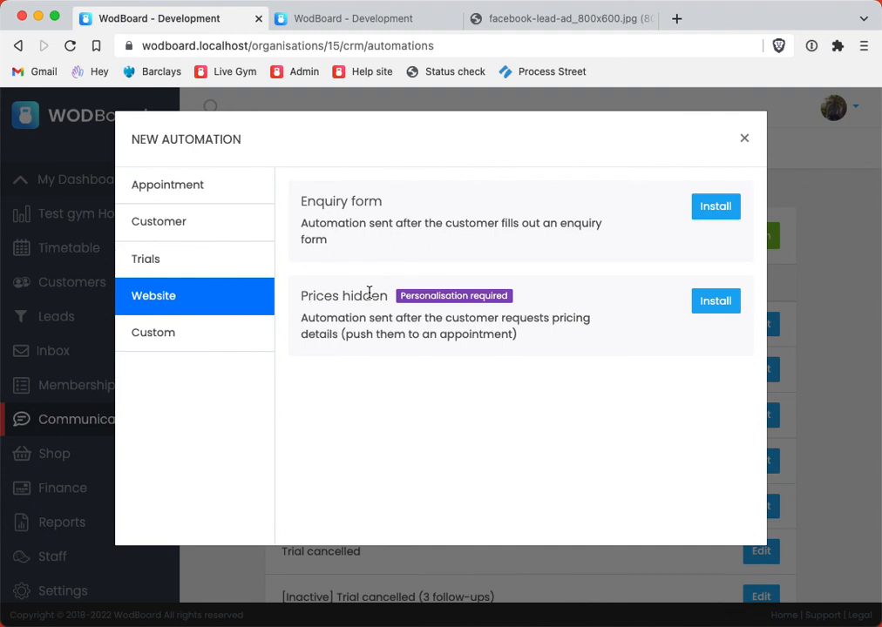
{"action": "left_click", "coordinate": [218, 222]}
{"action": "scroll", "coordinate": [312, 293], "scroll_direction": "down", "scroll_amount": 4}
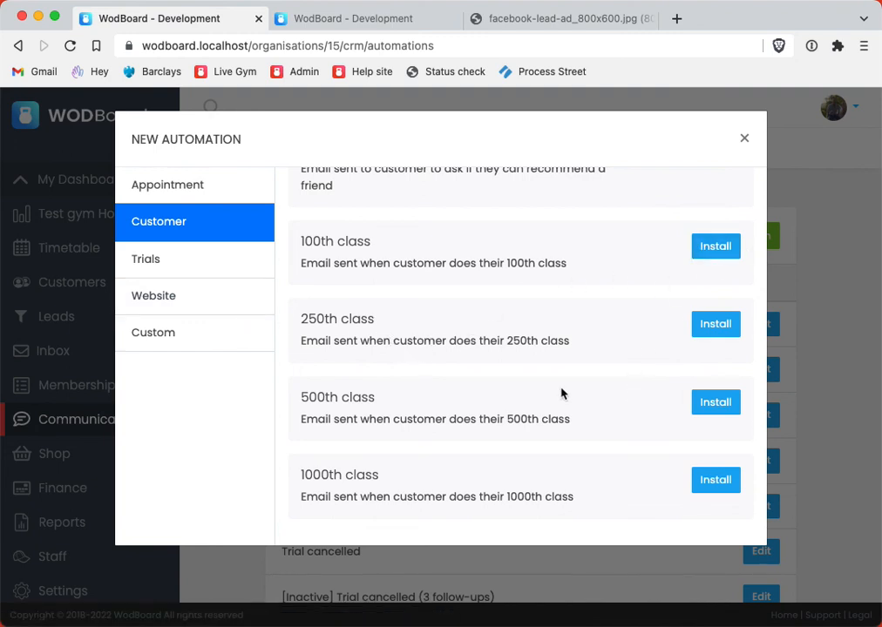
{"action": "left_click", "coordinate": [744, 139]}
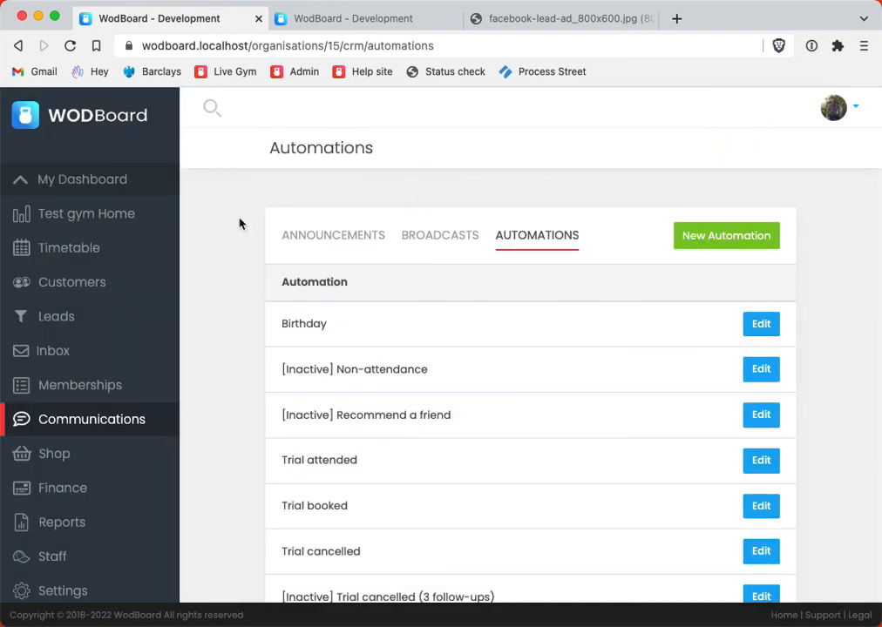